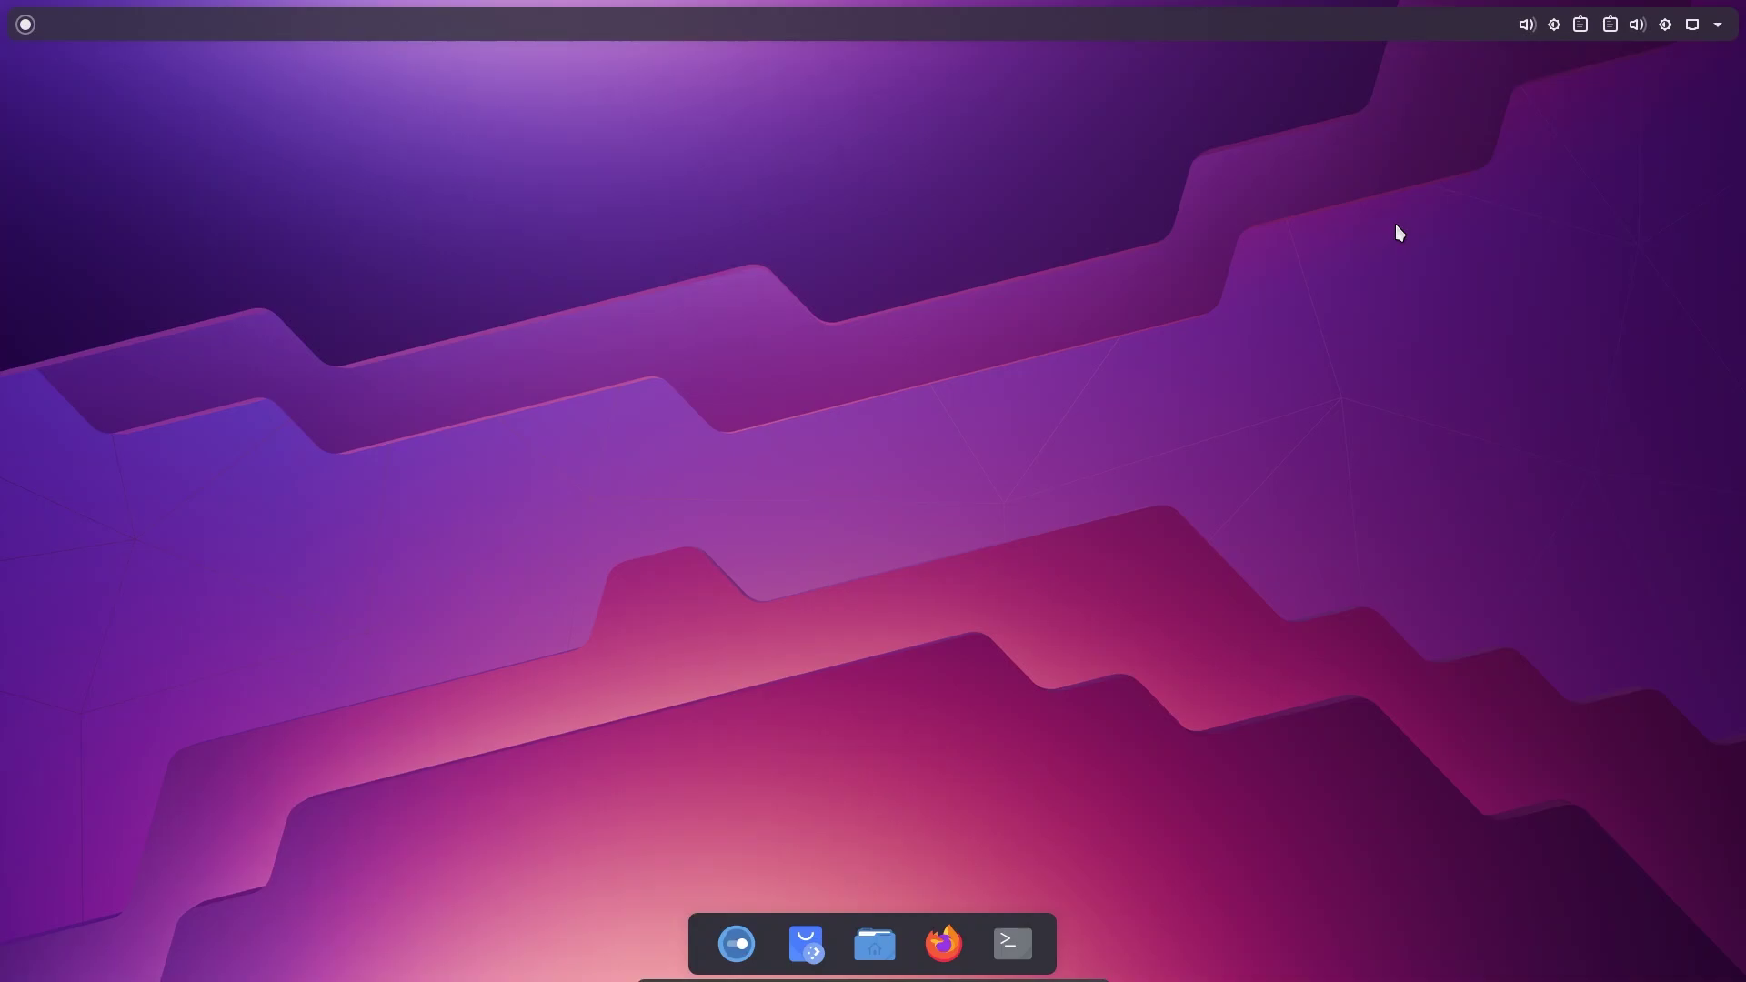
{"action": "right_click", "coordinate": [733, 406]}
{"action": "left_click", "coordinate": [723, 386]}
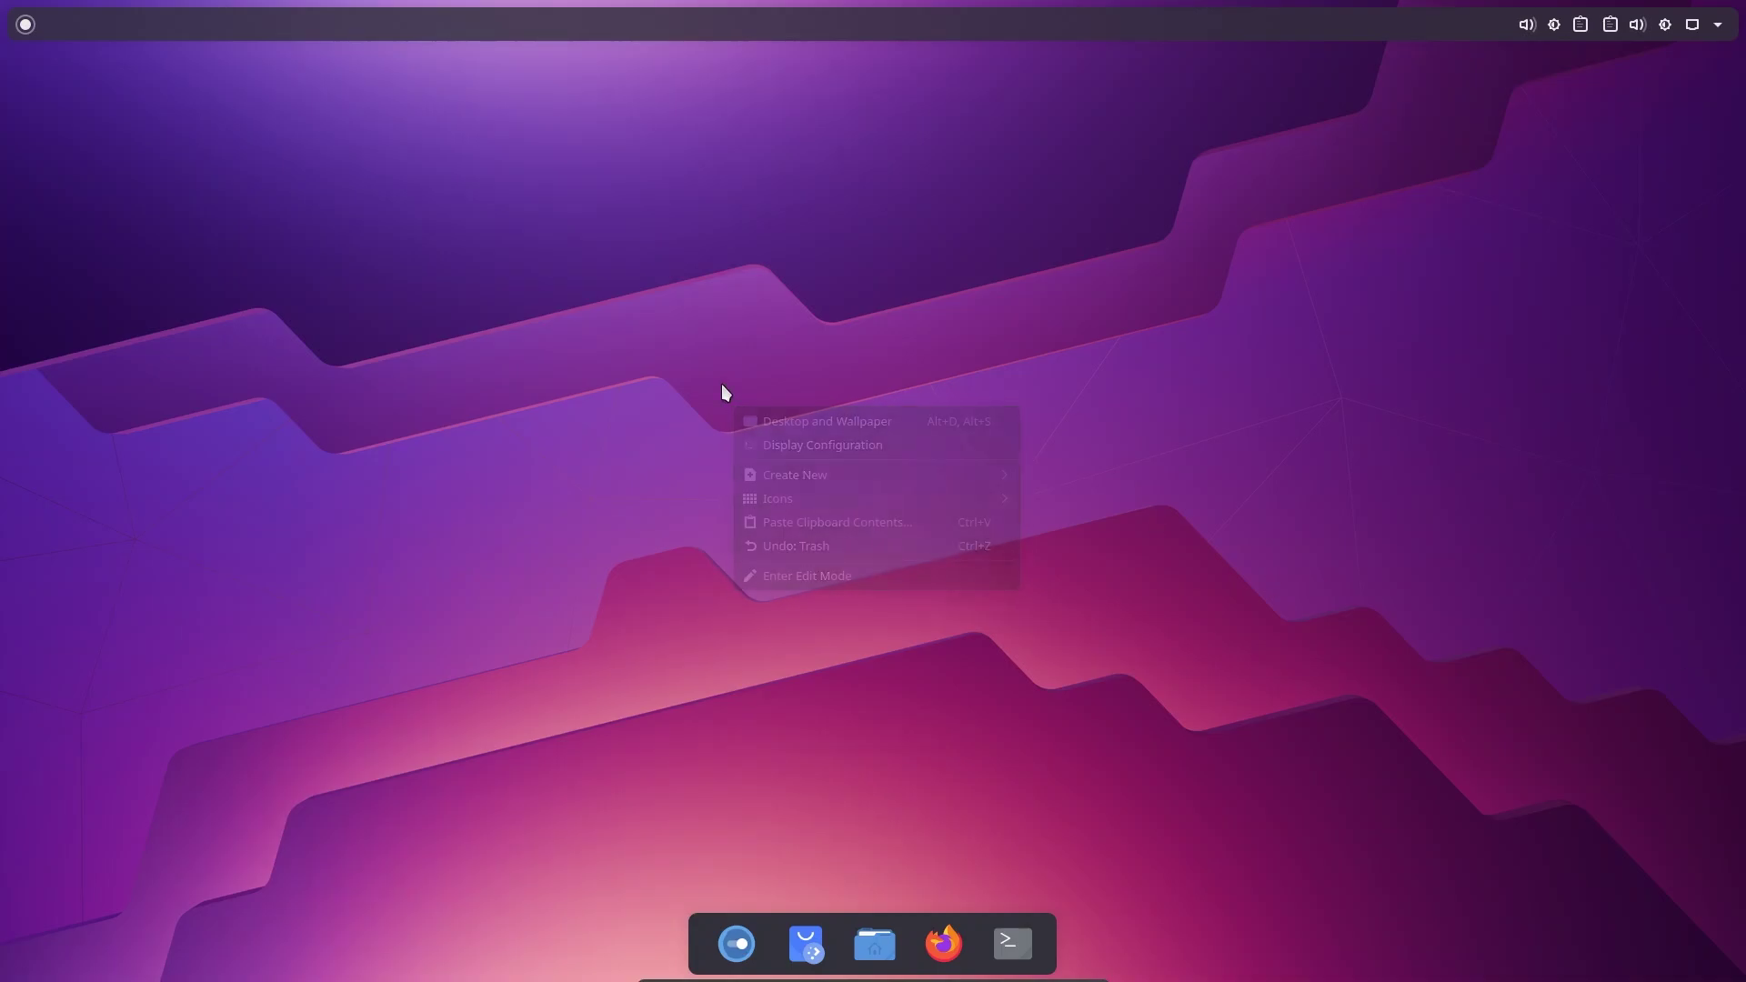
Open Firefox, search the web for "hyprland" and open the official Hyprland website
{"action": "left_click", "coordinate": [943, 944]}
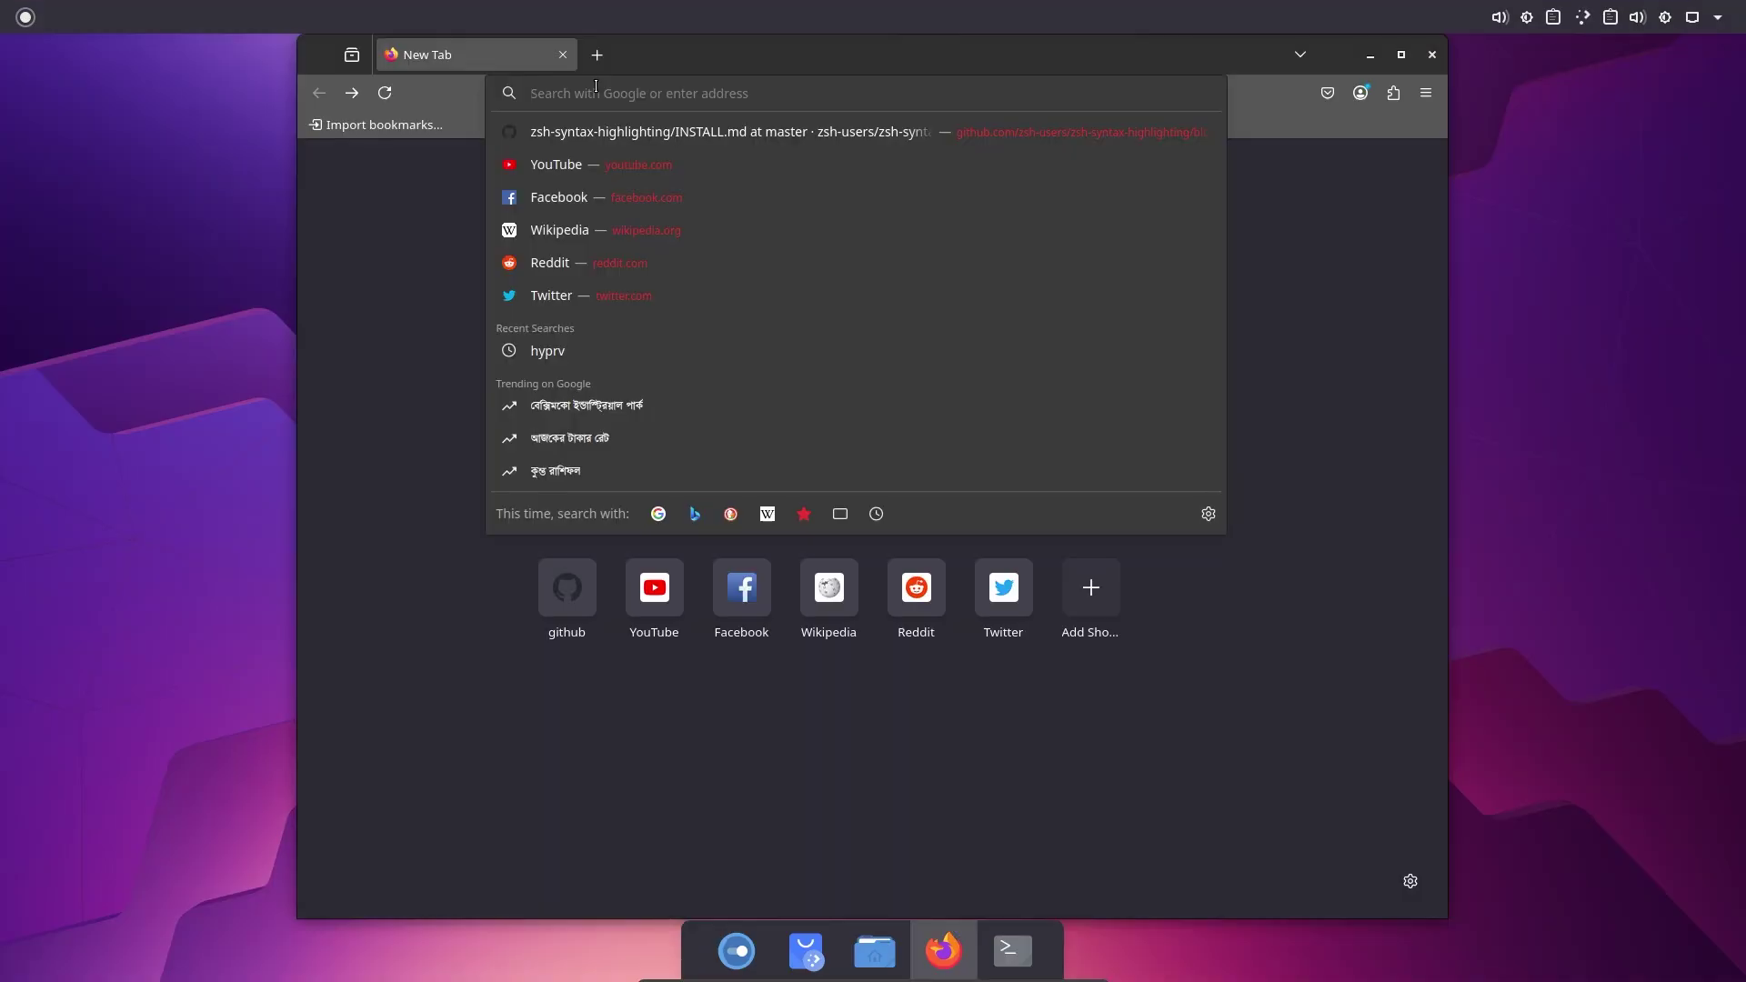
{"action": "type", "text": "hyprland"}
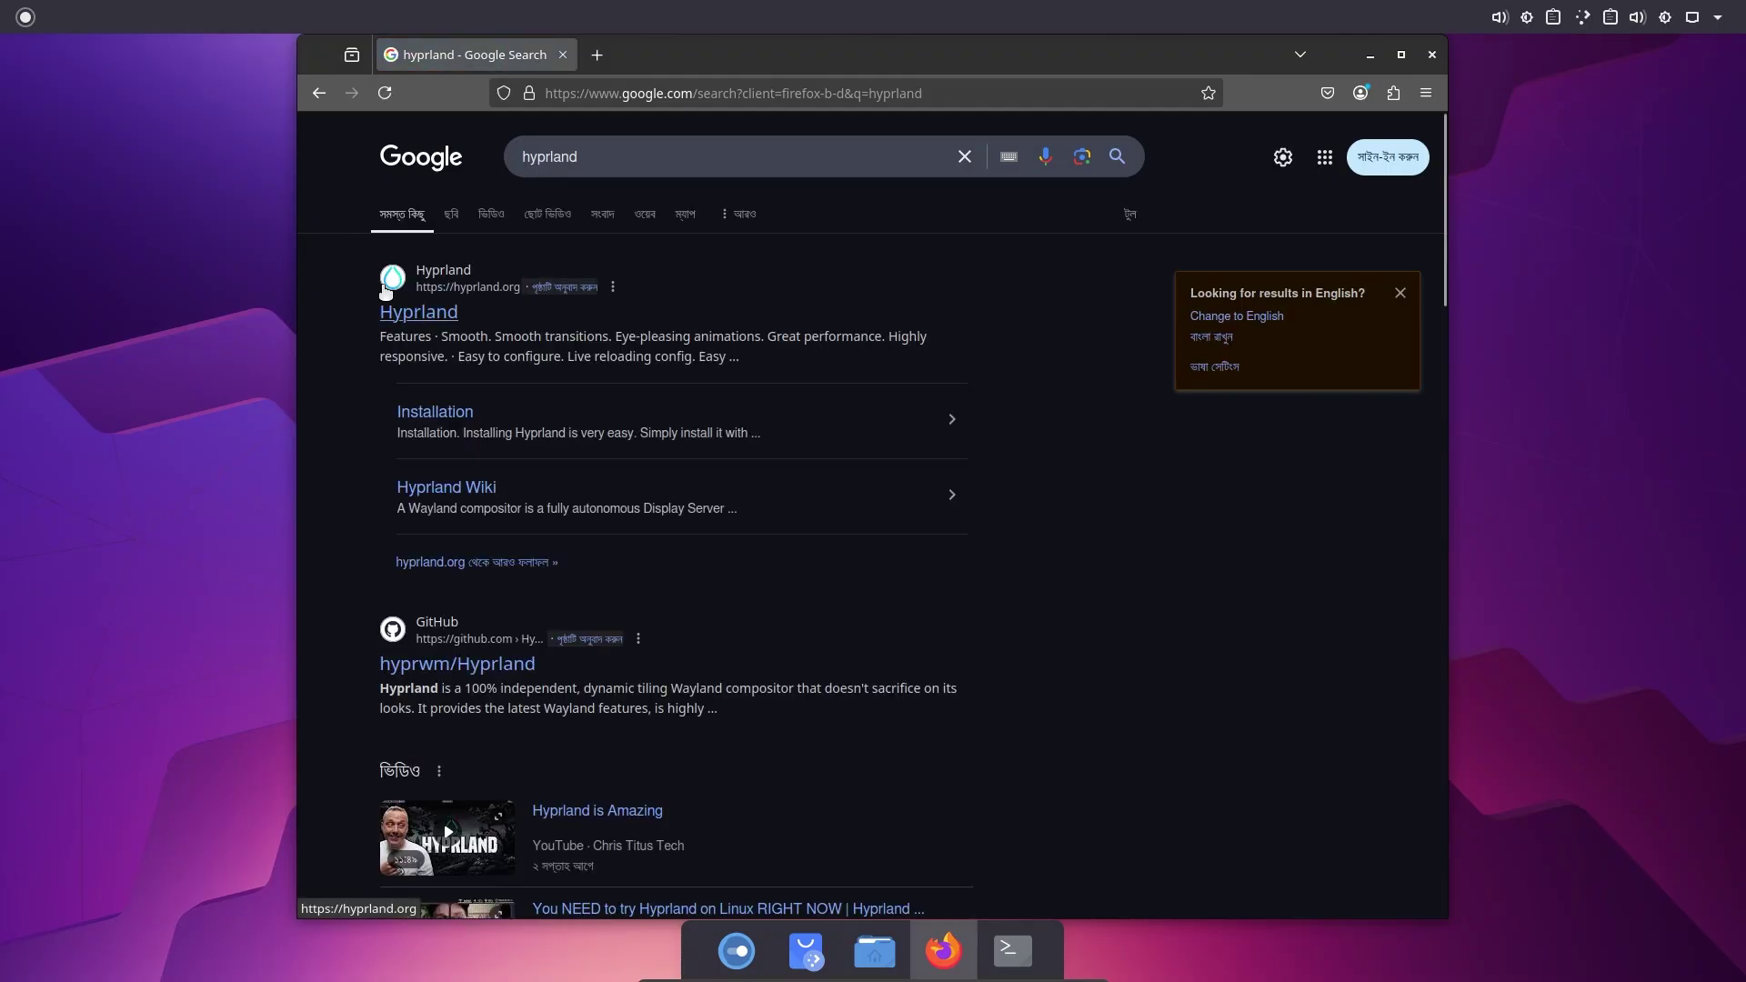
{"action": "left_click", "coordinate": [417, 316]}
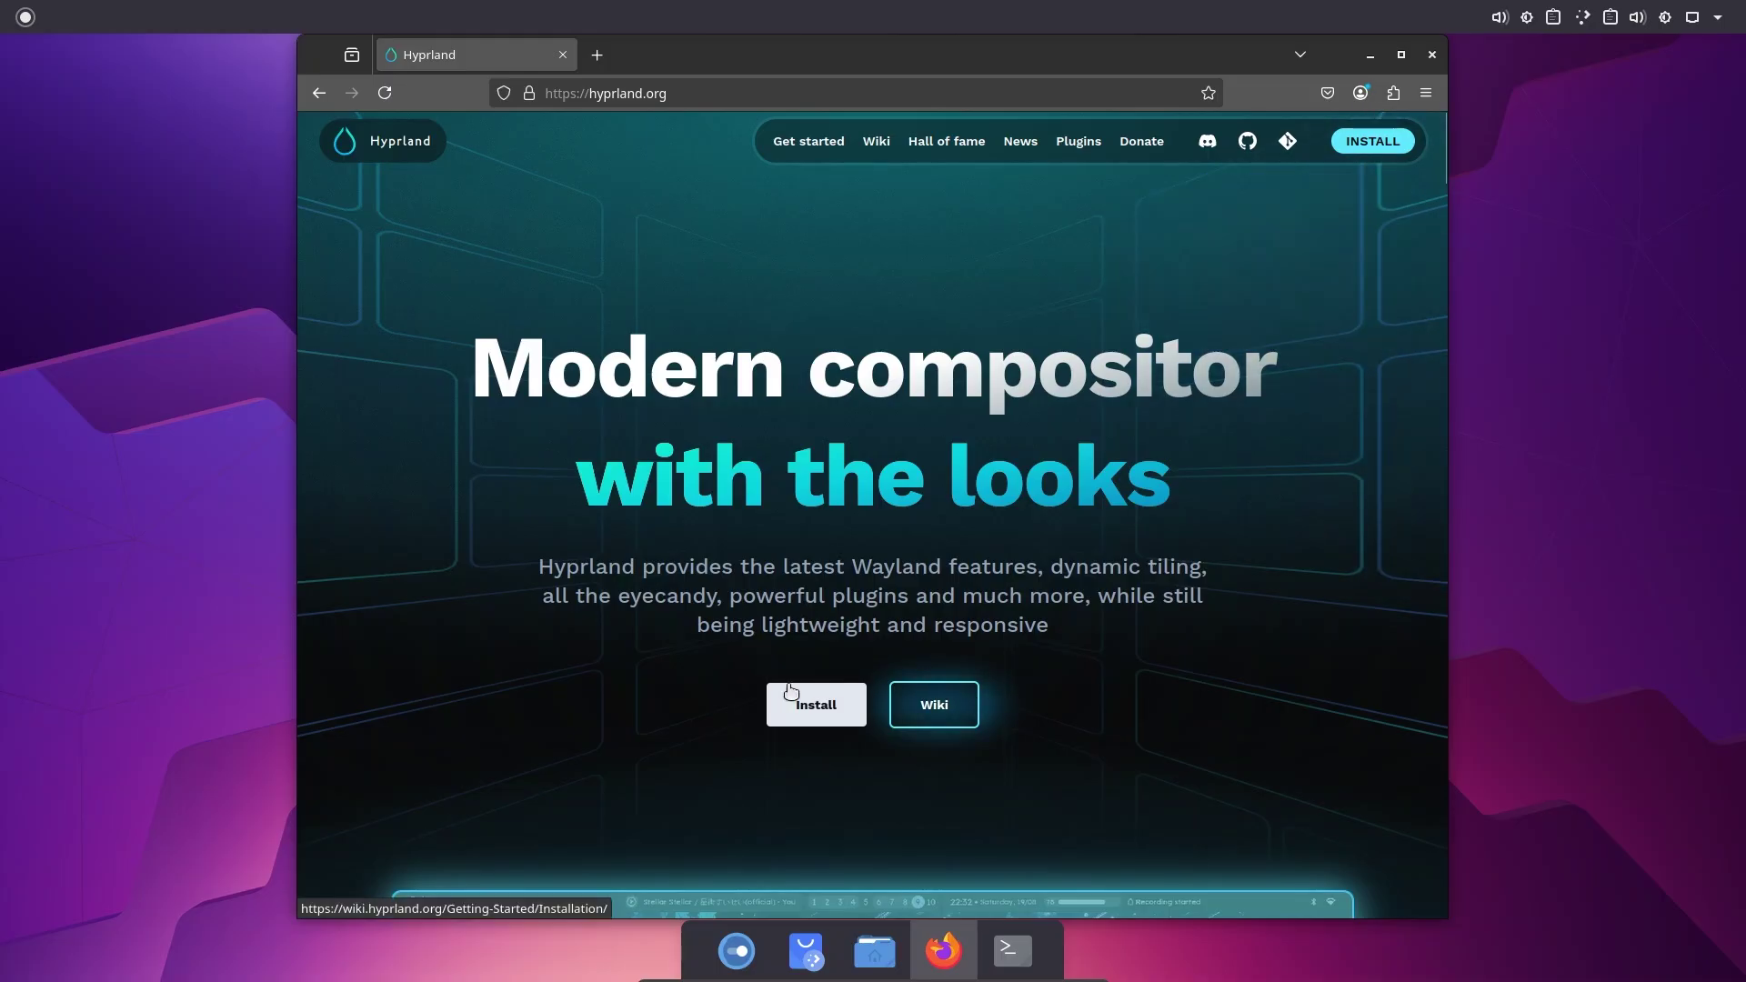
Look over the Hyprland home page and open its Installation page in the wiki
{"action": "scroll", "coordinate": [815, 702], "scroll_direction": "down", "scroll_amount": 6}
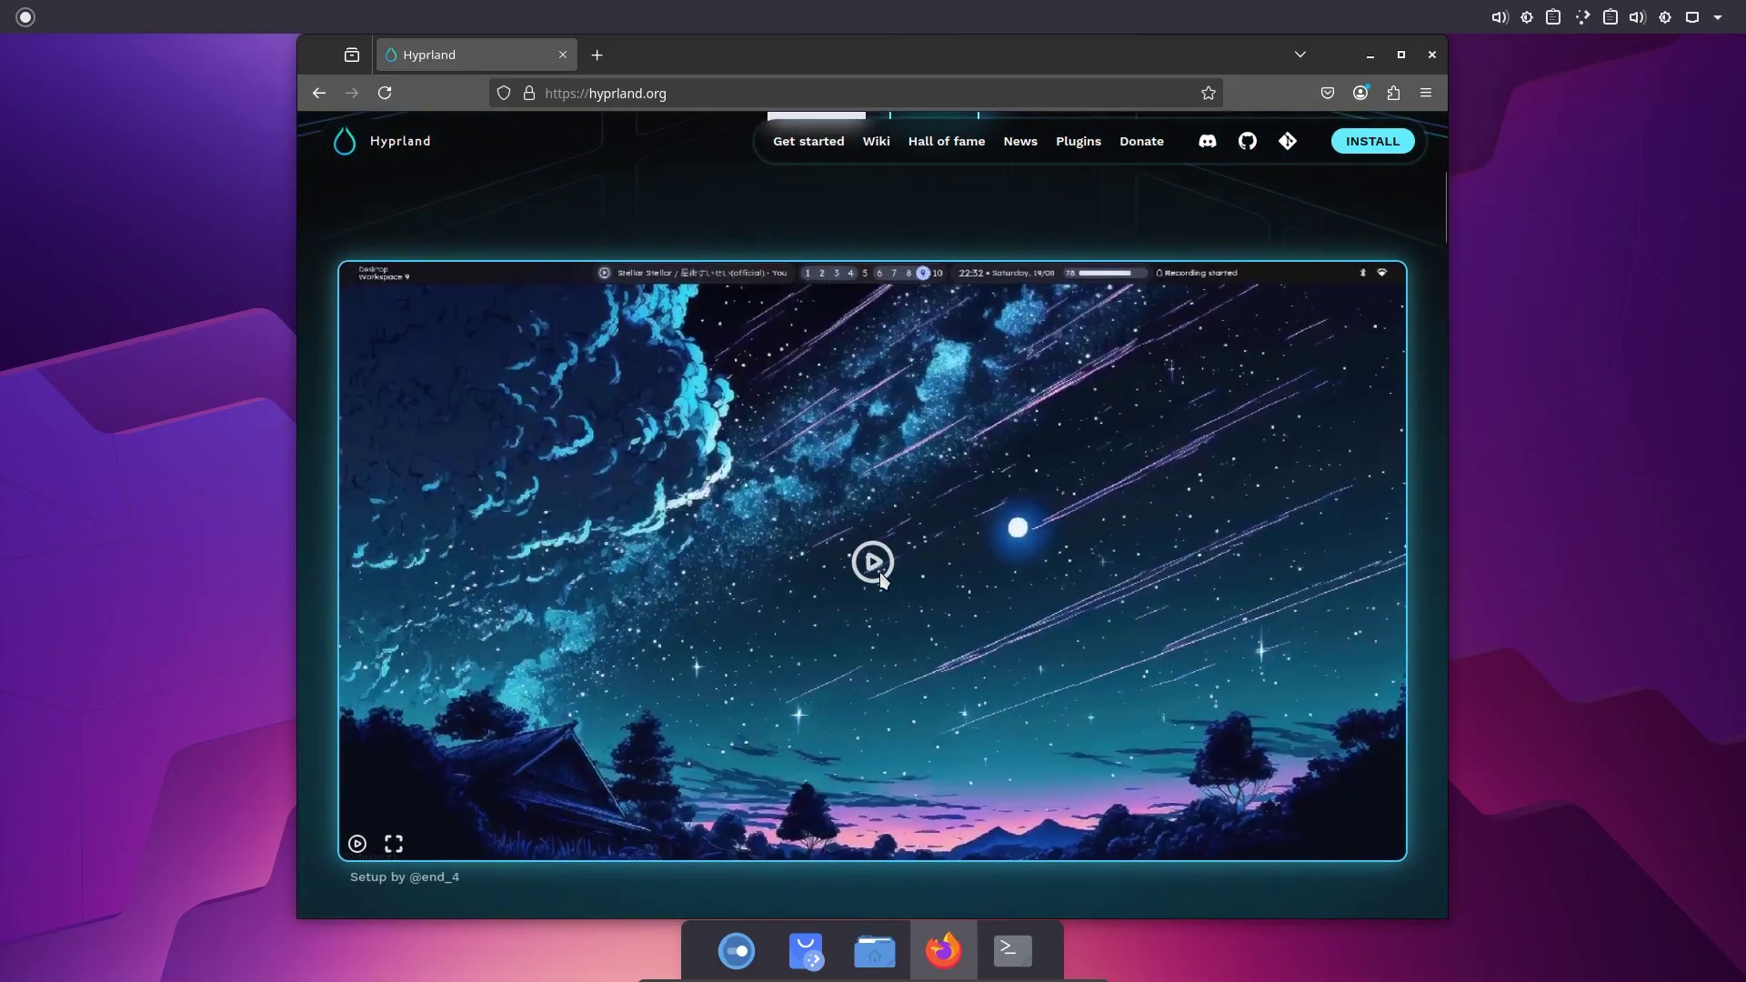
{"action": "scroll", "coordinate": [880, 580], "scroll_direction": "up", "scroll_amount": 3}
{"action": "scroll", "coordinate": [819, 491], "scroll_direction": "up", "scroll_amount": 2}
{"action": "left_click", "coordinate": [802, 466]}
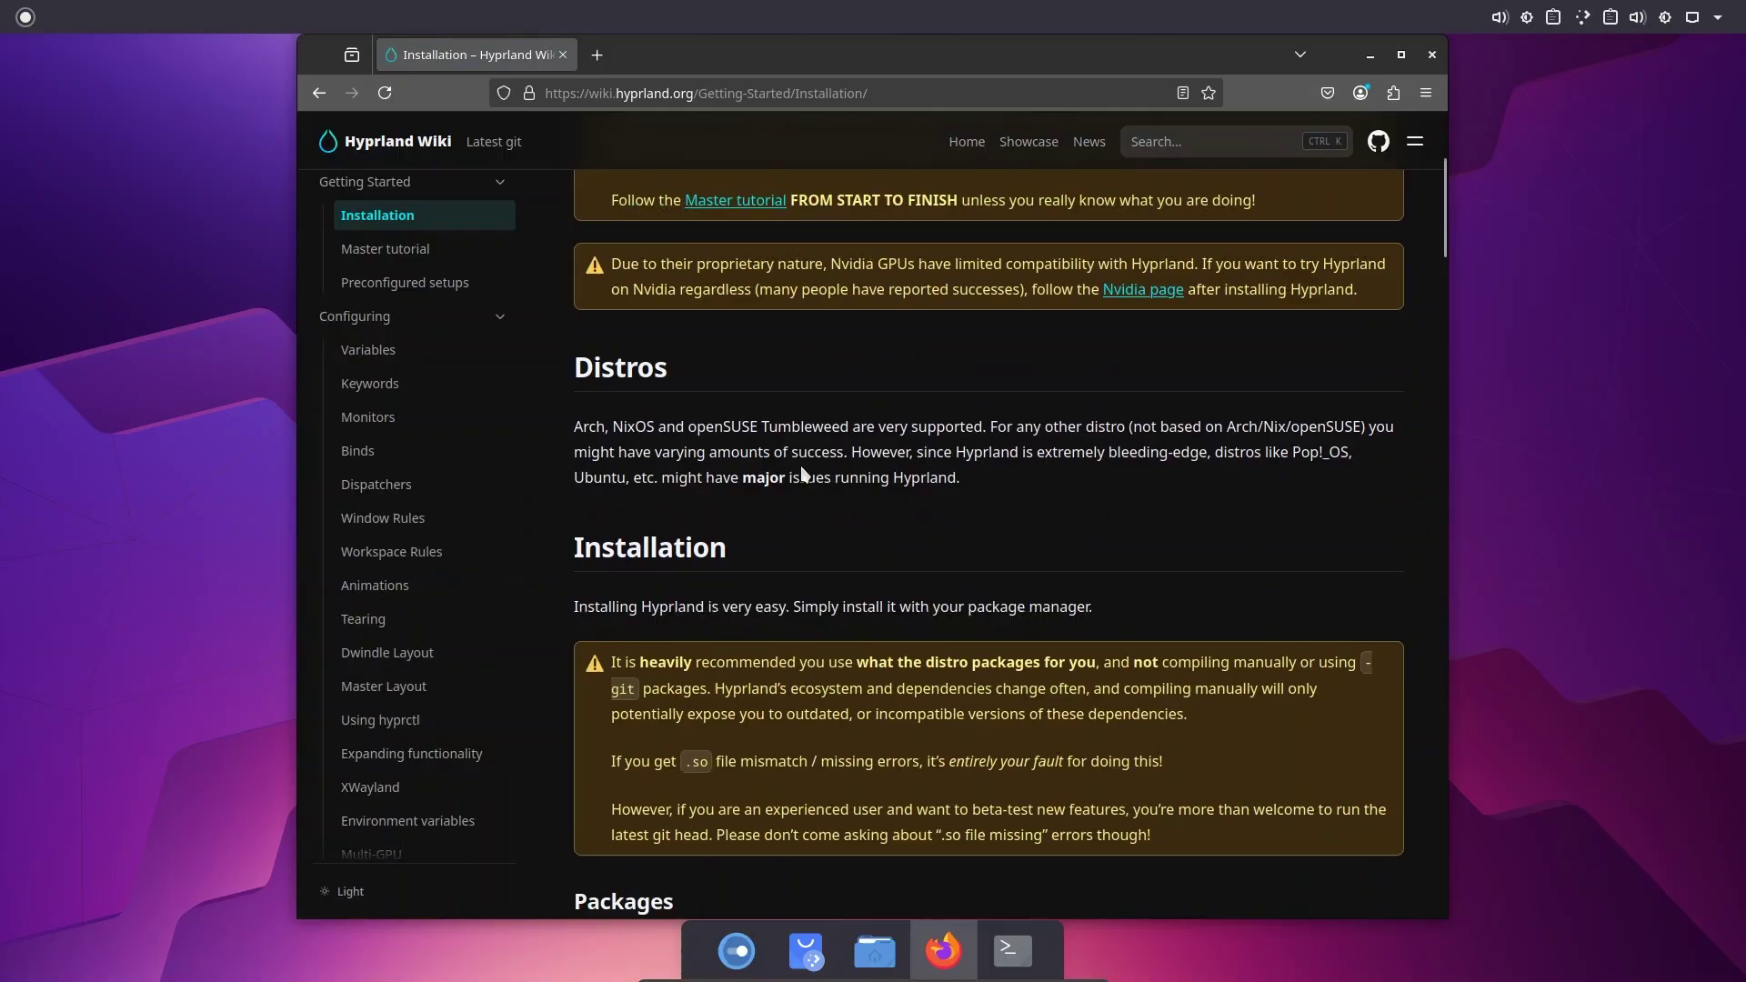
Review the supported distros, expand the Arch packages section and copy the command sudo pacman -S hyprland
{"action": "scroll", "coordinate": [802, 473], "scroll_direction": "down", "scroll_amount": 4}
{"action": "left_click", "coordinate": [656, 593]}
{"action": "scroll", "coordinate": [652, 591], "scroll_direction": "down", "scroll_amount": 3}
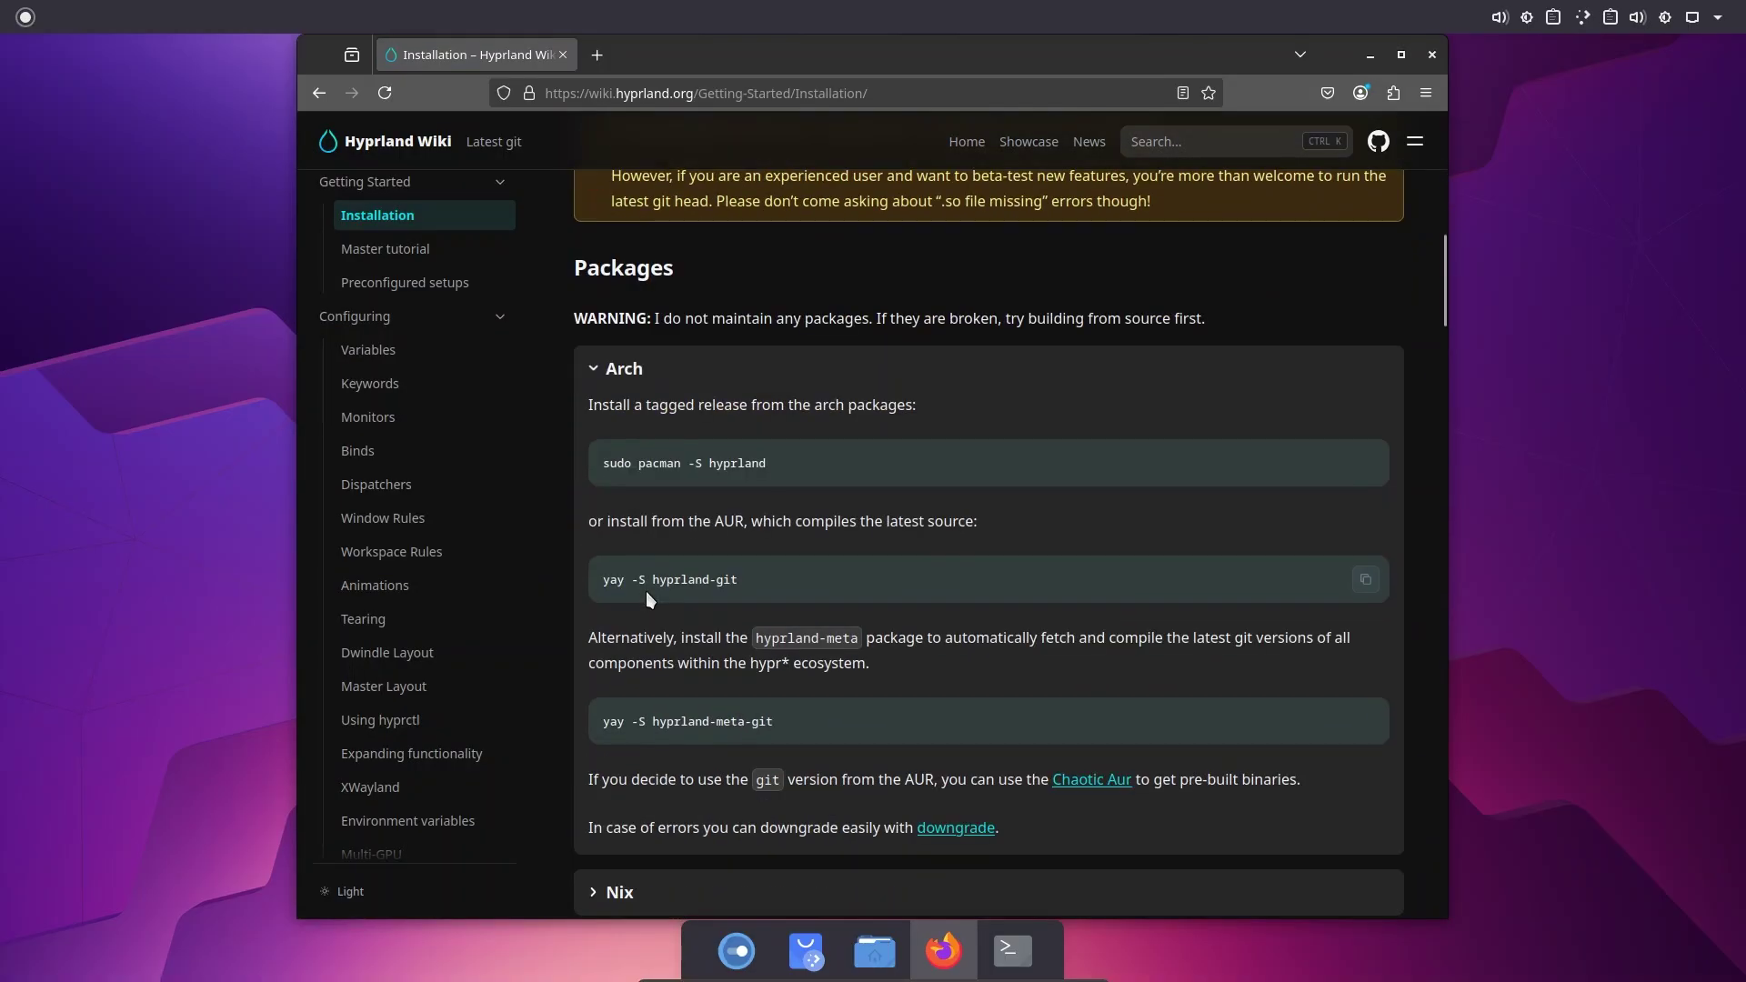
{"action": "scroll", "coordinate": [651, 582], "scroll_direction": "up", "scroll_amount": 8}
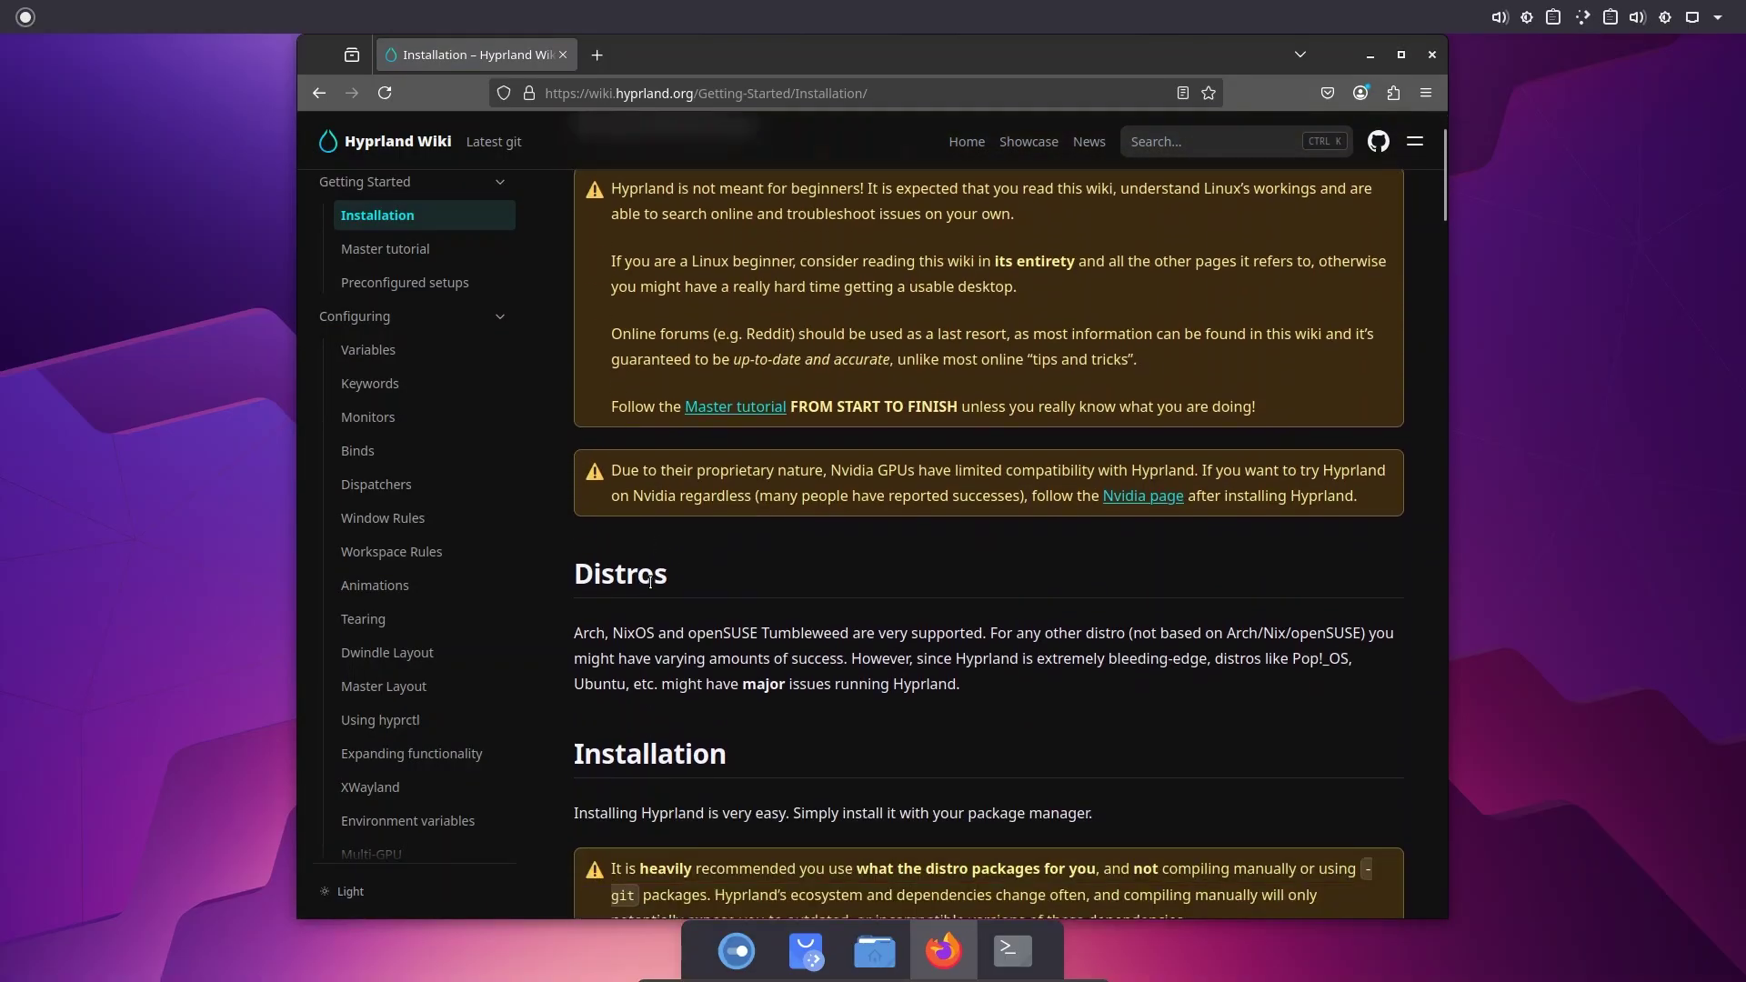
{"action": "scroll", "coordinate": [611, 559], "scroll_direction": "down", "scroll_amount": 2}
{"action": "left_click_drag", "start_coordinate": [583, 512], "coordinate": [717, 513]}
{"action": "left_click", "coordinate": [706, 536]}
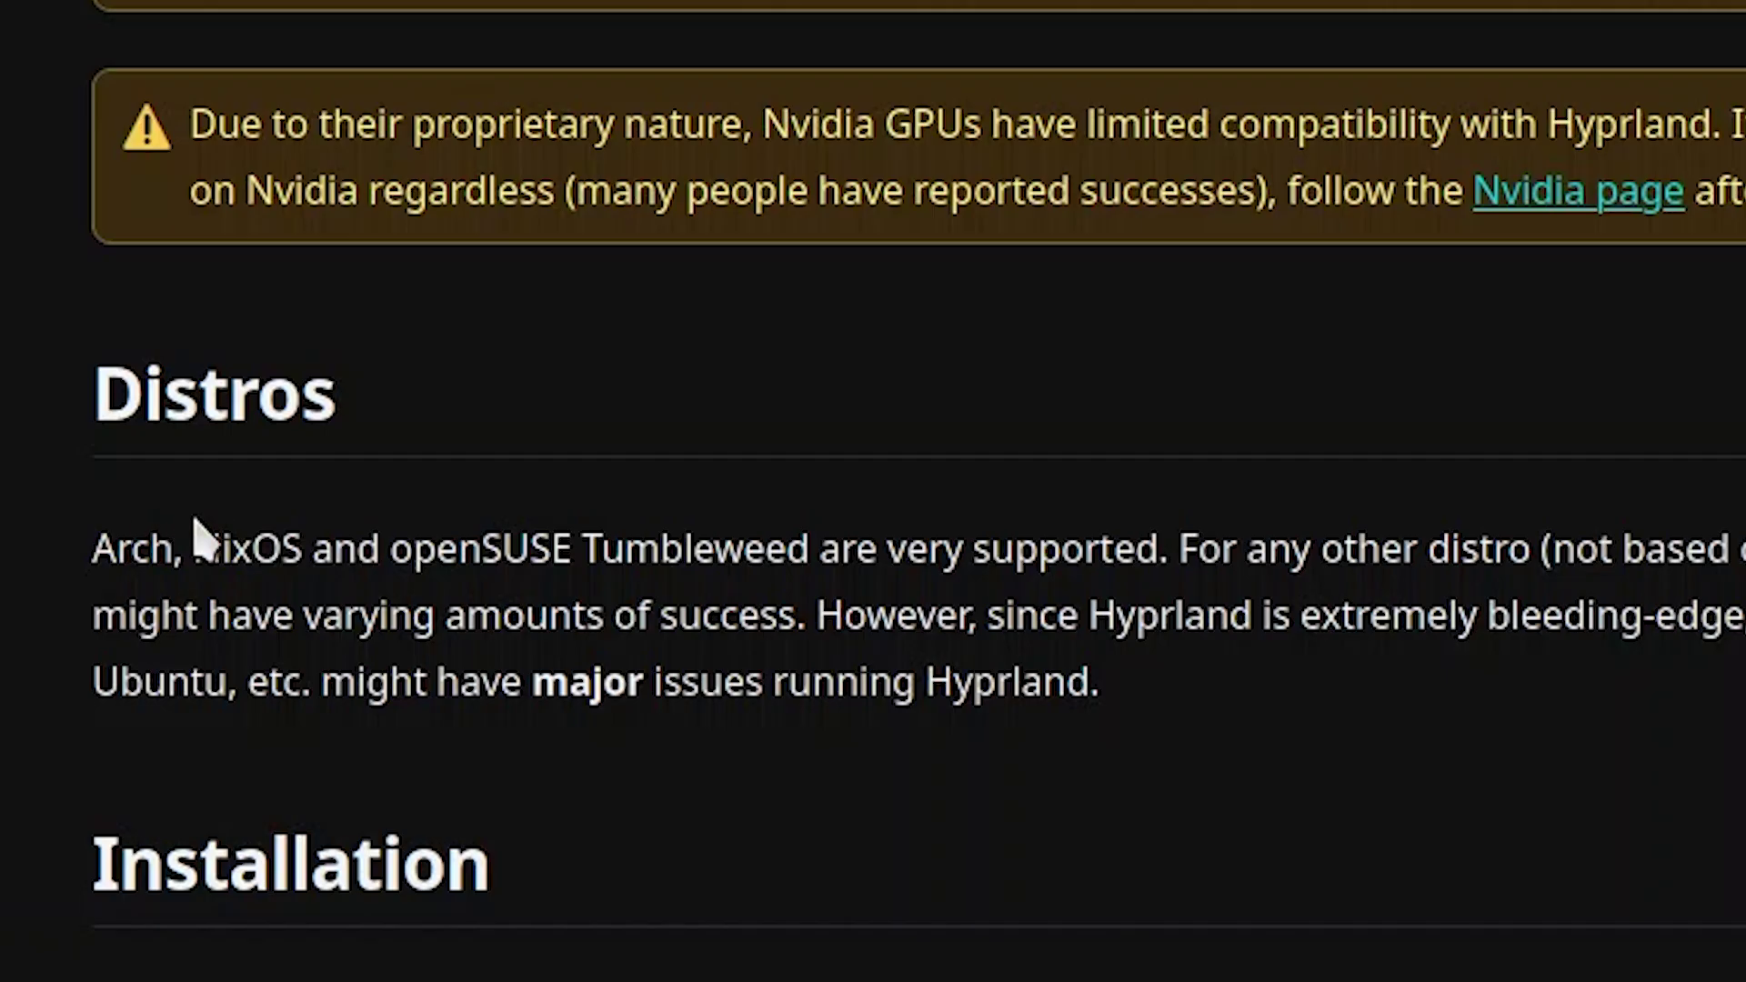
{"action": "scroll", "coordinate": [804, 613], "scroll_direction": "down", "scroll_amount": 4}
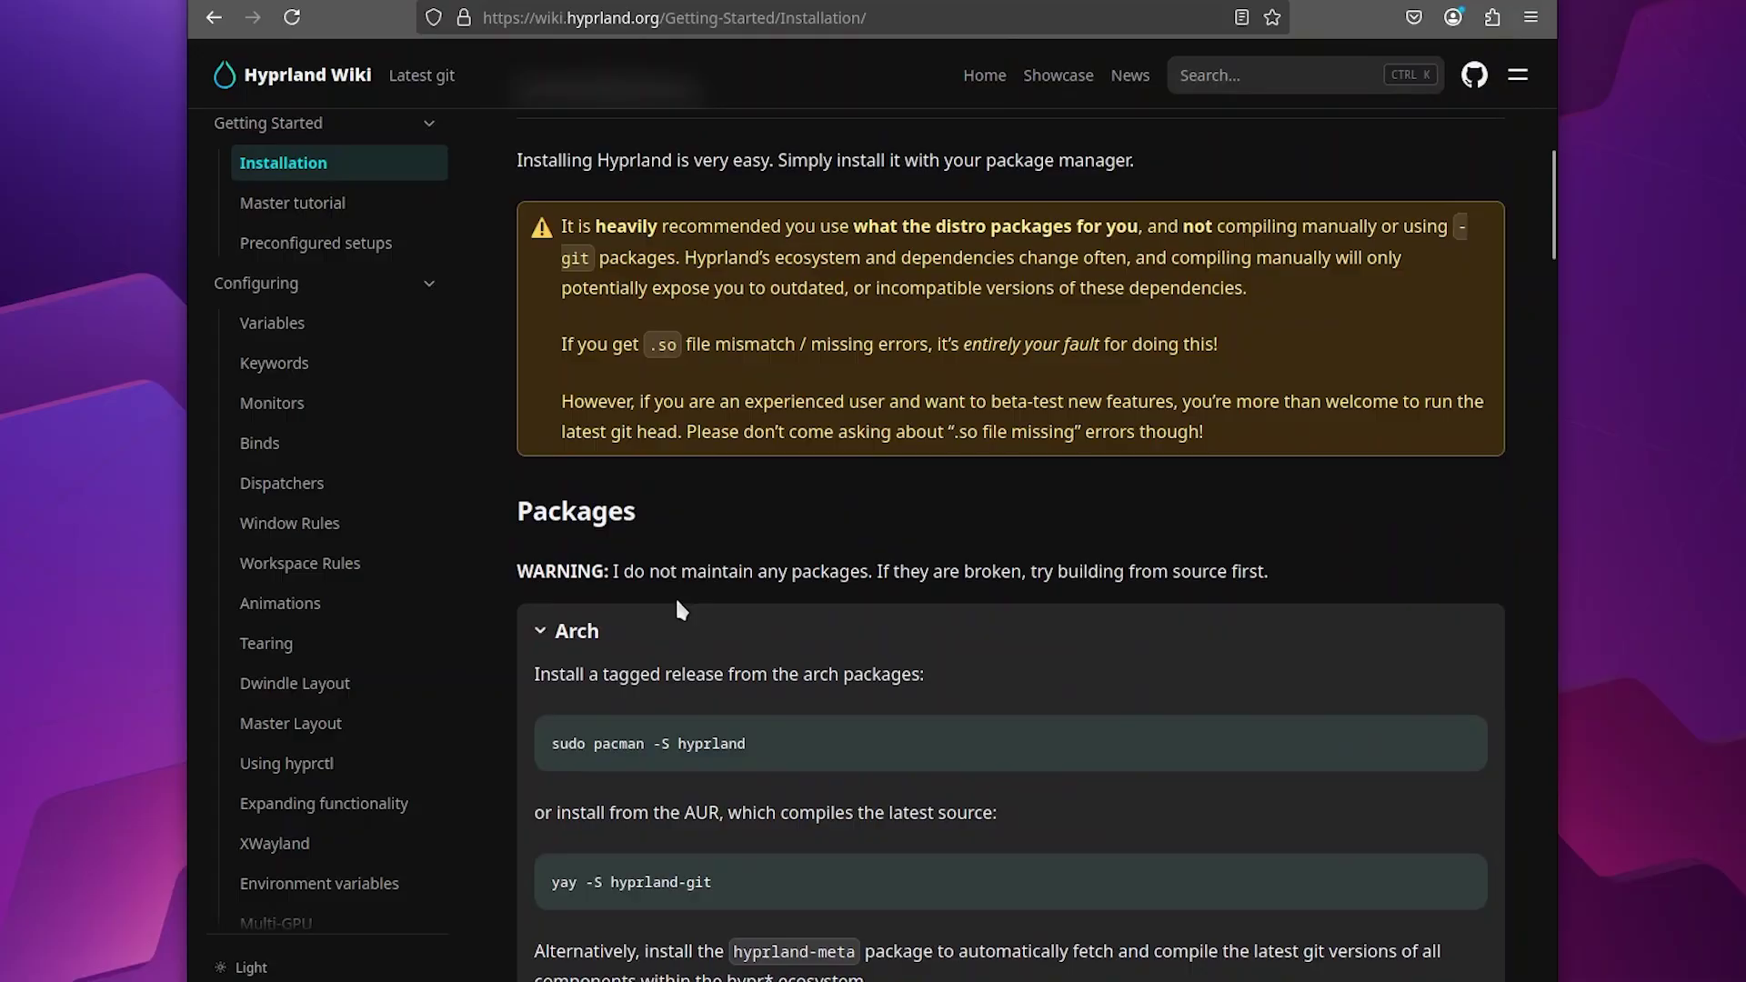
{"action": "left_click", "coordinate": [1460, 743]}
Open a terminal and run the copied command sudo pacman -S hyprland to install the tagged release
{"action": "key", "text": "super+Return"}
{"action": "type", "text": "sudo "}
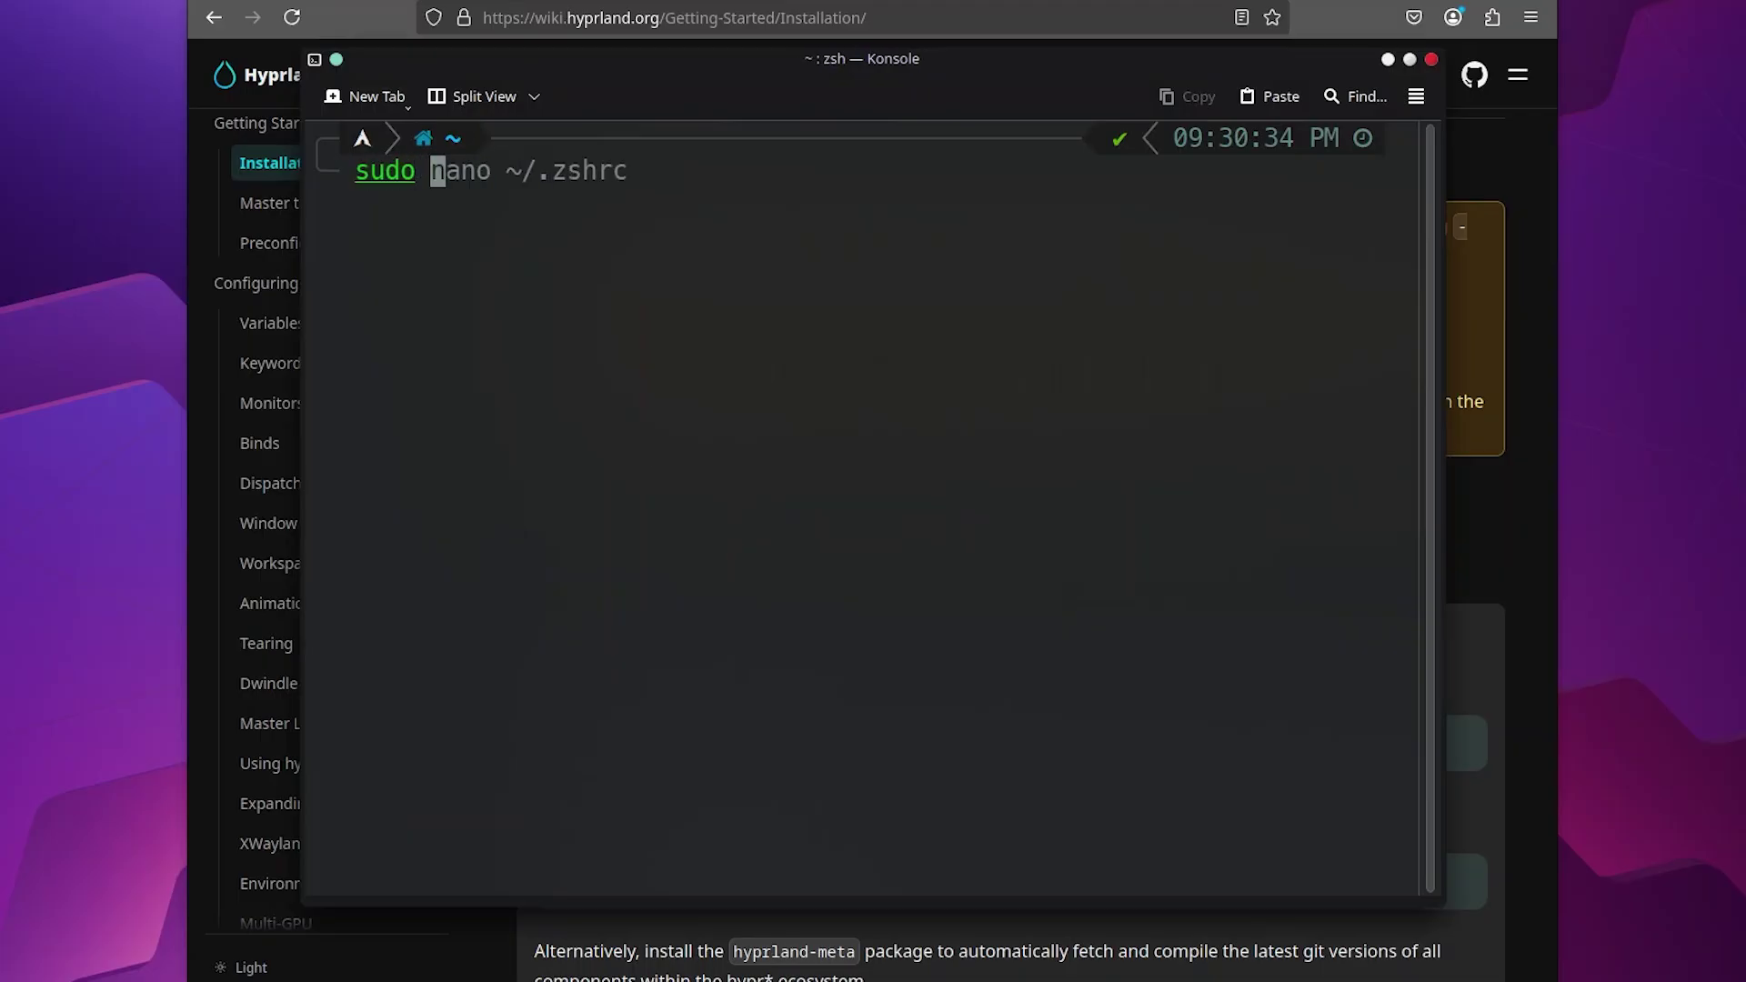
{"action": "type", "text": "pacan -S"}
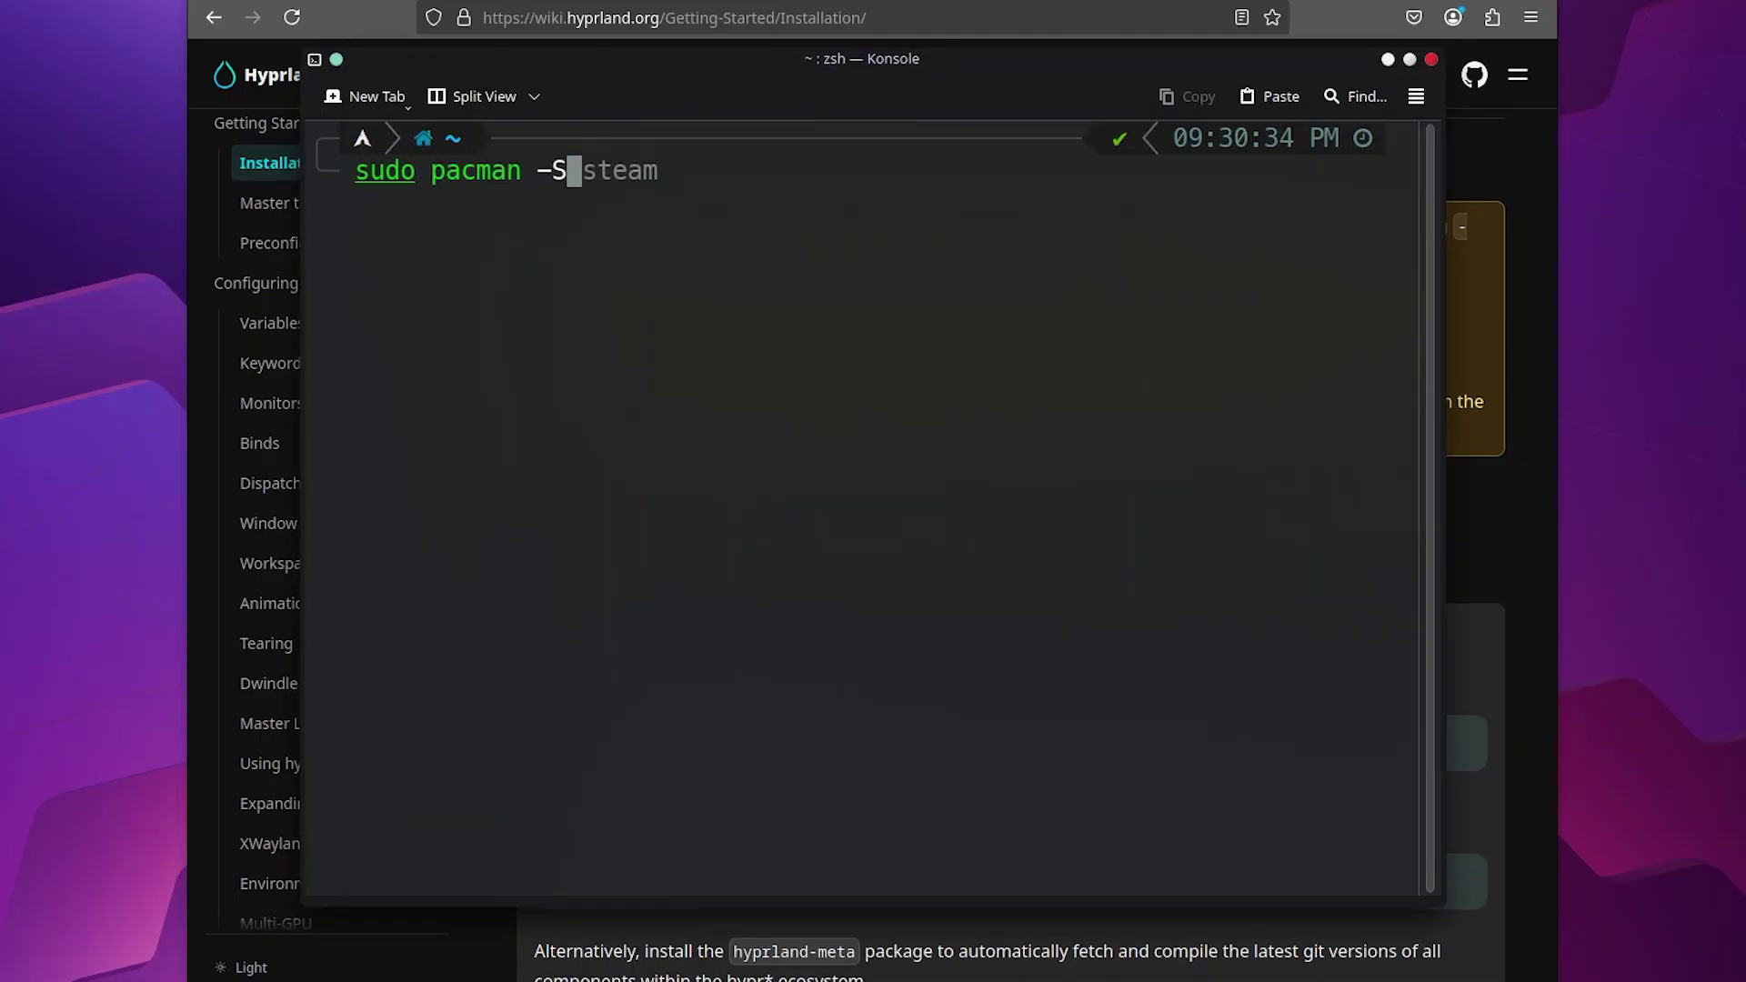
{"action": "key", "text": "BackSpace"}
{"action": "key", "text": "BackSpace"}
{"action": "key", "text": "BackSpace"}
{"action": "key", "text": "BackSpace"}
{"action": "key", "text": "BackSpace"}
{"action": "key", "text": "BackSpace"}
{"action": "key", "text": "BackSpace"}
{"action": "key", "text": "BackSpace"}
{"action": "key", "text": "BackSpace"}
{"action": "key", "text": "BackSpace"}
{"action": "key", "text": "BackSpace"}
{"action": "key", "text": "BackSpace"}
{"action": "key", "text": "BackSpace"}
{"action": "key", "text": "BackSpace"}
{"action": "key", "text": "ctrl+shift+v"}
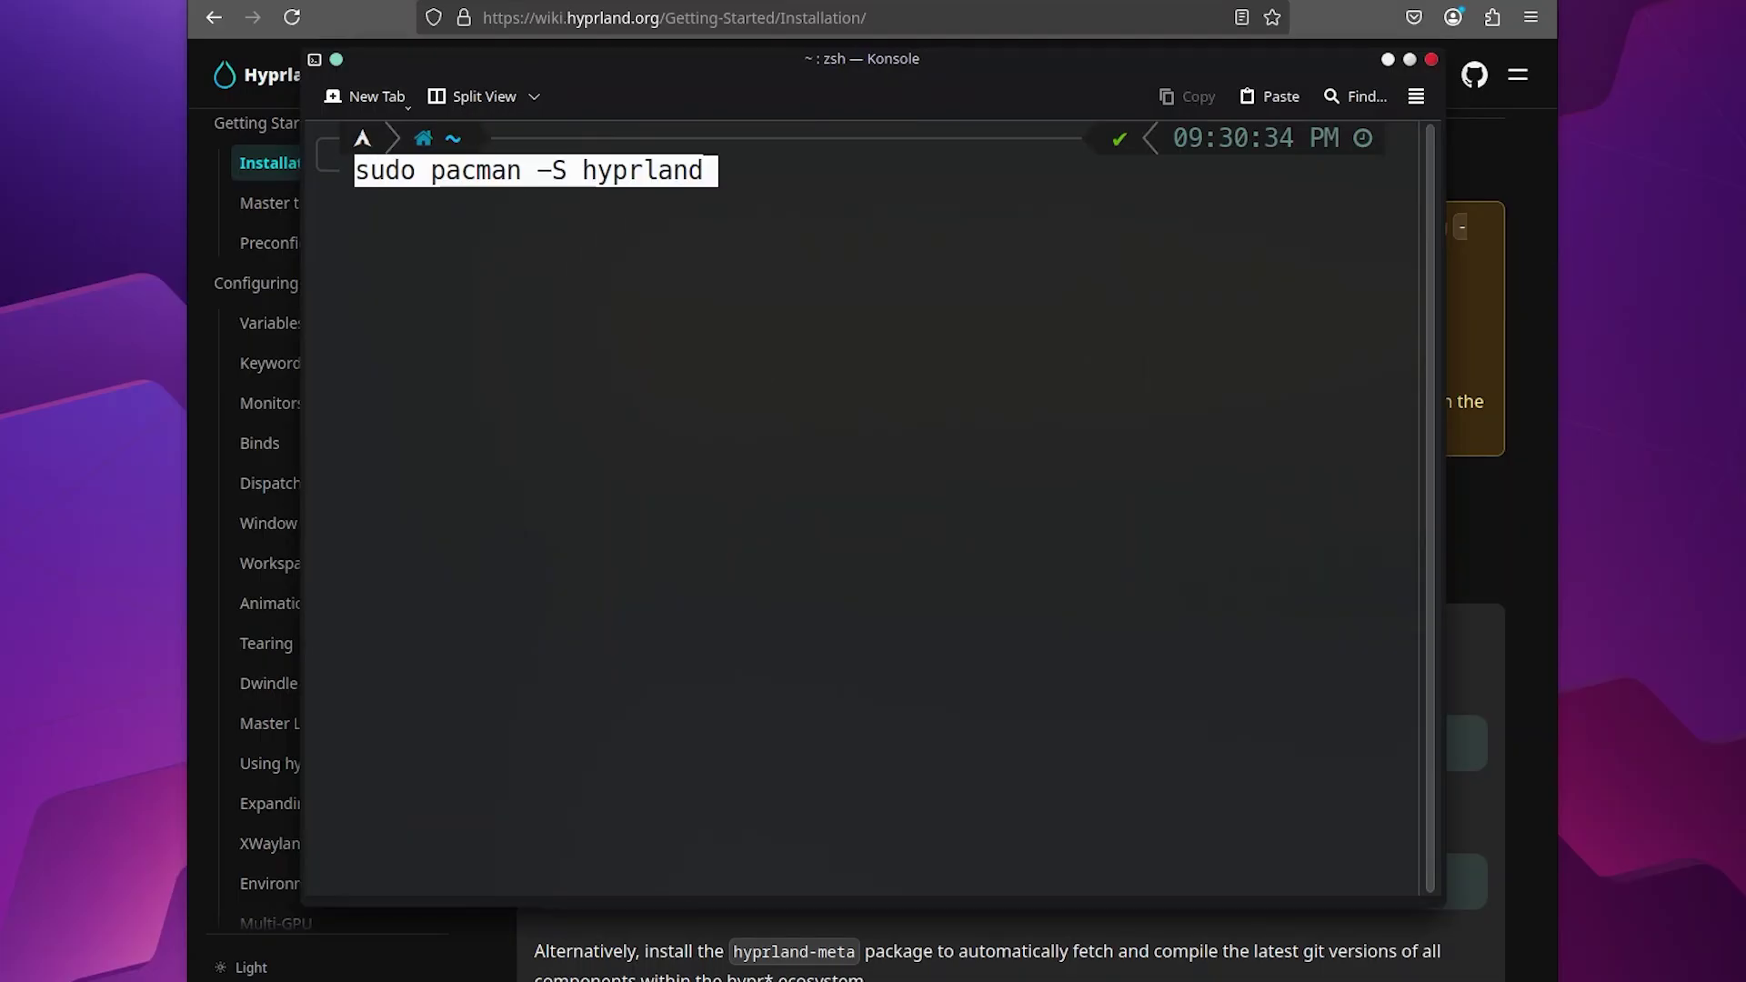
{"action": "key", "text": "Return"}
{"action": "key", "text": "Return"}
{"action": "key", "text": "Return"}
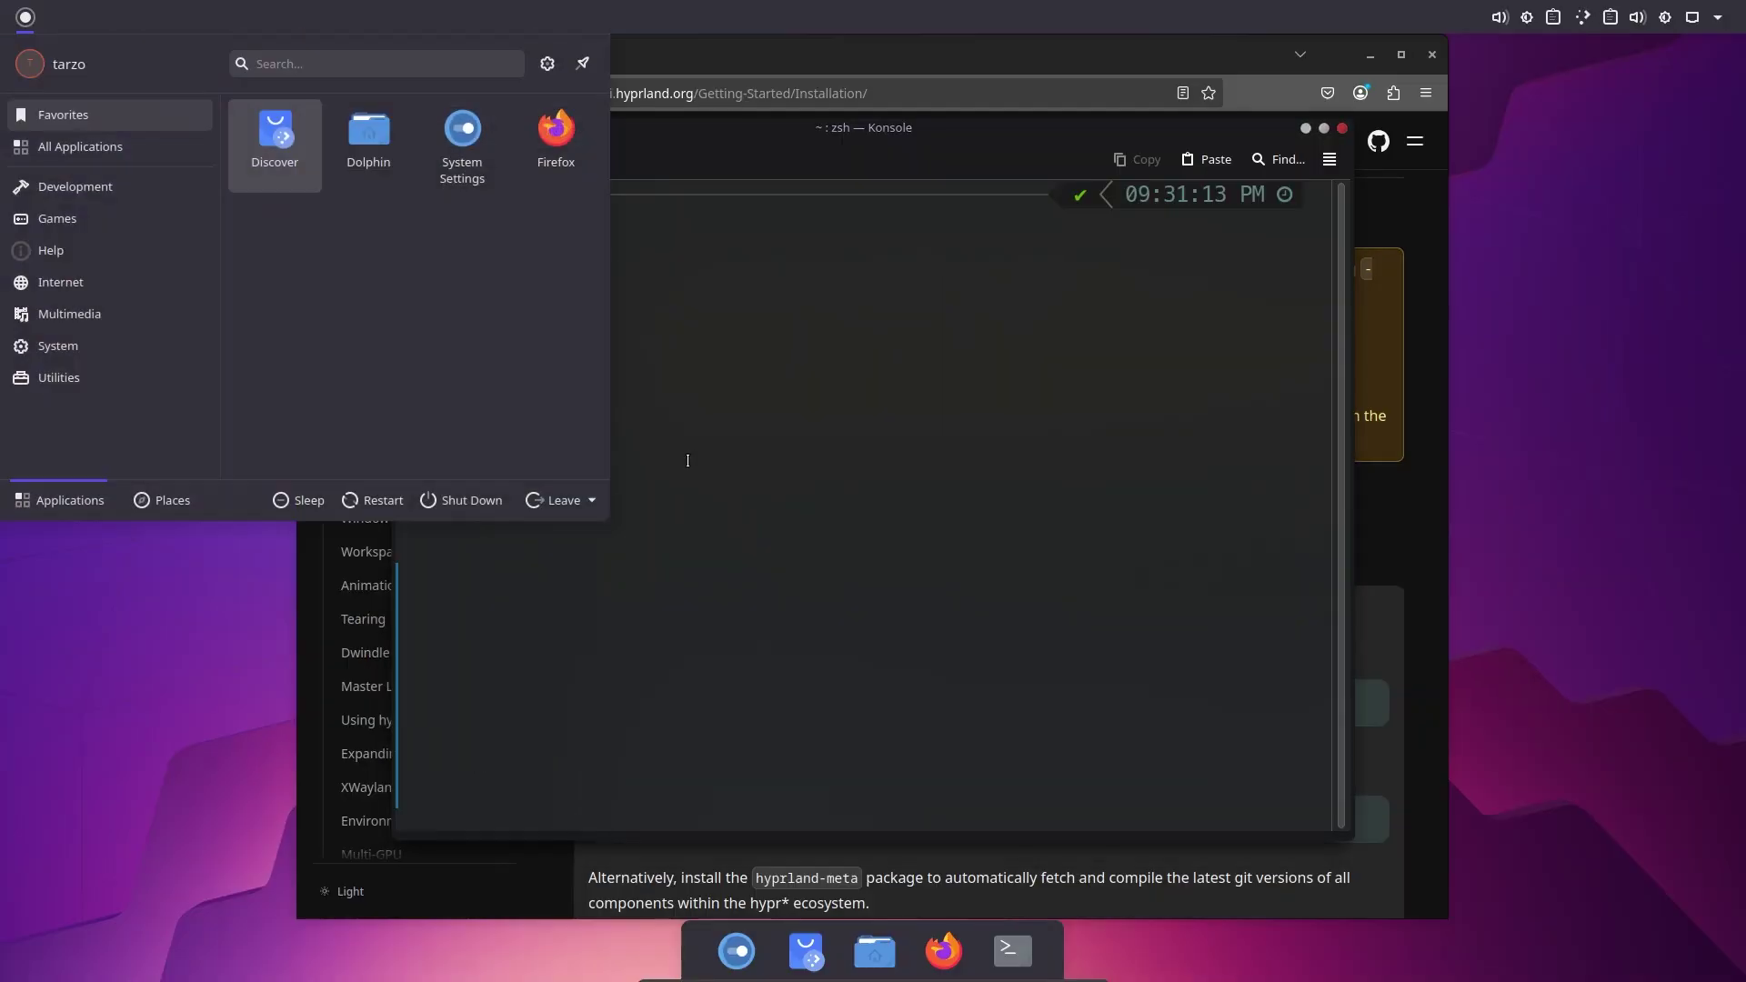
Open the application launcher and show its options for leaving the session
{"action": "key", "text": "super"}
{"action": "key", "text": "super"}
{"action": "left_click", "coordinate": [538, 502]}
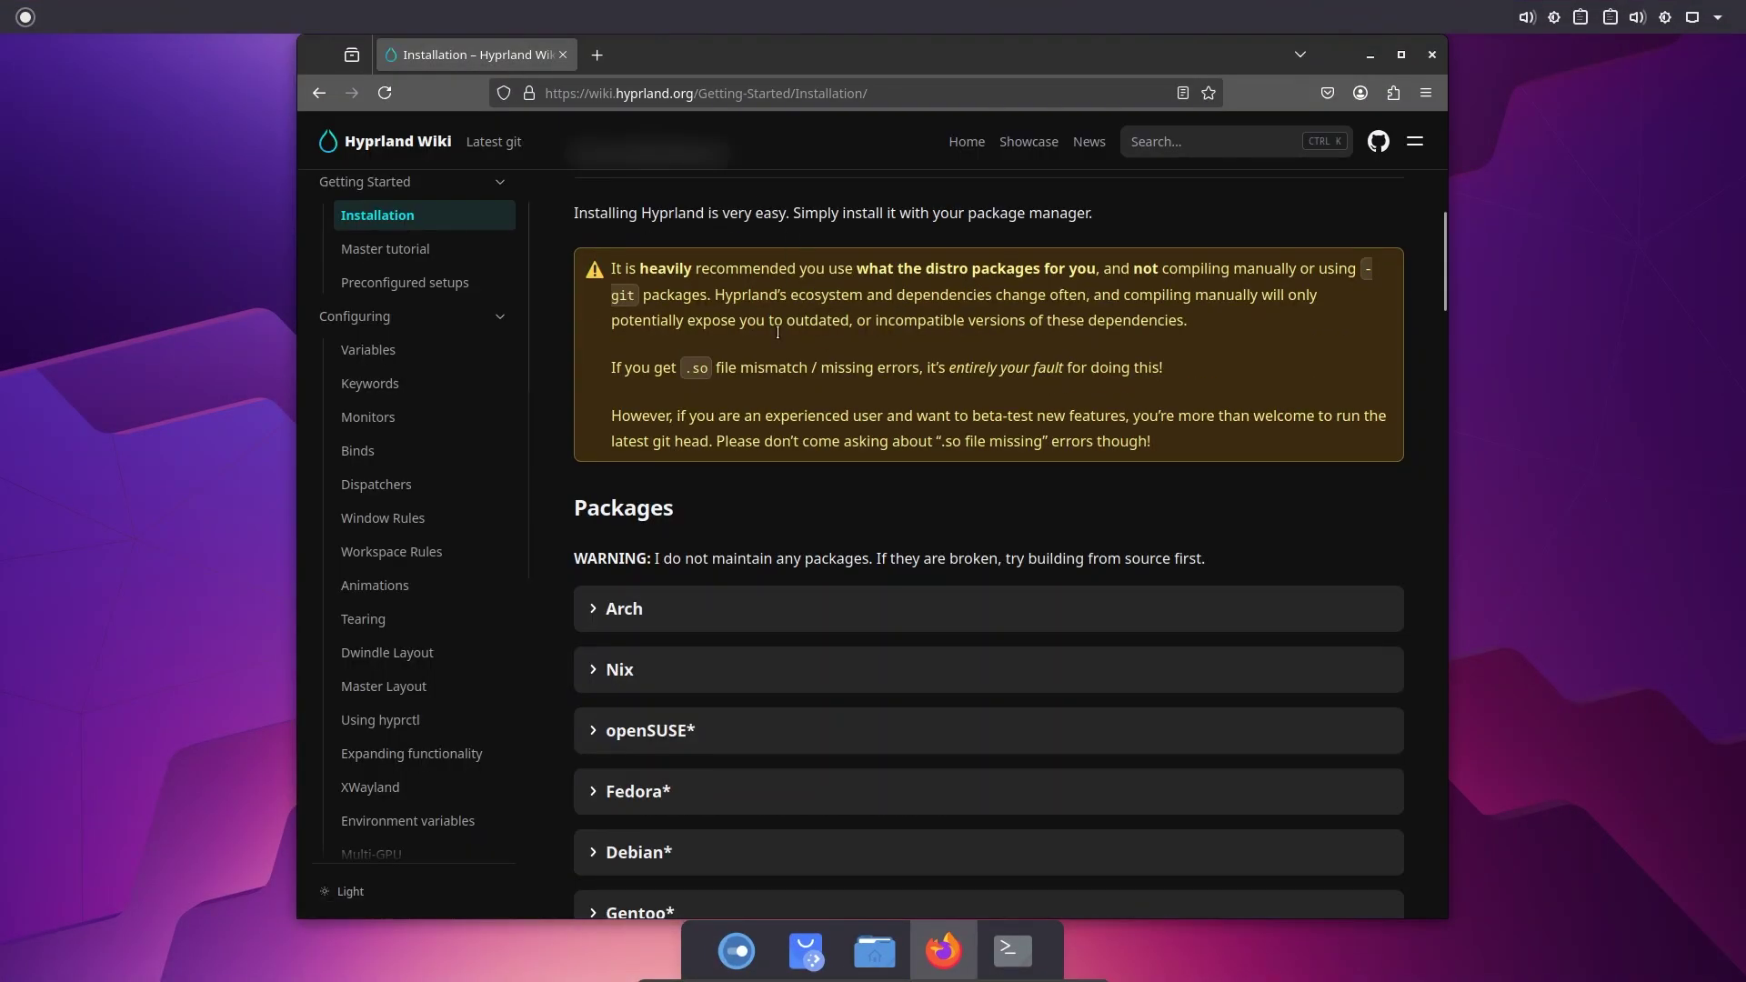
Copy the AUR command from the wiki's Arch section, try running yay -S hyprland-git in the terminal, and clear the output
{"action": "left_click", "coordinate": [664, 608]}
{"action": "scroll", "coordinate": [664, 608], "scroll_direction": "down", "scroll_amount": 3}
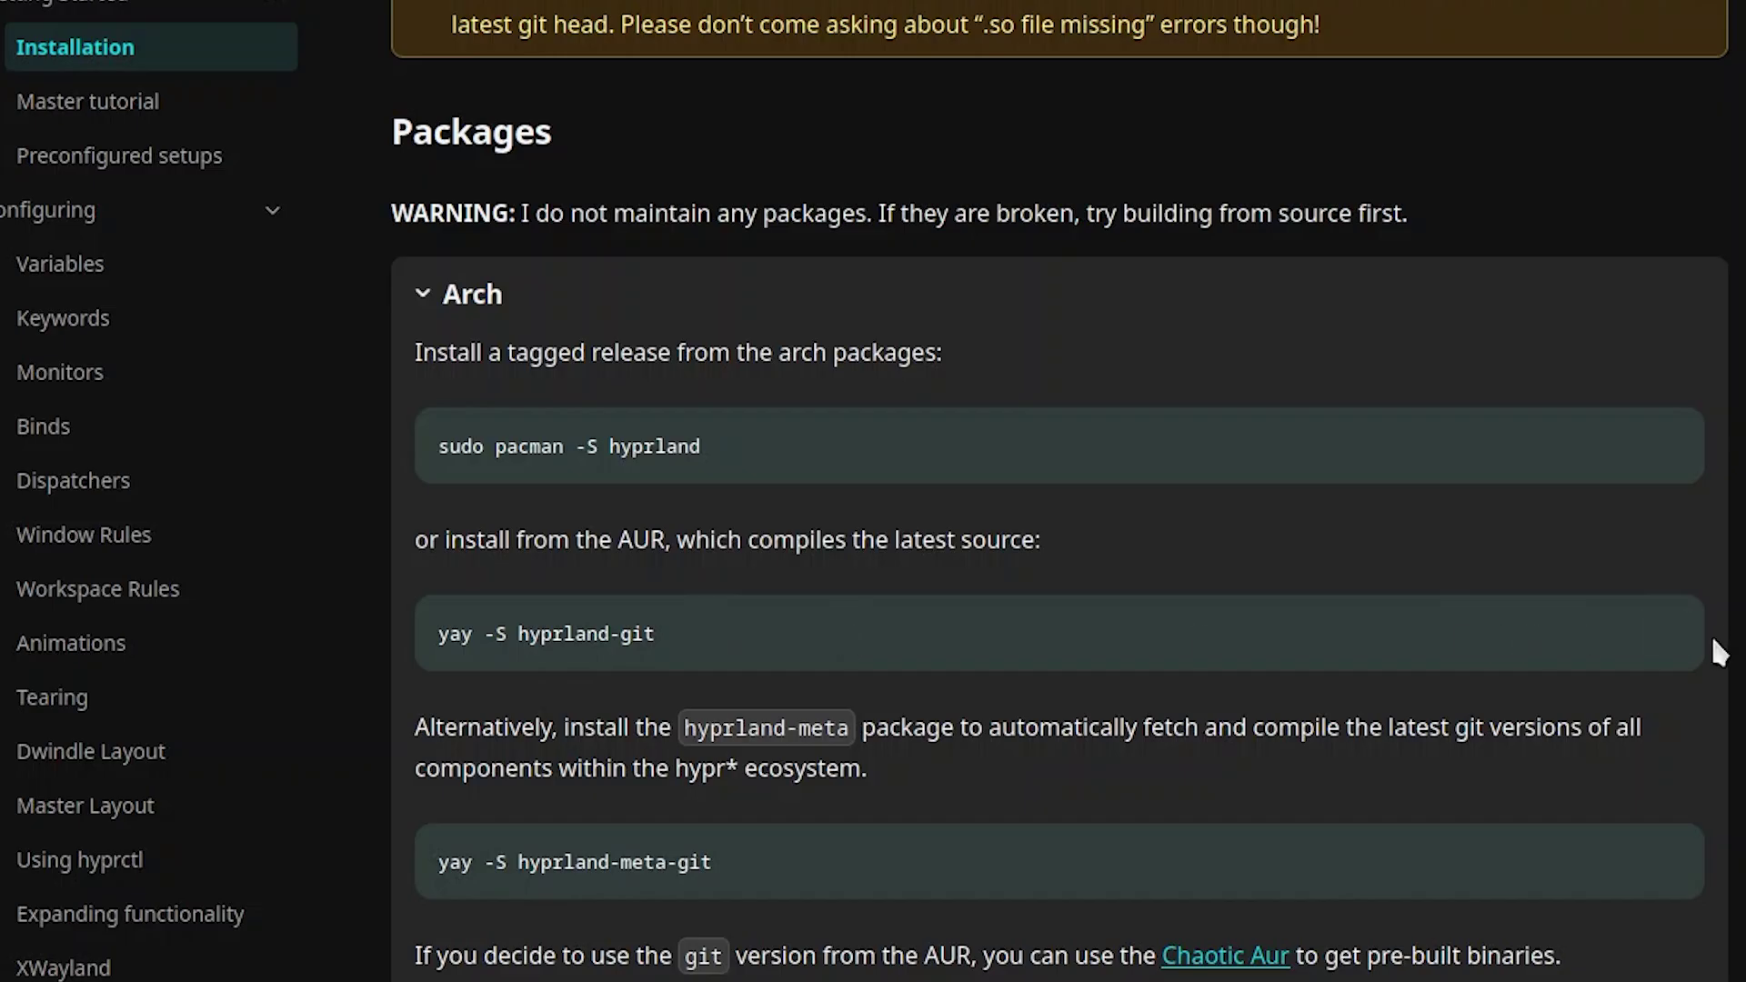
{"action": "left_click", "coordinate": [1669, 634]}
{"action": "key", "text": "super+1"}
{"action": "key", "text": "ctrl+shift+v"}
{"action": "key", "text": "Return"}
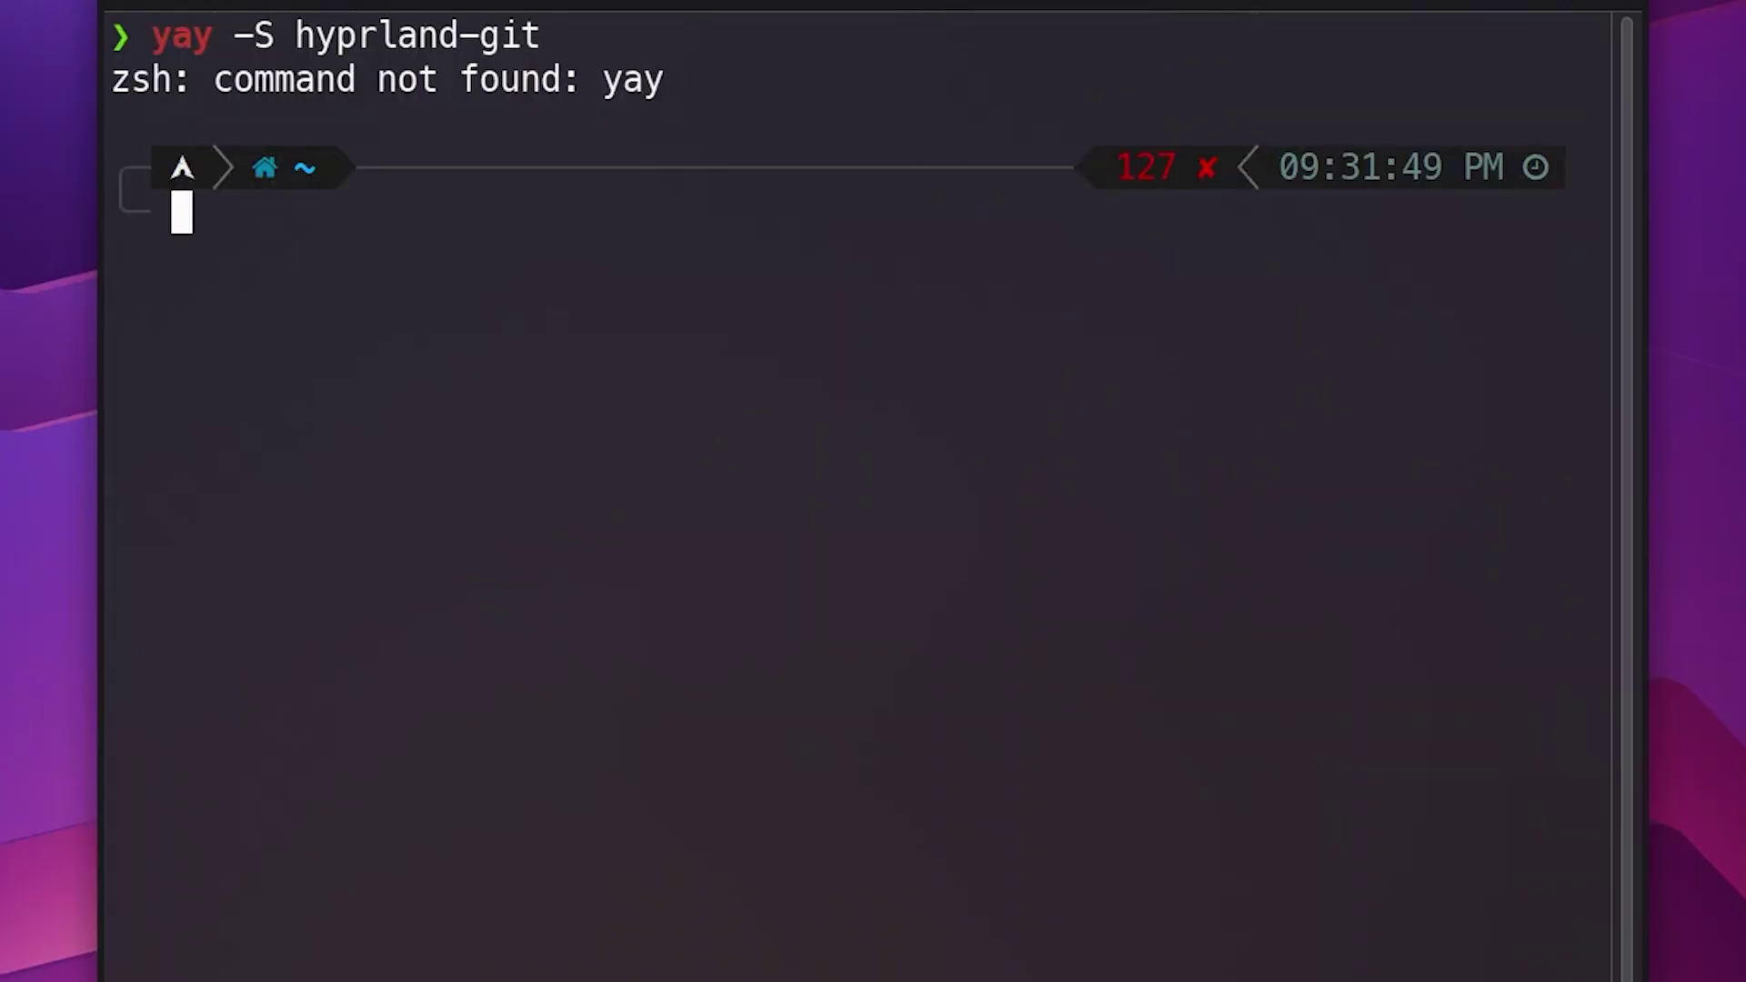
{"action": "type", "text": "clear"}
{"action": "key", "text": "Return"}
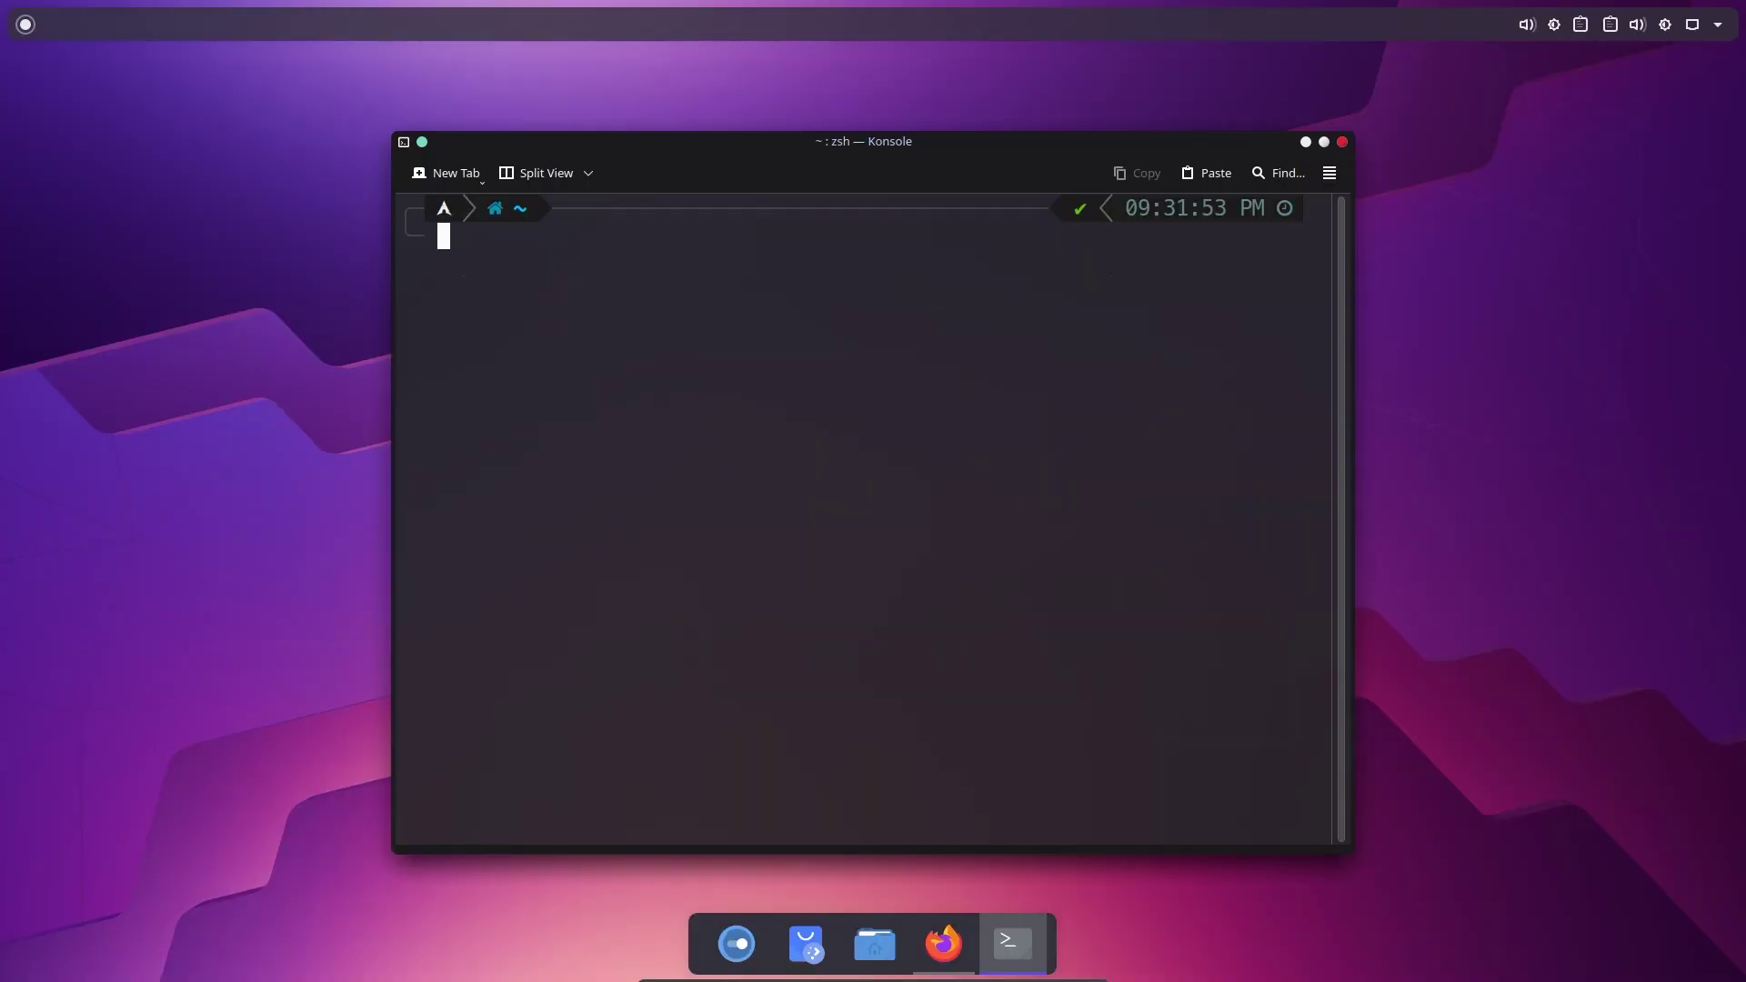
Switch to Firefox, search for "yay install" in a new tab and open the yay GitHub repository
{"action": "left_click", "coordinate": [945, 944]}
{"action": "left_click", "coordinate": [598, 53]}
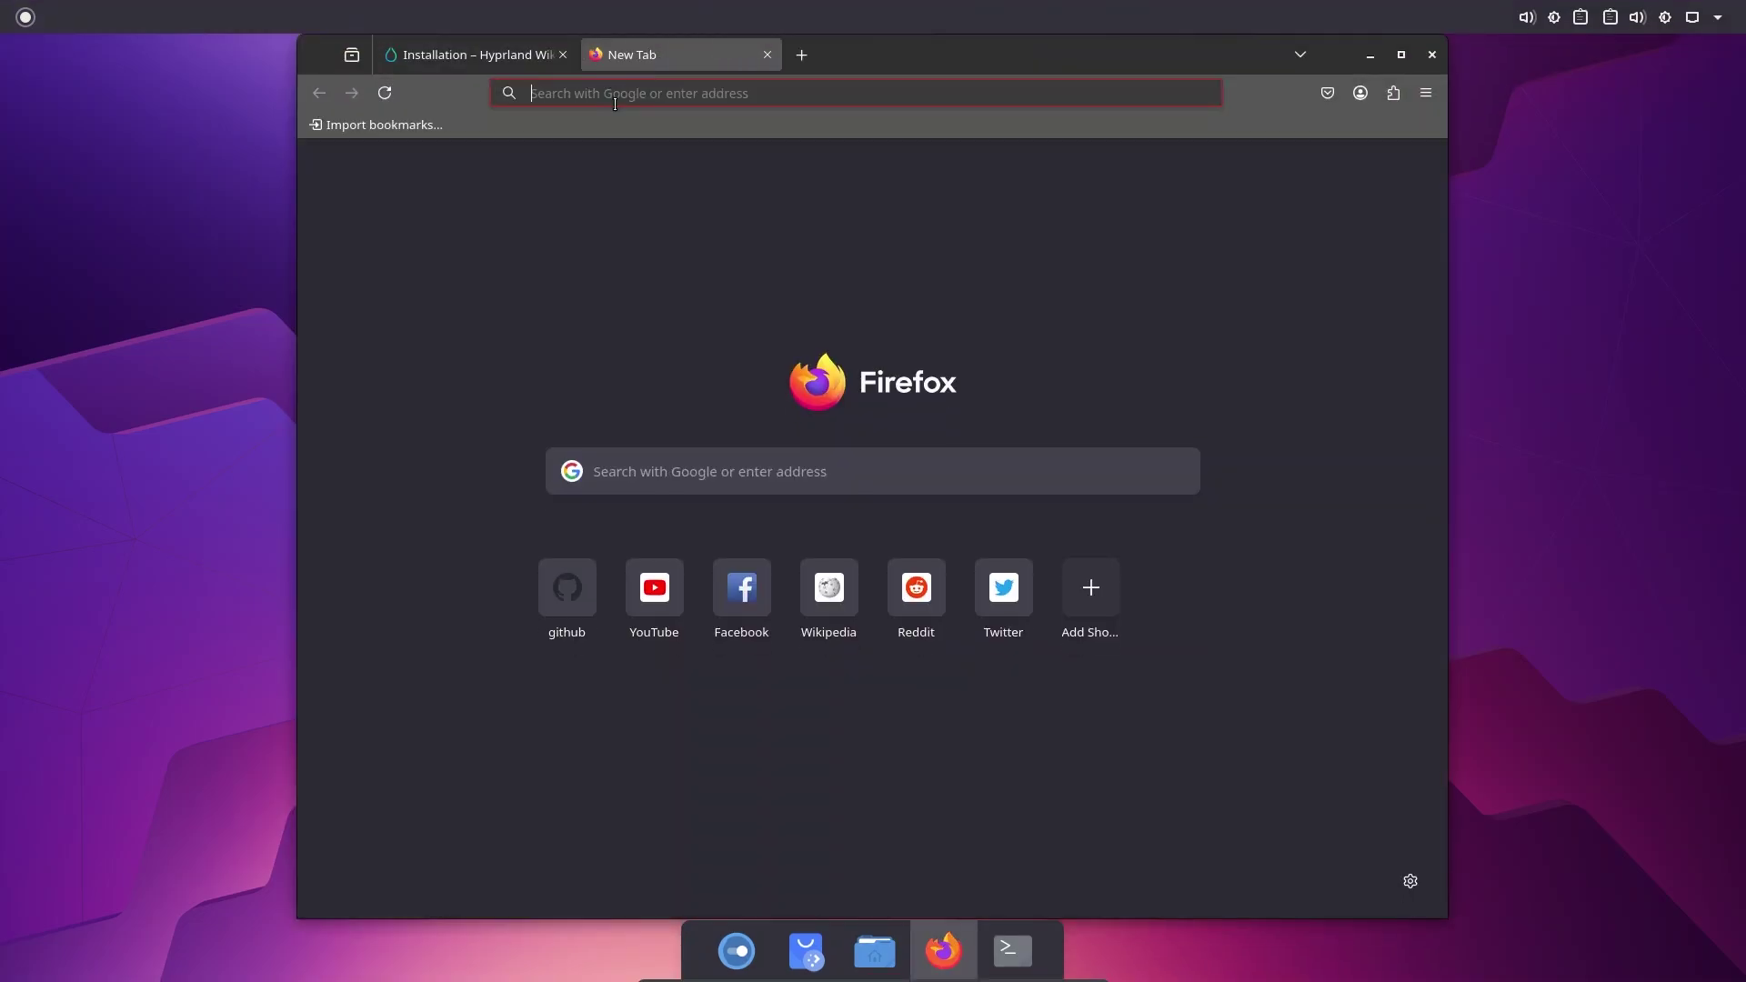
{"action": "type", "text": "yay install"}
{"action": "key", "text": "Return"}
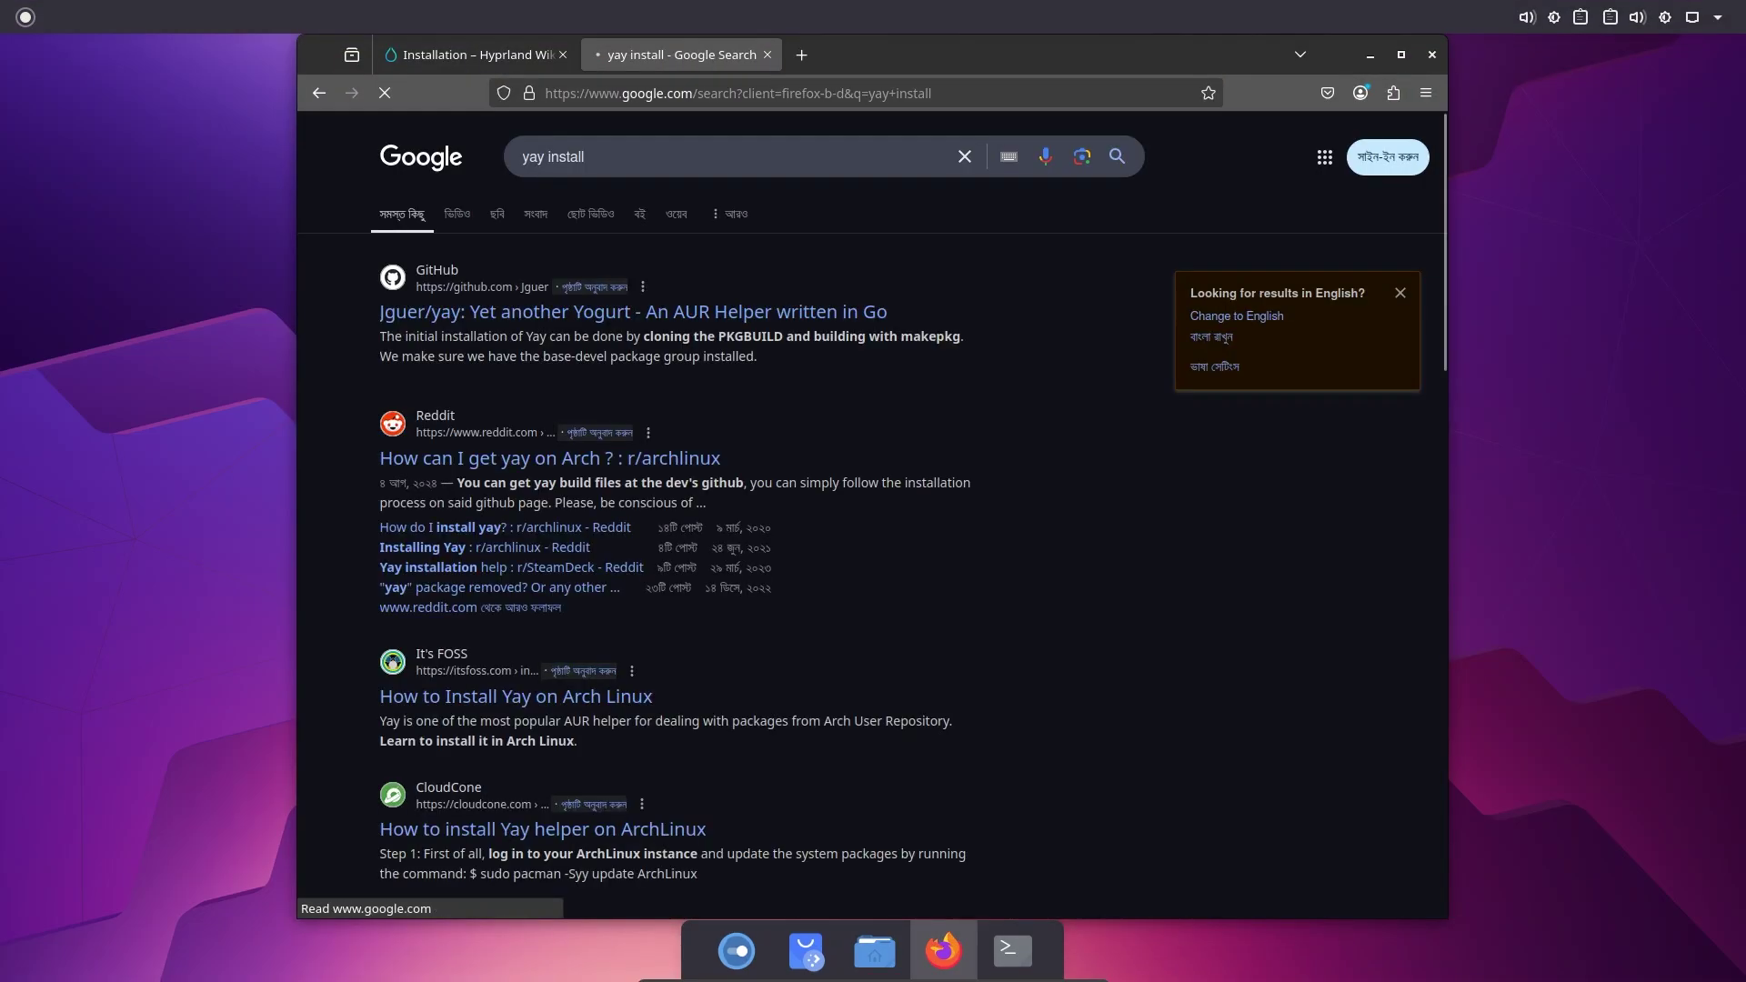
{"action": "left_click", "coordinate": [474, 329]}
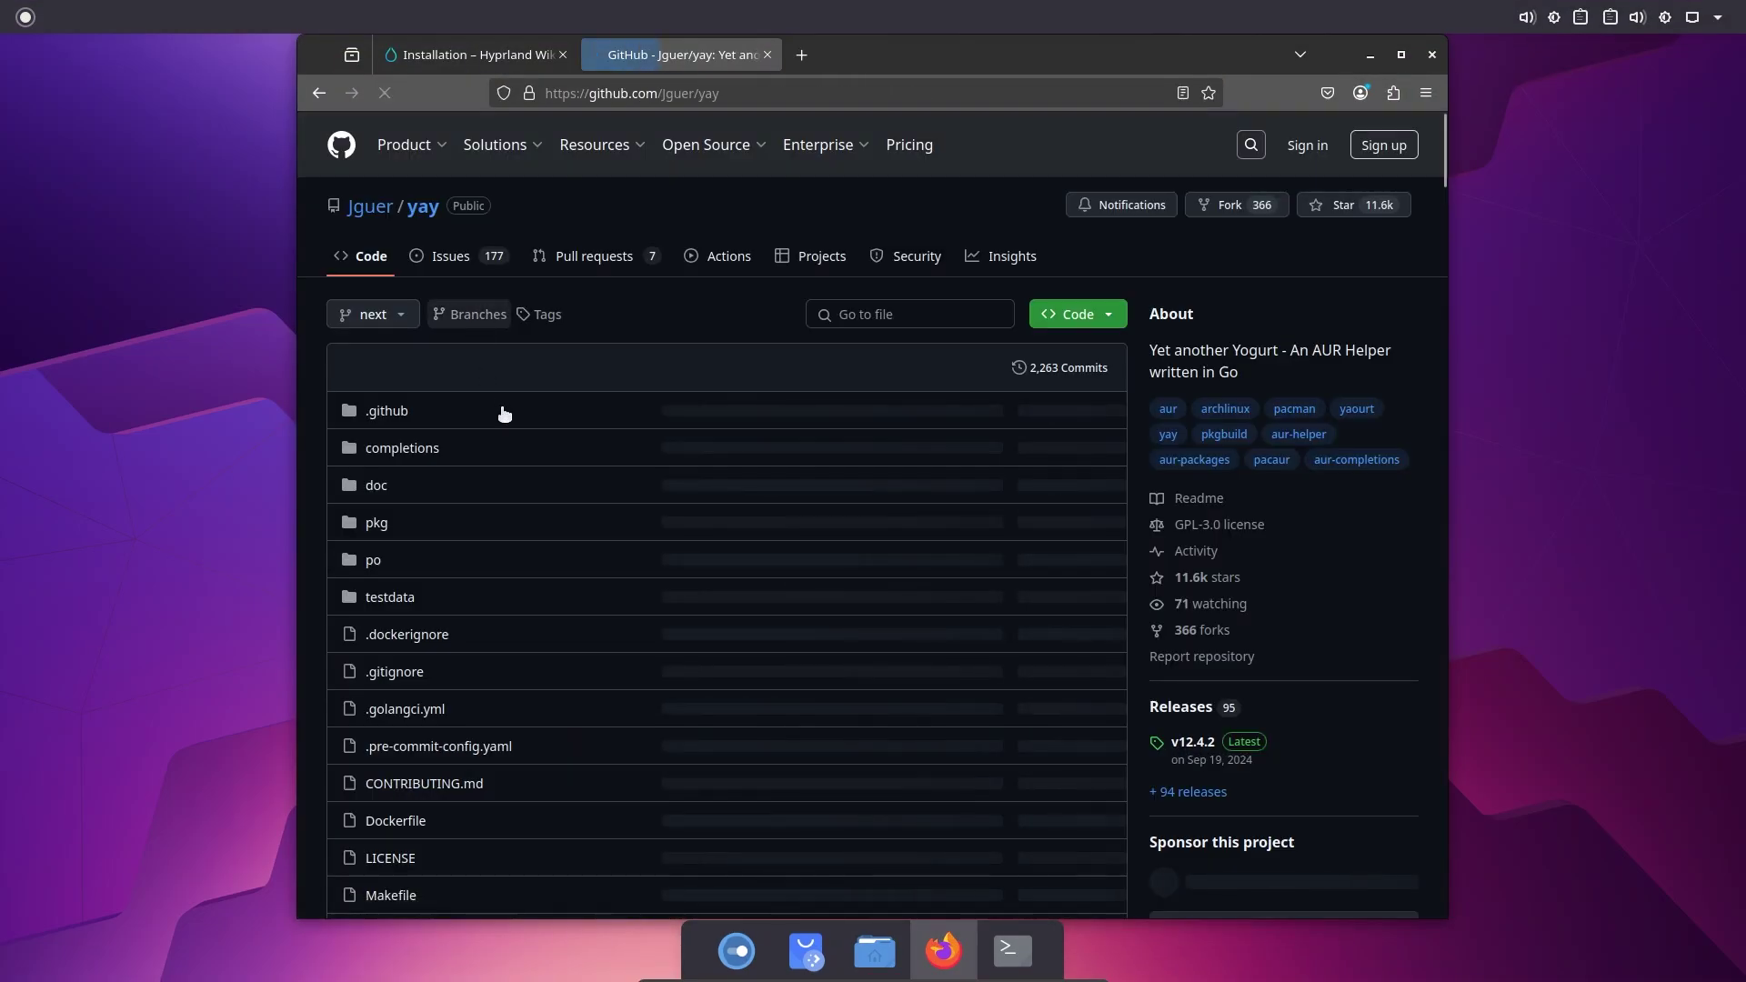
Copy the README's Source installation commands, run them in the terminal to build yay, and submit the sudo password
{"action": "scroll", "coordinate": [515, 436], "scroll_direction": "down", "scroll_amount": 15}
{"action": "scroll", "coordinate": [516, 437], "scroll_direction": "down", "scroll_amount": 10}
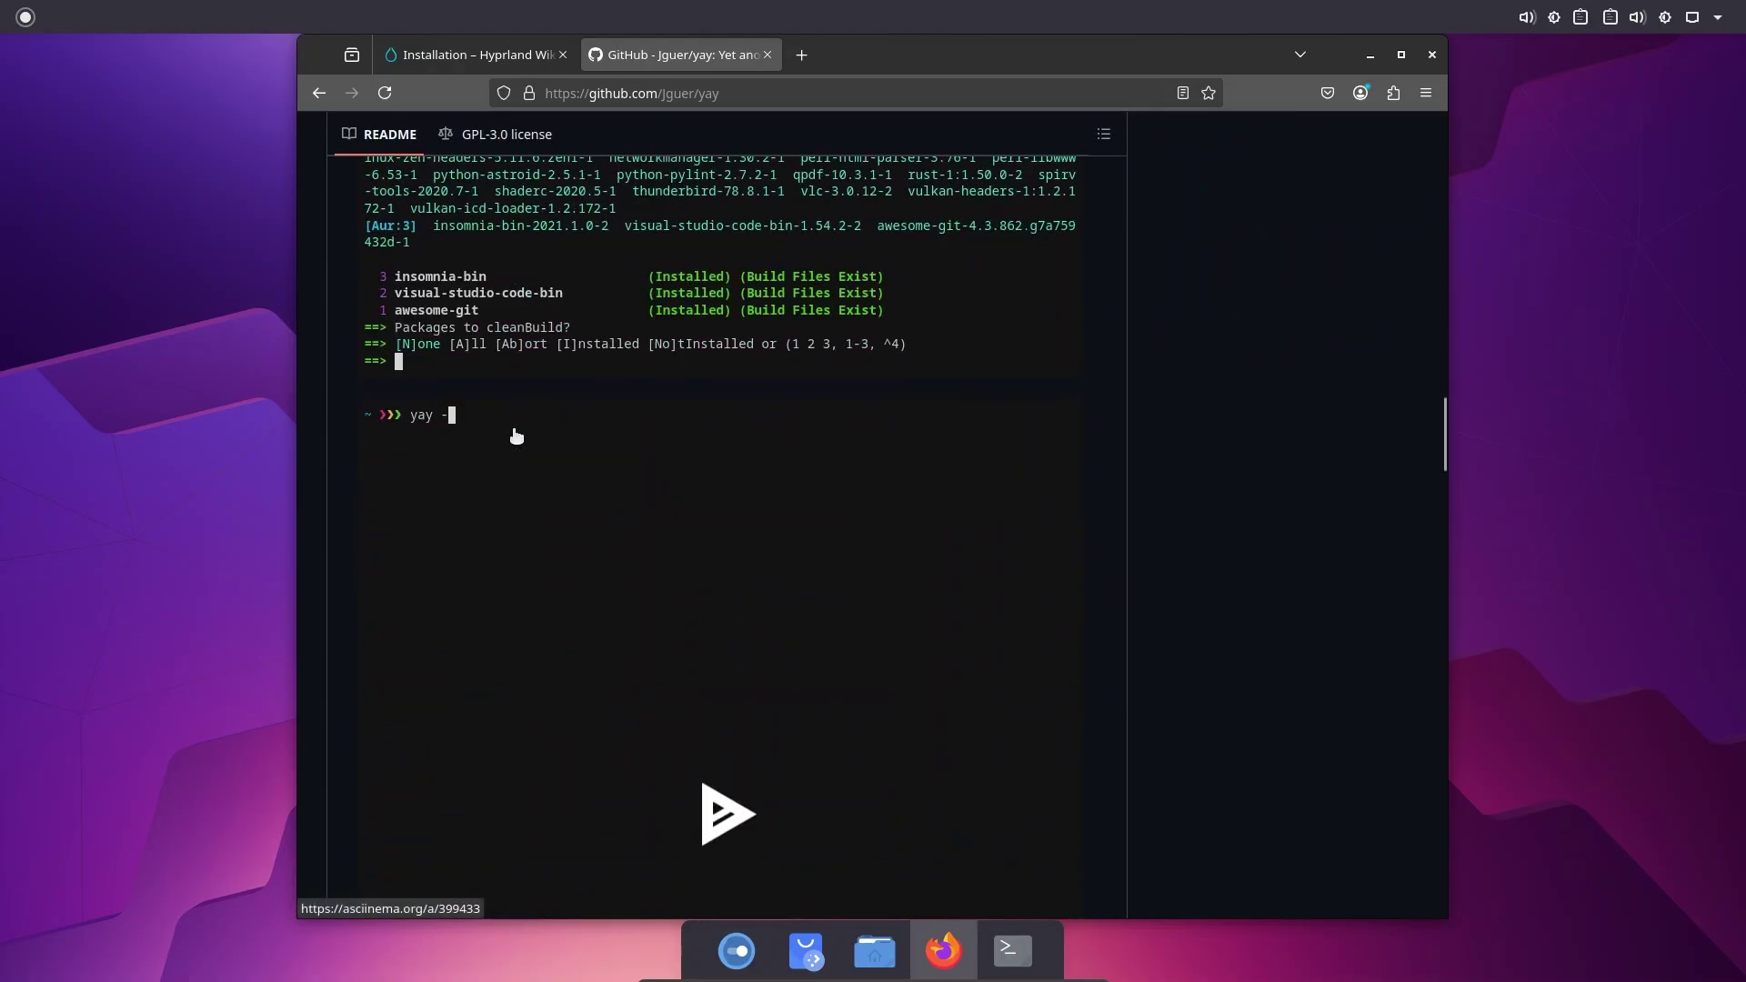
{"action": "scroll", "coordinate": [516, 437], "scroll_direction": "down", "scroll_amount": 10}
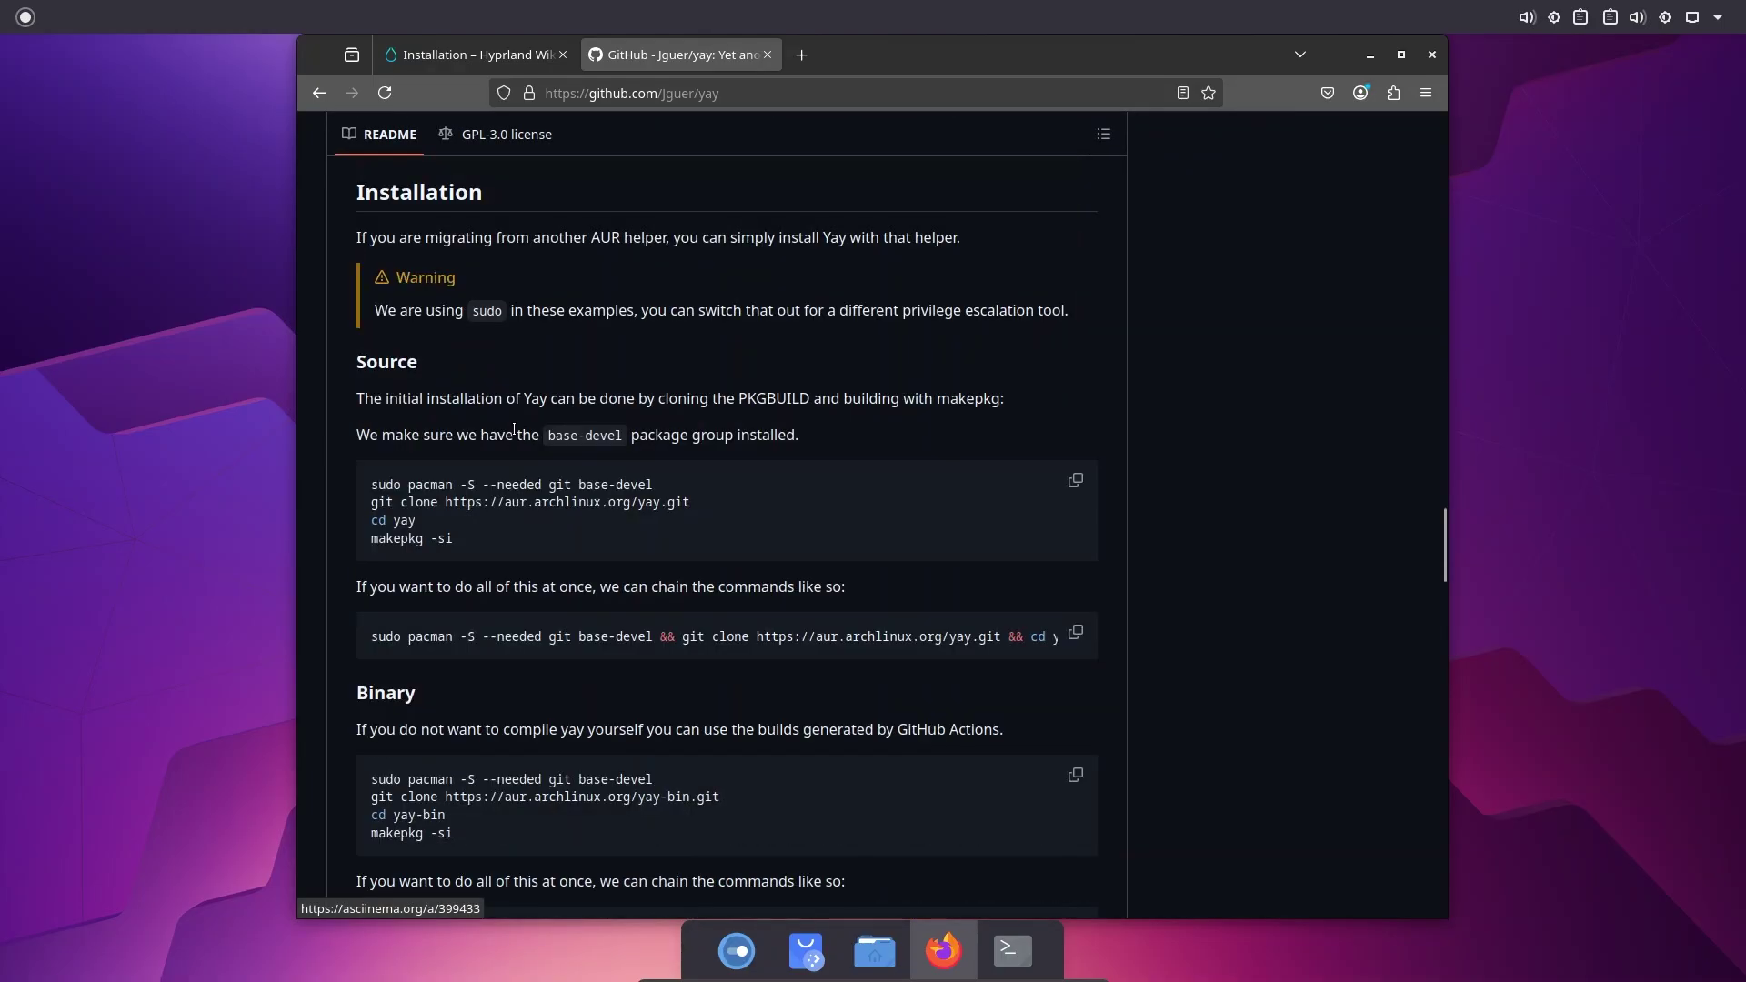
{"action": "left_click", "coordinate": [1370, 57]}
{"action": "type", "text": "sudo pacman -S --needed git base-devel git clone https://aur.archlinux.org/yay.git cd yay makepkg -si"}
{"action": "key", "text": "Return"}
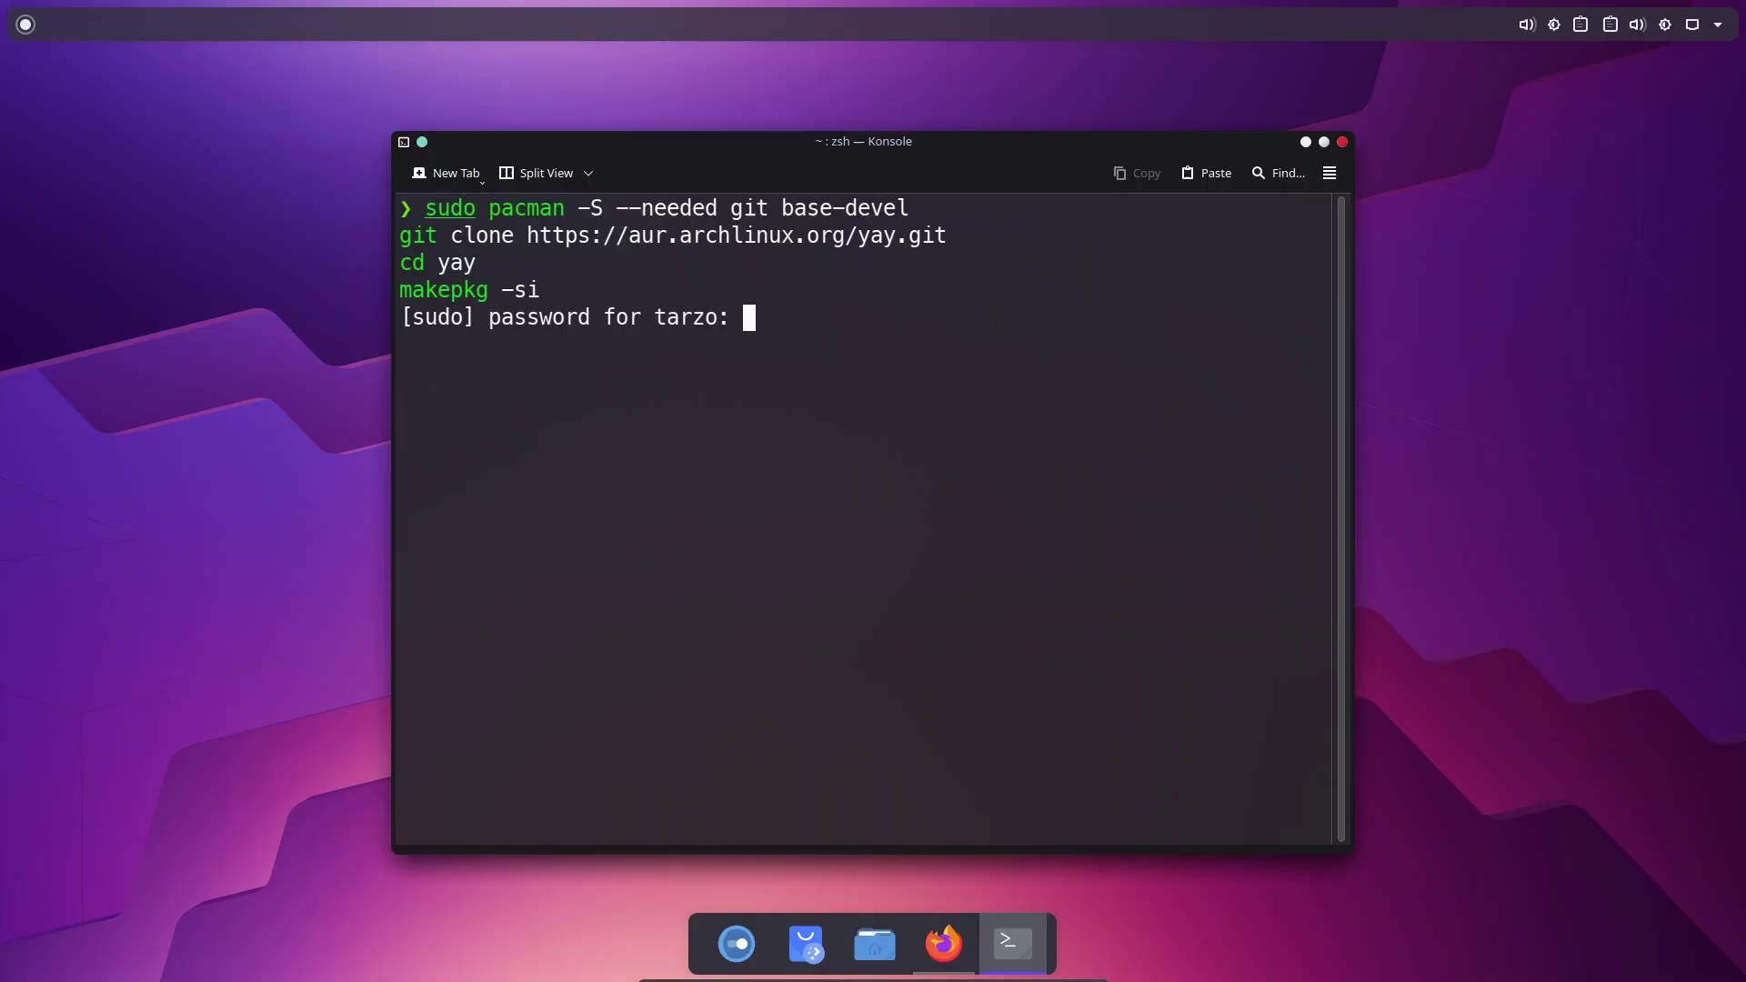
{"action": "key", "text": "Return"}
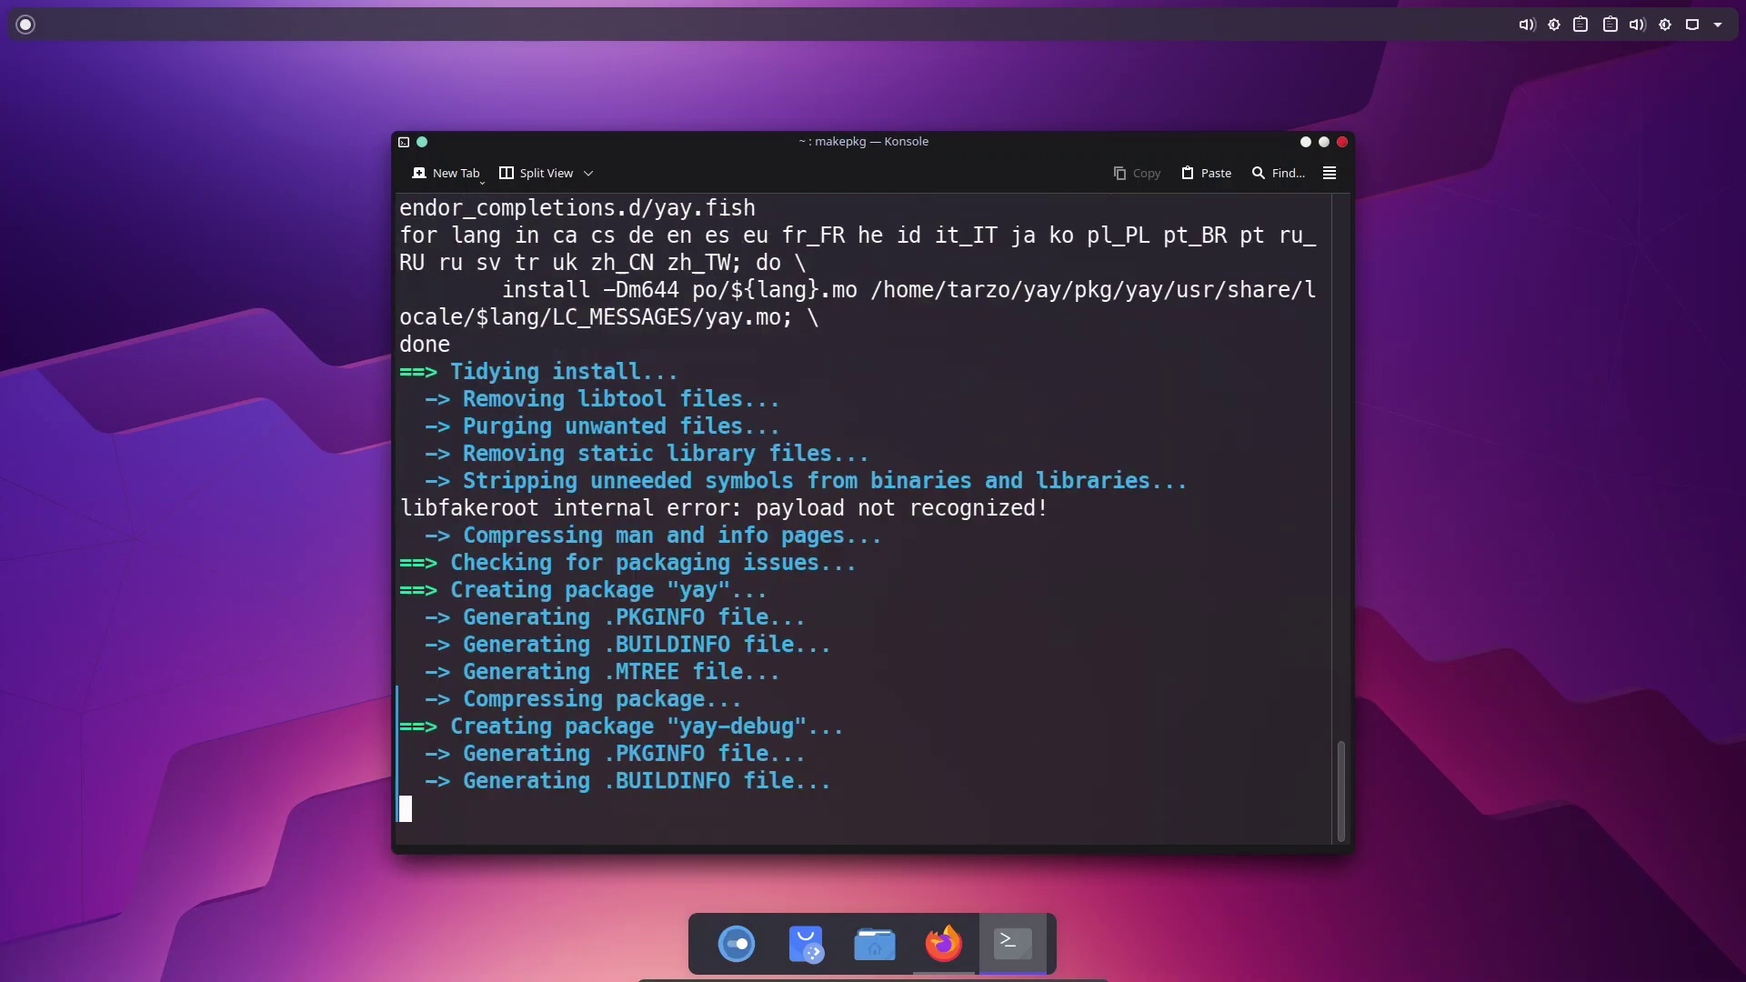
Clear the terminal and run yay -S hyprland-git to install Hyprland from the AUR
{"action": "type", "text": "clear"}
{"action": "key", "text": "ctrl+u"}
{"action": "type", "text": "yay -S hyprland-git"}
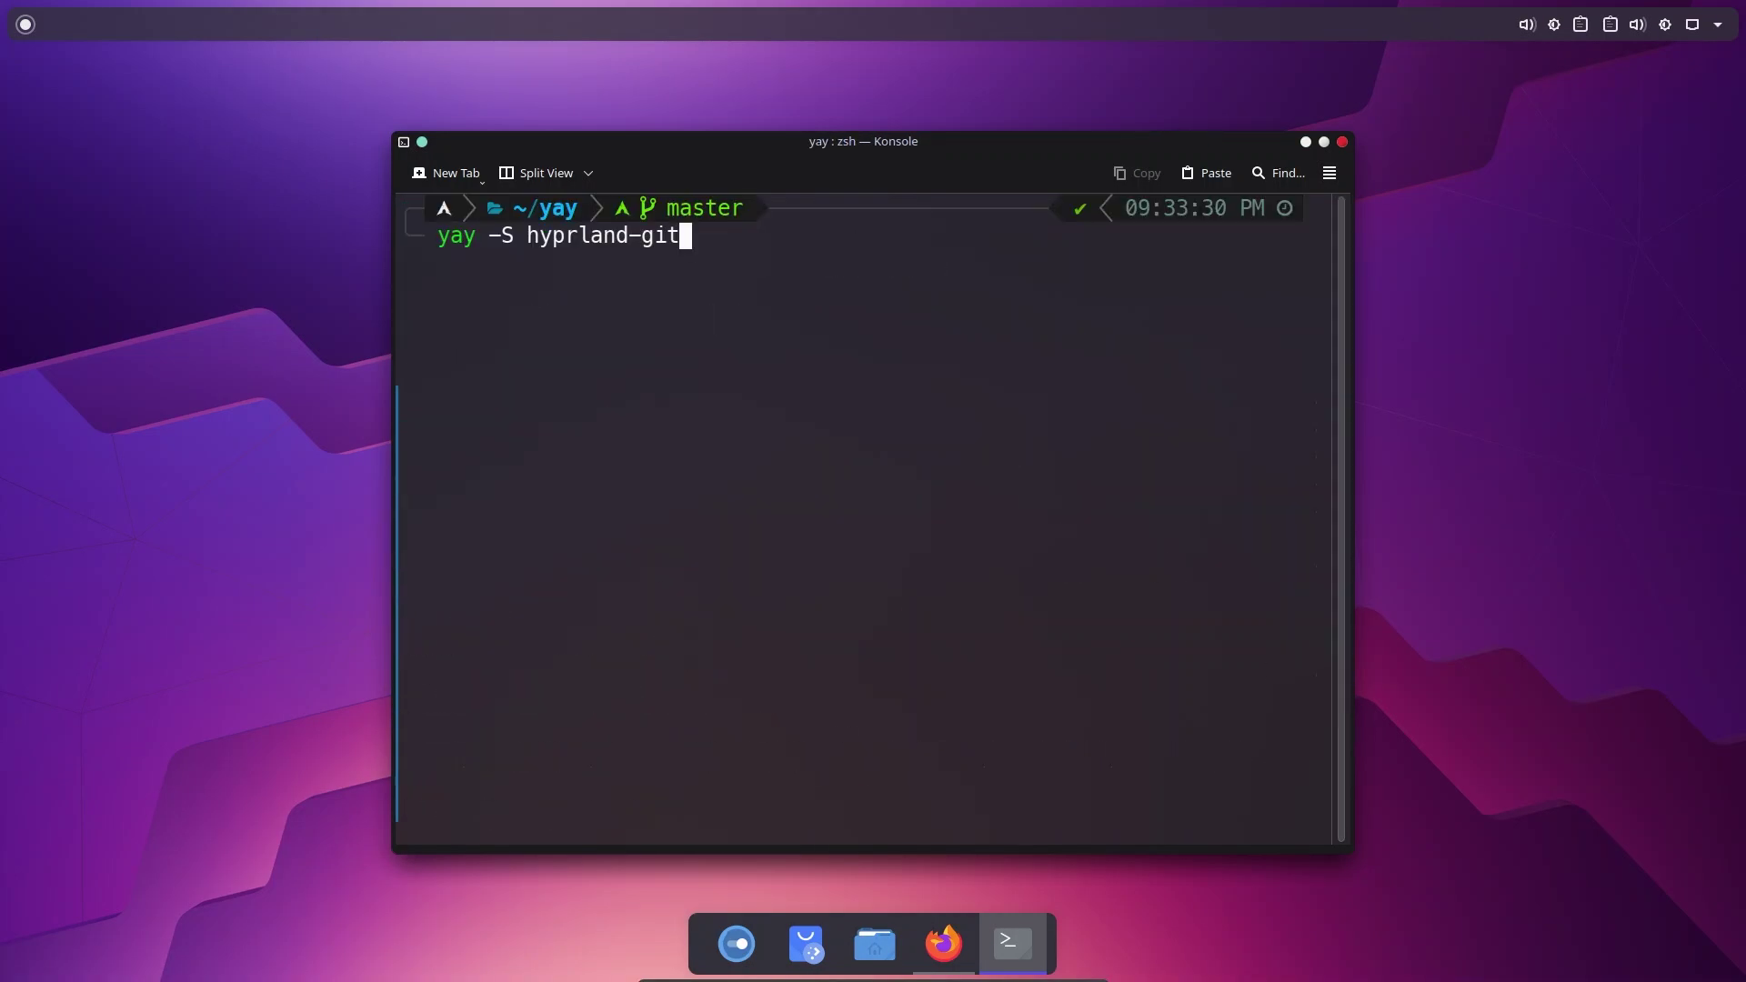
{"action": "key", "text": "Return"}
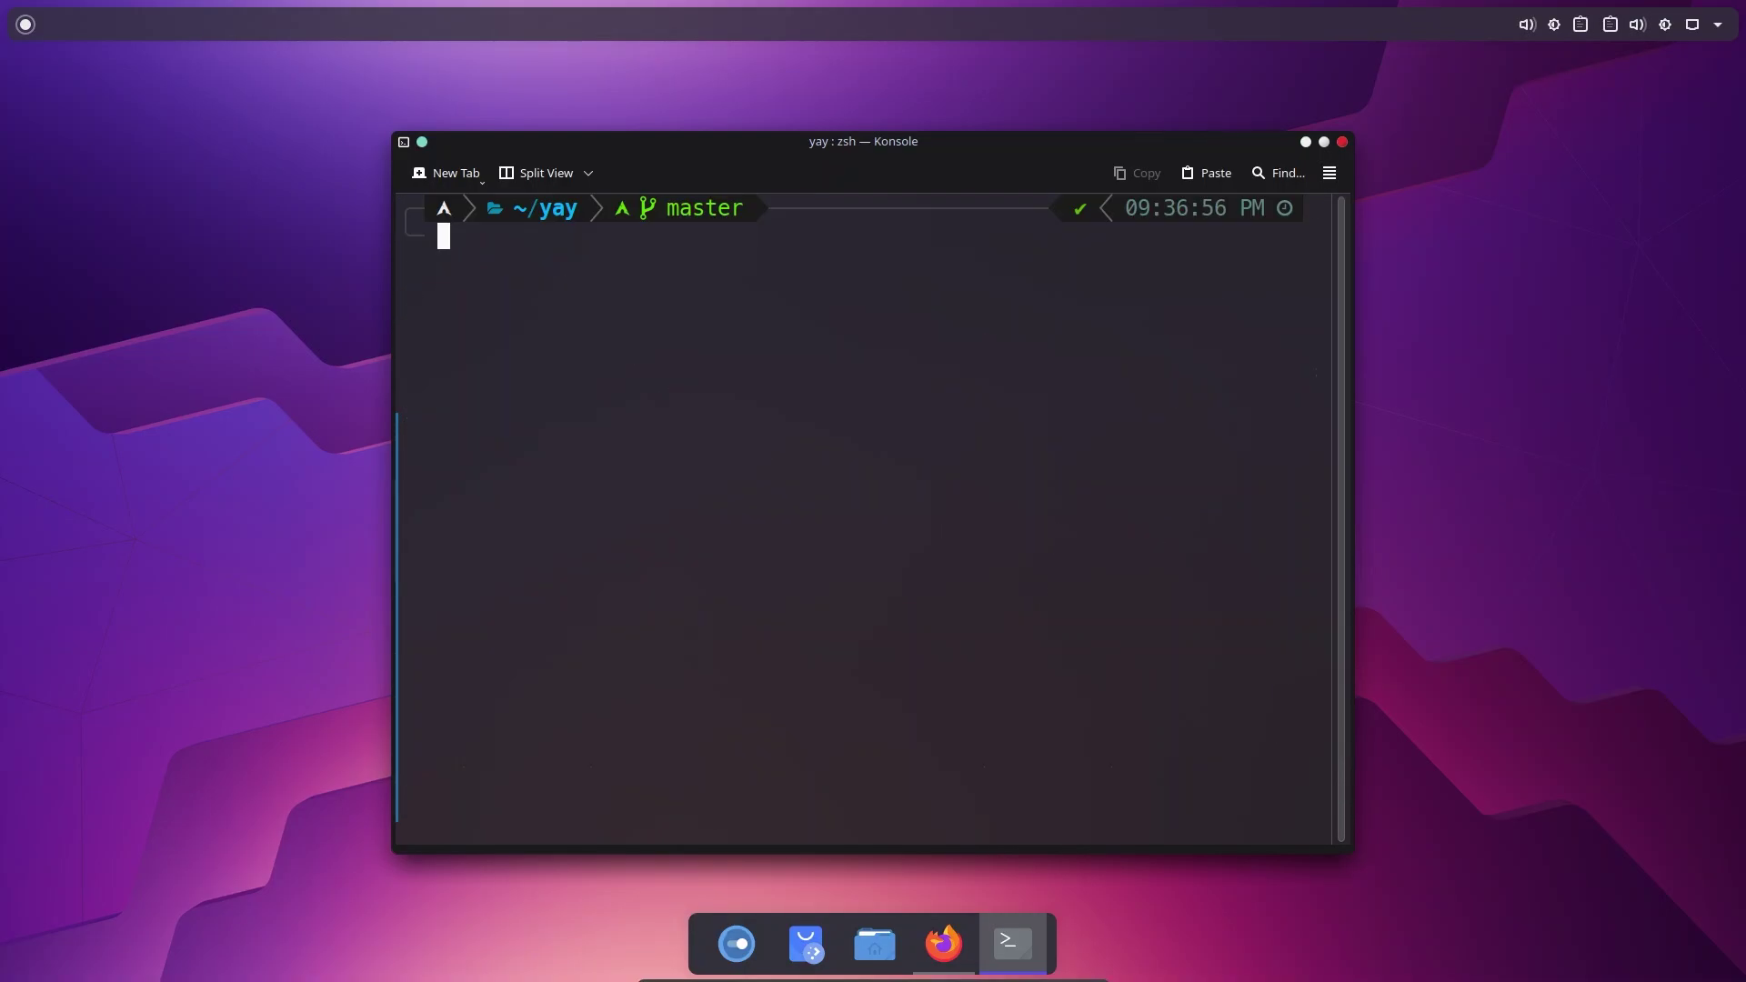
Return to the home directory and clear the terminal
{"action": "type", "text": "cd"}
{"action": "key", "text": "Return"}
{"action": "type", "text": "clear"}
{"action": "key", "text": "Return"}
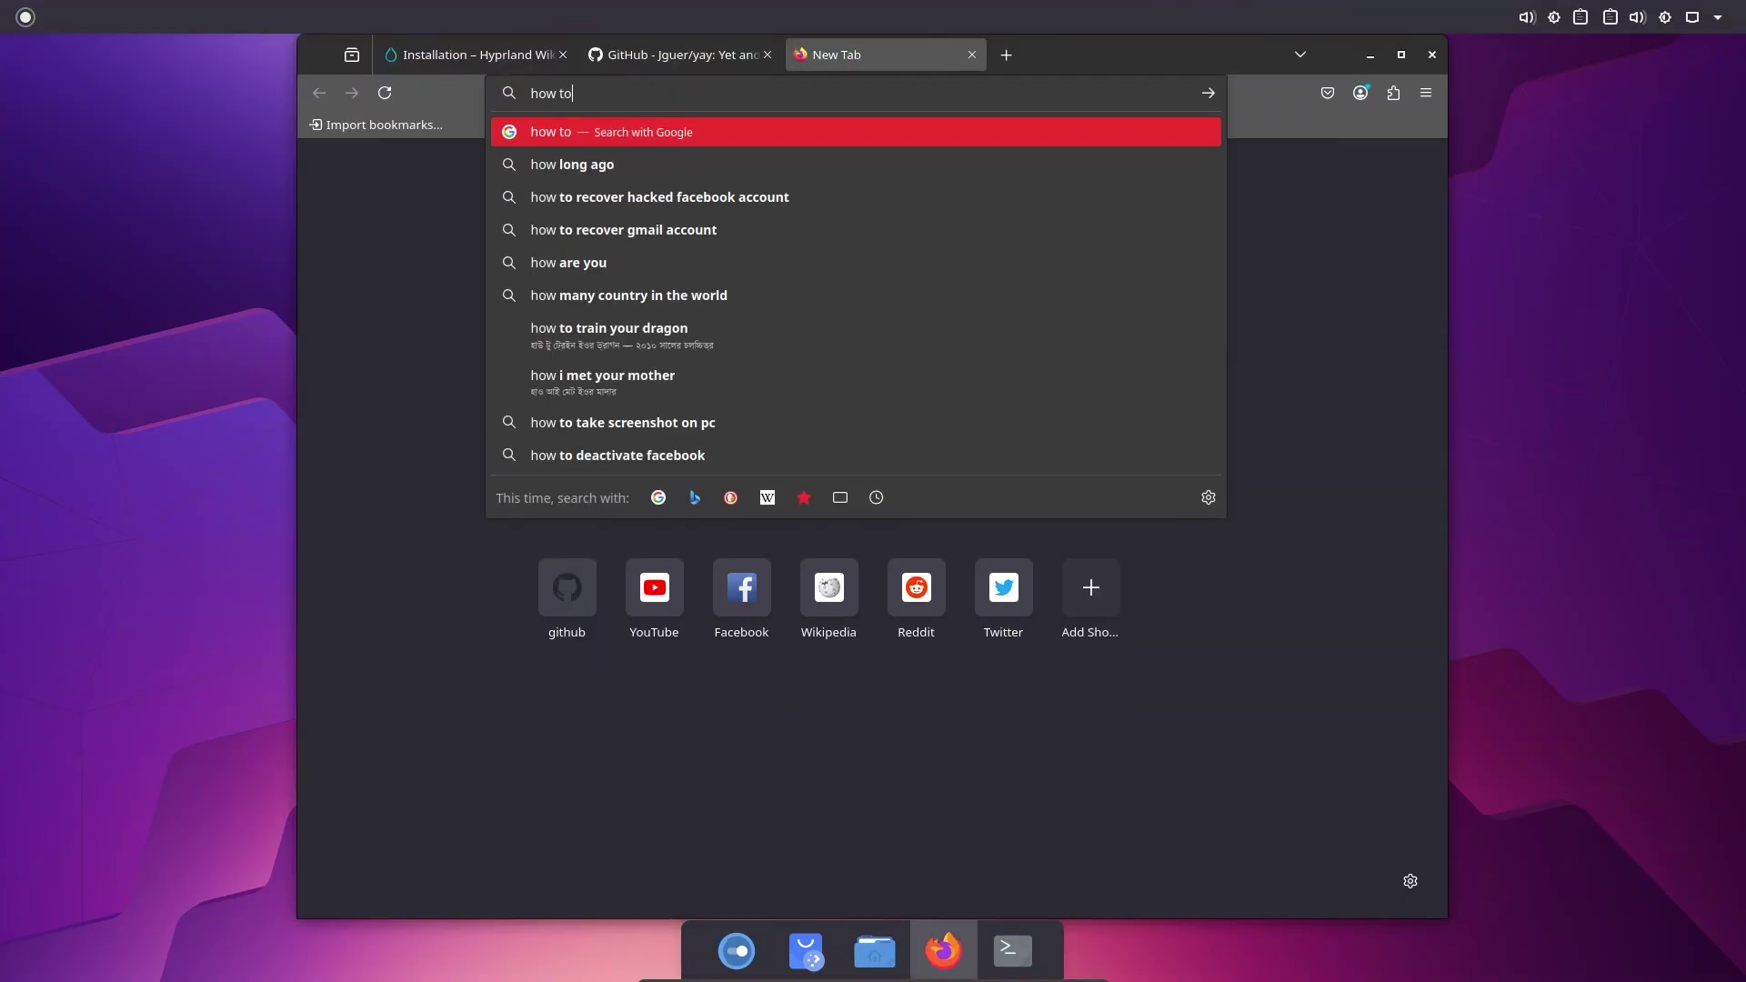
Search the web for "add servers to pacman" and examine the Arch Linux forum threads about the pacman mirrorlist
{"action": "type", "text": "add servers to pacman"}
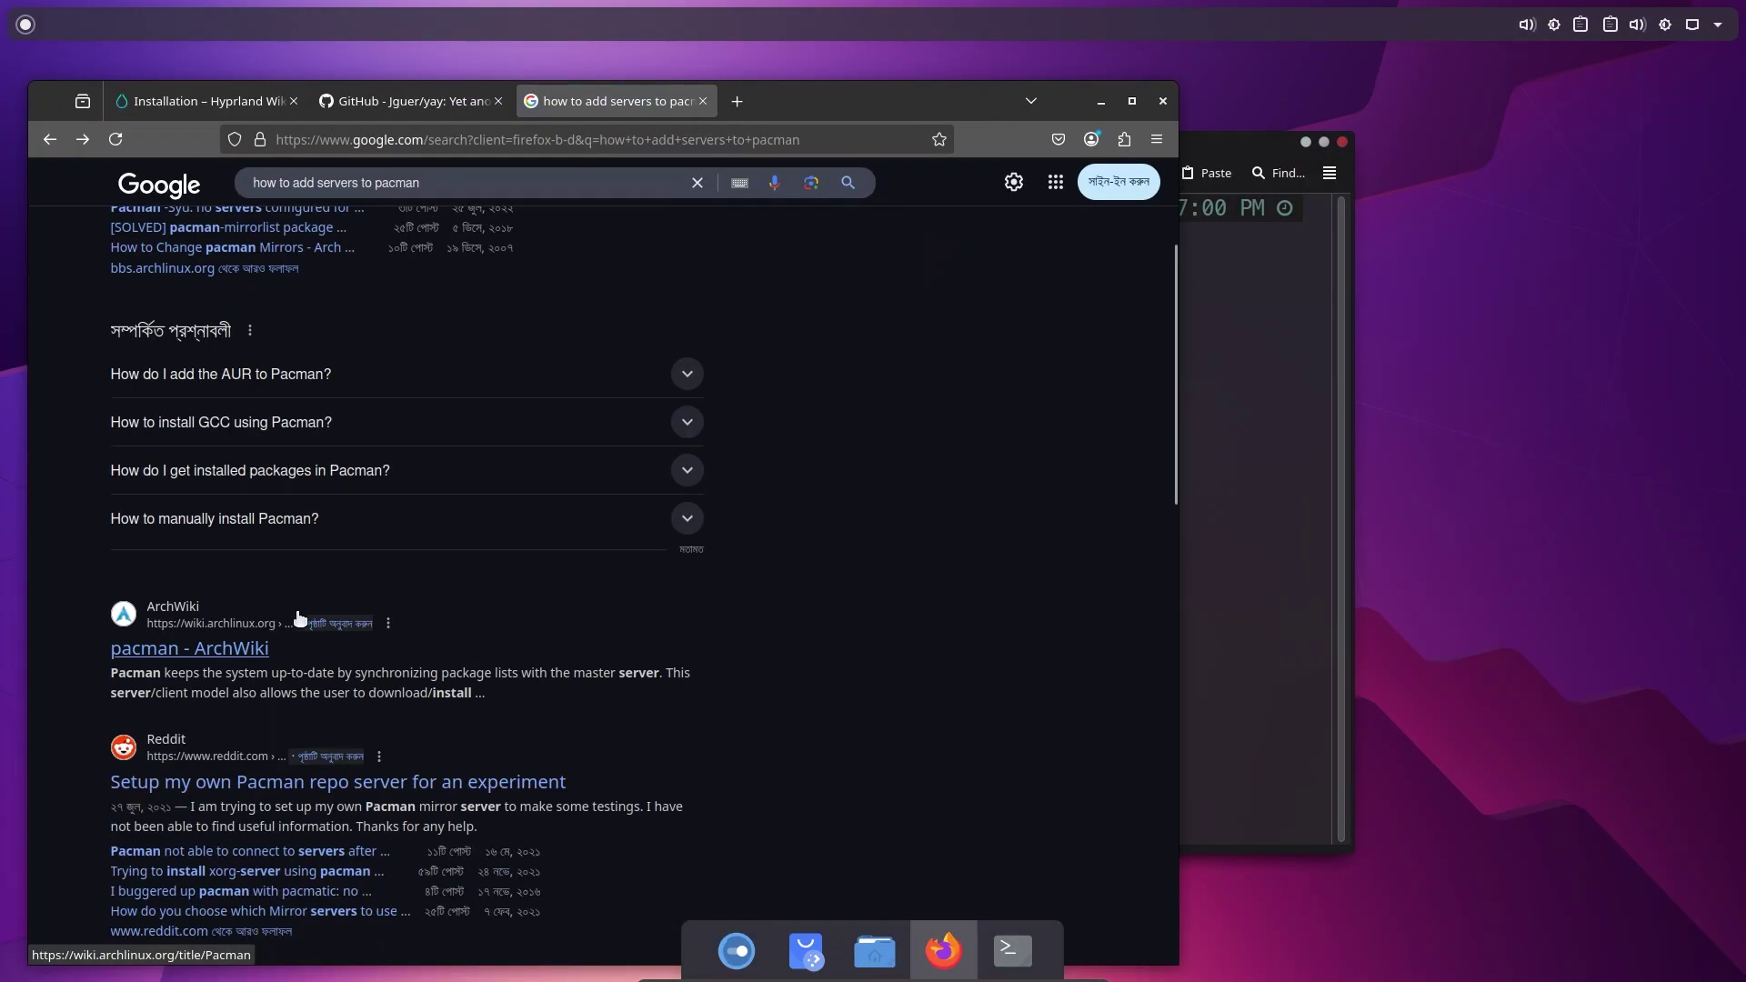
{"action": "scroll", "coordinate": [300, 619], "scroll_direction": "up", "scroll_amount": 3}
{"action": "left_click", "coordinate": [227, 389]}
{"action": "scroll", "coordinate": [591, 545], "scroll_direction": "down", "scroll_amount": 18}
{"action": "scroll", "coordinate": [637, 591], "scroll_direction": "up", "scroll_amount": 4}
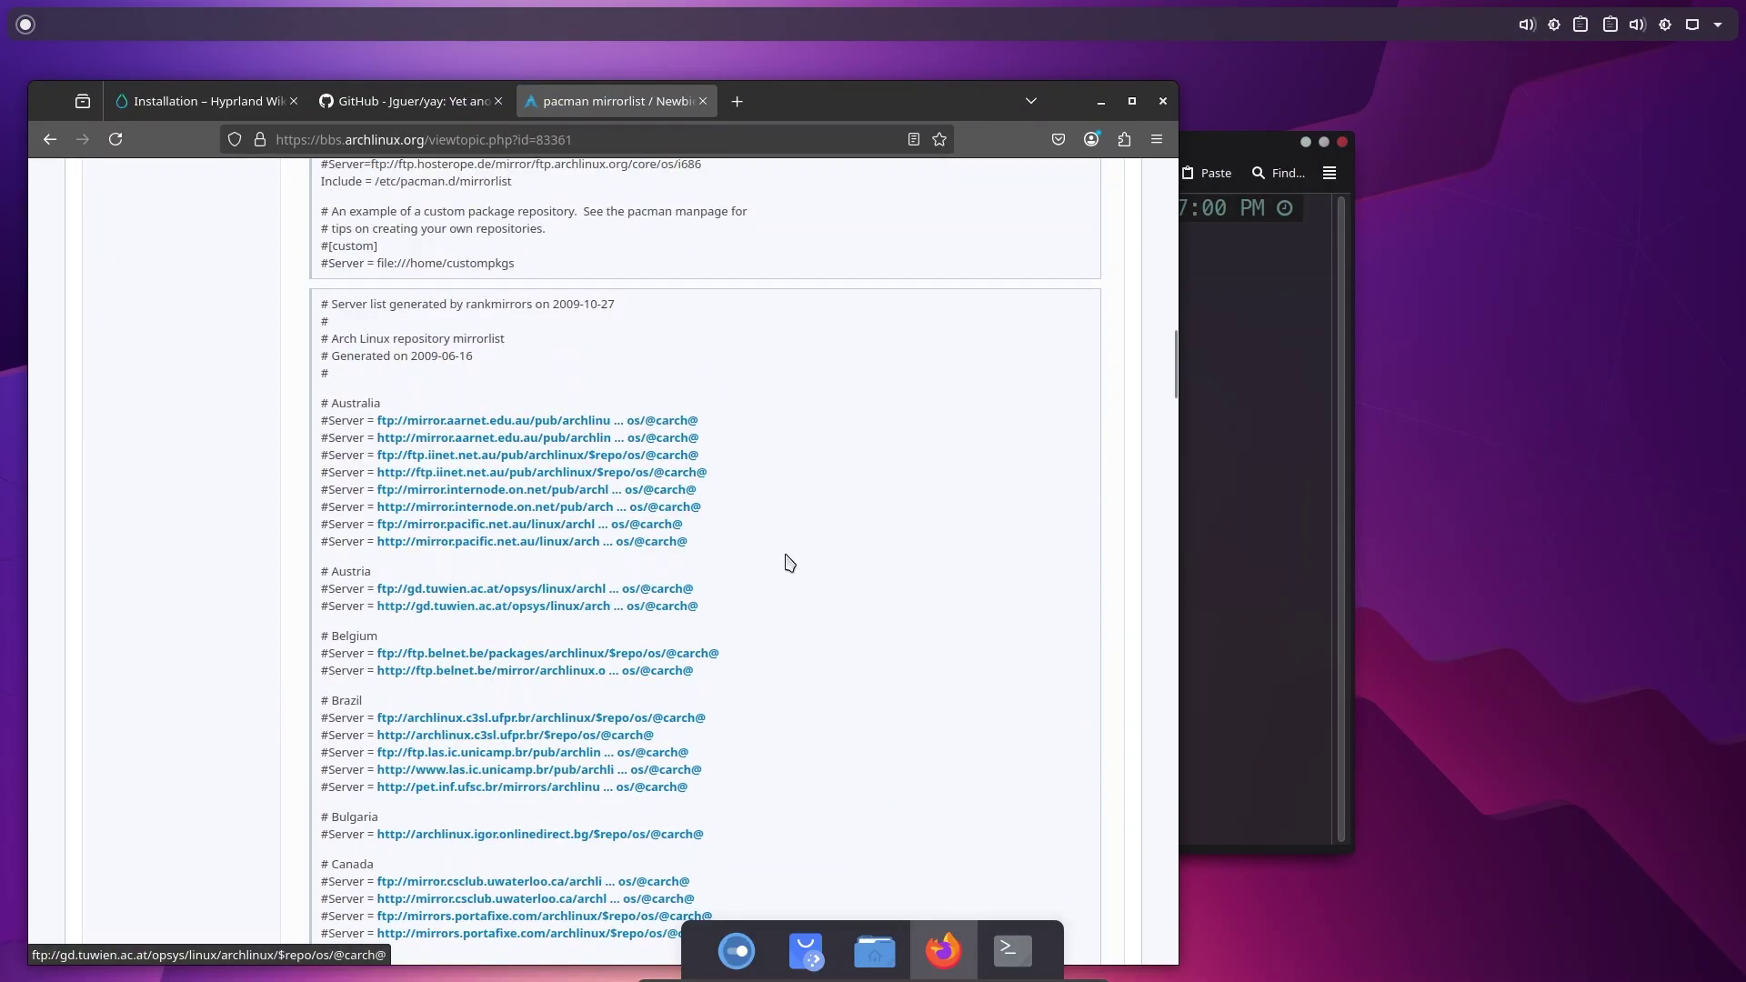
{"action": "scroll", "coordinate": [818, 546], "scroll_direction": "down", "scroll_amount": 2}
{"action": "scroll", "coordinate": [840, 516], "scroll_direction": "down", "scroll_amount": 15}
Switch to the terminal and refresh the package databases with sudo pacman -Syy
{"action": "key", "text": "alt+Tab"}
{"action": "type", "text": "sudo pacman -S"}
{"action": "type", "text": "yy"}
{"action": "key", "text": "Return"}
Start a full system upgrade with pacman and accept the installation of the listed packages
{"action": "type", "text": "sudo pacman -Syy"}
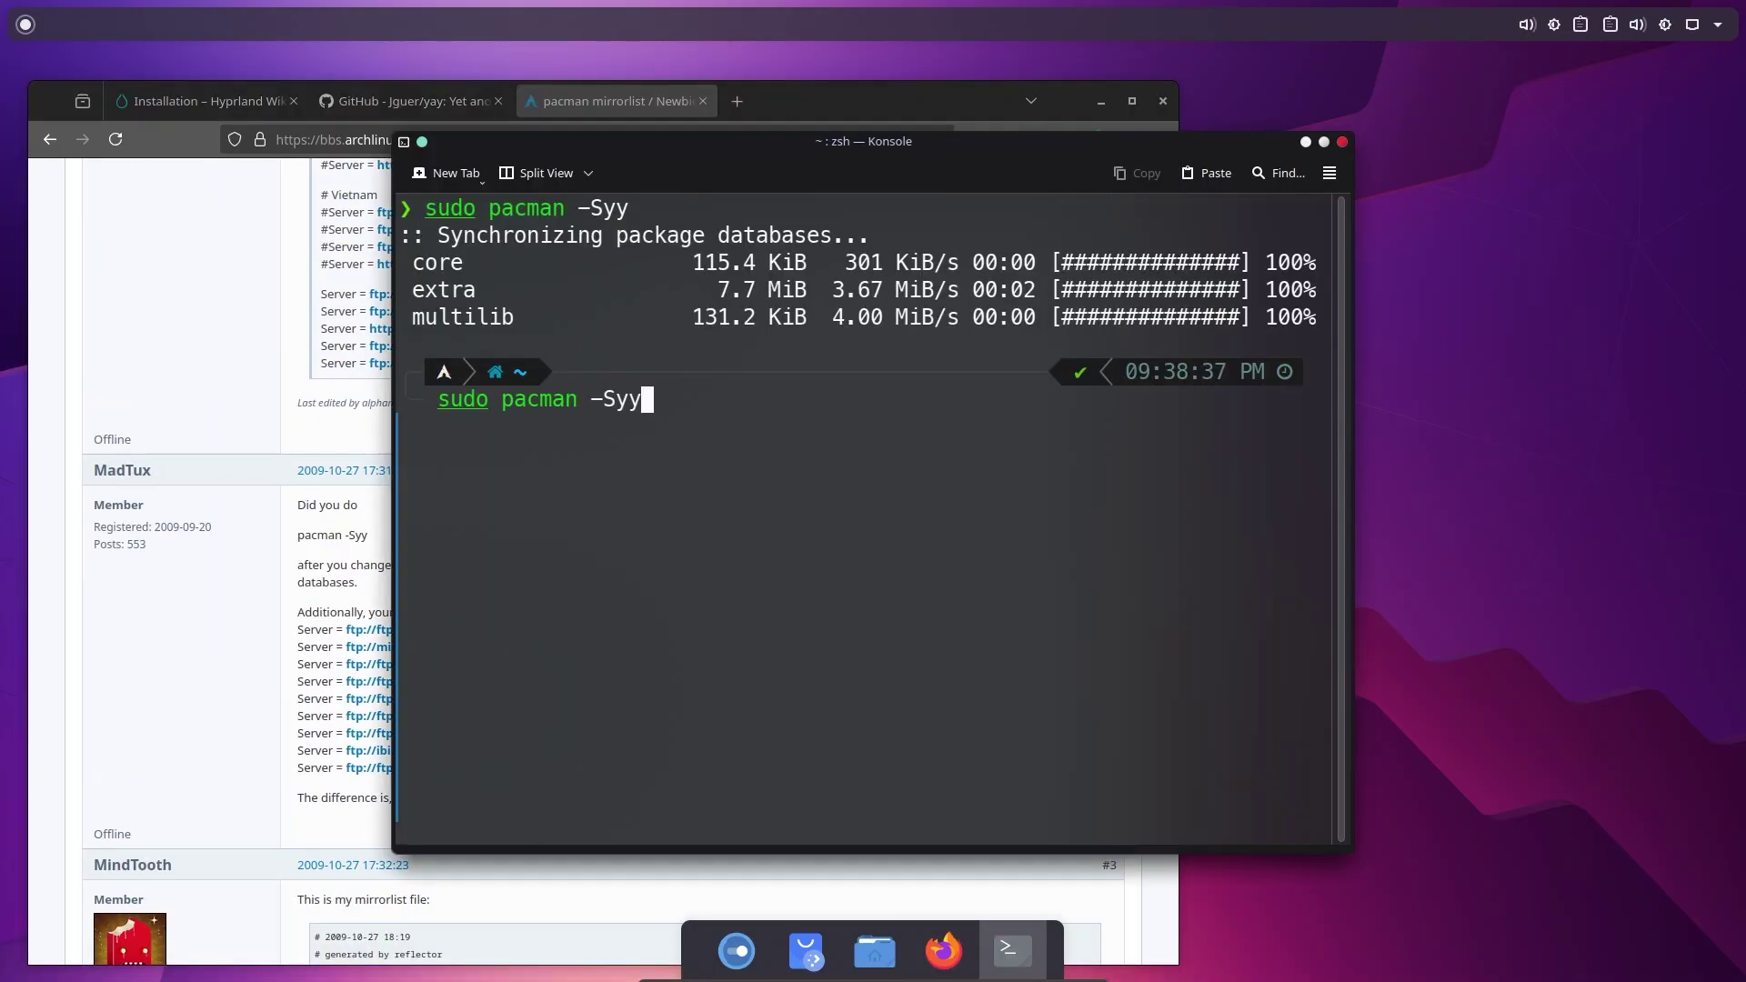
{"action": "key", "text": "Return"}
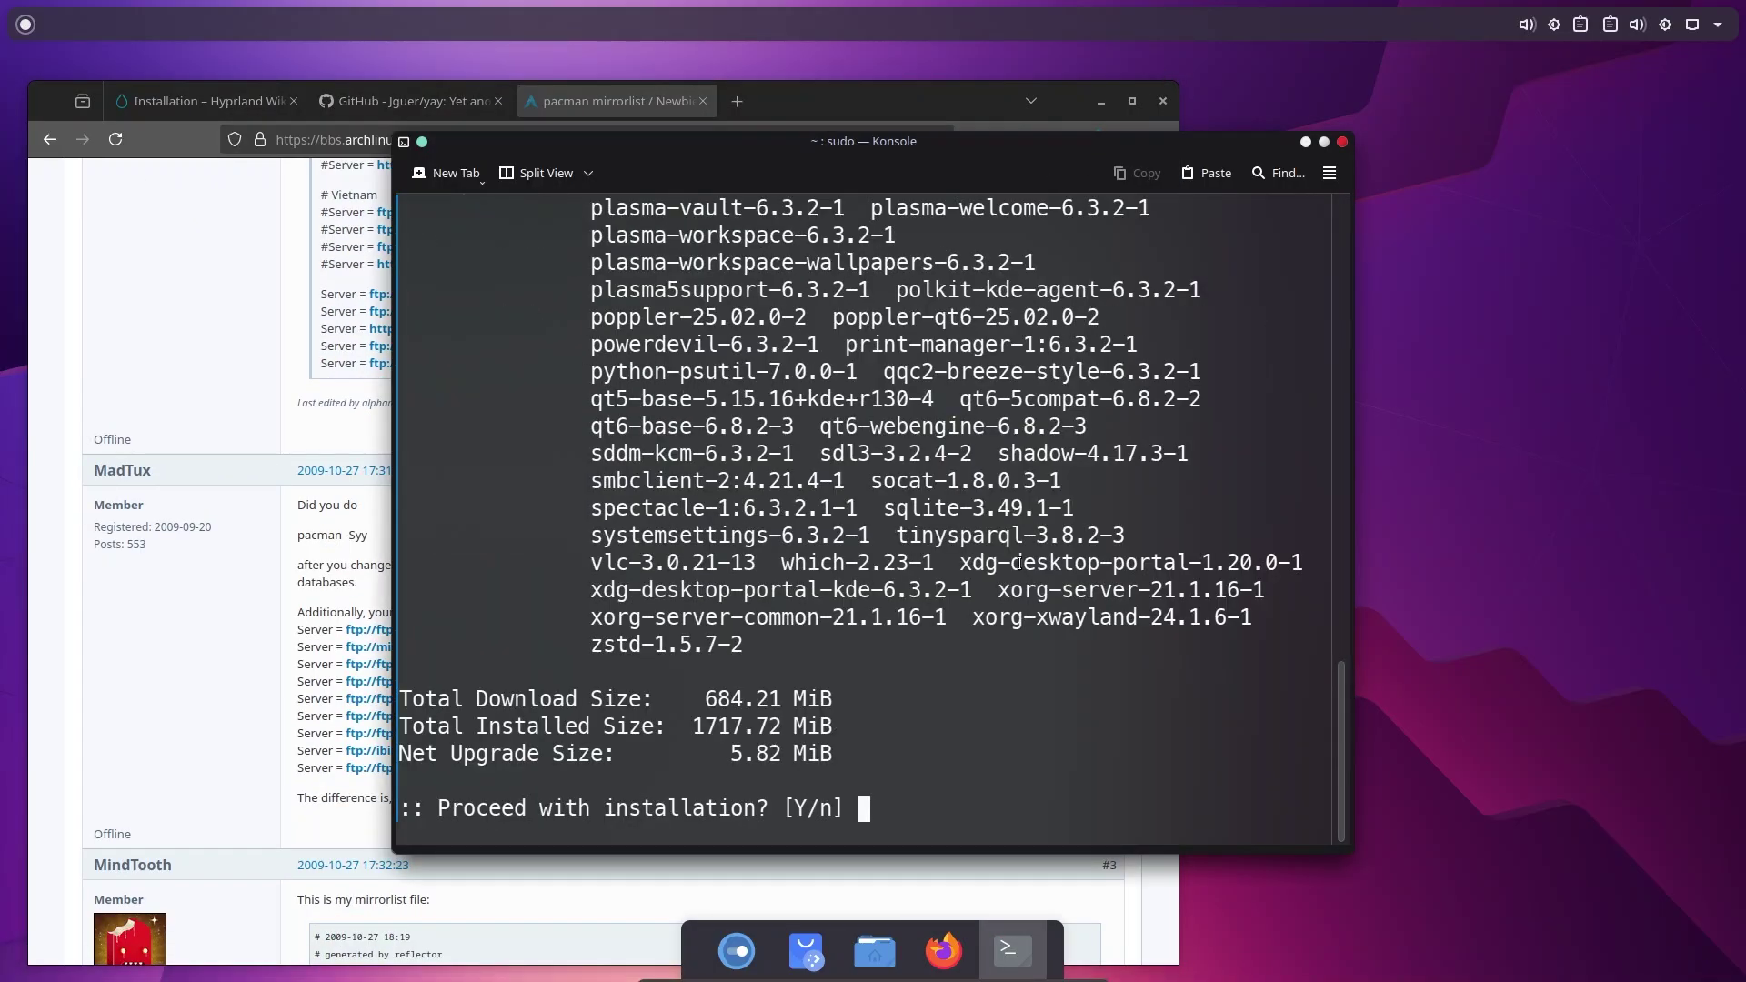
{"action": "key", "text": "Return"}
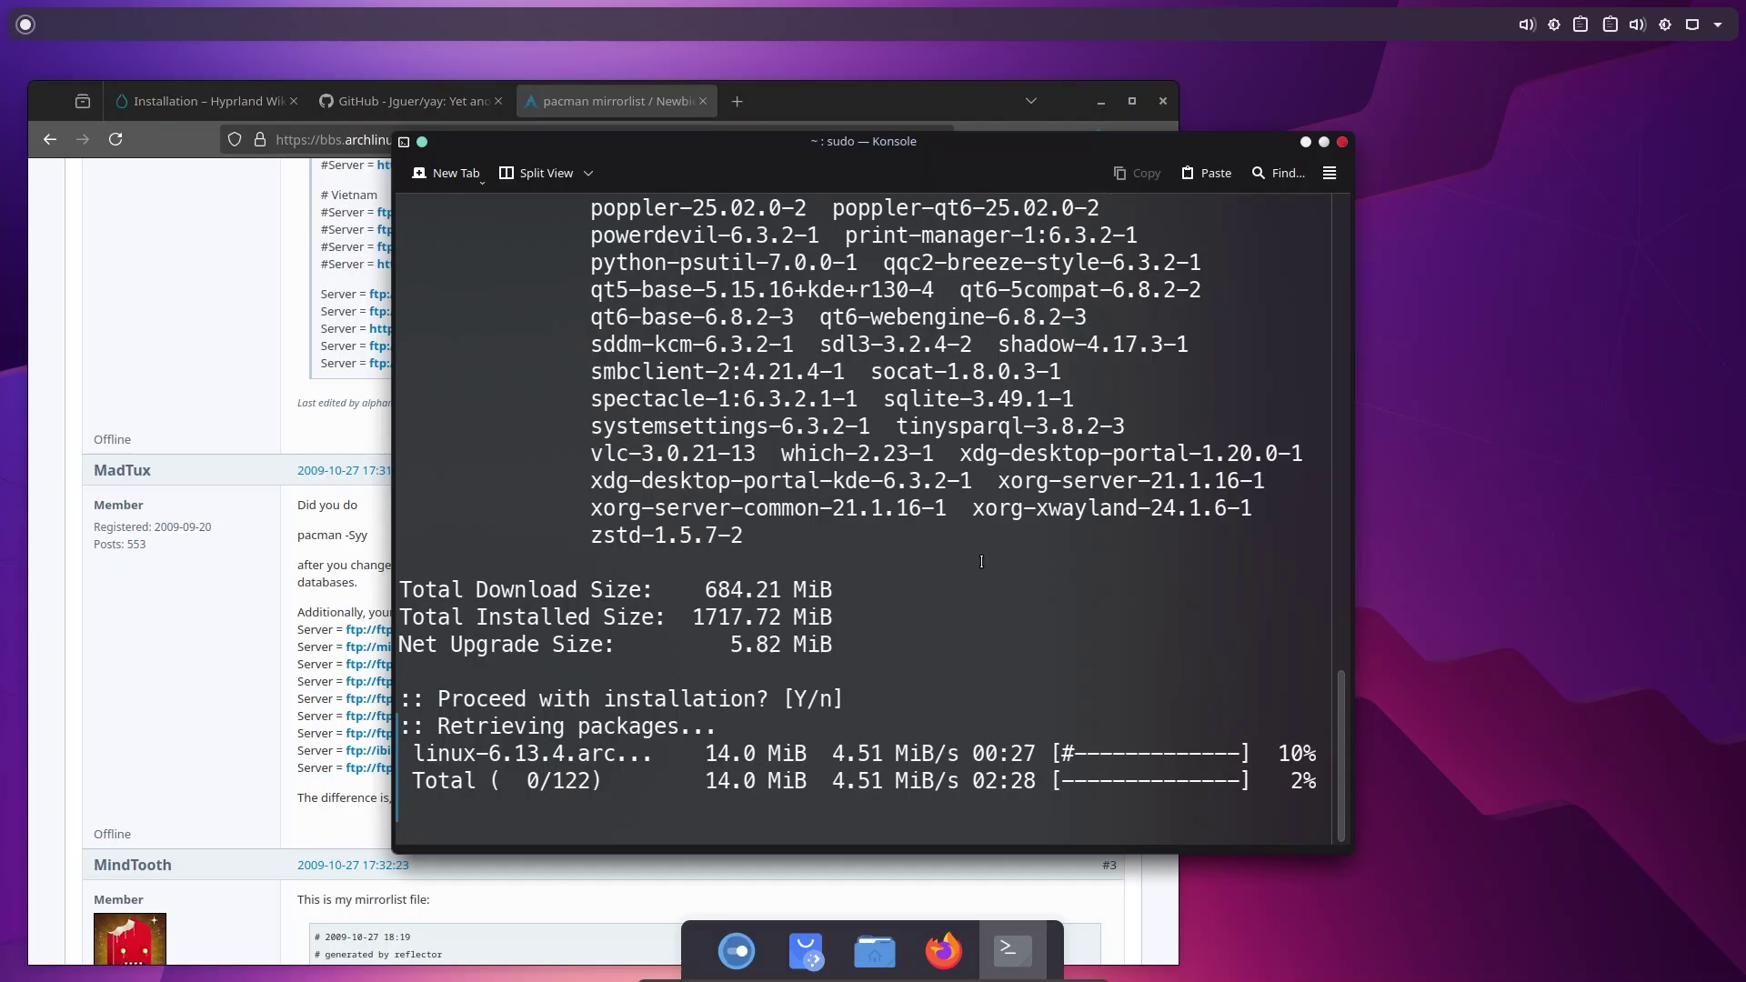
{"action": "key", "text": "alt+Tab"}
{"action": "key", "text": "alt+Left"}
{"action": "key", "text": "alt+Left"}
{"action": "left_click", "coordinate": [1242, 533]}
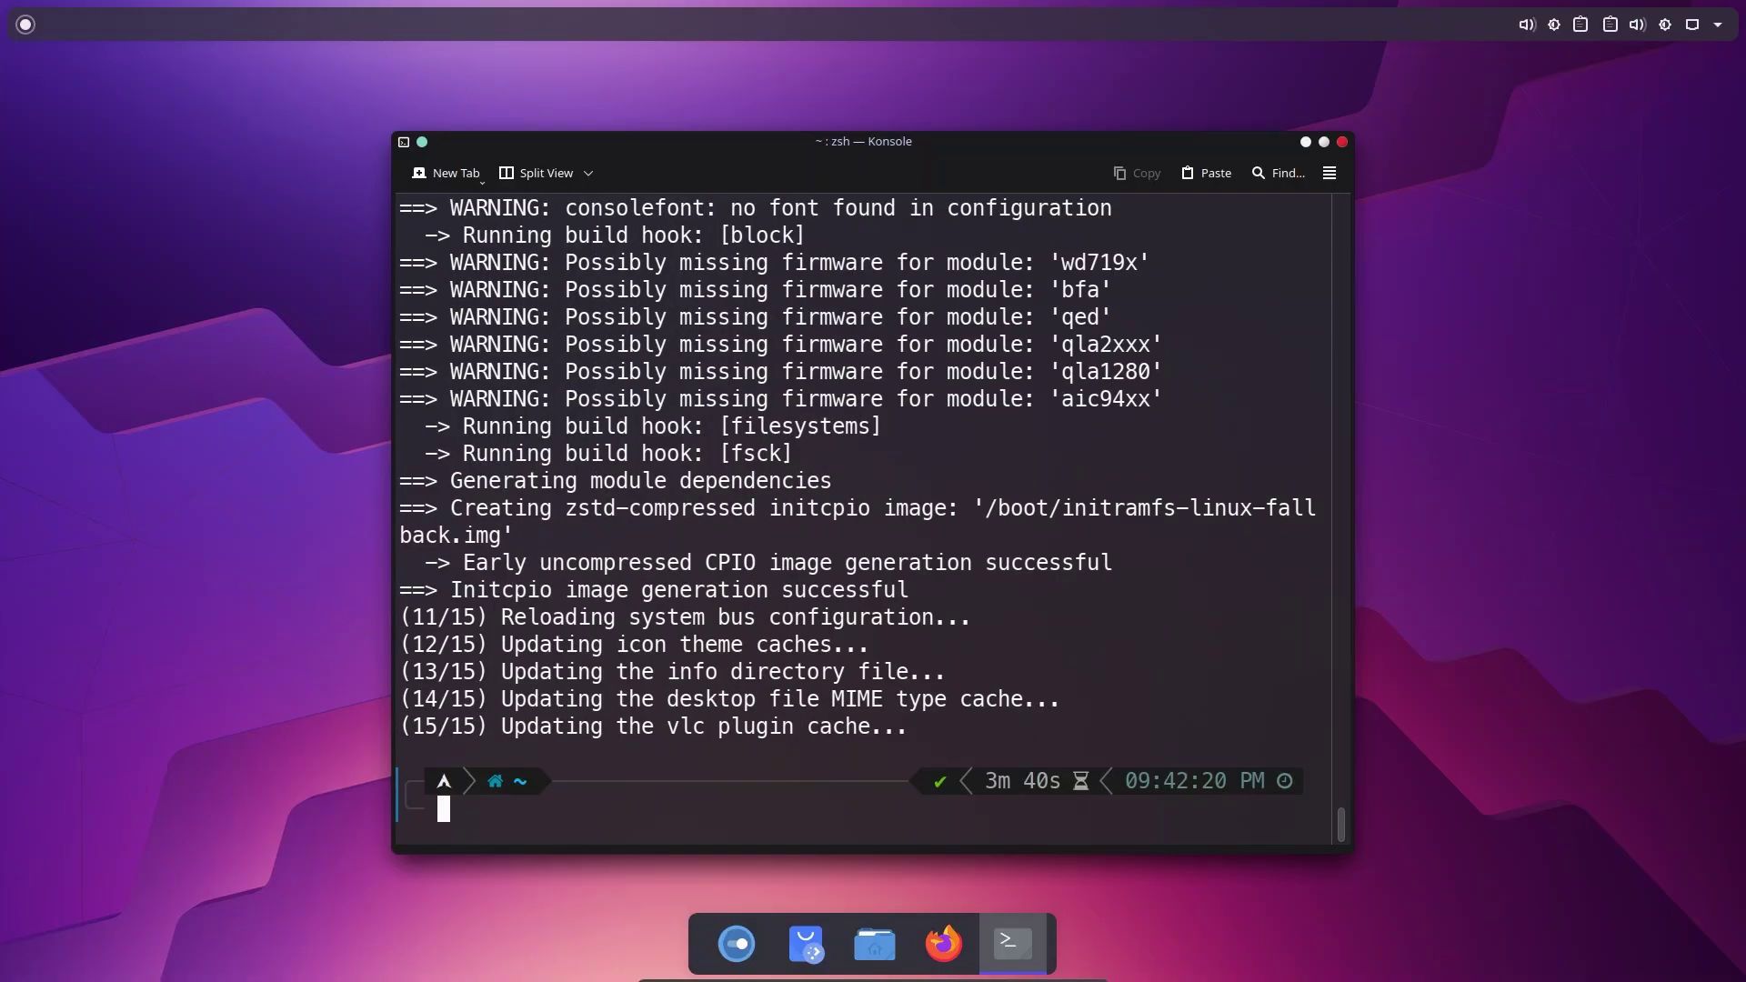
Reboot the system from the terminal with sudo reboot now
{"action": "type", "text": "sudo reboot now"}
{"action": "key", "text": "Return"}
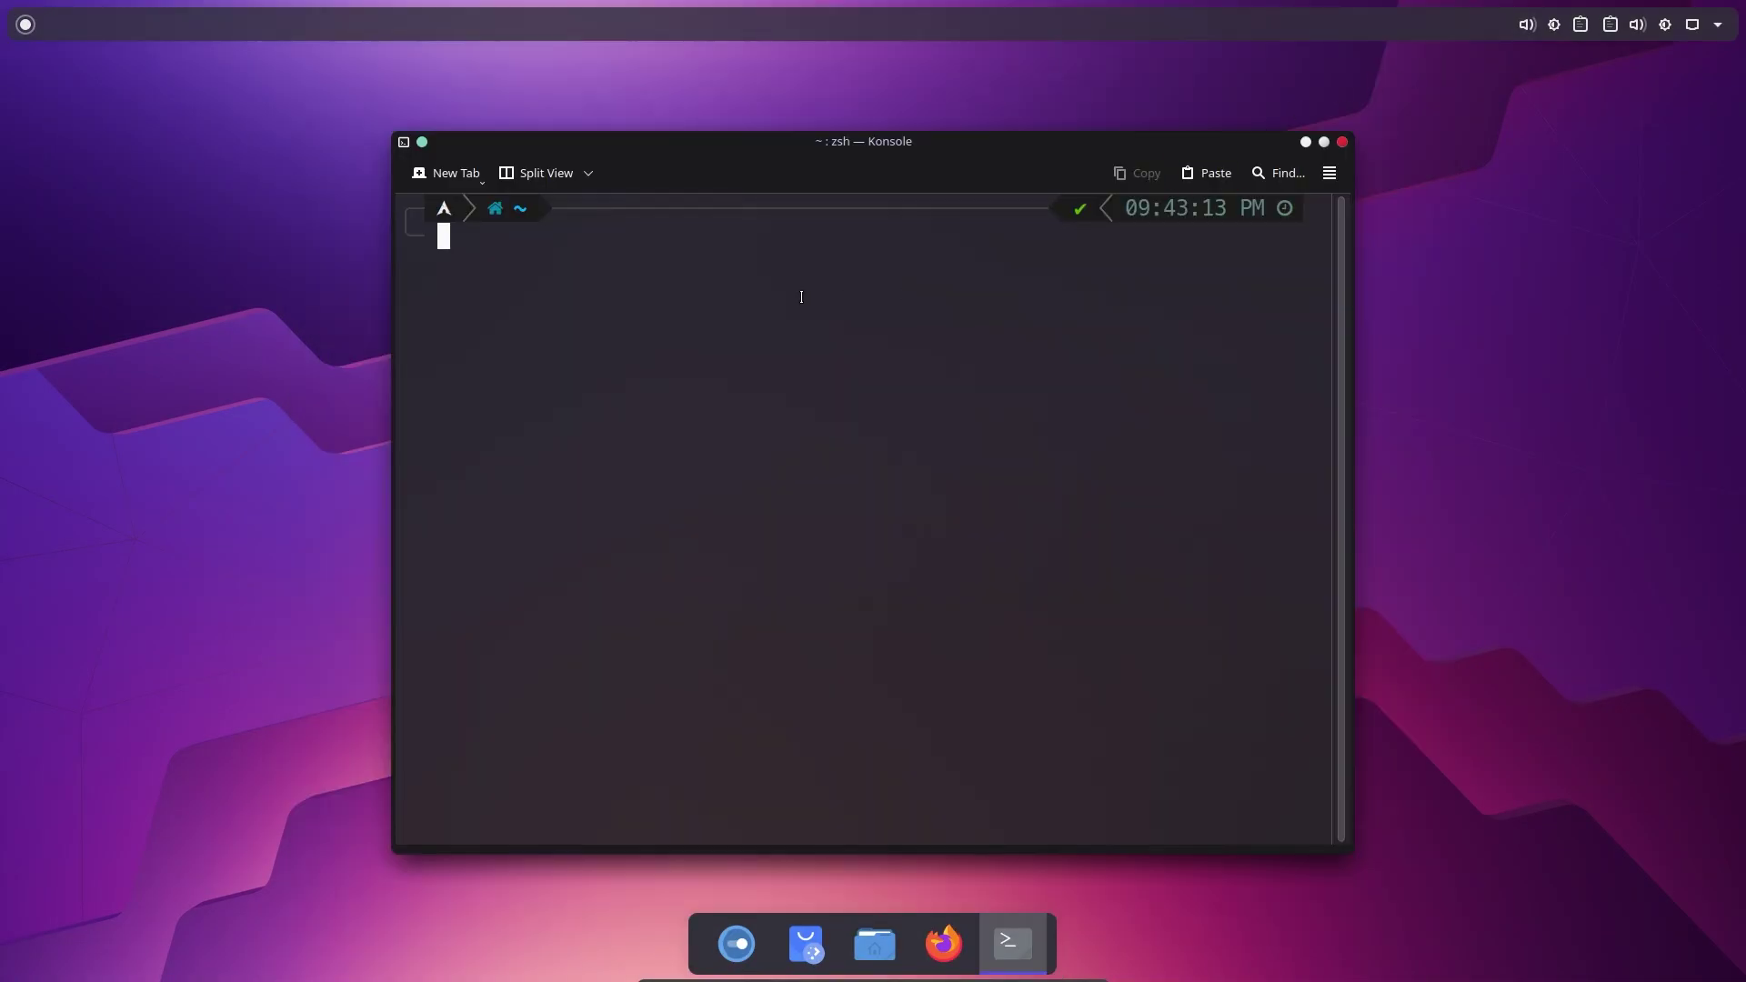
Install the hyprland package with sudo pacman -S, accept the listed packages and clear the terminal
{"action": "type", "text": "sudo pac"}
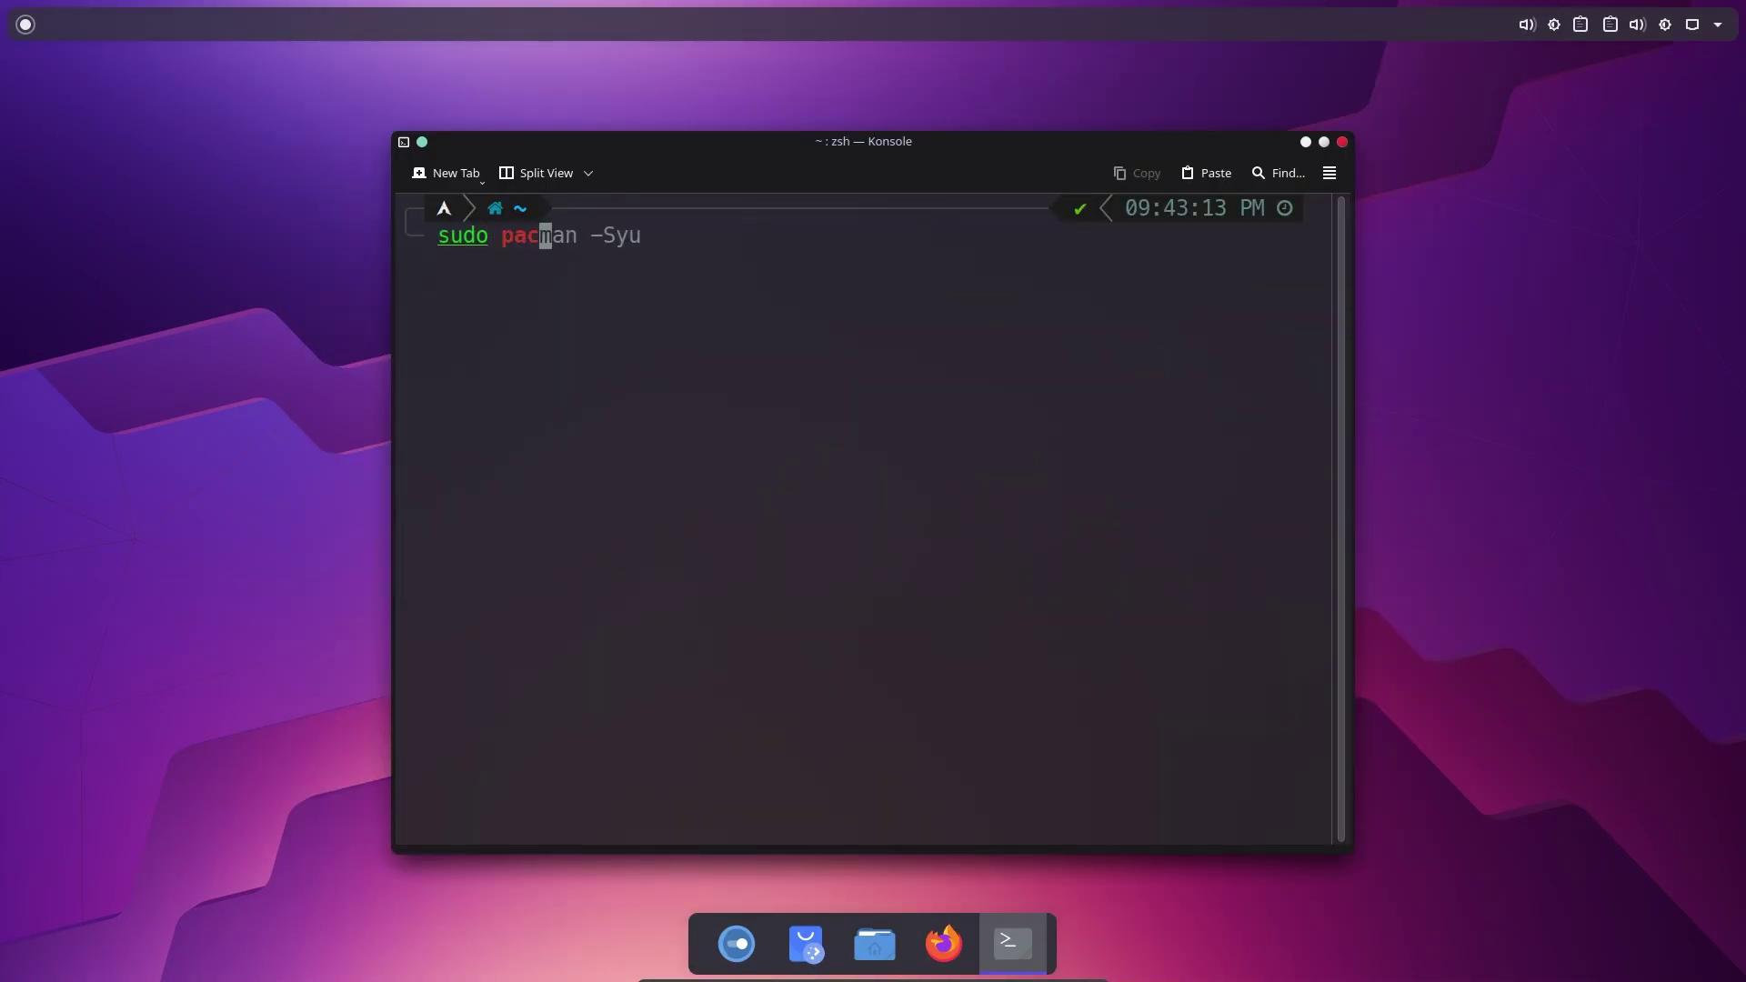
{"action": "type", "text": "man -S hy"}
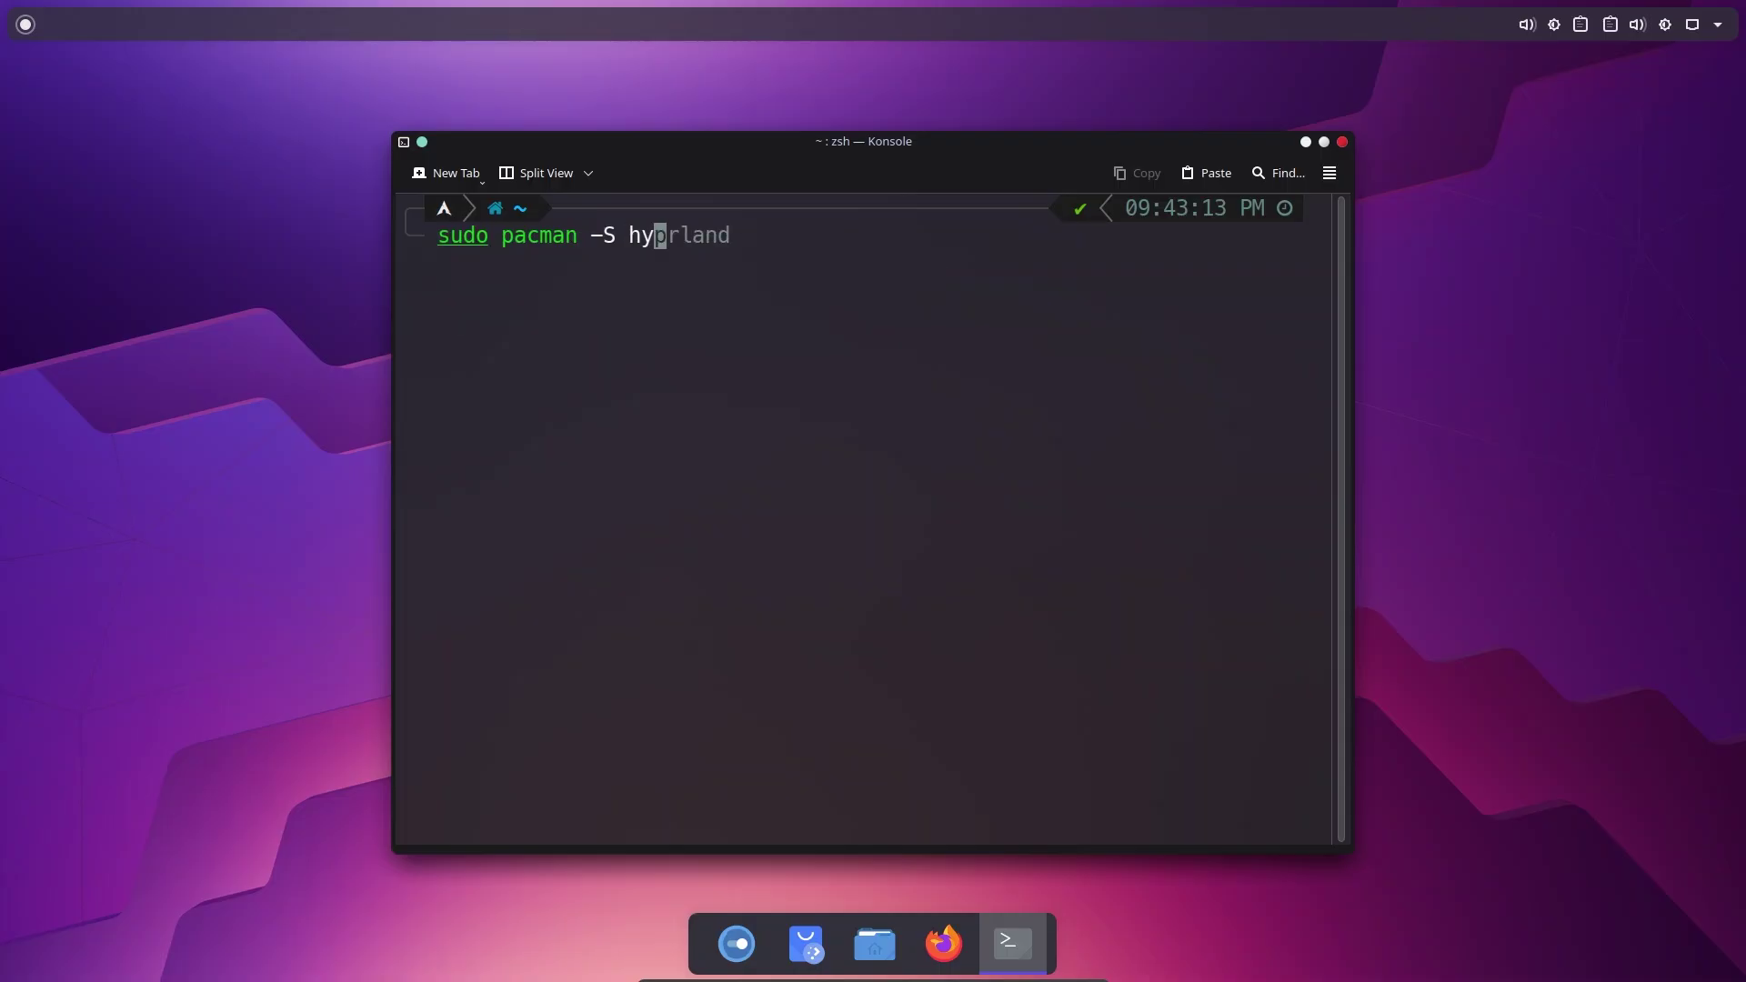
{"action": "type", "text": "prland"}
{"action": "key", "text": "Return"}
{"action": "key", "text": "Return"}
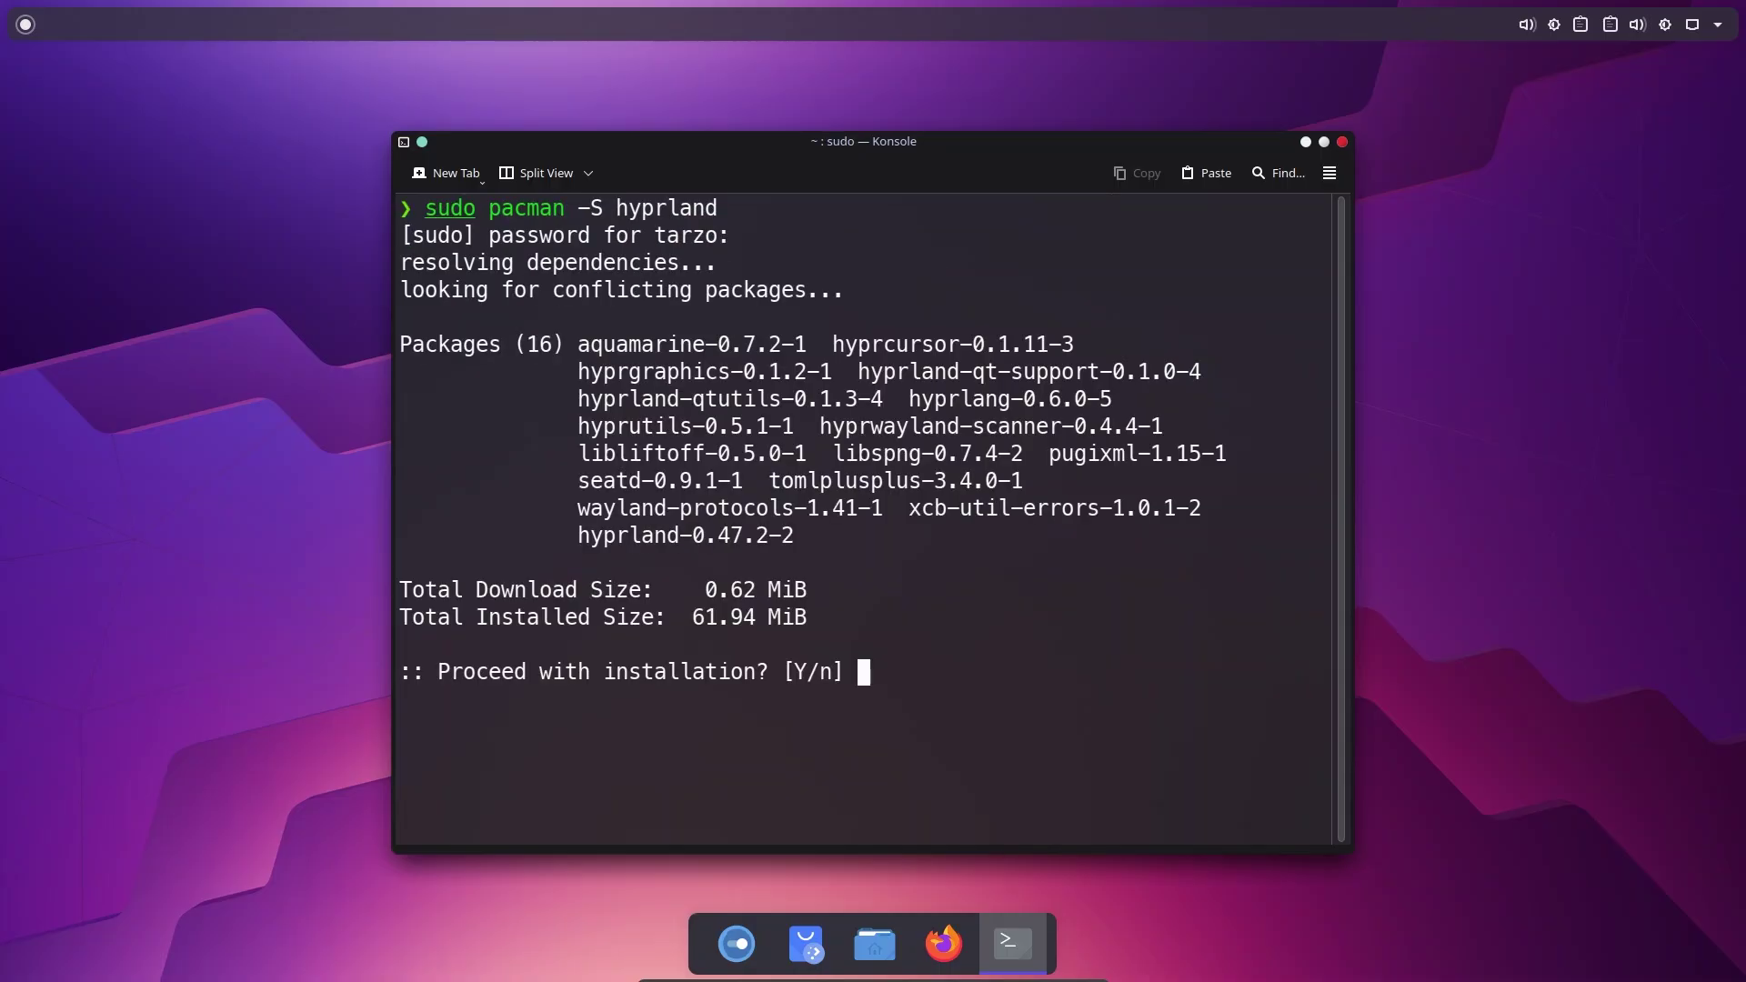
{"action": "key", "text": "Return"}
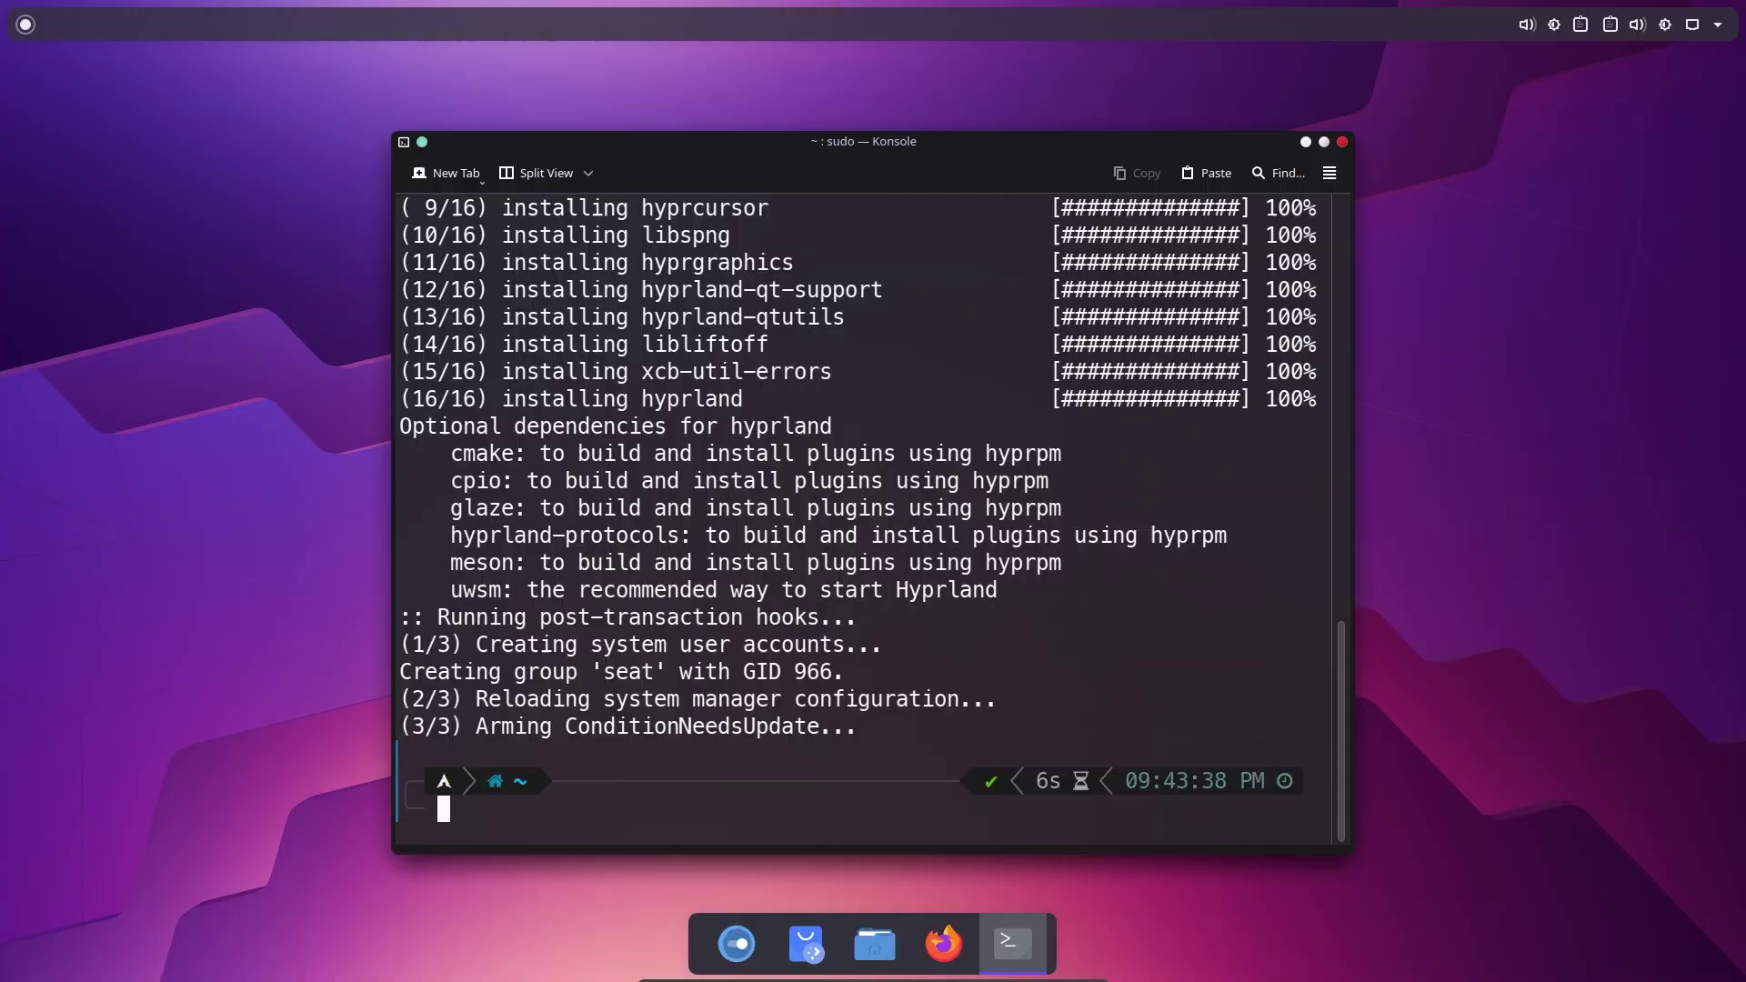
{"action": "type", "text": "clear"}
{"action": "key", "text": "Return"}
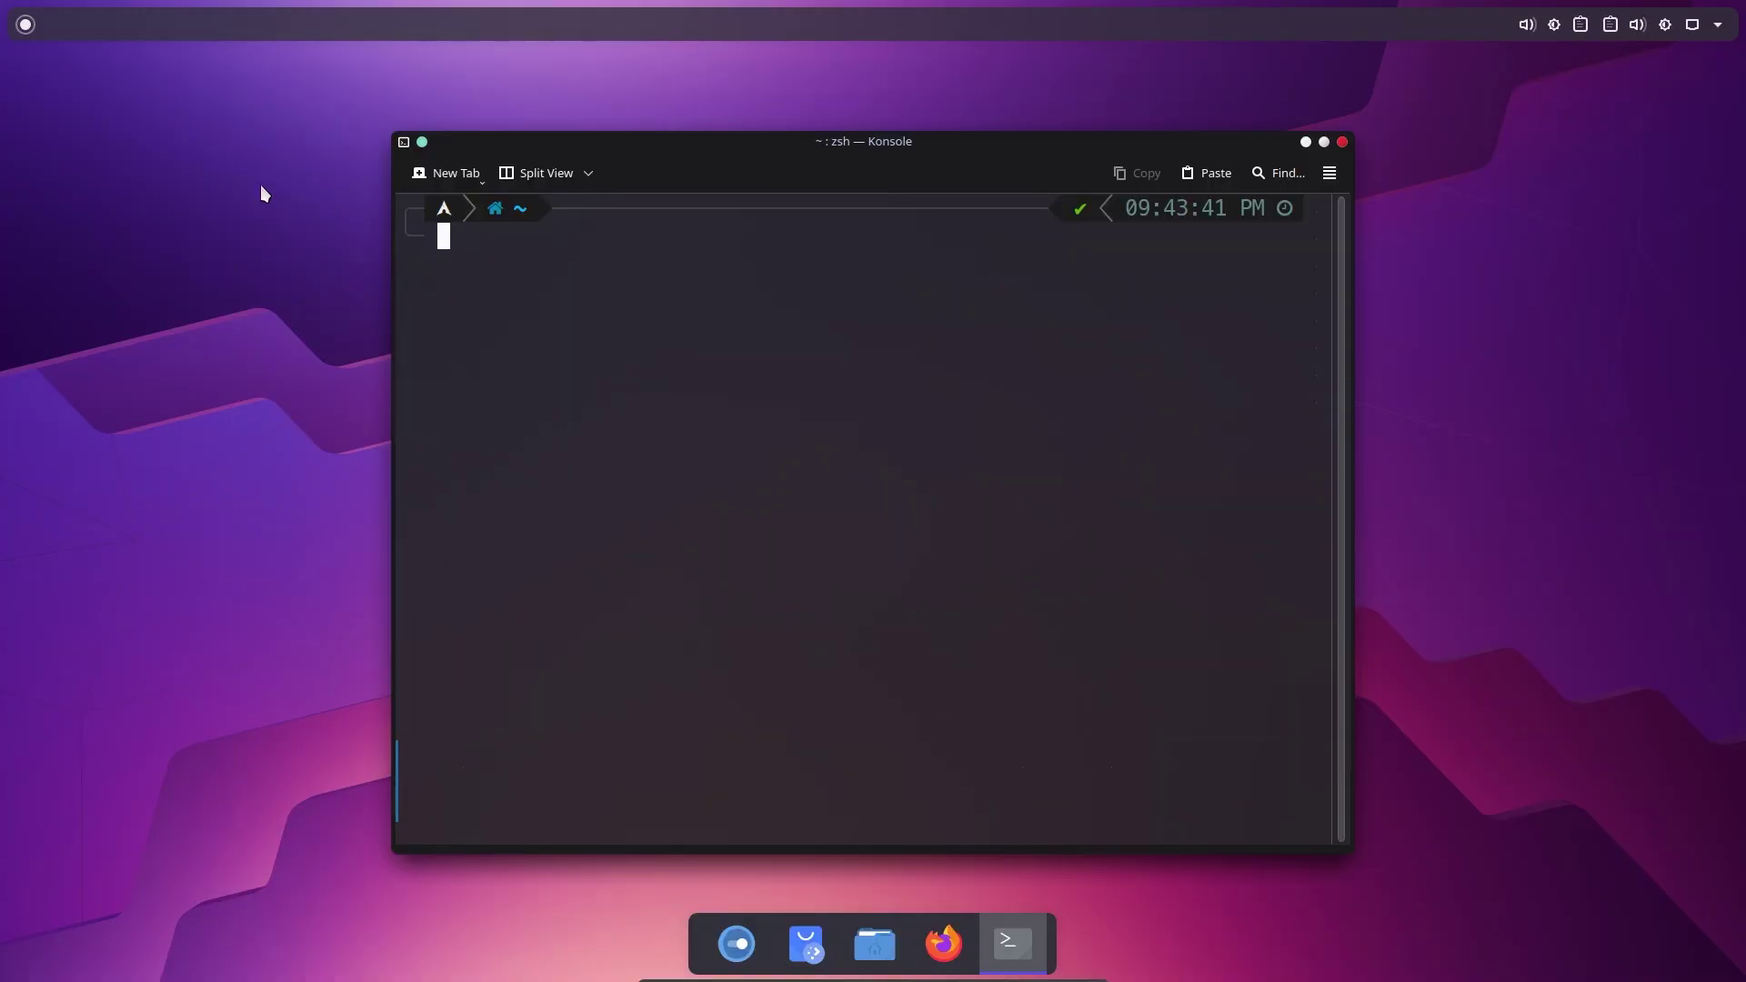
Log out of the current desktop and select the Hyprland session on the login screen
{"action": "left_click", "coordinate": [35, 38]}
{"action": "left_click", "coordinate": [559, 514]}
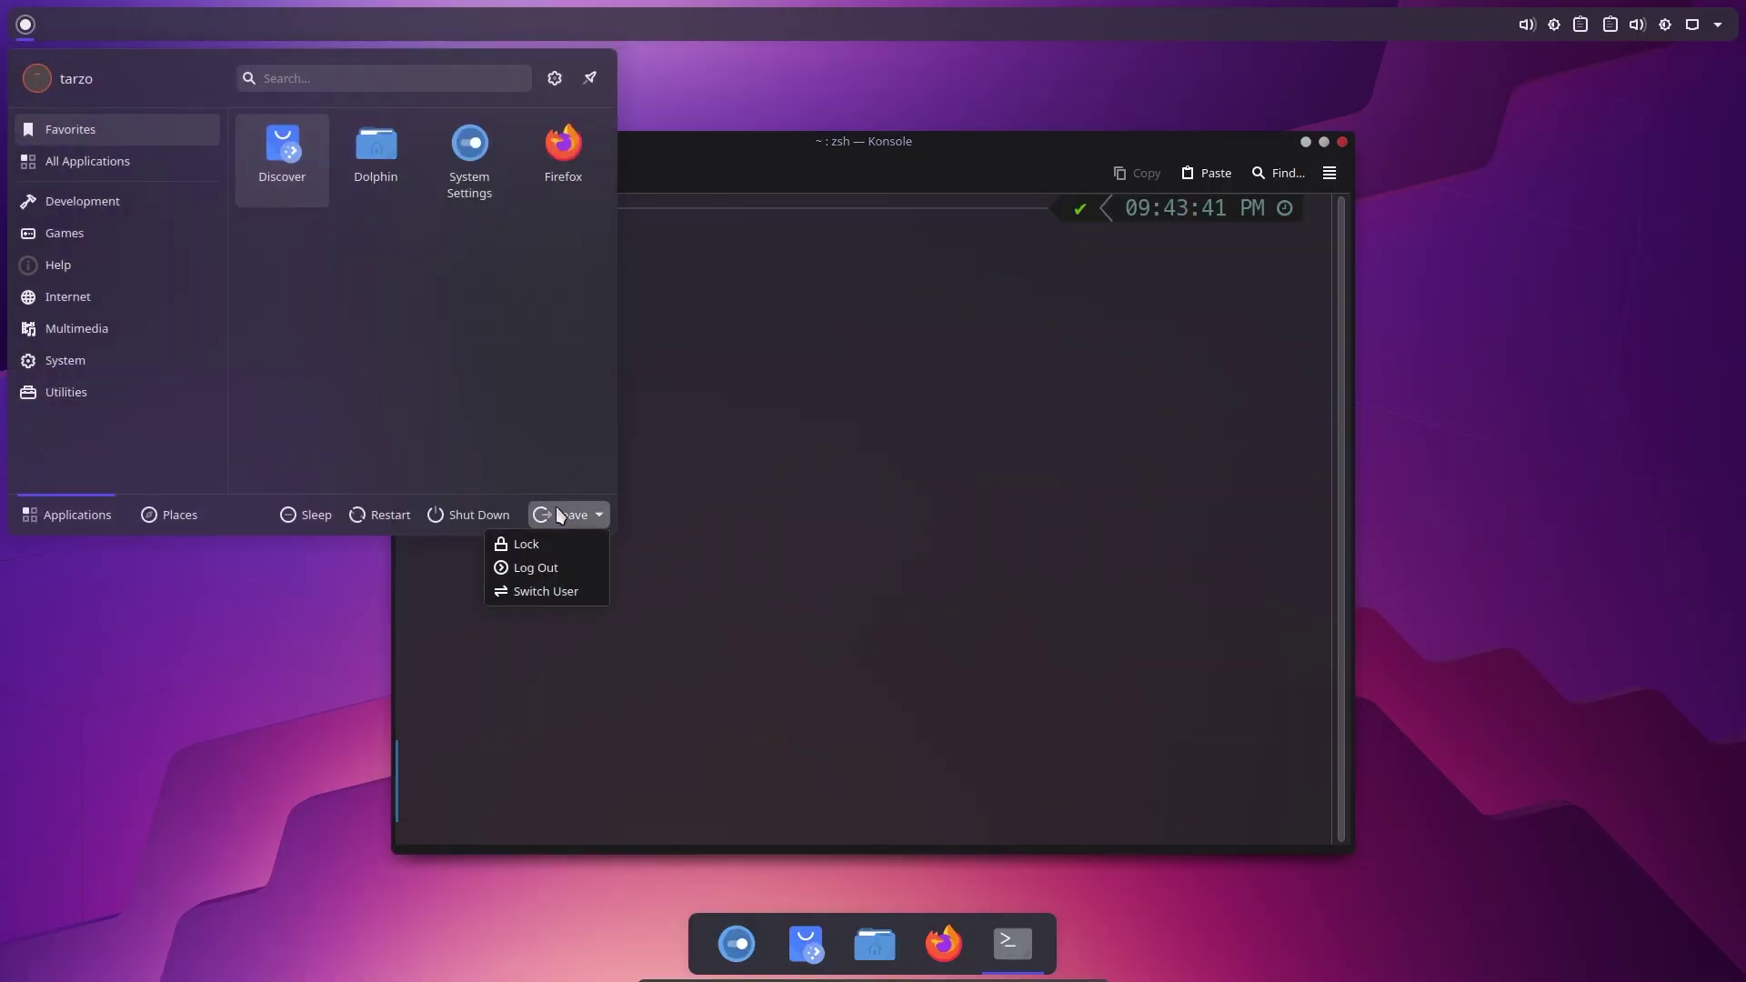
{"action": "left_click", "coordinate": [561, 569]}
{"action": "left_click", "coordinate": [782, 637]}
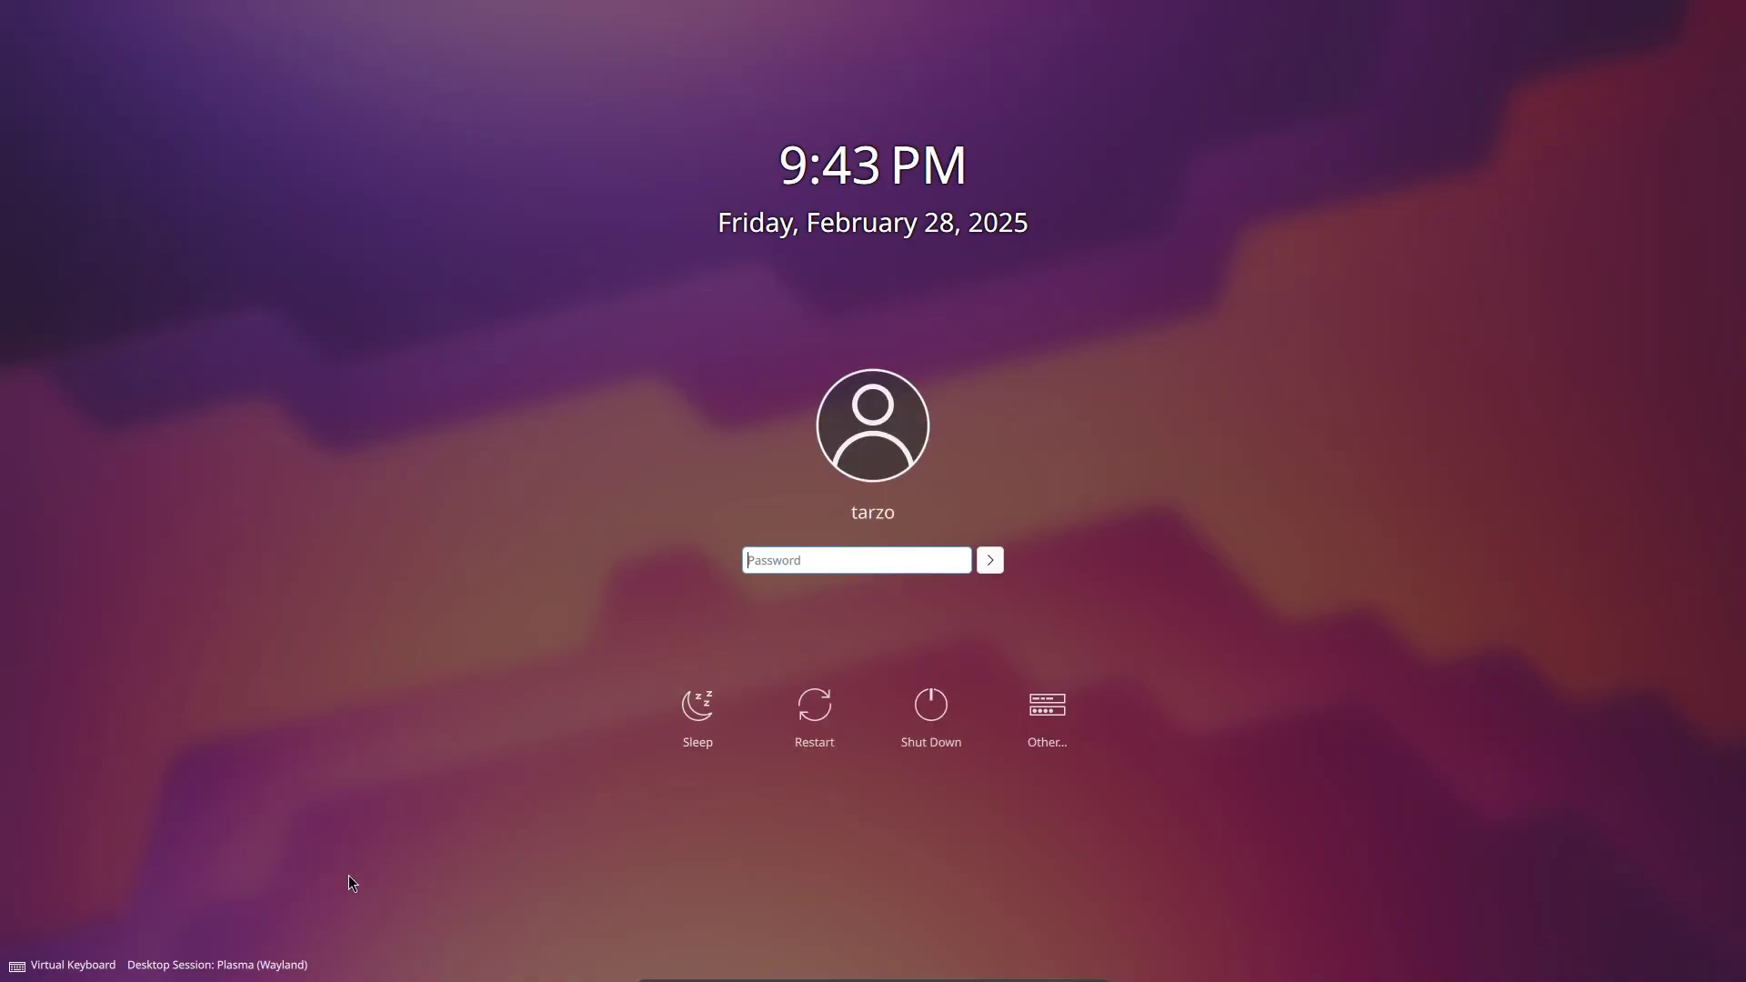
{"action": "left_click", "coordinate": [281, 964]}
{"action": "left_click", "coordinate": [236, 910]}
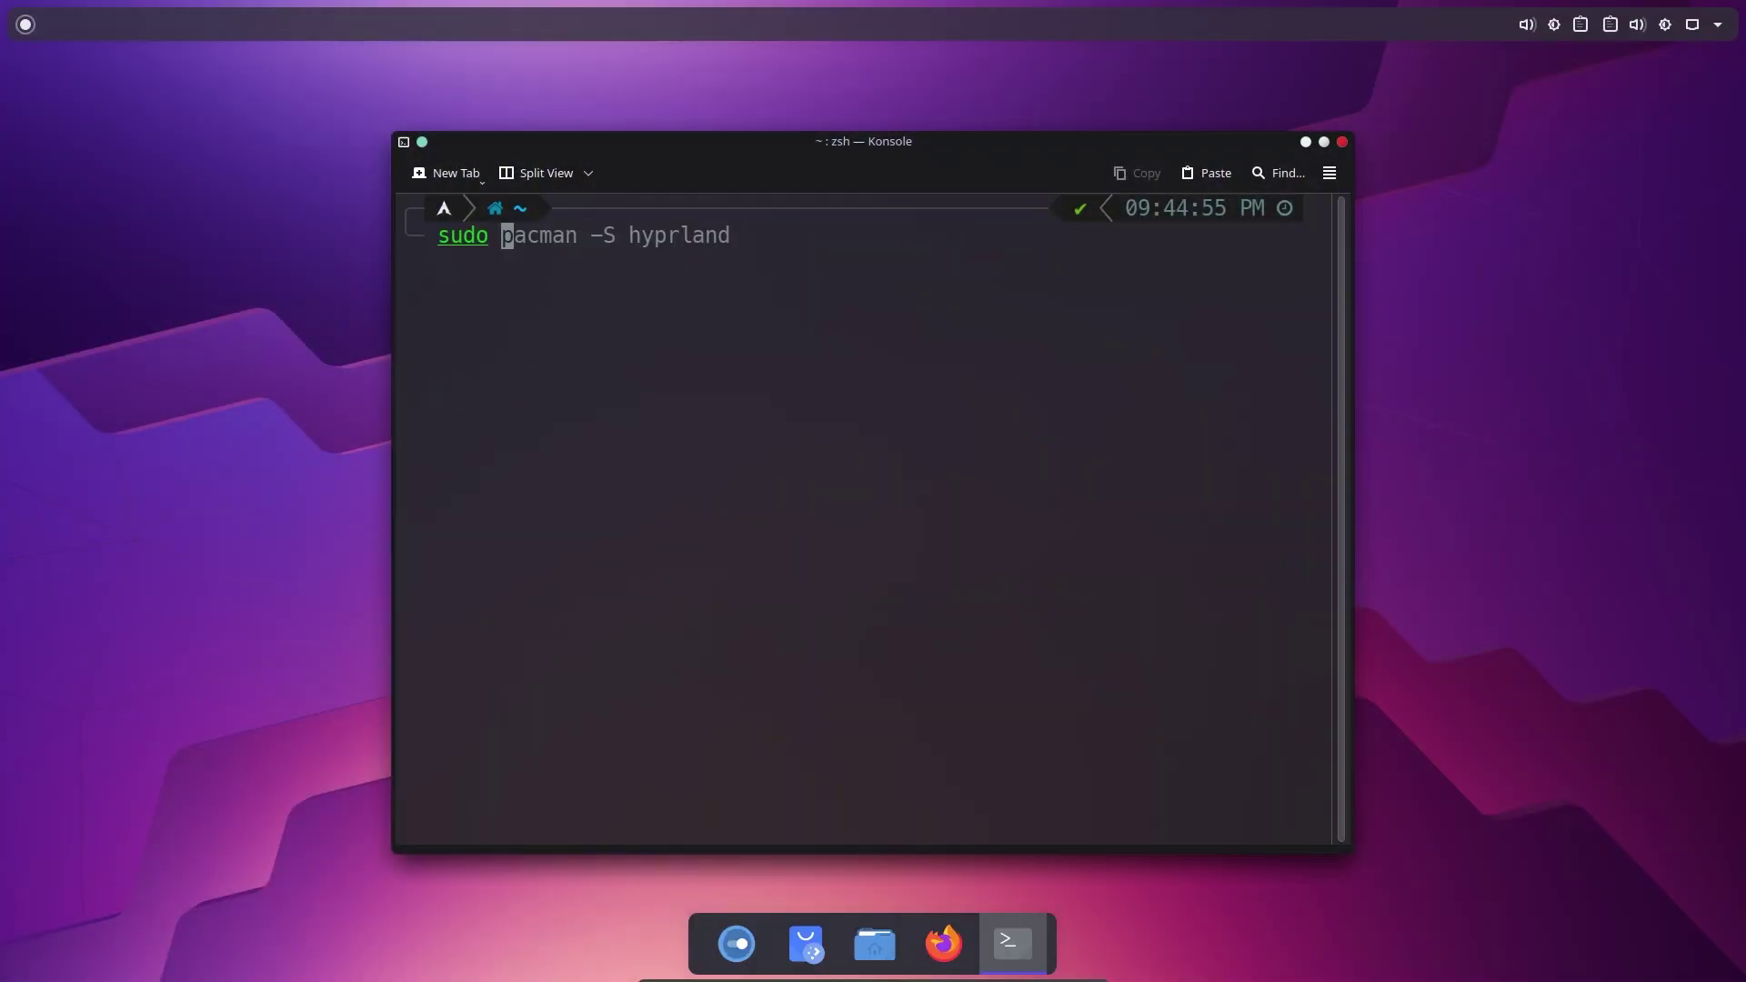
Open ~/.config/hypr/hyprland.conf in nano with sudo
{"action": "type", "text": "nano ~/.con"}
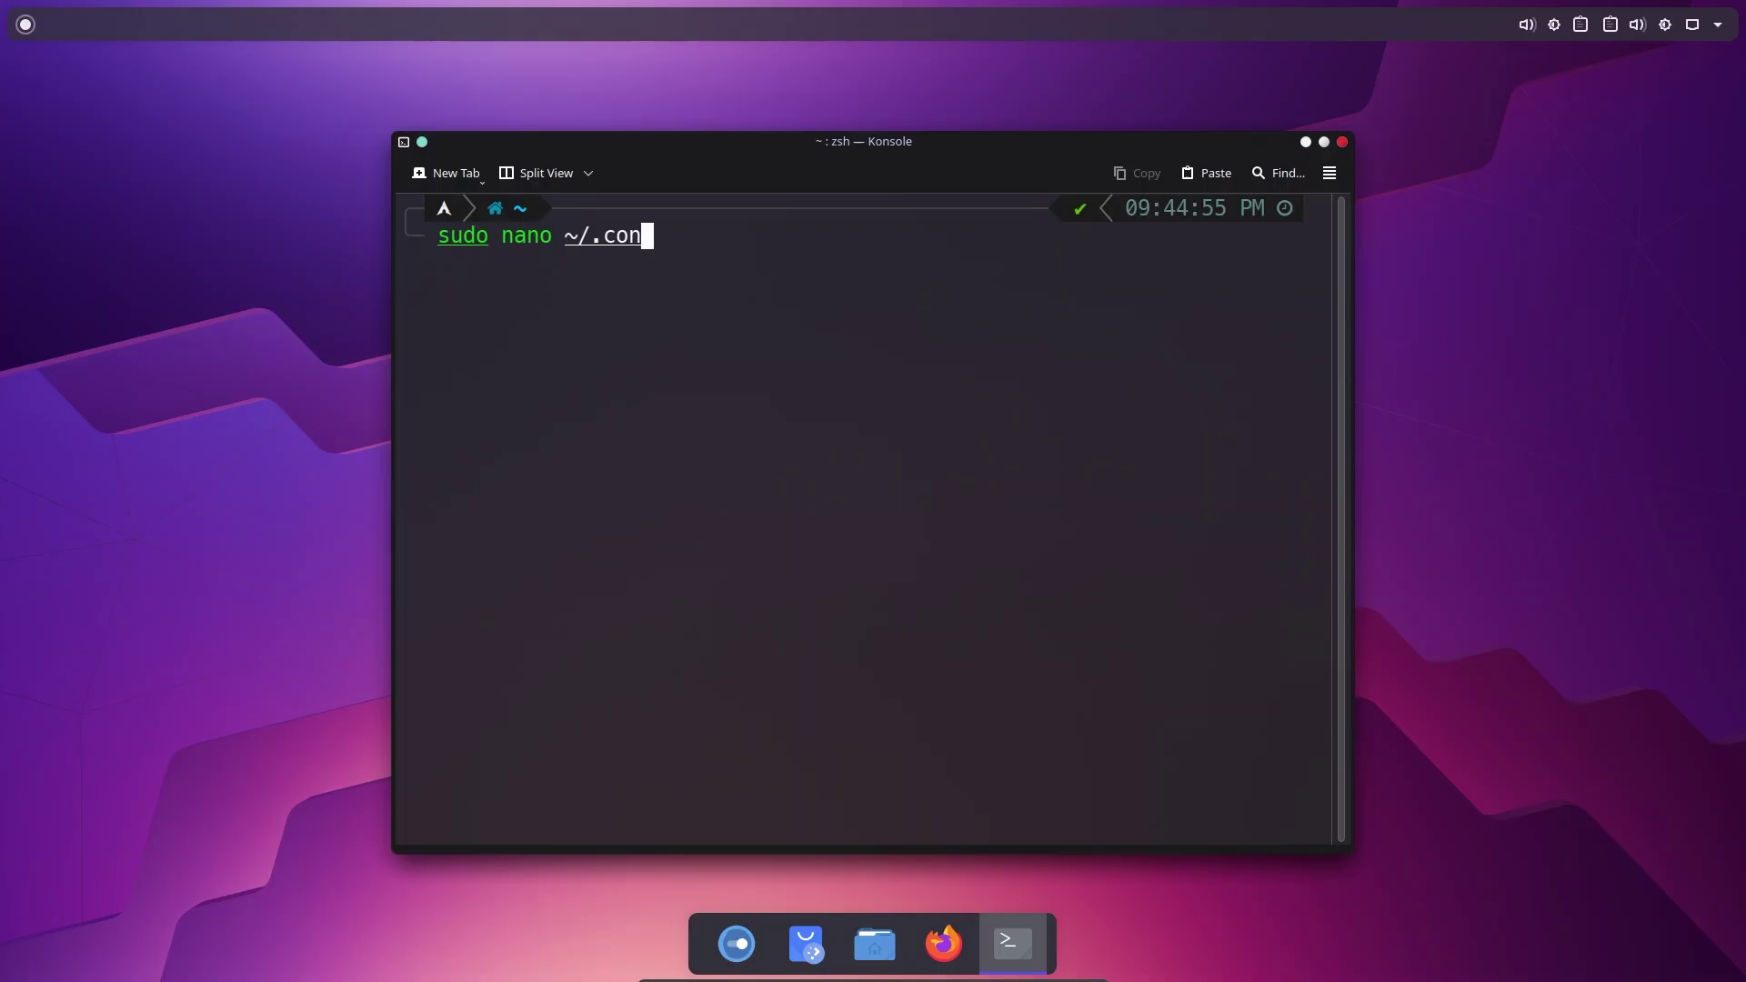
{"action": "key", "text": "Tab"}
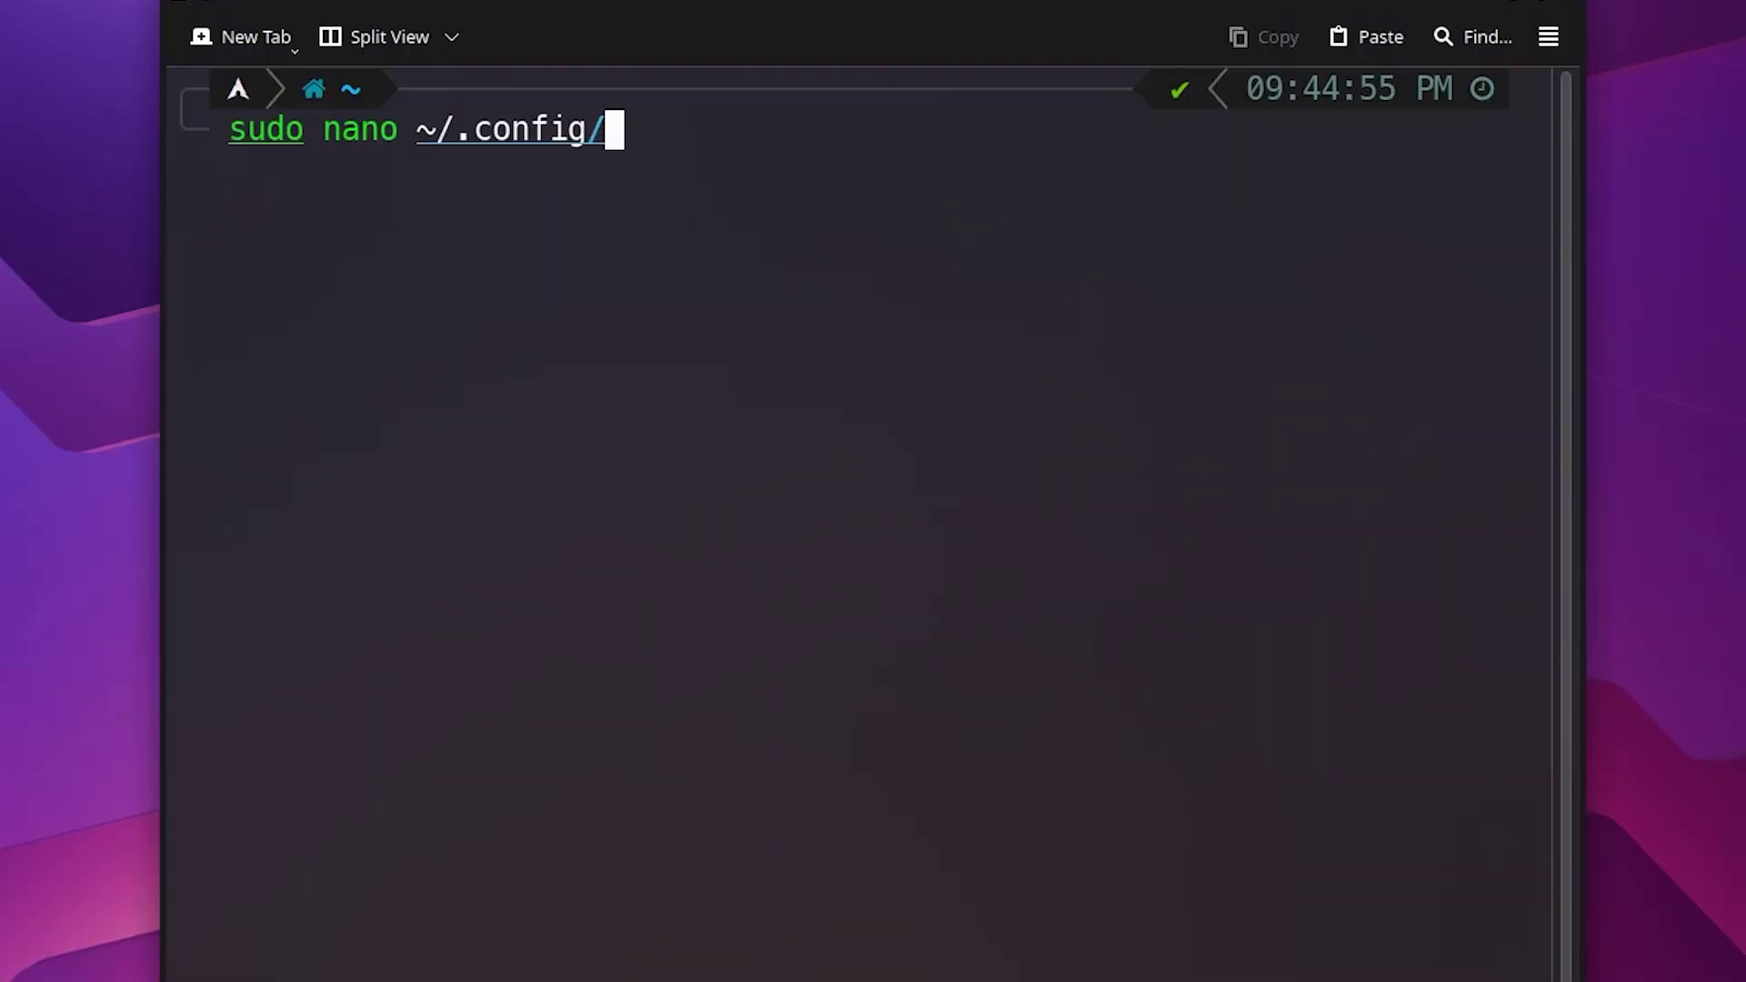
{"action": "type", "text": "hypr/"}
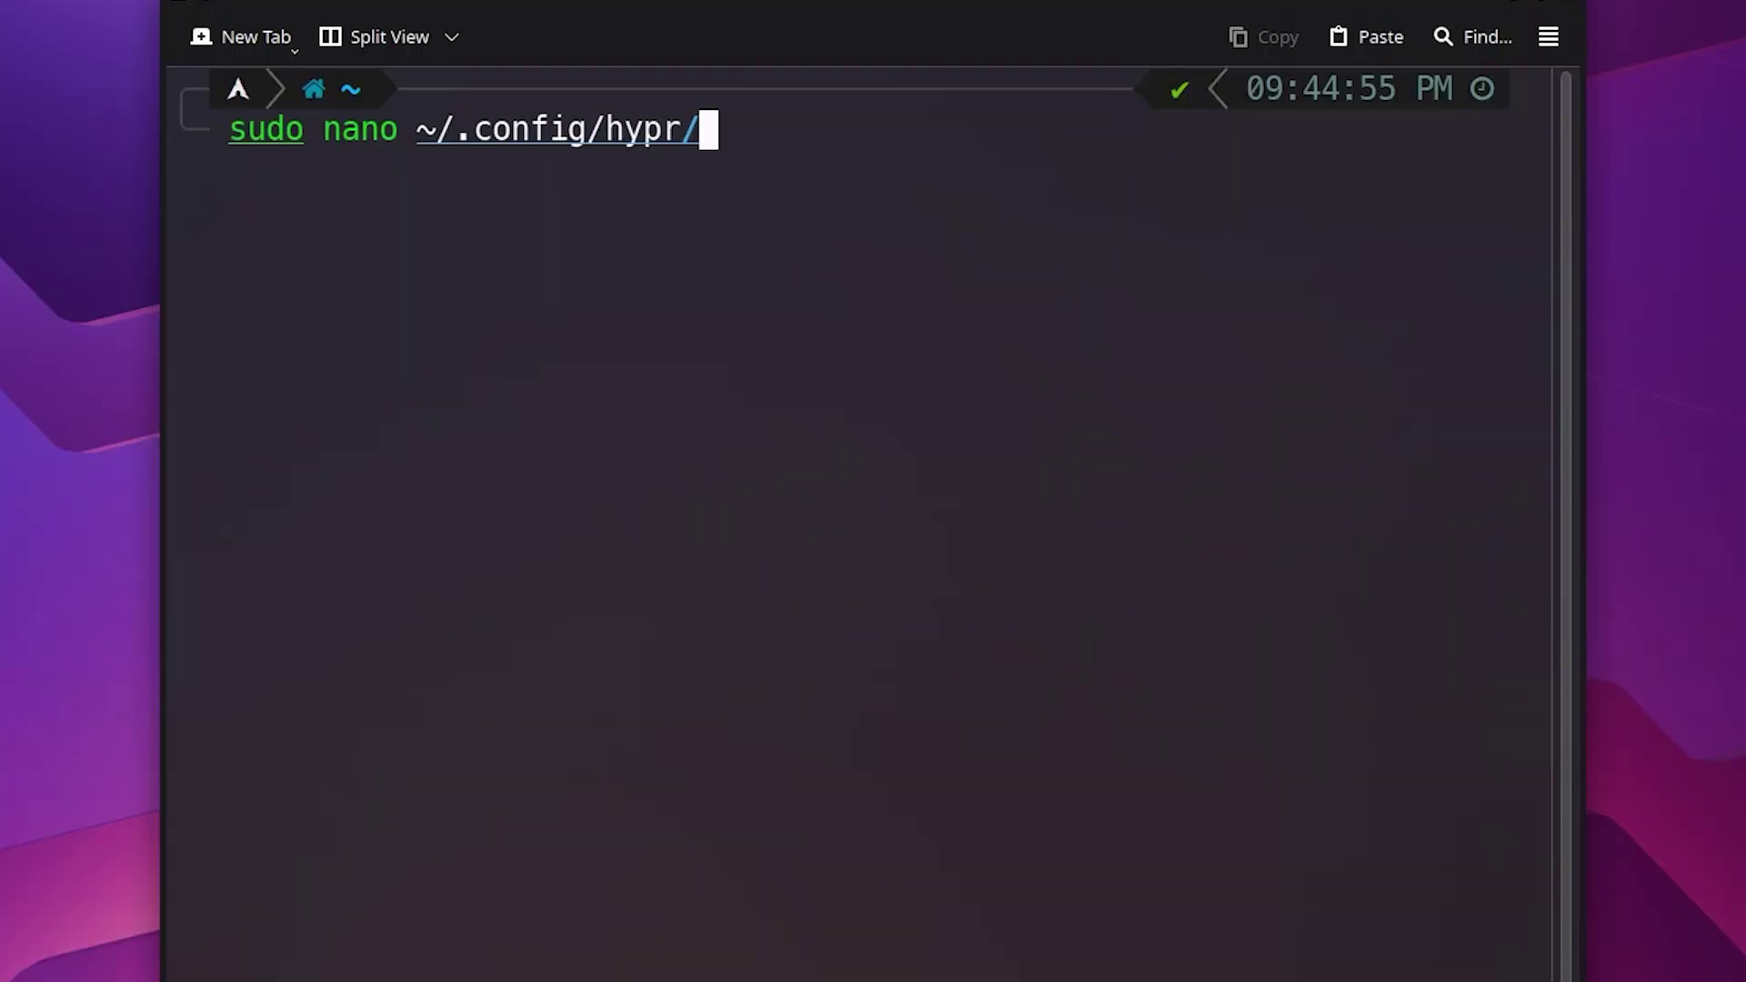
{"action": "type", "text": "hy"}
{"action": "key", "text": "Tab"}
{"action": "key", "text": "BackSpace"}
{"action": "key", "text": "Return"}
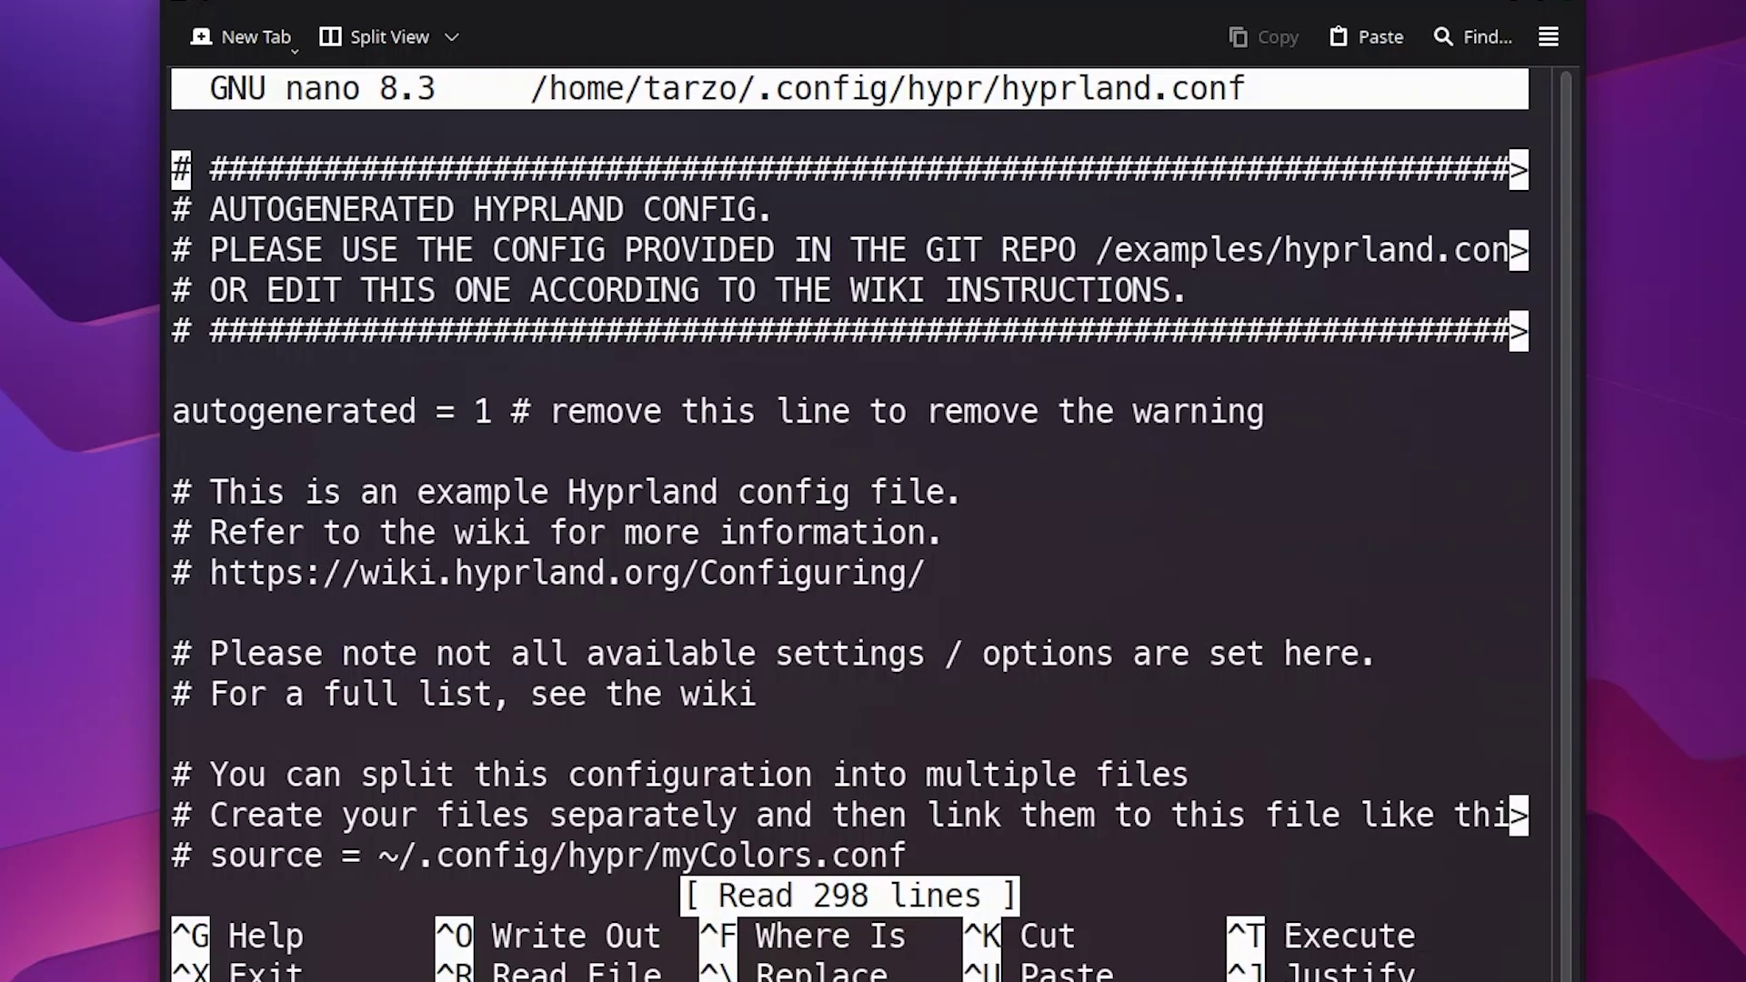
Comment out the "autogenerated = 1" line in hyprland.conf with a # and save the file
{"action": "key", "text": "Down"}
{"action": "key", "text": "Down"}
{"action": "key", "text": "Down"}
{"action": "key", "text": "Down"}
{"action": "key", "text": "Down"}
{"action": "key", "text": "Down"}
{"action": "key", "text": "Up"}
{"action": "key", "text": "Down"}
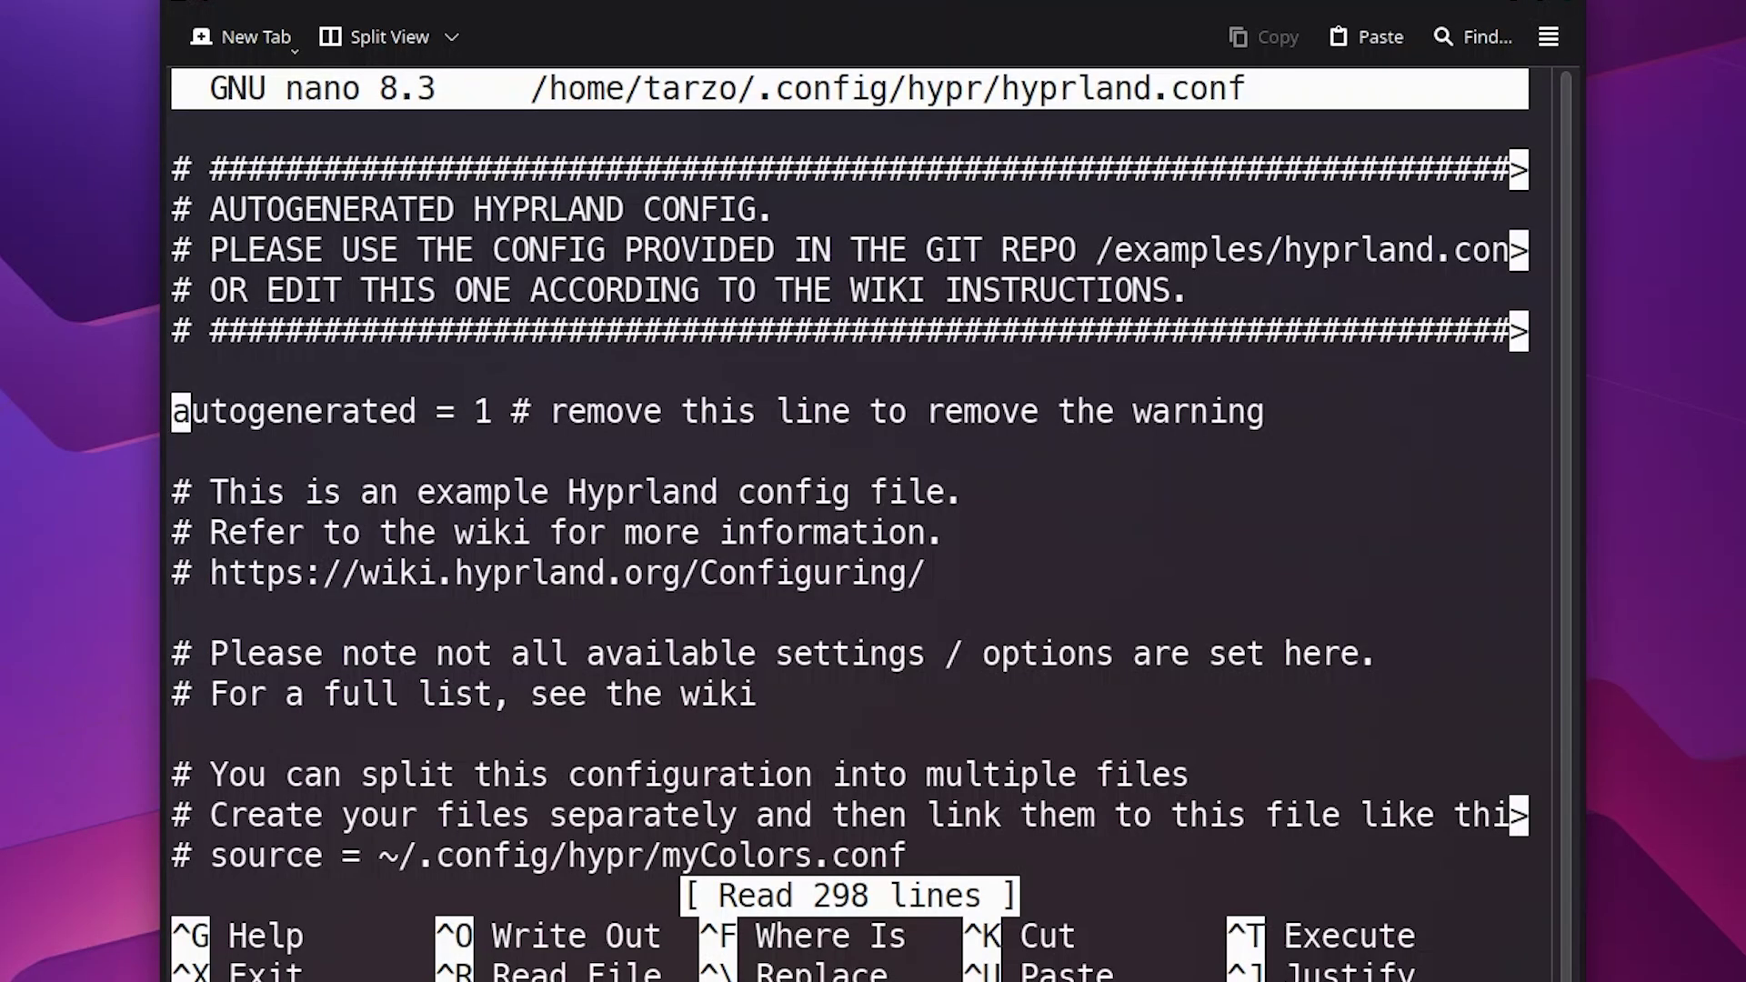
{"action": "type", "text": "#"}
{"action": "key", "text": "BackSpace"}
{"action": "type", "text": "#"}
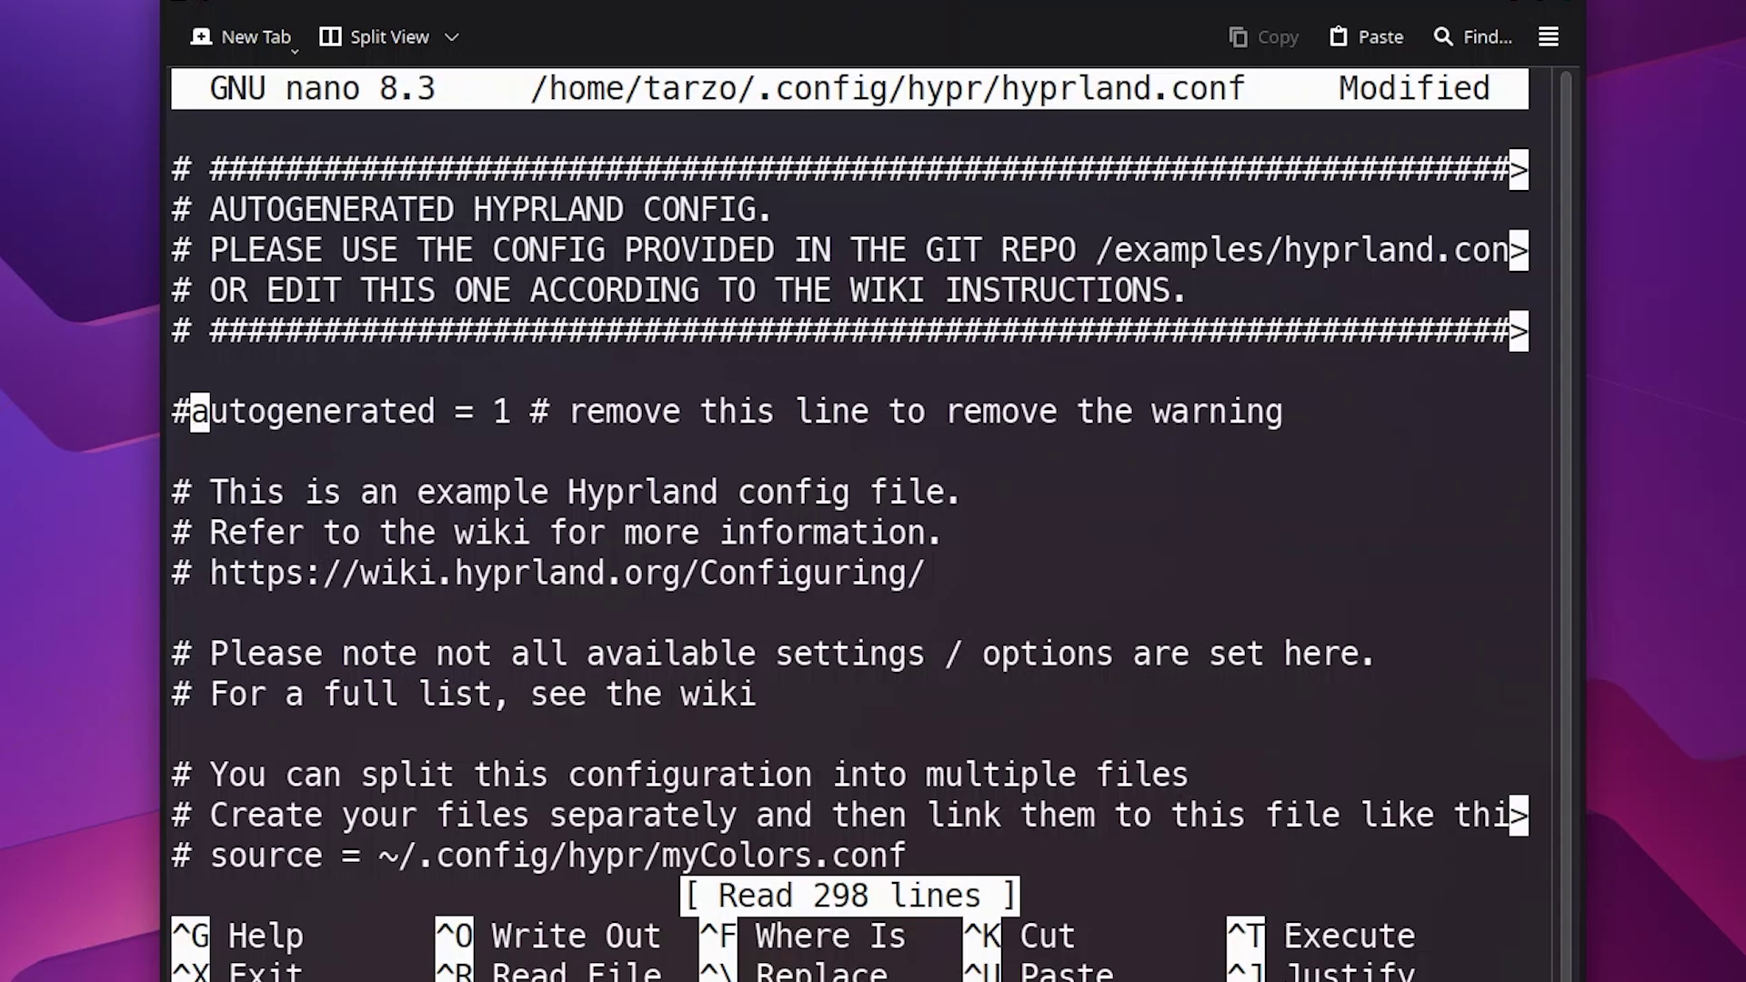
{"action": "key", "text": "ctrl+s"}
{"action": "key", "text": "ctrl+s"}
Examine the monitor line in the MONITORS section of hyprland.conf and the linked Hyprland wiki page on configuring monitors
{"action": "key", "text": "Down"}
{"action": "key", "text": "Down"}
{"action": "key", "text": "Down"}
{"action": "key", "text": "Down"}
{"action": "key", "text": "Down"}
{"action": "key", "text": "Down"}
{"action": "key", "text": "Down"}
{"action": "key", "text": "Down"}
{"action": "key", "text": "Down"}
{"action": "key", "text": "Down"}
{"action": "key", "text": "Down"}
{"action": "key", "text": "Down"}
{"action": "key", "text": "Down"}
{"action": "key", "text": "Down"}
{"action": "key", "text": "Down"}
{"action": "key", "text": "Down"}
{"action": "key", "text": "Down"}
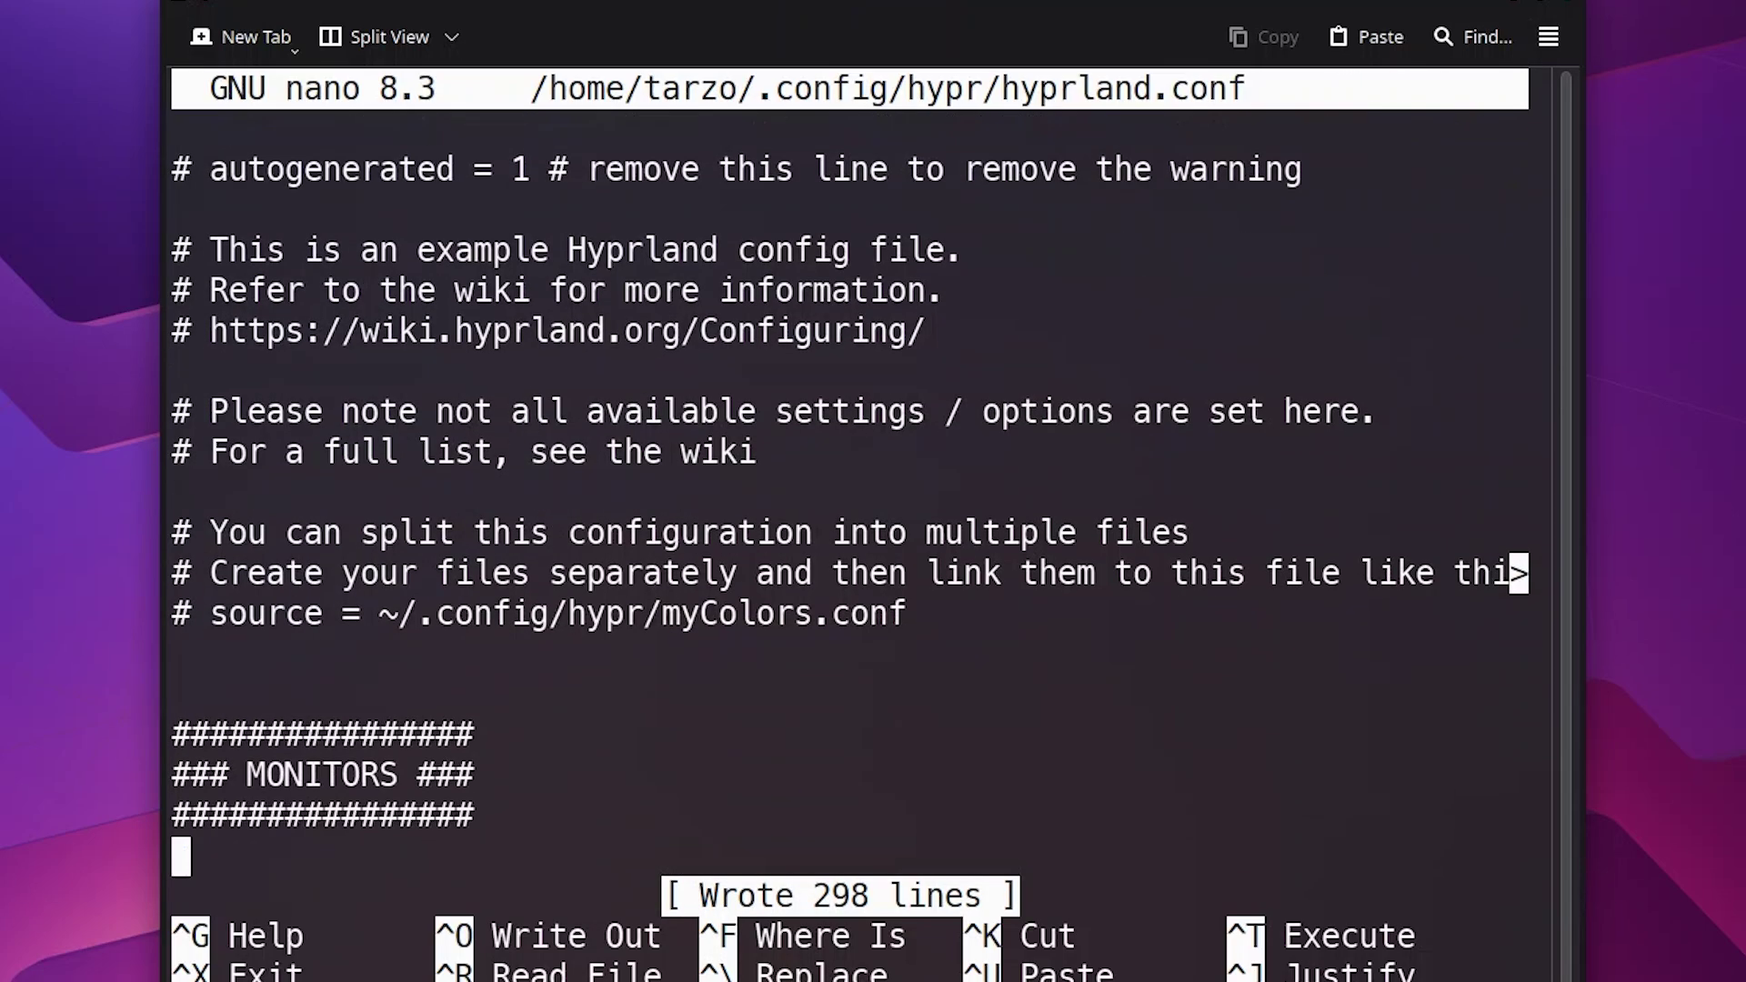
{"action": "key", "text": "Down"}
{"action": "key", "text": "Down"}
{"action": "key", "text": "Down"}
{"action": "key", "text": "Up"}
{"action": "key", "text": "Right"}
{"action": "key", "text": "Right"}
{"action": "key", "text": "Right"}
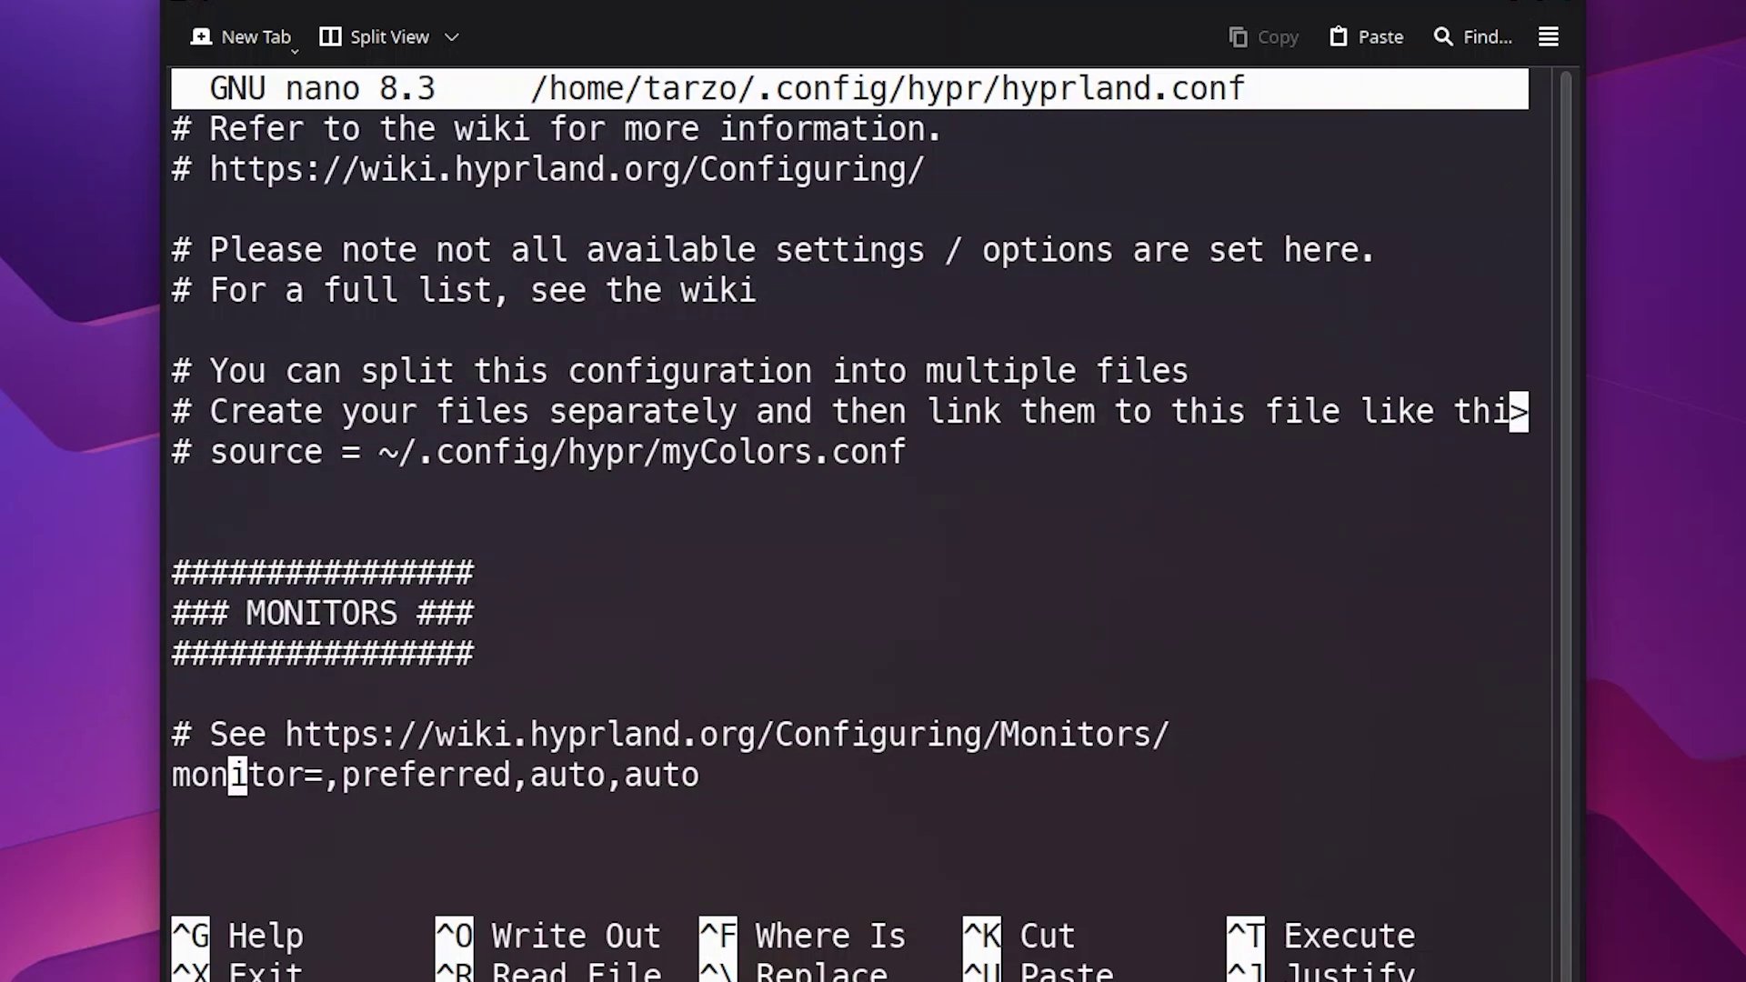
{"action": "key", "text": "Right"}
{"action": "key", "text": "Right"}
{"action": "key", "text": "Right"}
{"action": "key", "text": "Right"}
{"action": "key", "text": "Right"}
{"action": "key", "text": "Right"}
{"action": "key", "text": "Right"}
{"action": "key", "text": "Right"}
{"action": "key", "text": "Right"}
{"action": "key", "text": "Right"}
{"action": "key", "text": "Right"}
{"action": "key", "text": "Right"}
{"action": "key", "text": "Right"}
{"action": "key", "text": "Right"}
{"action": "key", "text": "Right"}
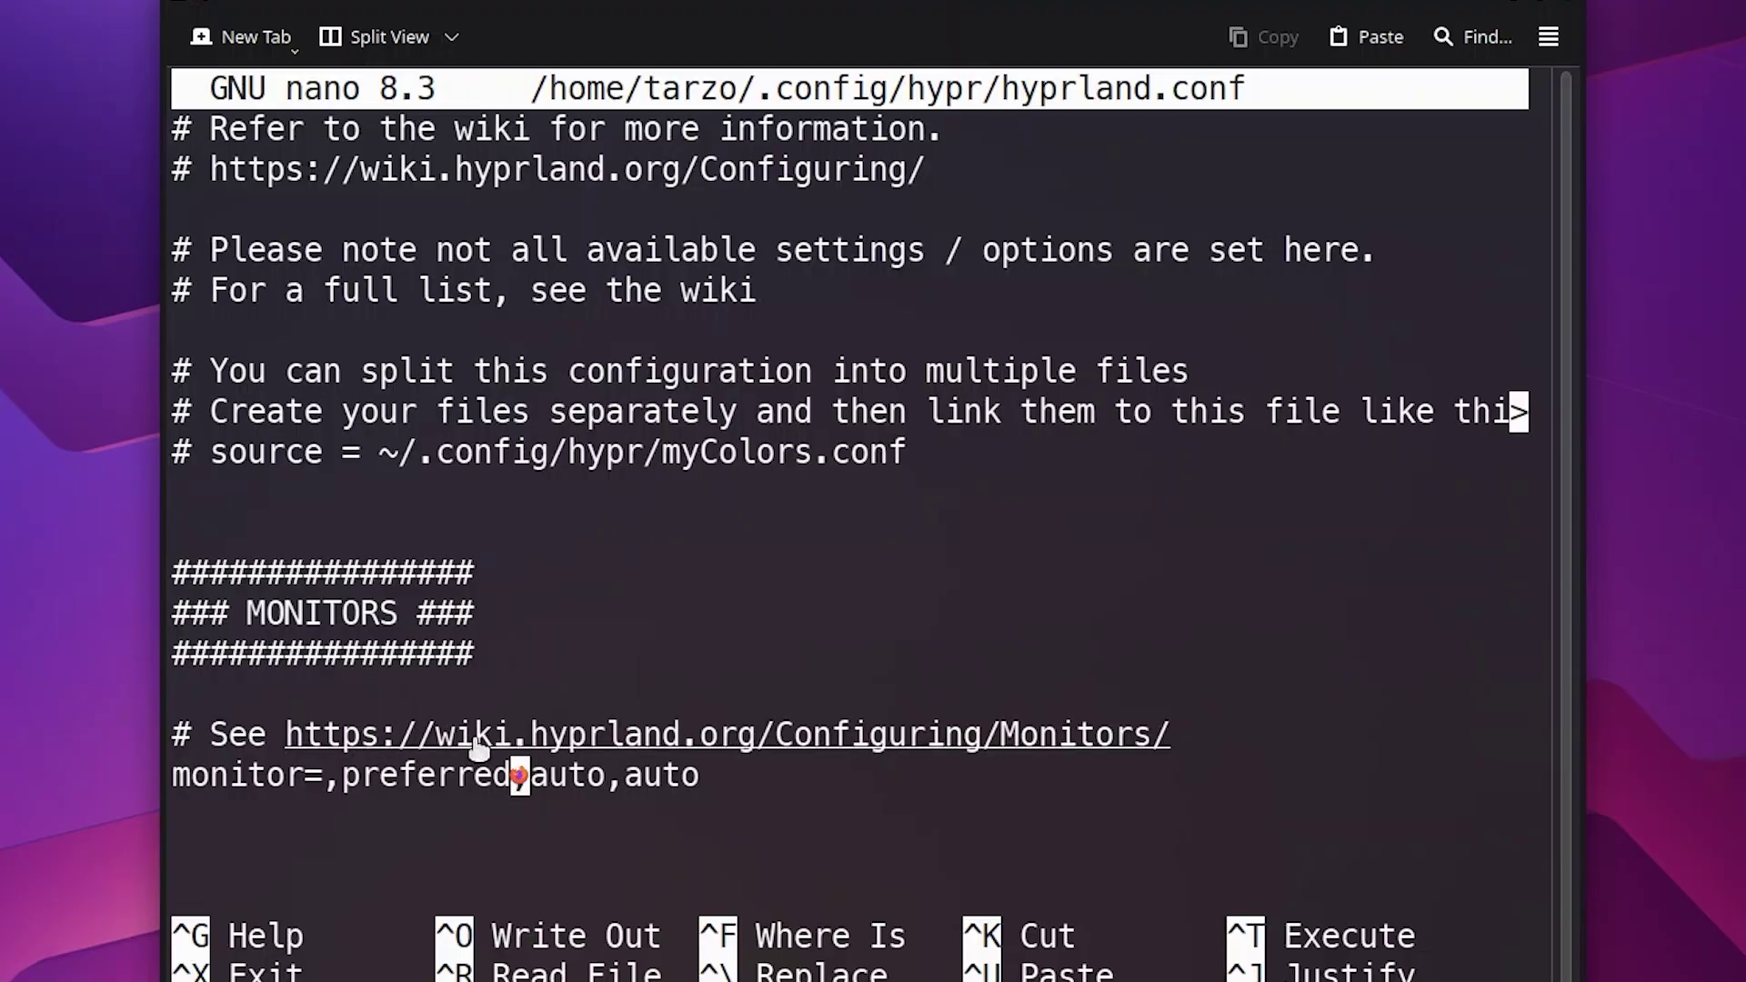
{"action": "left_click", "coordinate": [477, 739], "text": "ctrl"}
{"action": "scroll", "coordinate": [473, 362], "scroll_direction": "down", "scroll_amount": 3}
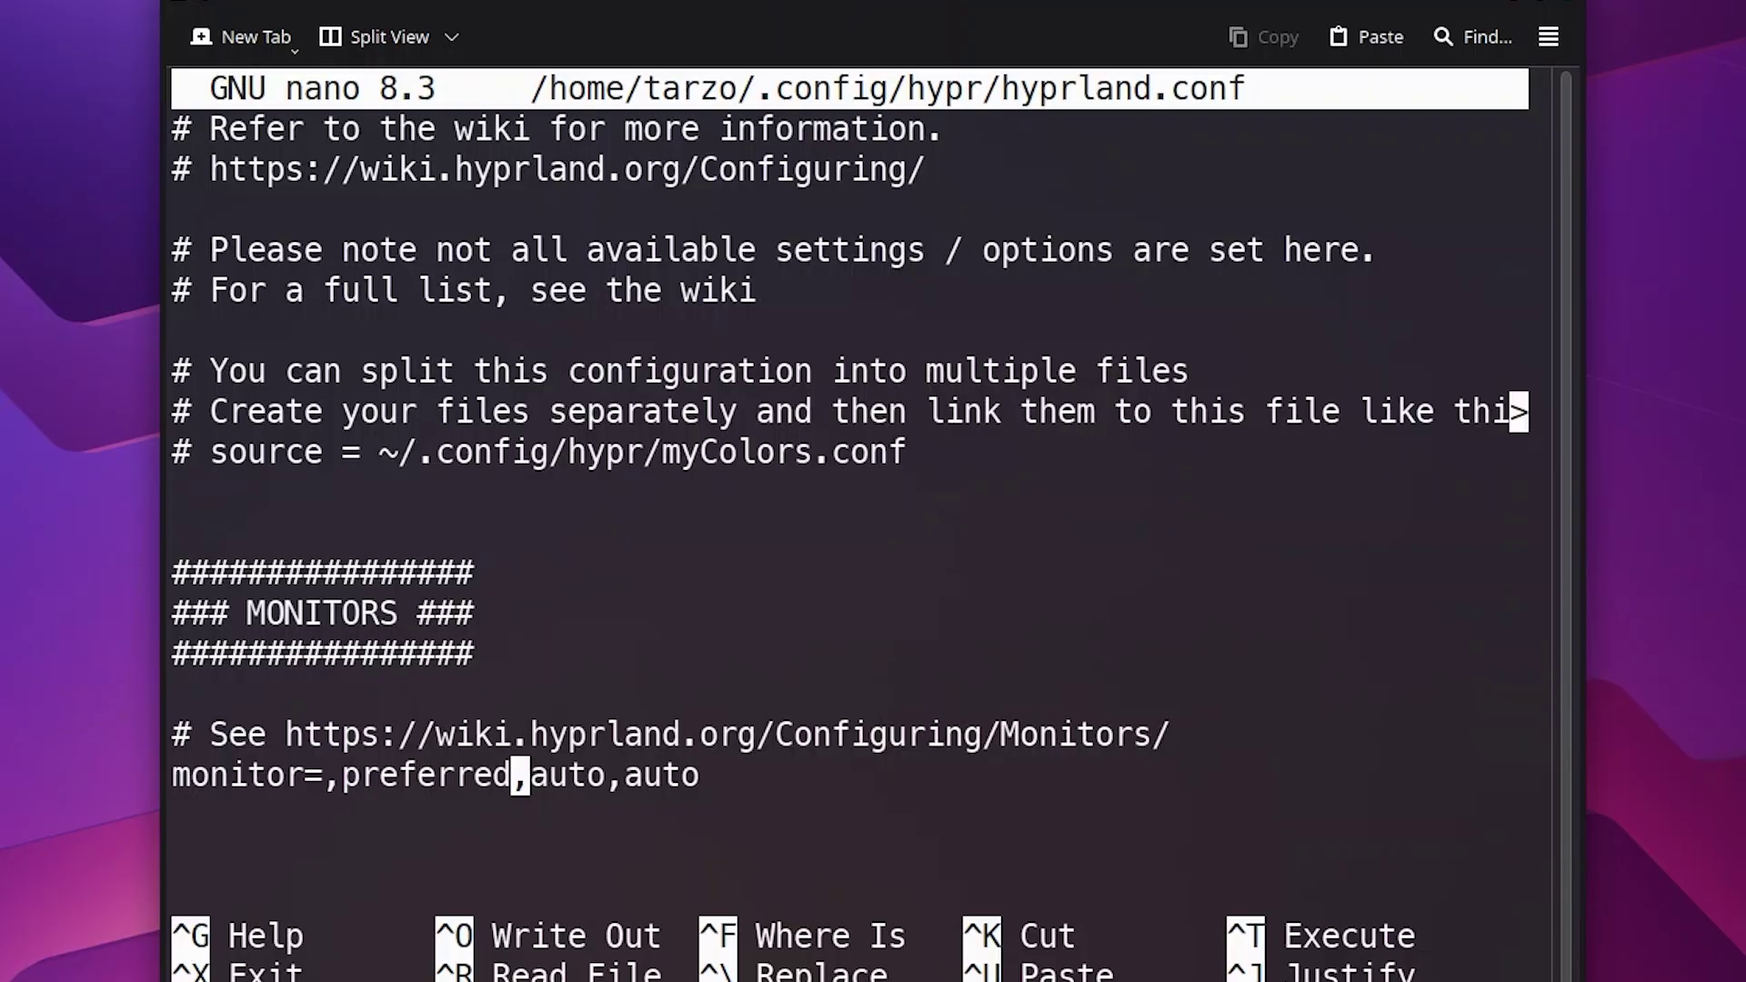
Write out hyprland.conf, exit nano and clear the terminal
{"action": "key", "text": "ctrl+o"}
{"action": "key", "text": "Return"}
{"action": "key", "text": "ctrl+x"}
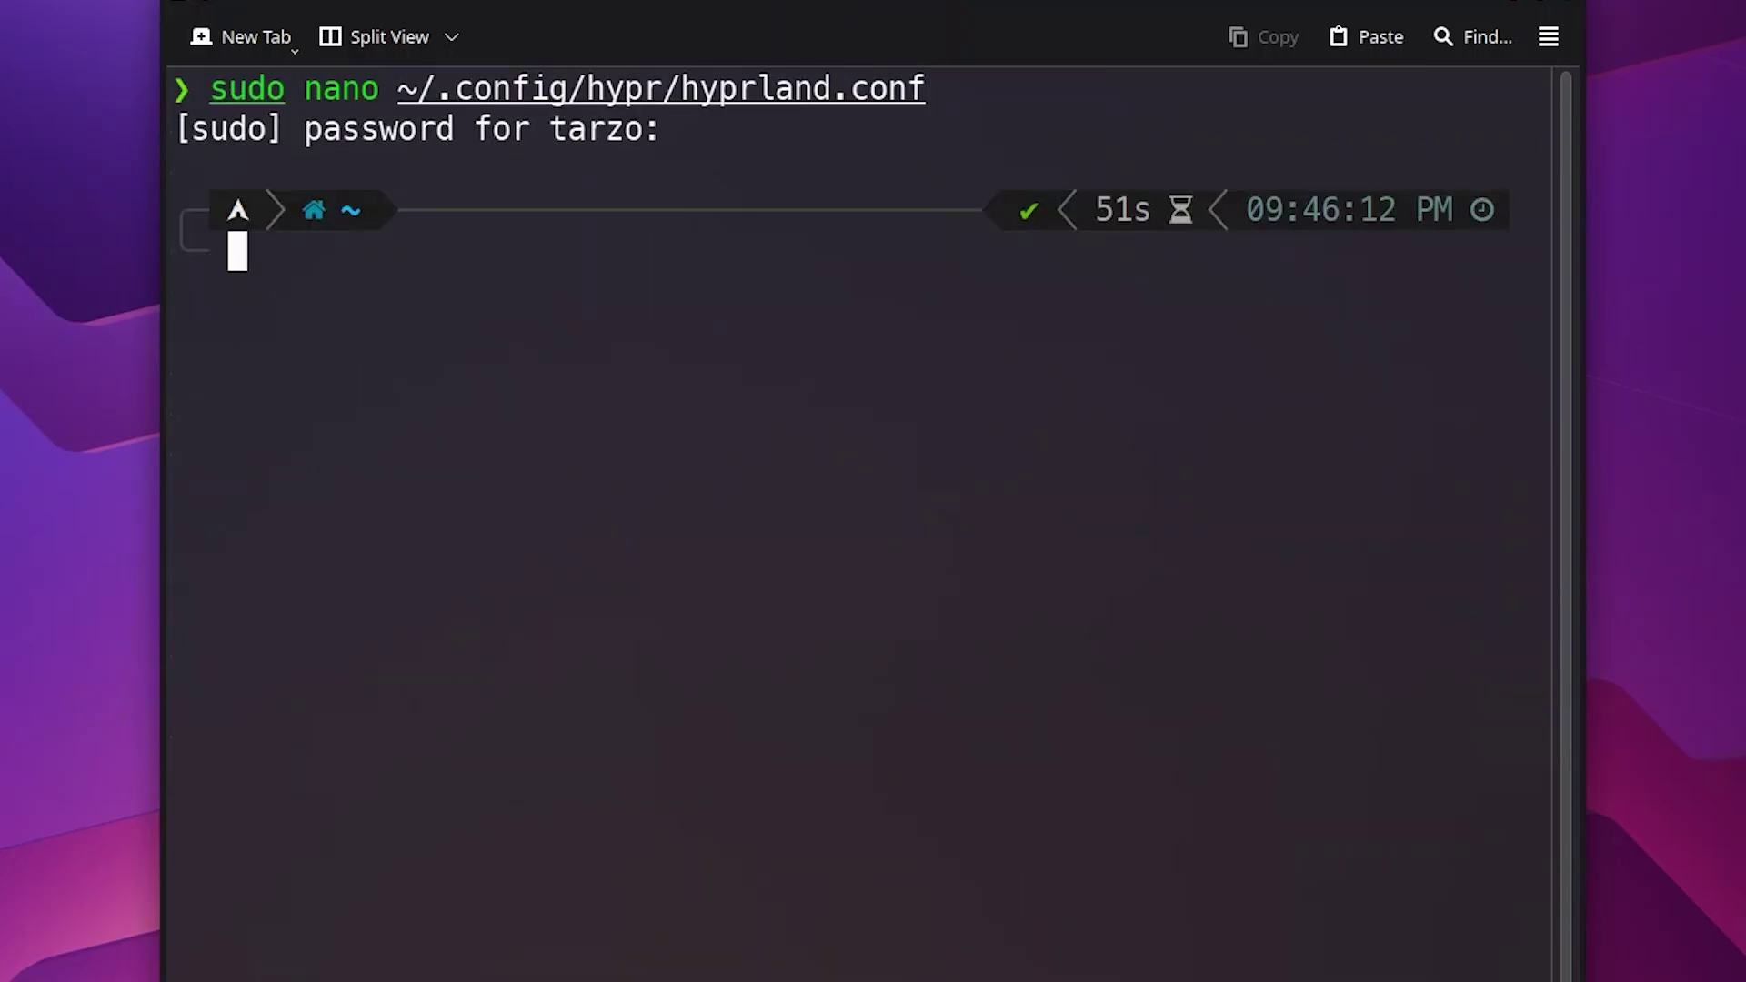
{"action": "key", "text": "ctrl+l"}
Install the kitty package with sudo pacman -S and accept the listed packages
{"action": "type", "text": "sudo pacman -S kitty"}
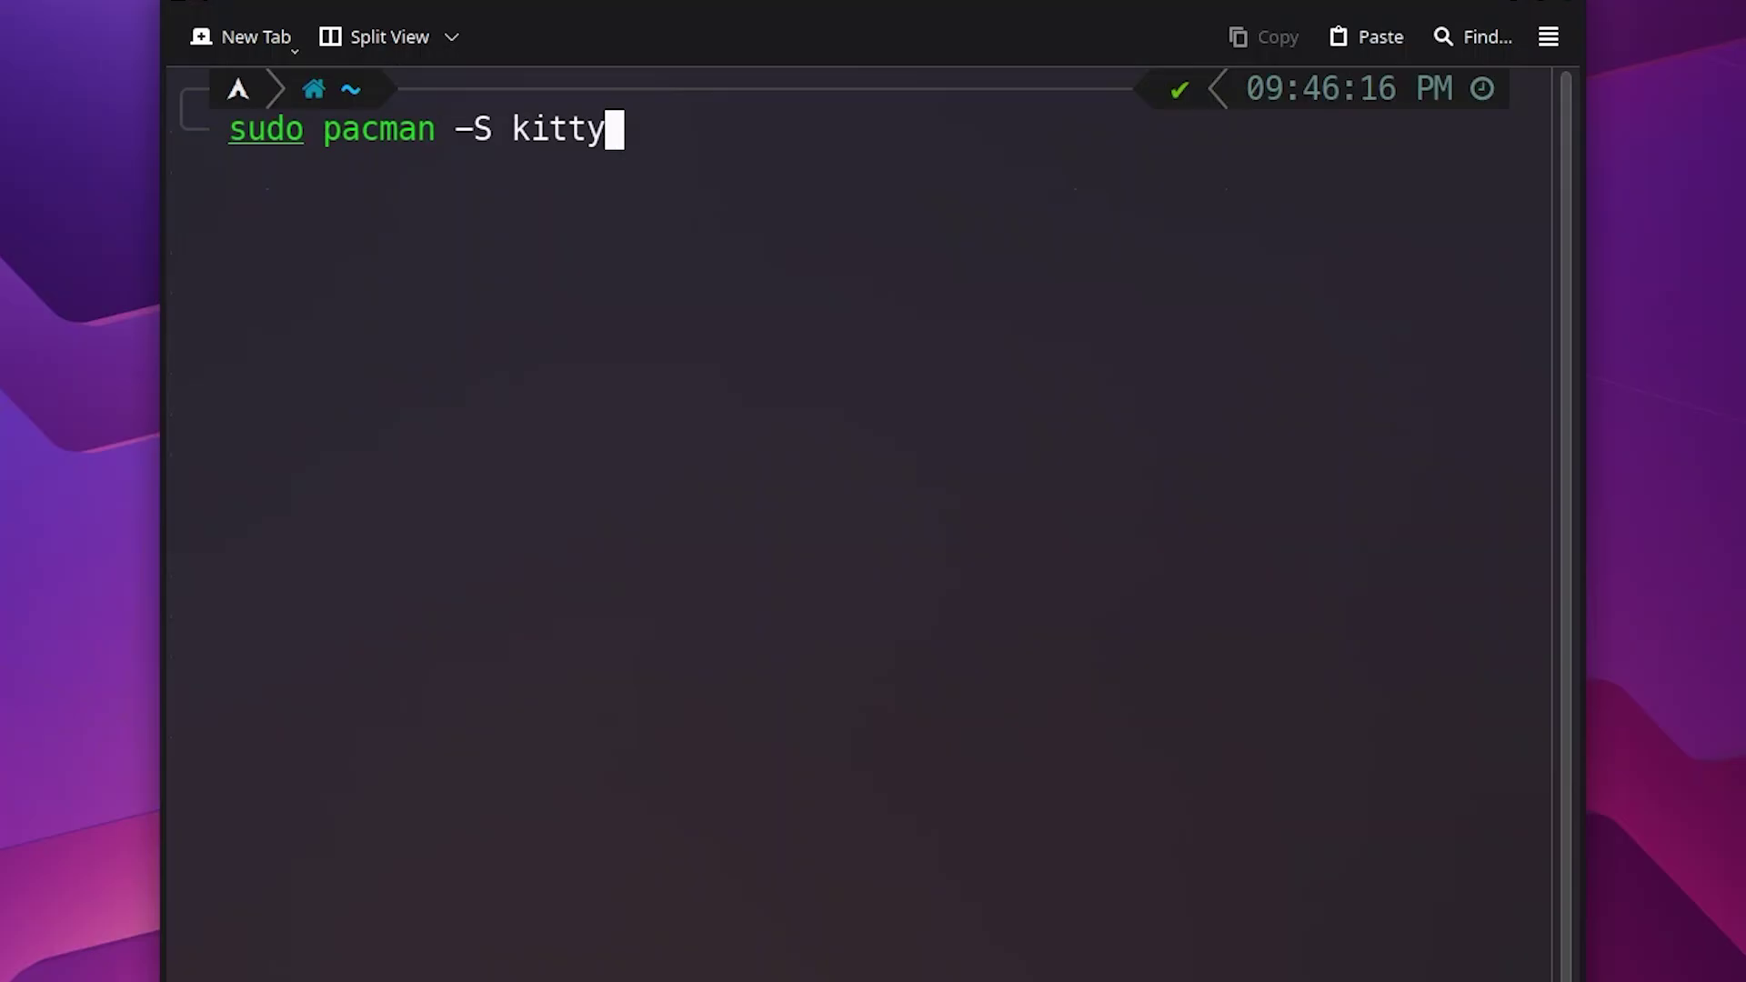
{"action": "key", "text": "Return"}
{"action": "key", "text": "Return"}
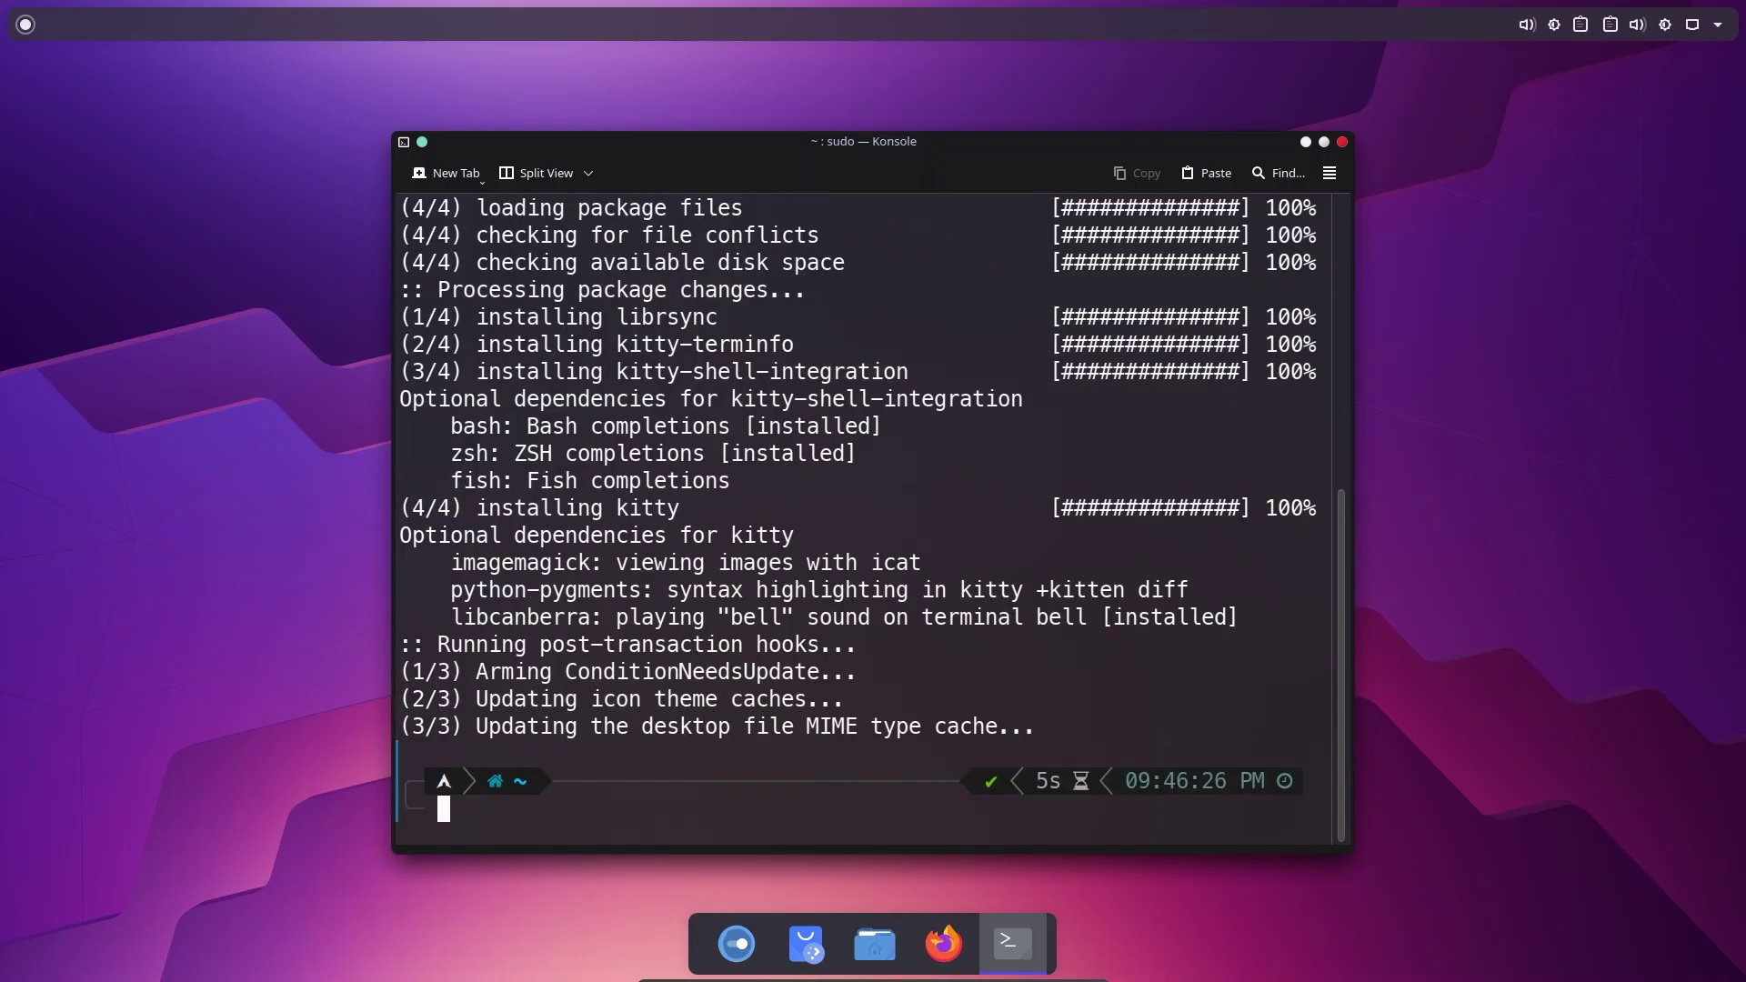
Test the kitty terminal by launching it and running neofetch, and close it after clearing its output
{"action": "key", "text": "super"}
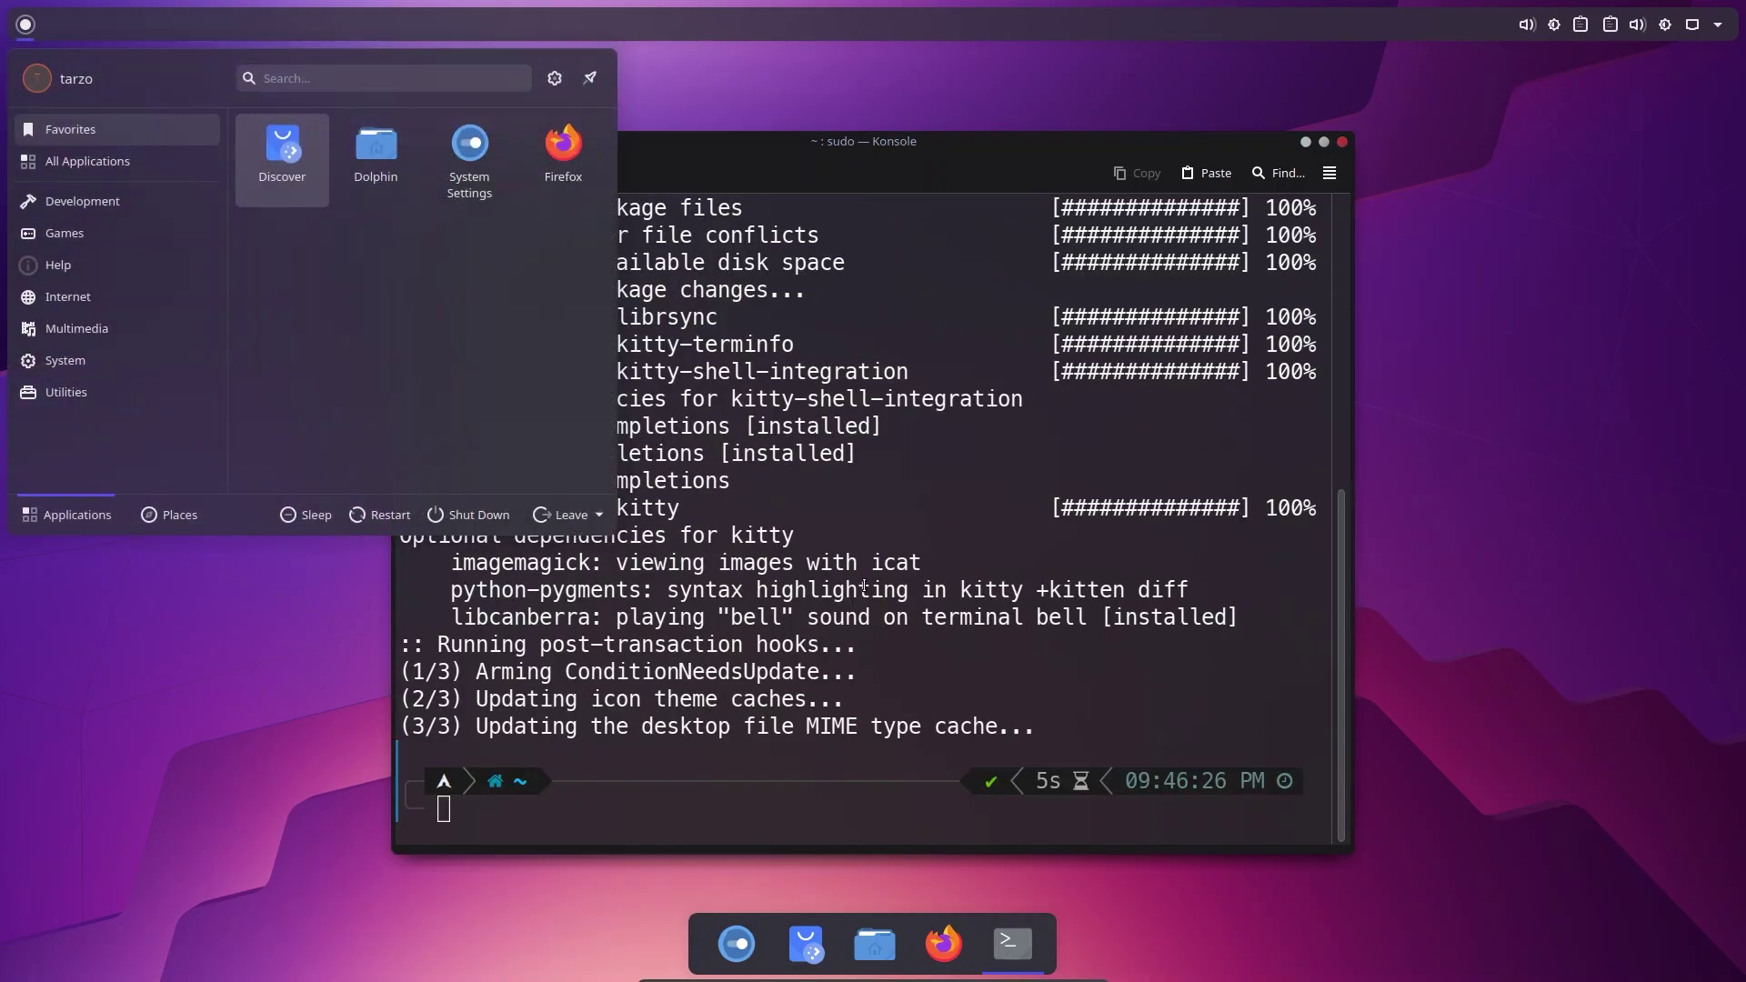
{"action": "type", "text": "kitty"}
{"action": "key", "text": "Return"}
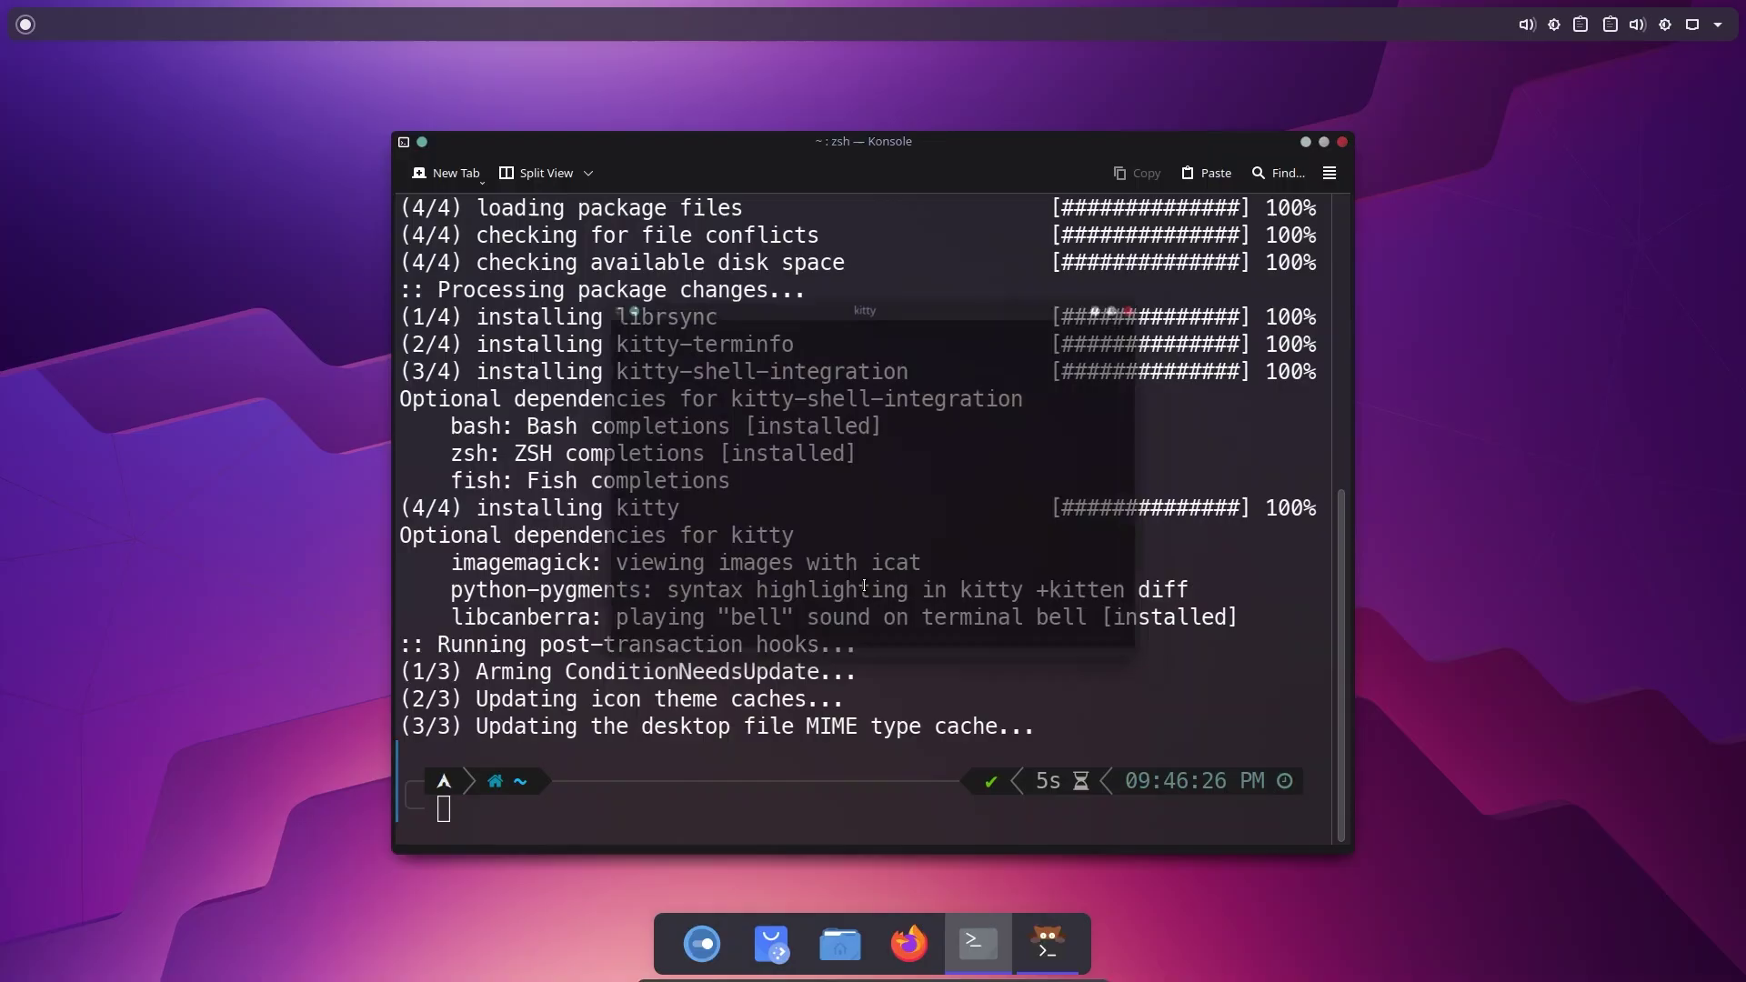
{"action": "type", "text": "neofetch"}
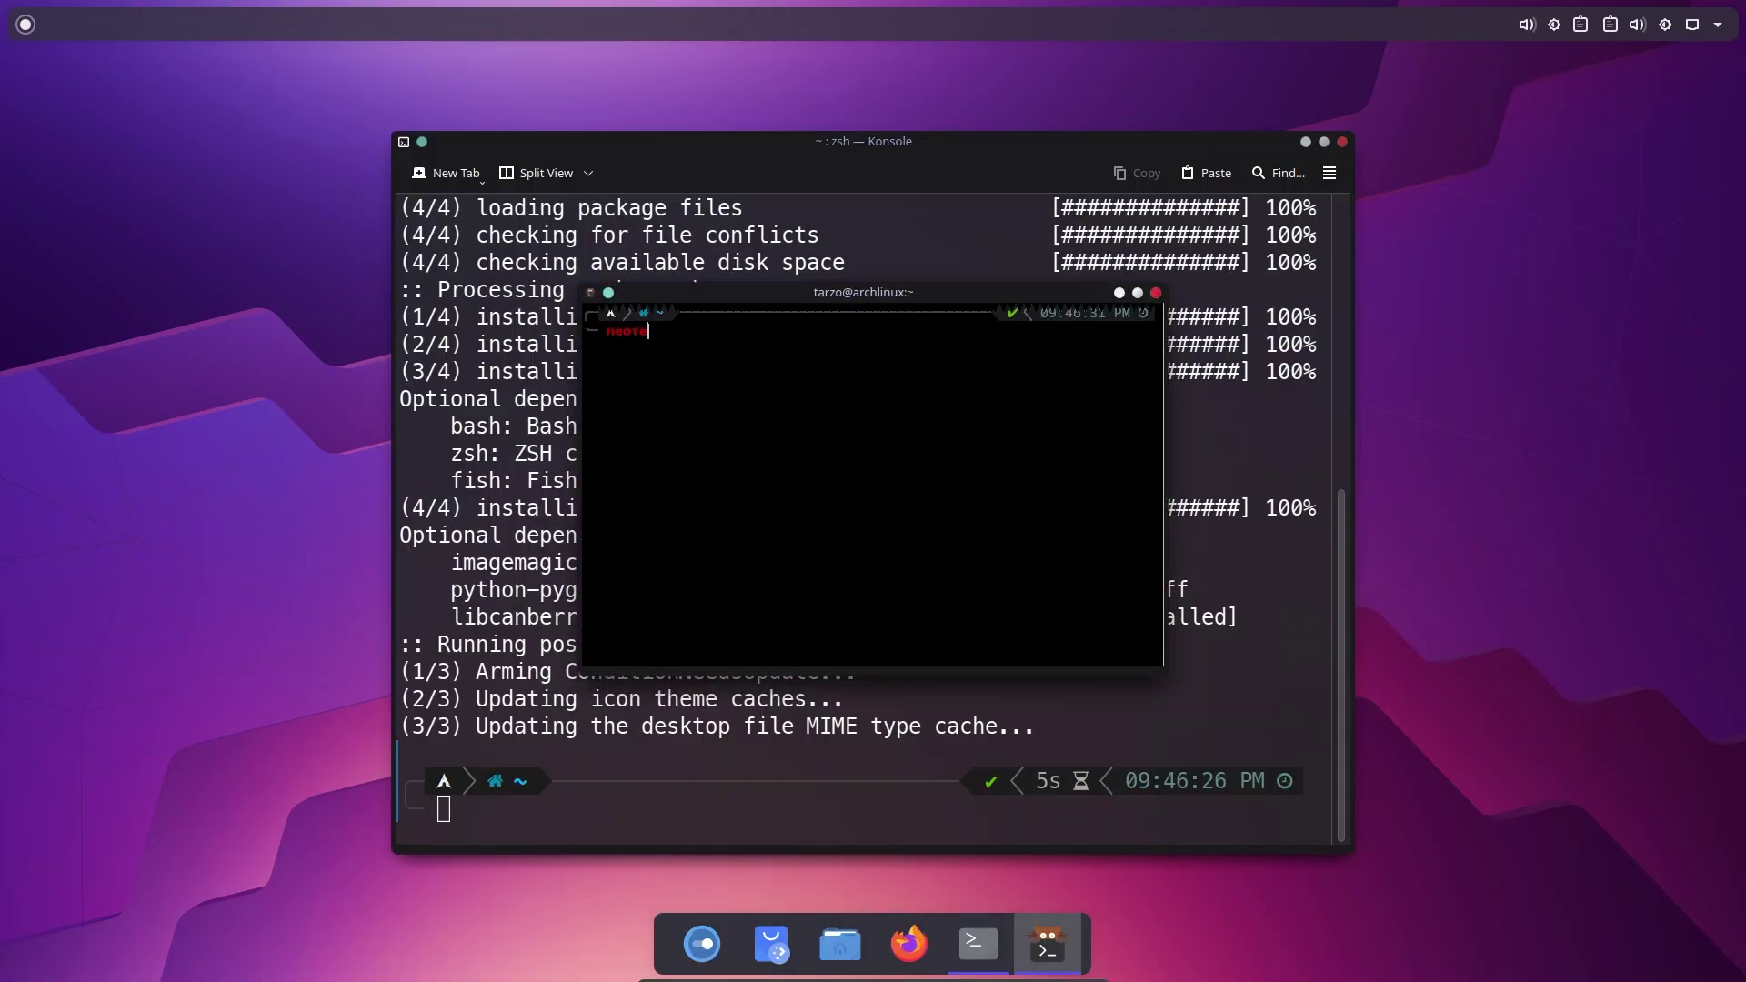
{"action": "key", "text": "Return"}
{"action": "type", "text": "clear"}
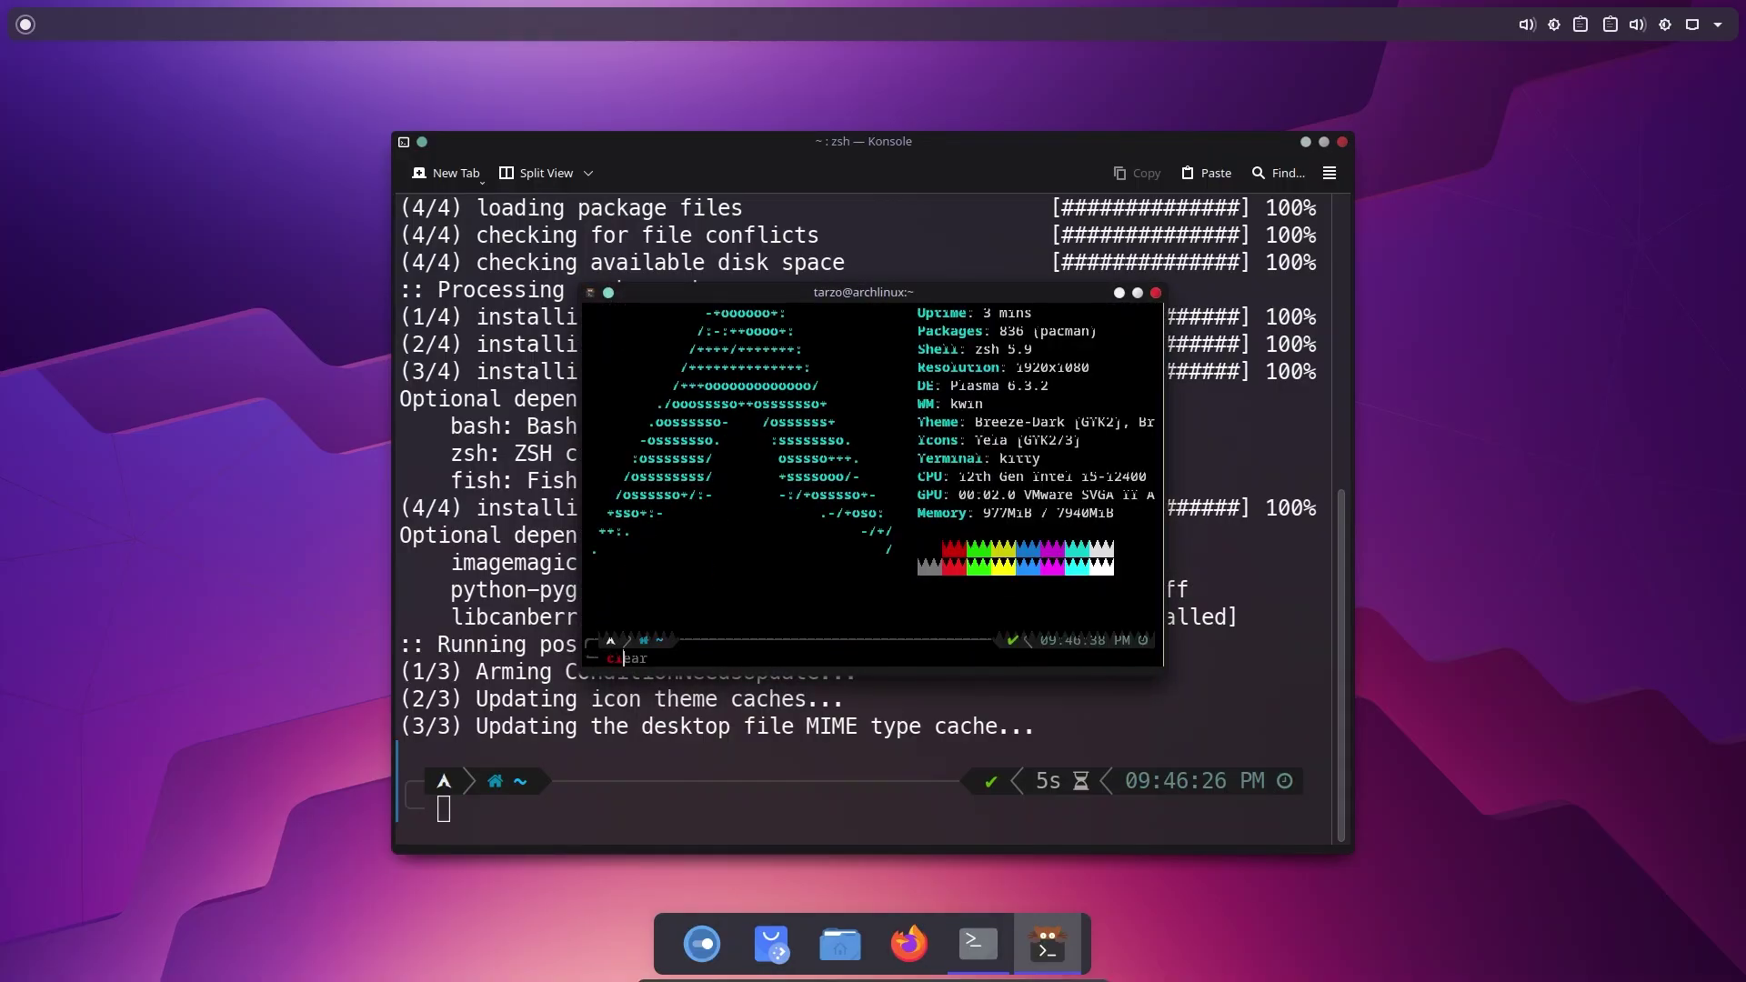
{"action": "key", "text": "Return"}
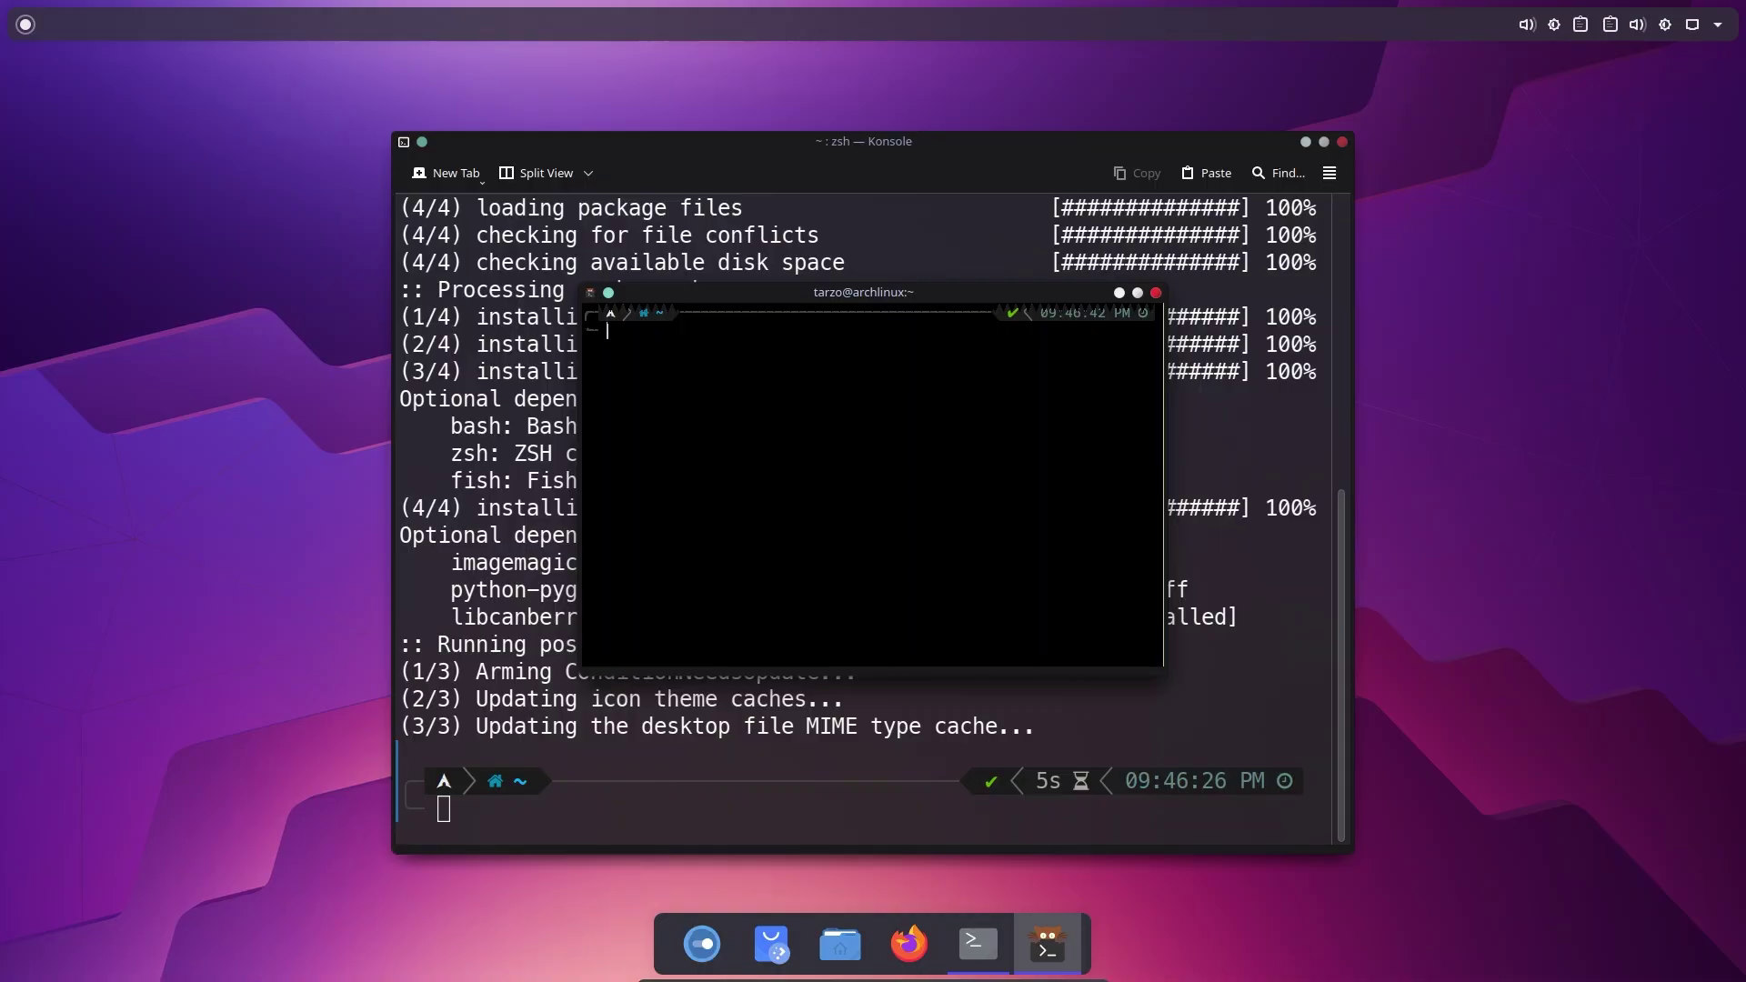
{"action": "key", "text": "alt+F4"}
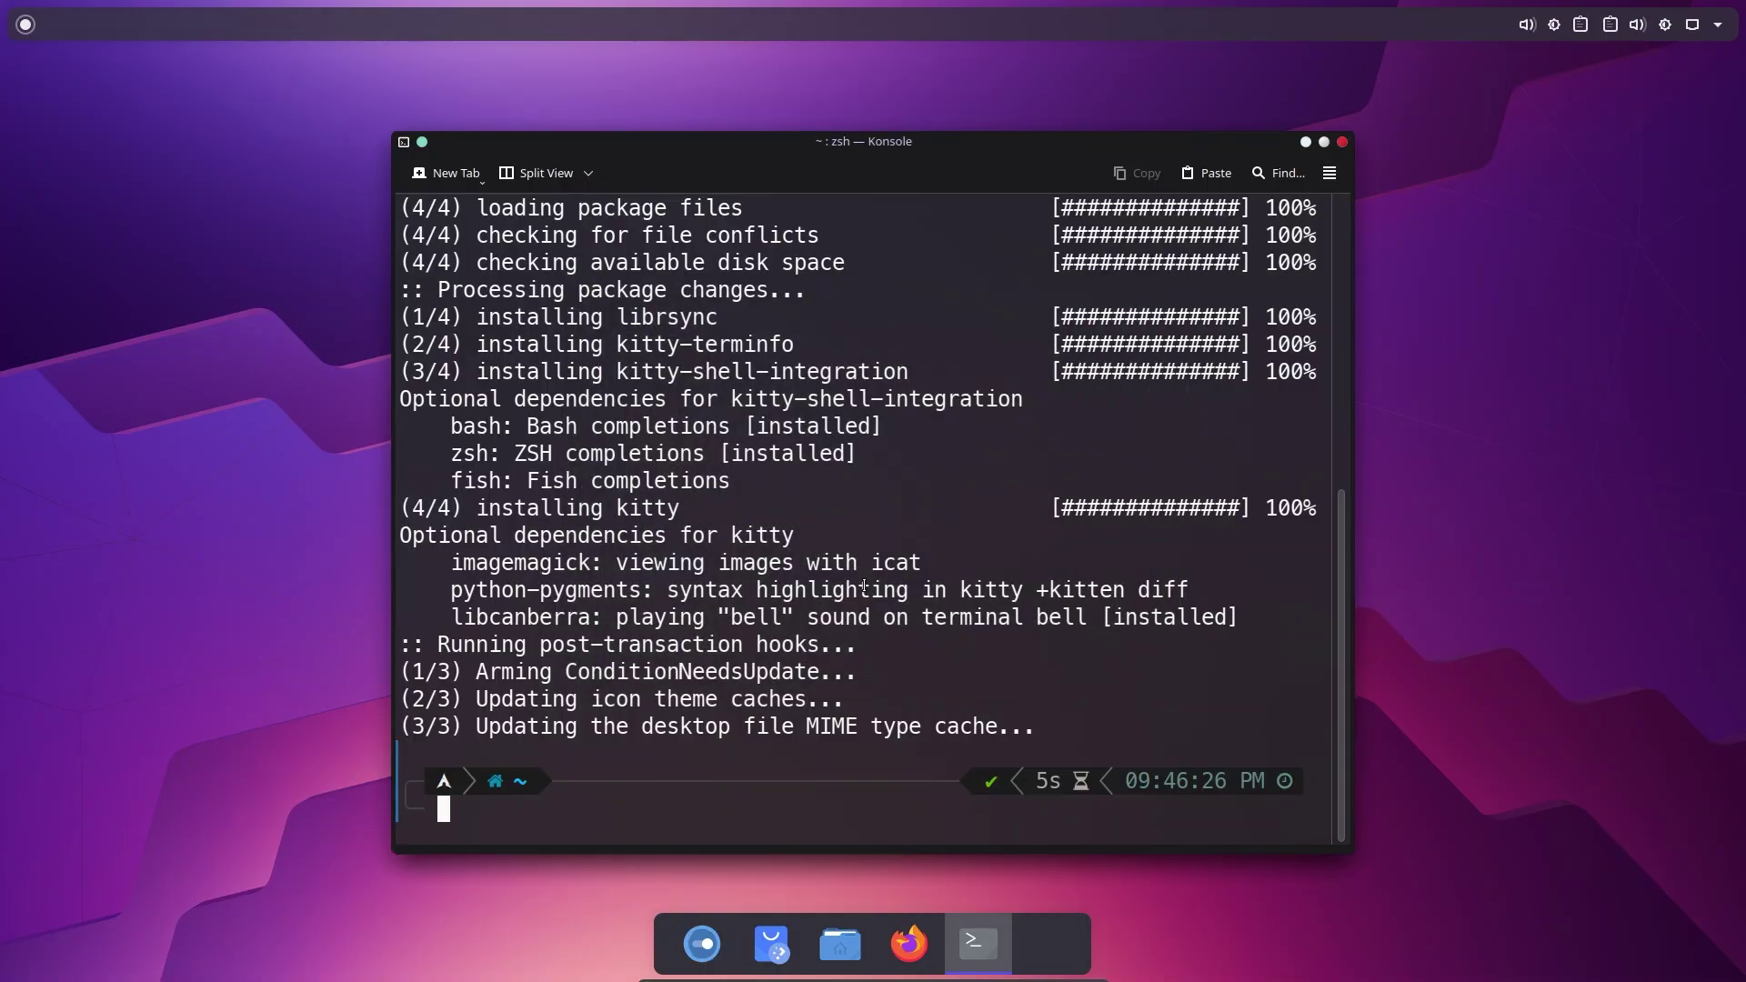
Log out of Plasma, select the Hyprland session on the login screen and enter the account password
{"action": "key", "text": "super"}
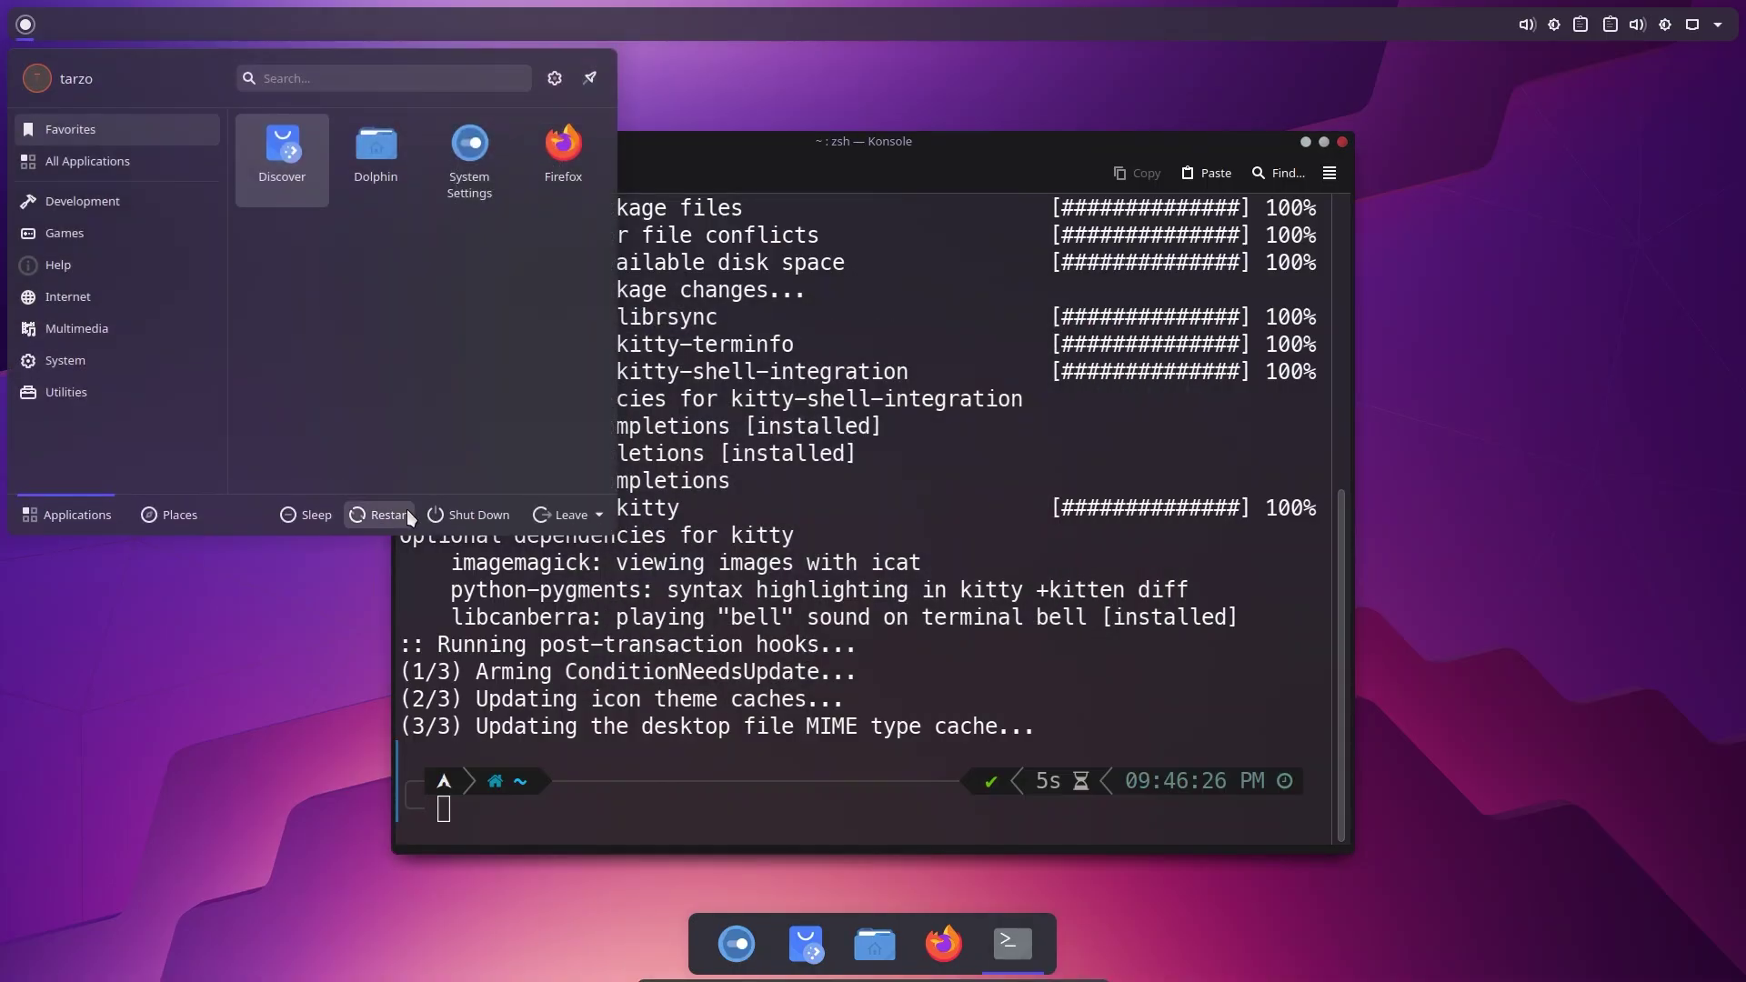
{"action": "left_click", "coordinate": [564, 519]}
{"action": "left_click", "coordinate": [577, 569]}
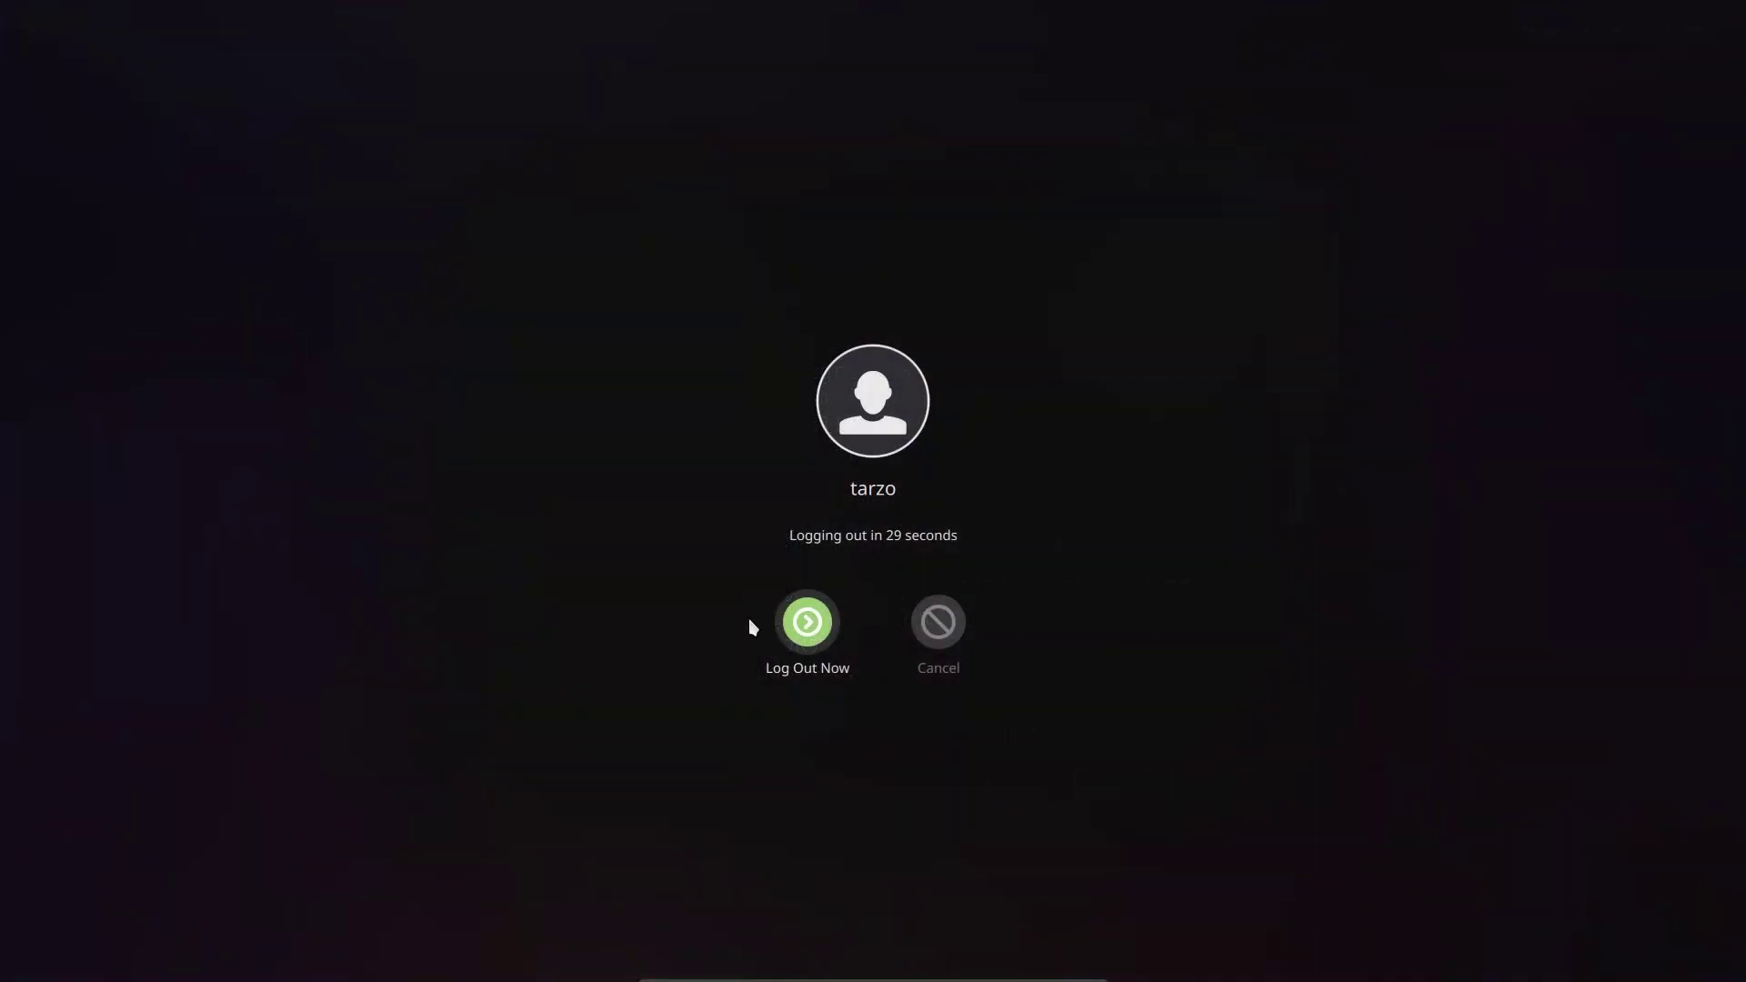
{"action": "left_click", "coordinate": [804, 625]}
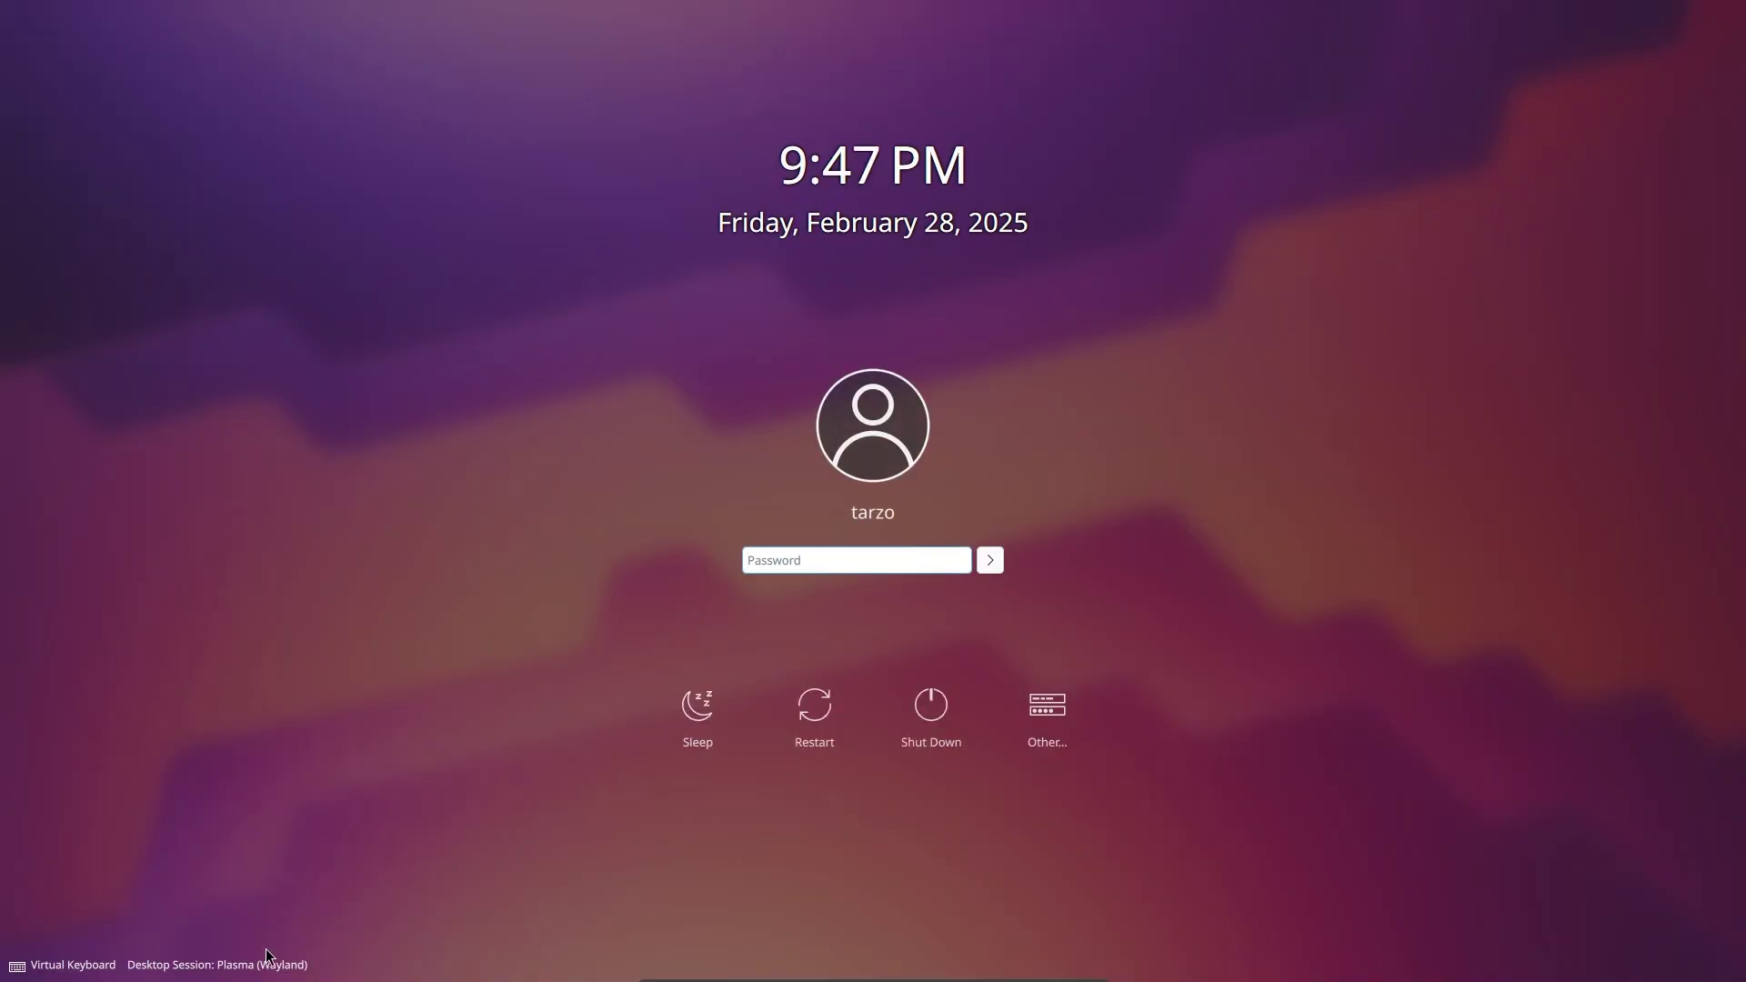
{"action": "left_click", "coordinate": [264, 958]}
{"action": "left_click", "coordinate": [258, 904]}
{"action": "type", "text": "*****"}
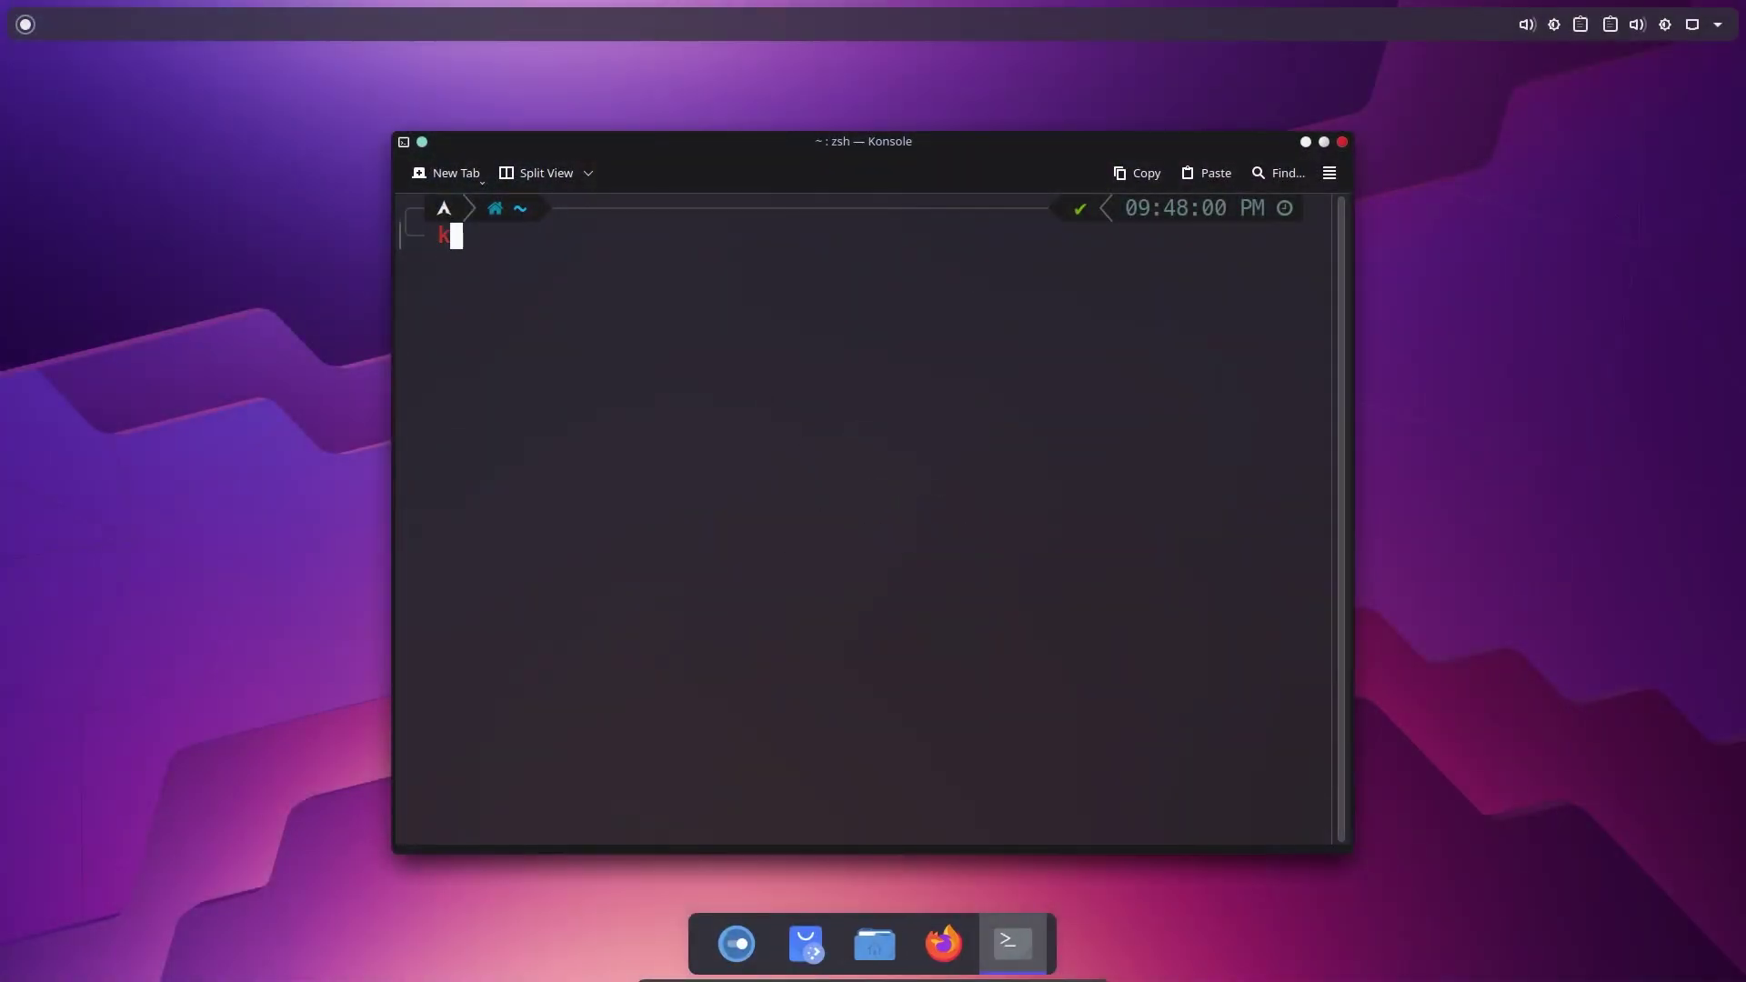
Launch kitty from the Konsole terminal, close its window and clear the terminal
{"action": "key", "text": "Return"}
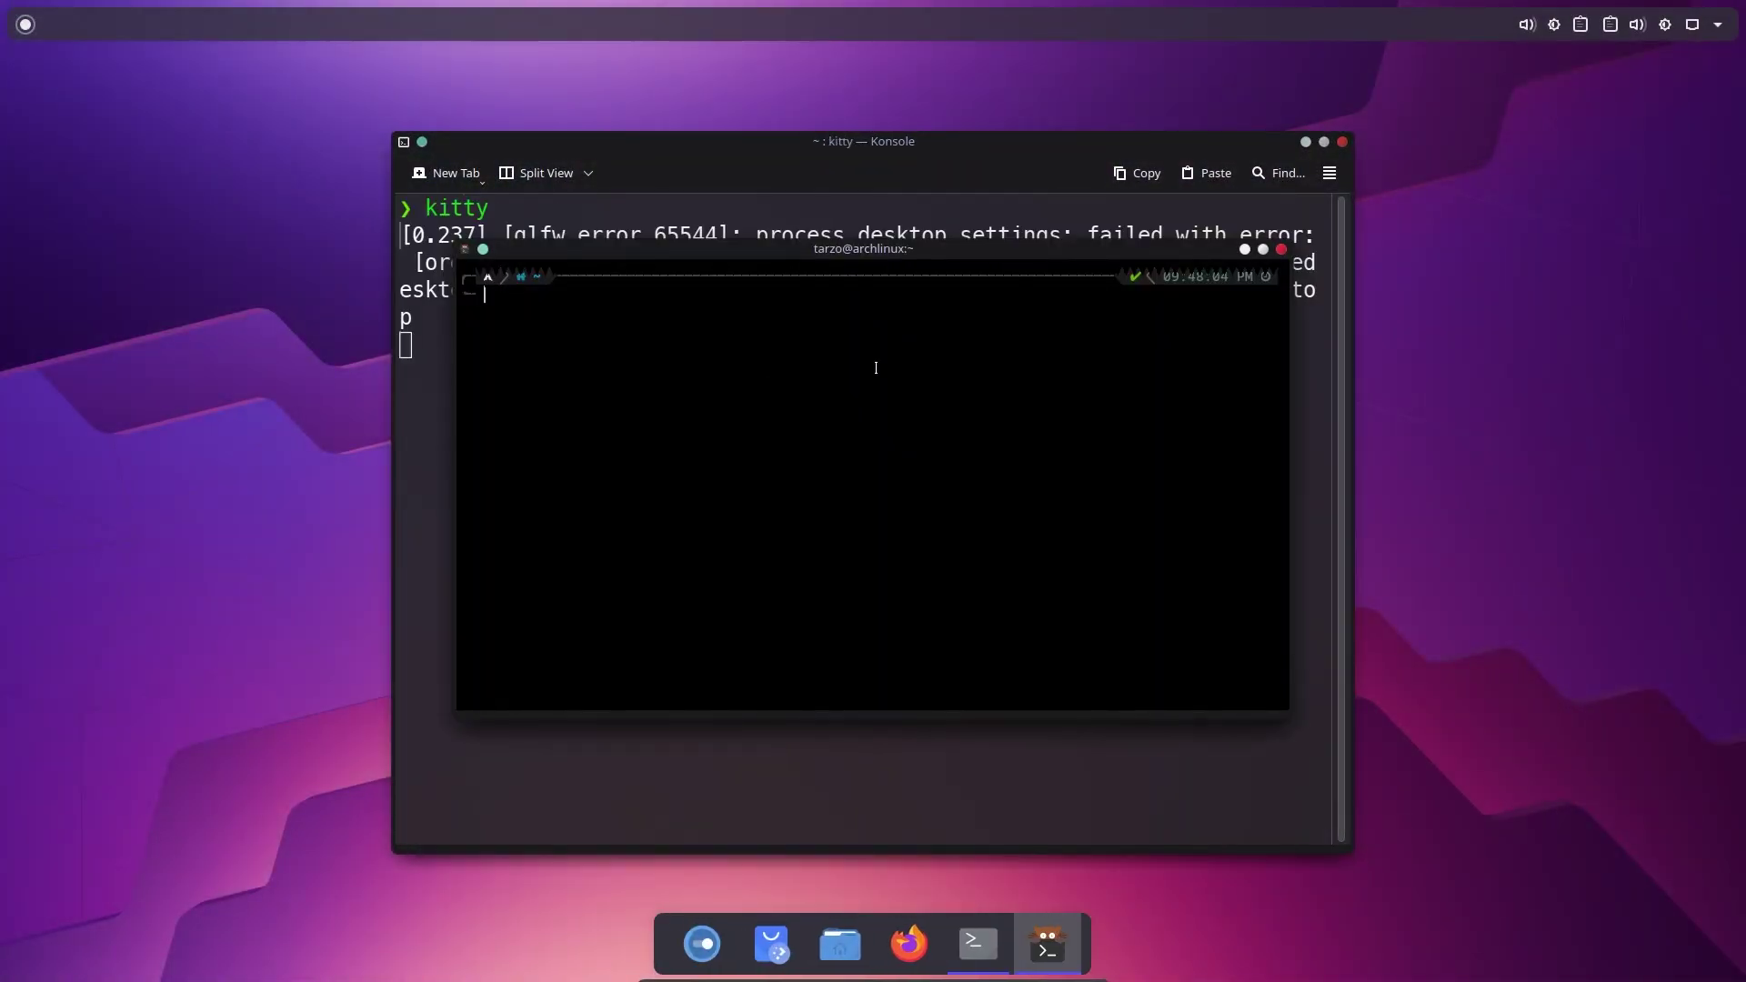
{"action": "left_click", "coordinate": [1281, 256]}
{"action": "key", "text": "ctrl+l"}
Open ~/.config/hypr/hyprland.conf with sudo nano and enter the account password
{"action": "key", "text": "Up"}
{"action": "key", "text": "Up"}
{"action": "key", "text": "Up"}
{"action": "key", "text": "Up"}
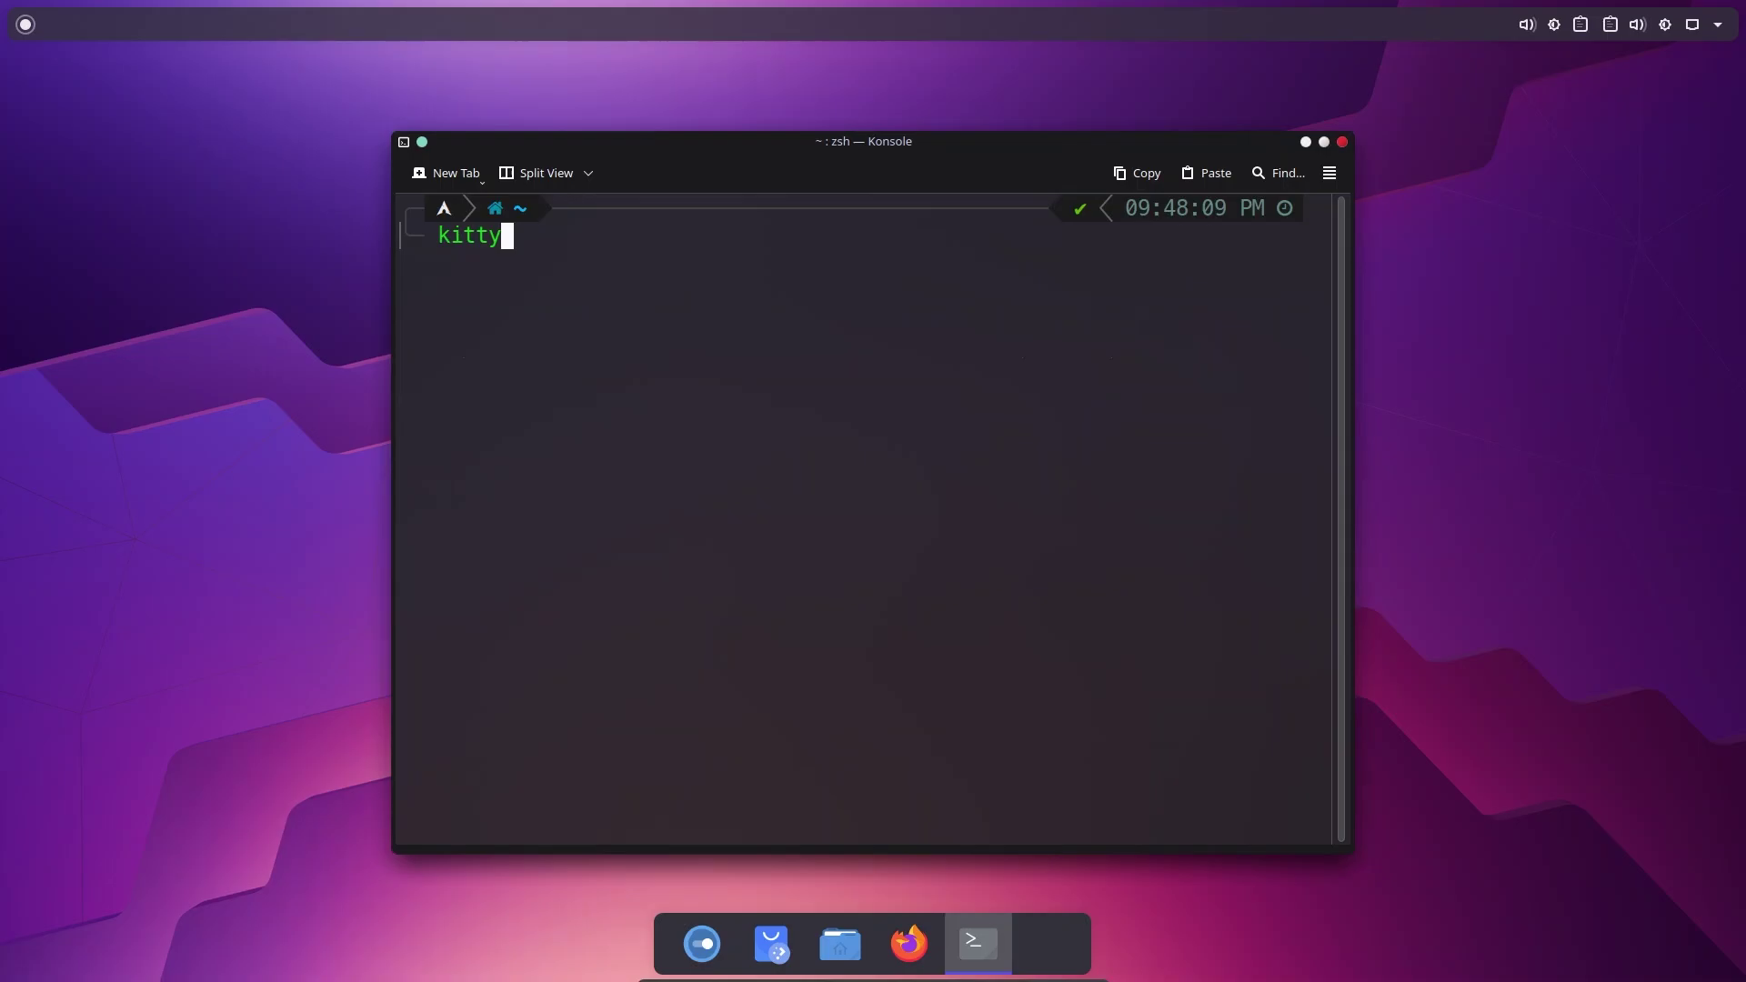
{"action": "key", "text": "Up"}
{"action": "key", "text": "Return"}
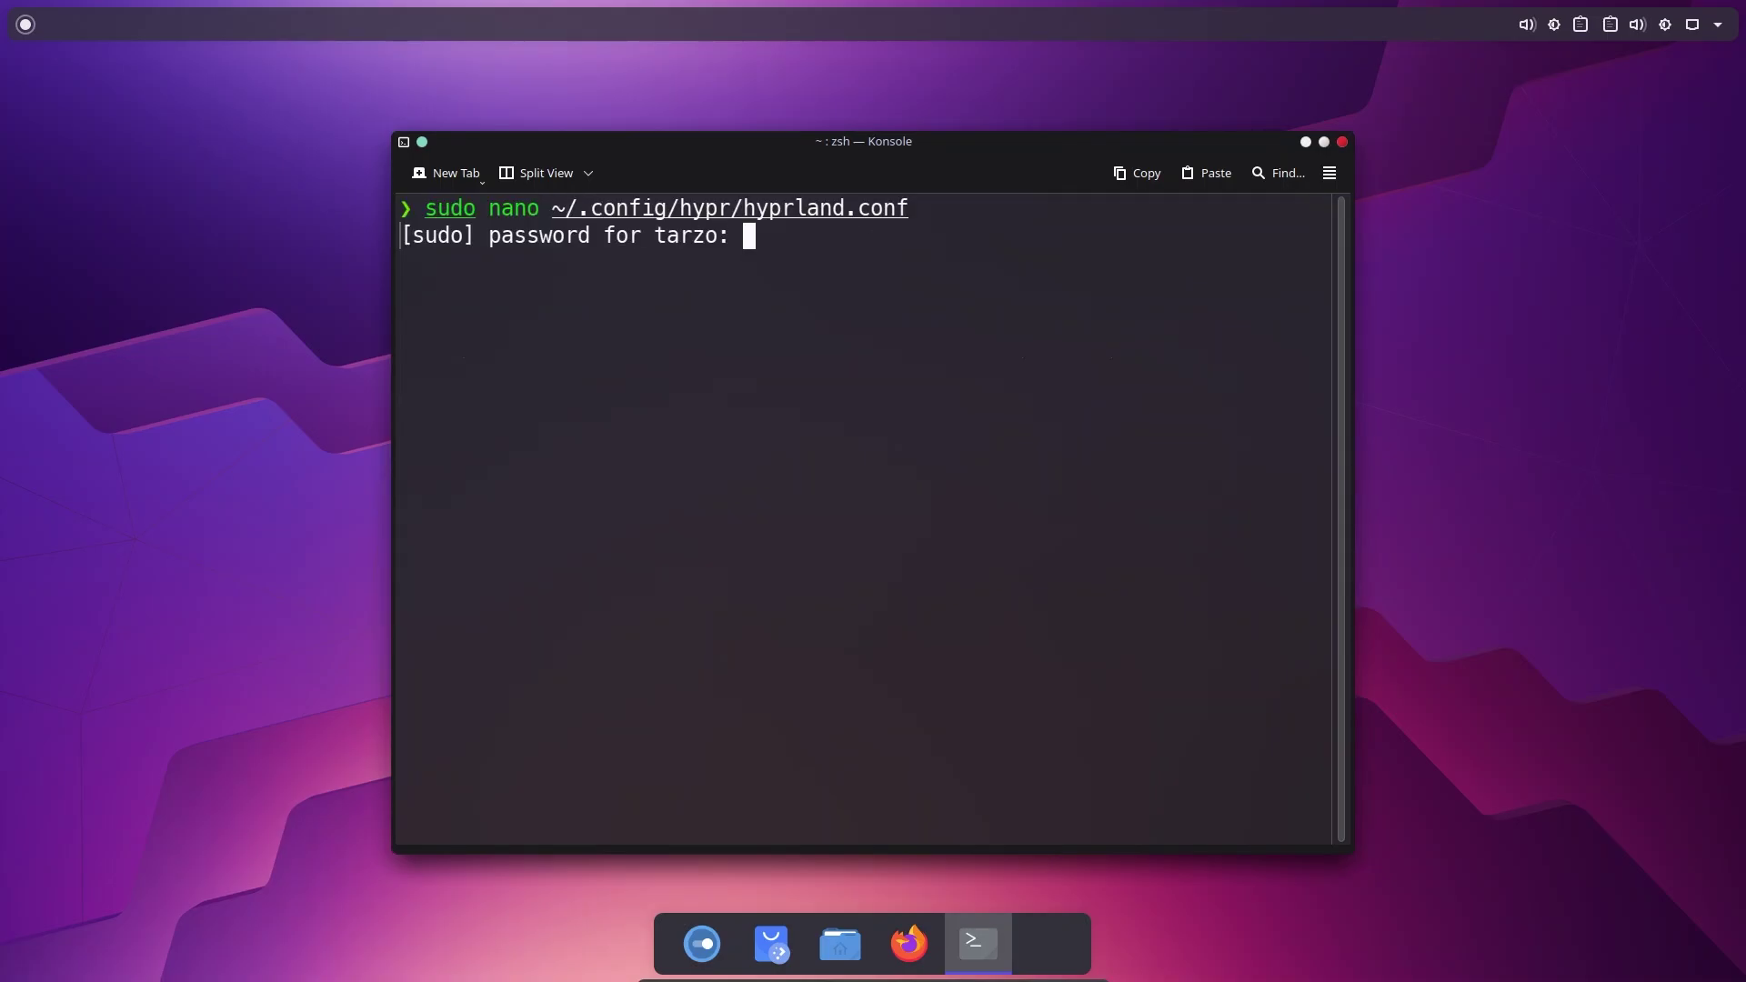
{"action": "key", "text": "Return"}
Set $terminal to konsole in the My Programs section of hyprland.conf and save the file
{"action": "key", "text": "Down"}
{"action": "key", "text": "Down"}
{"action": "key", "text": "Down"}
{"action": "key", "text": "Down"}
{"action": "key", "text": "Down"}
{"action": "key", "text": "Down"}
{"action": "key", "text": "Down"}
{"action": "key", "text": "Down"}
{"action": "key", "text": "Down"}
{"action": "key", "text": "Down"}
{"action": "key", "text": "Down"}
{"action": "key", "text": "Down"}
{"action": "key", "text": "Down"}
{"action": "key", "text": "Down"}
{"action": "key", "text": "Down"}
{"action": "key", "text": "Down"}
{"action": "key", "text": "Down"}
{"action": "key", "text": "Down"}
{"action": "key", "text": "Down"}
{"action": "key", "text": "Down"}
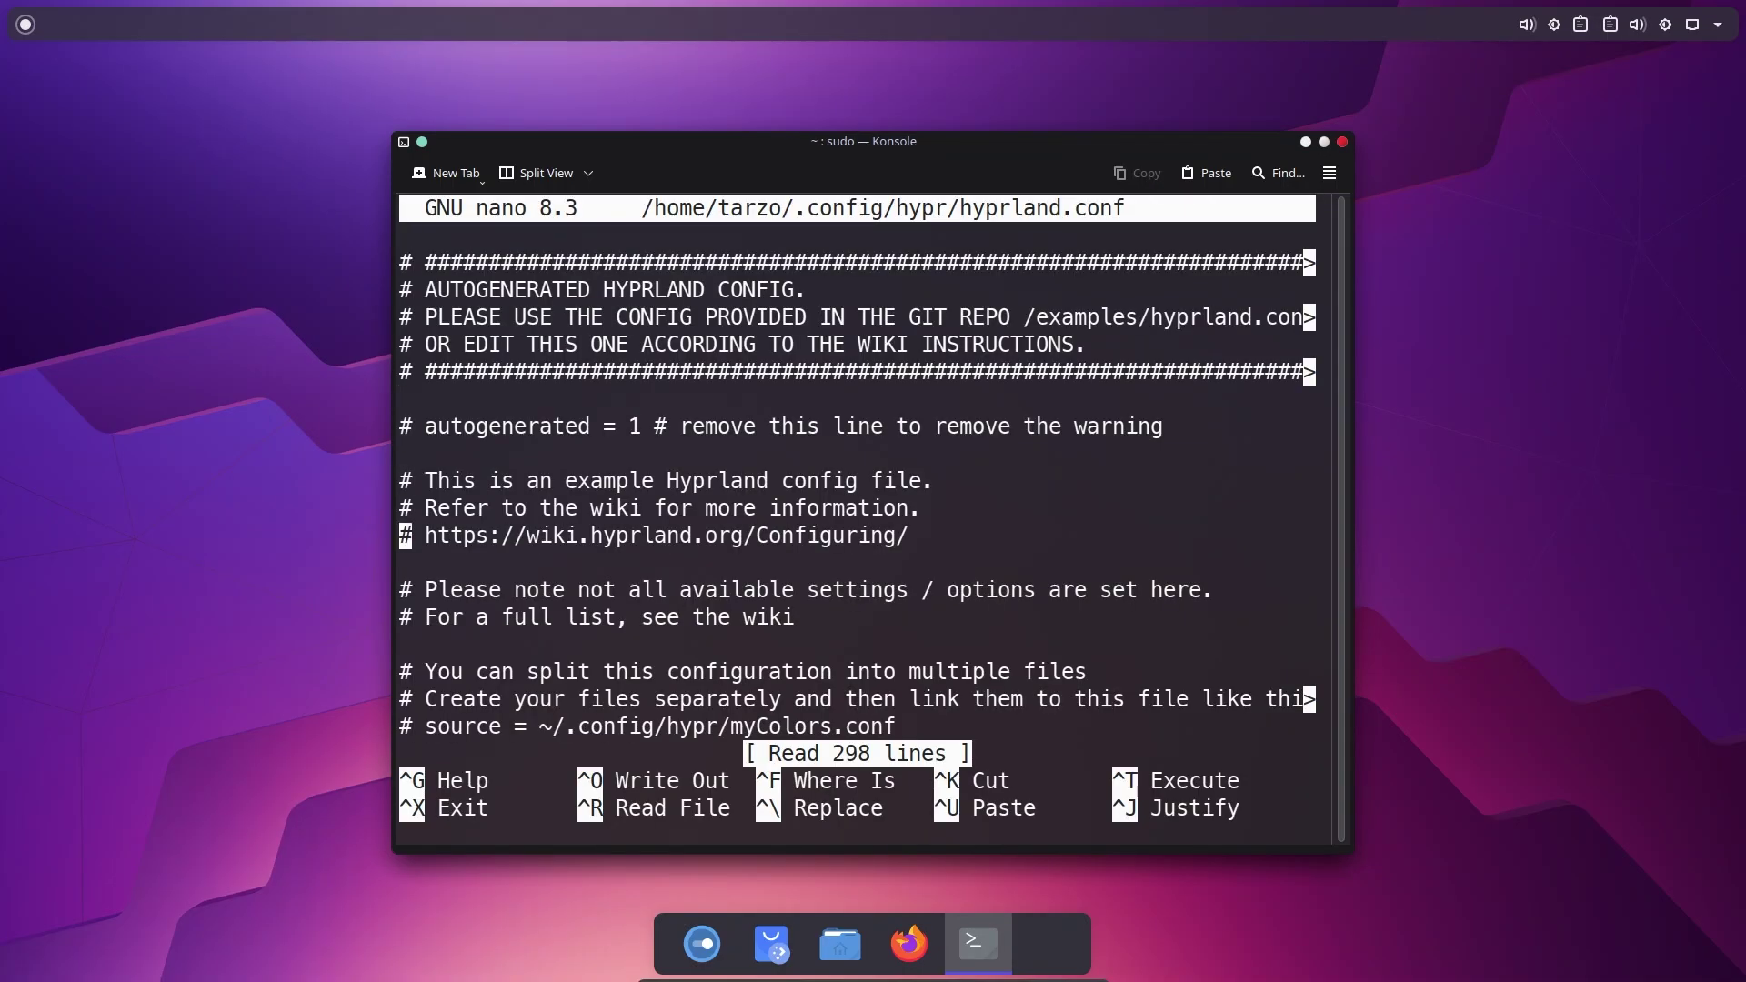
{"action": "key", "text": "Up"}
{"action": "key", "text": "Up"}
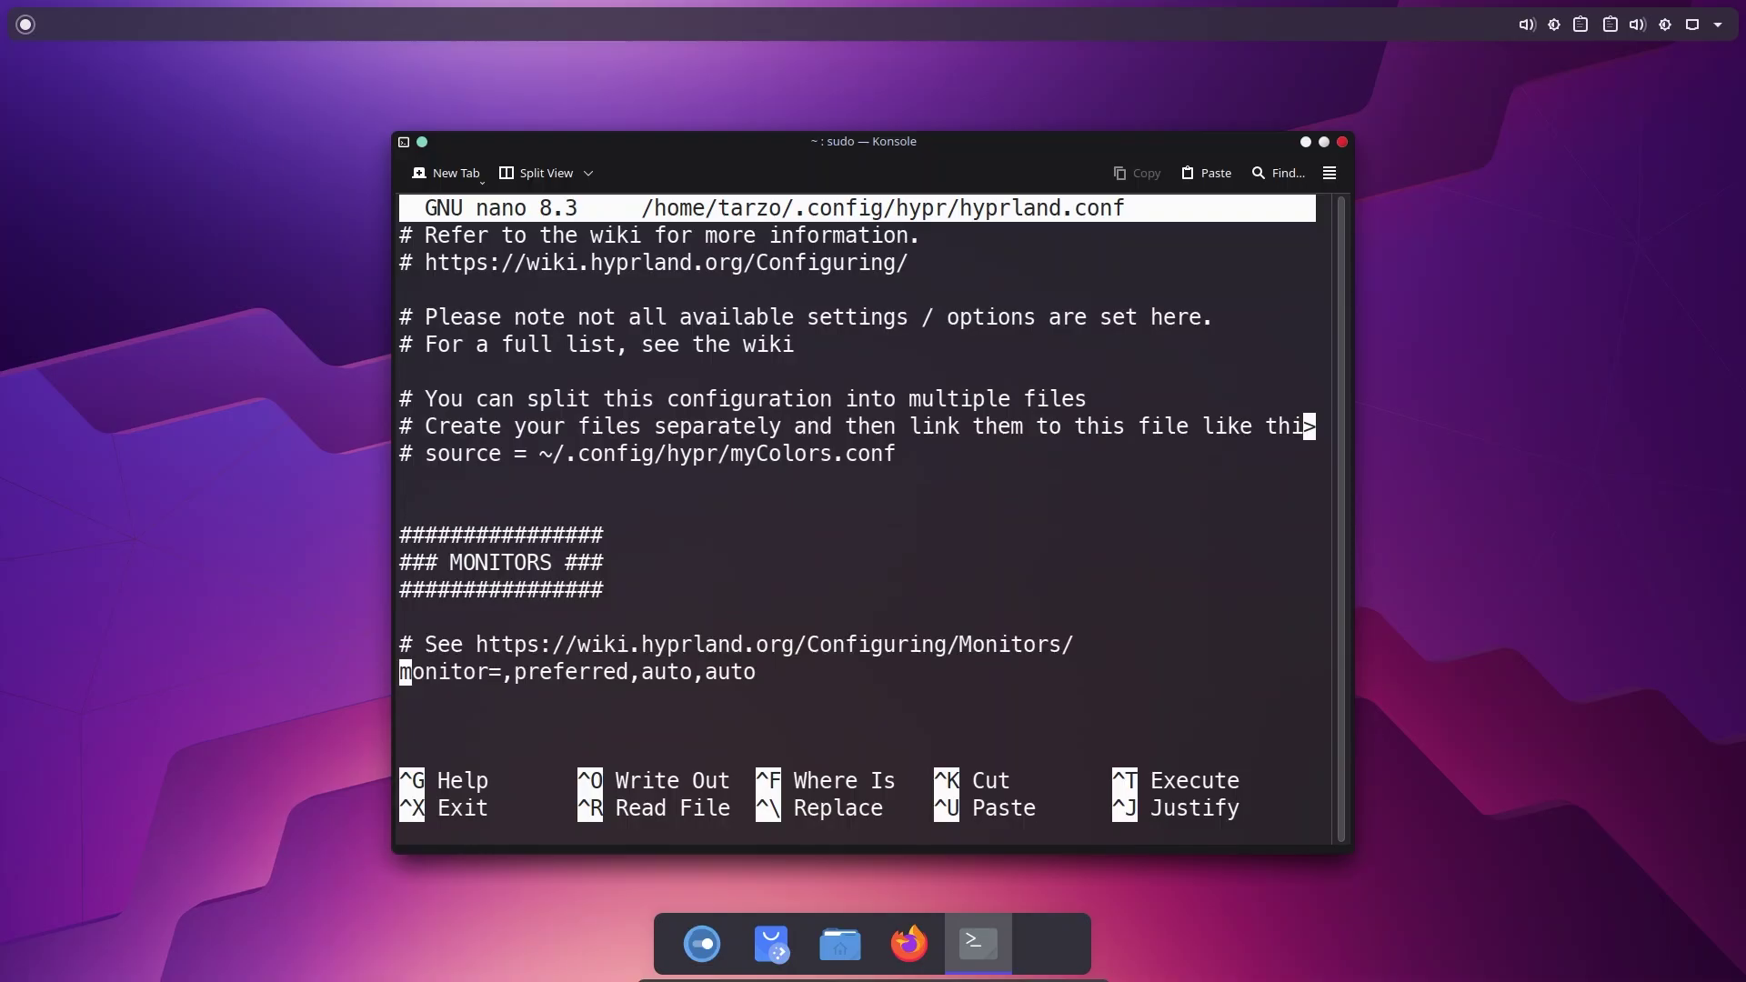
{"action": "key", "text": "Down"}
{"action": "key", "text": "Down"}
{"action": "key", "text": "Down"}
{"action": "key", "text": "Down"}
{"action": "key", "text": "Down"}
{"action": "key", "text": "Down"}
{"action": "key", "text": "Down"}
{"action": "key", "text": "Down"}
{"action": "key", "text": "Down"}
{"action": "key", "text": "Down"}
{"action": "key", "text": "Down"}
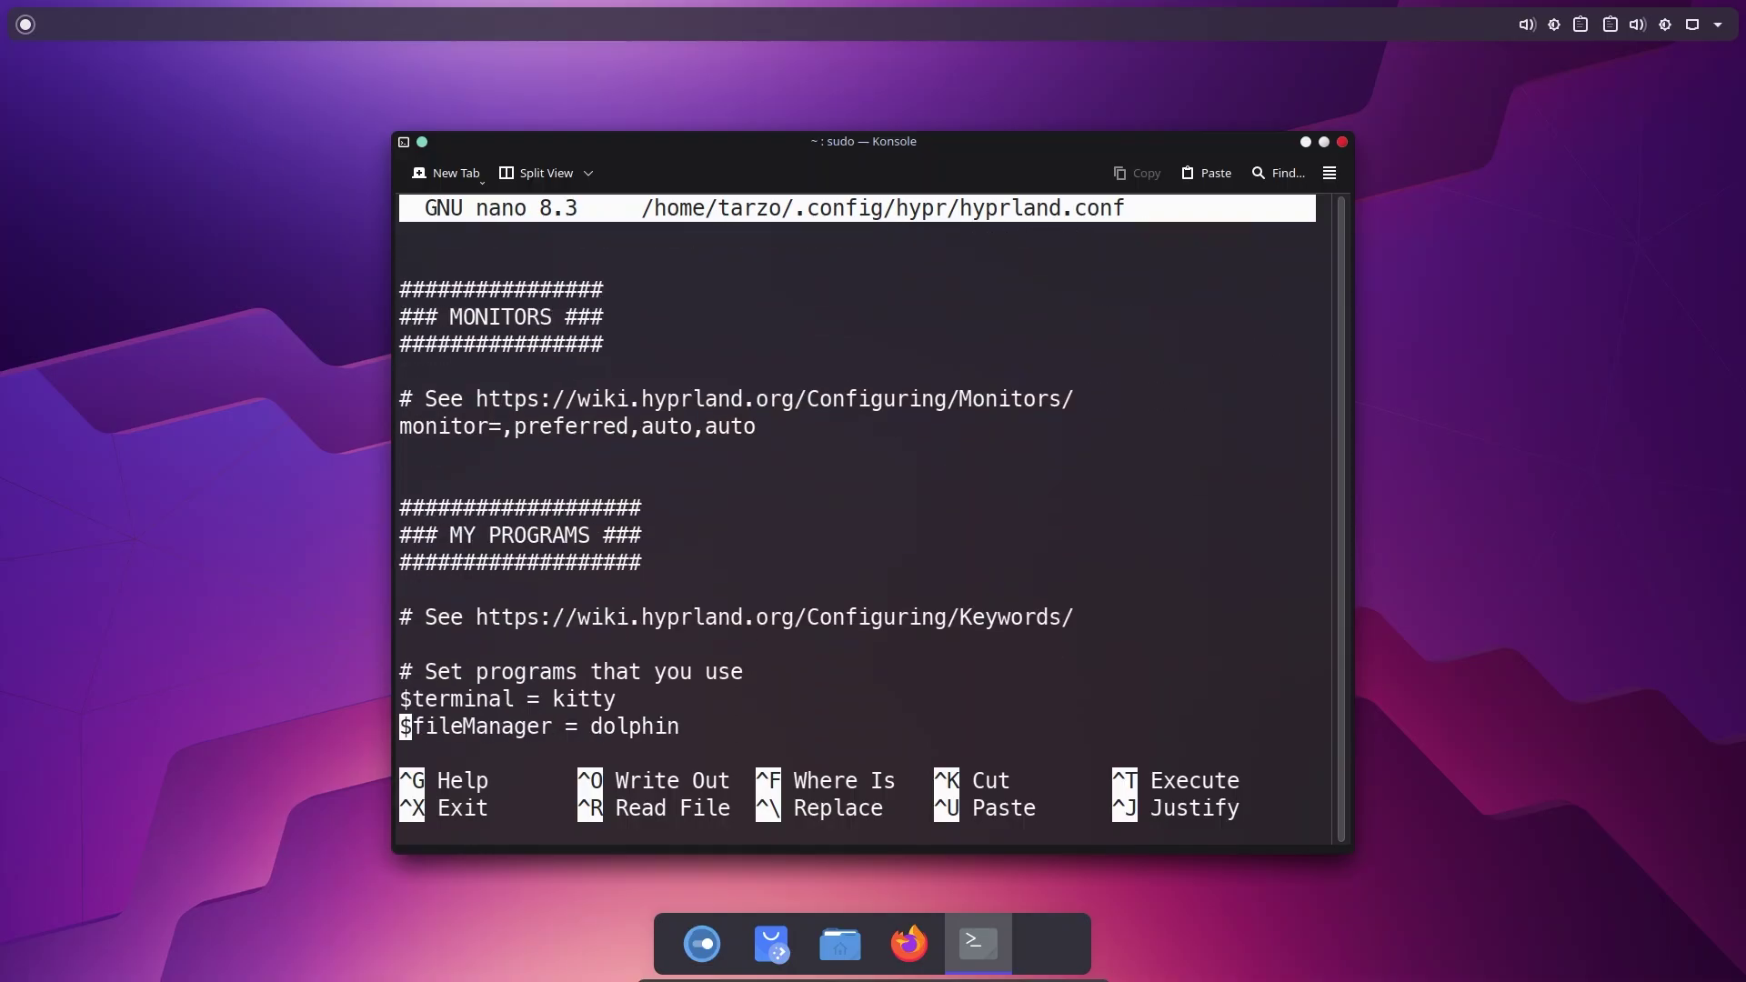
{"action": "key", "text": "Up"}
{"action": "key", "text": "Right"}
{"action": "key", "text": "Right"}
{"action": "key", "text": "Right"}
{"action": "key", "text": "Right"}
{"action": "key", "text": "Right"}
{"action": "key", "text": "Right"}
{"action": "key", "text": "Right"}
{"action": "key", "text": "Right"}
{"action": "key", "text": "Right"}
{"action": "key", "text": "Right"}
{"action": "key", "text": "Right"}
{"action": "key", "text": "Right"}
{"action": "key", "text": "Right"}
{"action": "key", "text": "Right"}
{"action": "key", "text": "Right"}
{"action": "key", "text": "Right"}
{"action": "key", "text": "Right"}
{"action": "key", "text": "BackSpace"}
{"action": "key", "text": "BackSpace"}
{"action": "key", "text": "BackSpace"}
{"action": "key", "text": "BackSpace"}
{"action": "type", "text": "ons"}
{"action": "key", "text": "BackSpace"}
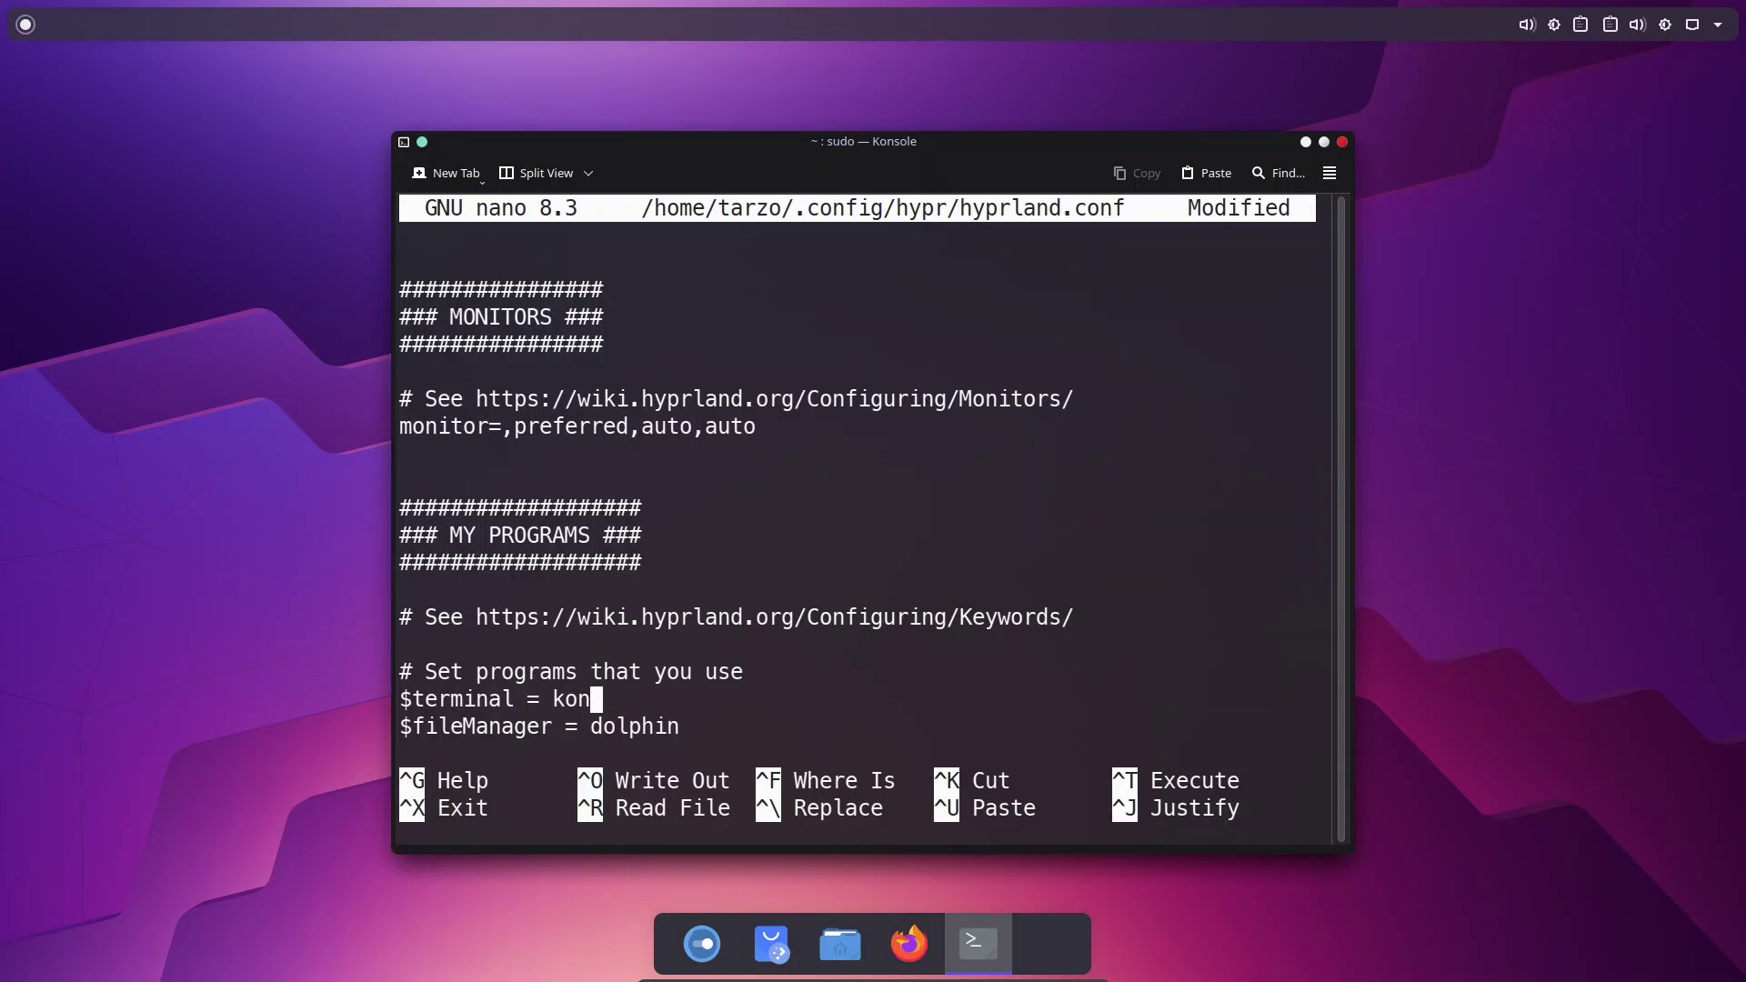
{"action": "type", "text": "sole"}
{"action": "key", "text": "ctrl+s"}
Look through hyprland.conf from the menu program setting past autostart, environment, appearance and animation settings to the keybindings
{"action": "key", "text": "Down"}
{"action": "key", "text": "Down"}
{"action": "key", "text": "Down"}
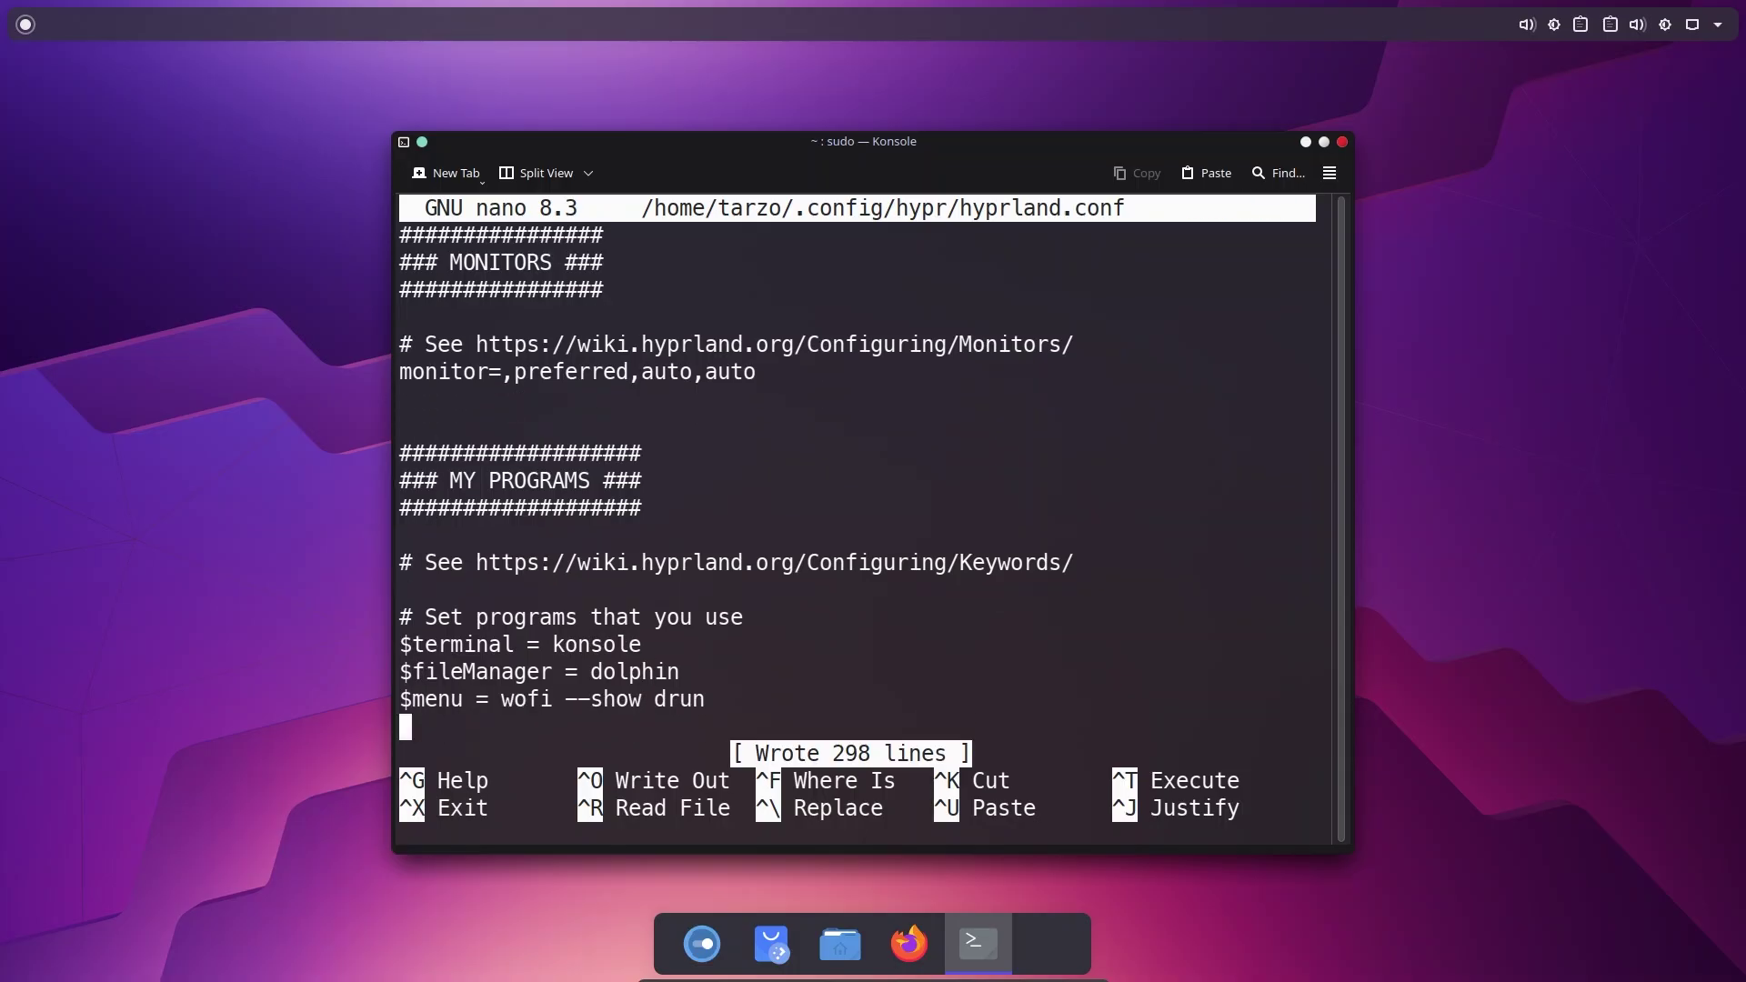
{"action": "key", "text": "Up"}
{"action": "key", "text": "Up"}
{"action": "key", "text": "Up"}
{"action": "key", "text": "Down"}
{"action": "key", "text": "Down"}
{"action": "key", "text": "Down"}
{"action": "key", "text": "Down"}
{"action": "key", "text": "Down"}
{"action": "key", "text": "Down"}
{"action": "key", "text": "Down"}
{"action": "key", "text": "Down"}
{"action": "key", "text": "Down"}
{"action": "key", "text": "Down"}
{"action": "key", "text": "Down"}
{"action": "key", "text": "Down"}
{"action": "key", "text": "Down"}
{"action": "key", "text": "Down"}
{"action": "key", "text": "Down"}
{"action": "key", "text": "Down"}
{"action": "key", "text": "Down"}
{"action": "key", "text": "Down"}
{"action": "key", "text": "Down"}
{"action": "key", "text": "Down"}
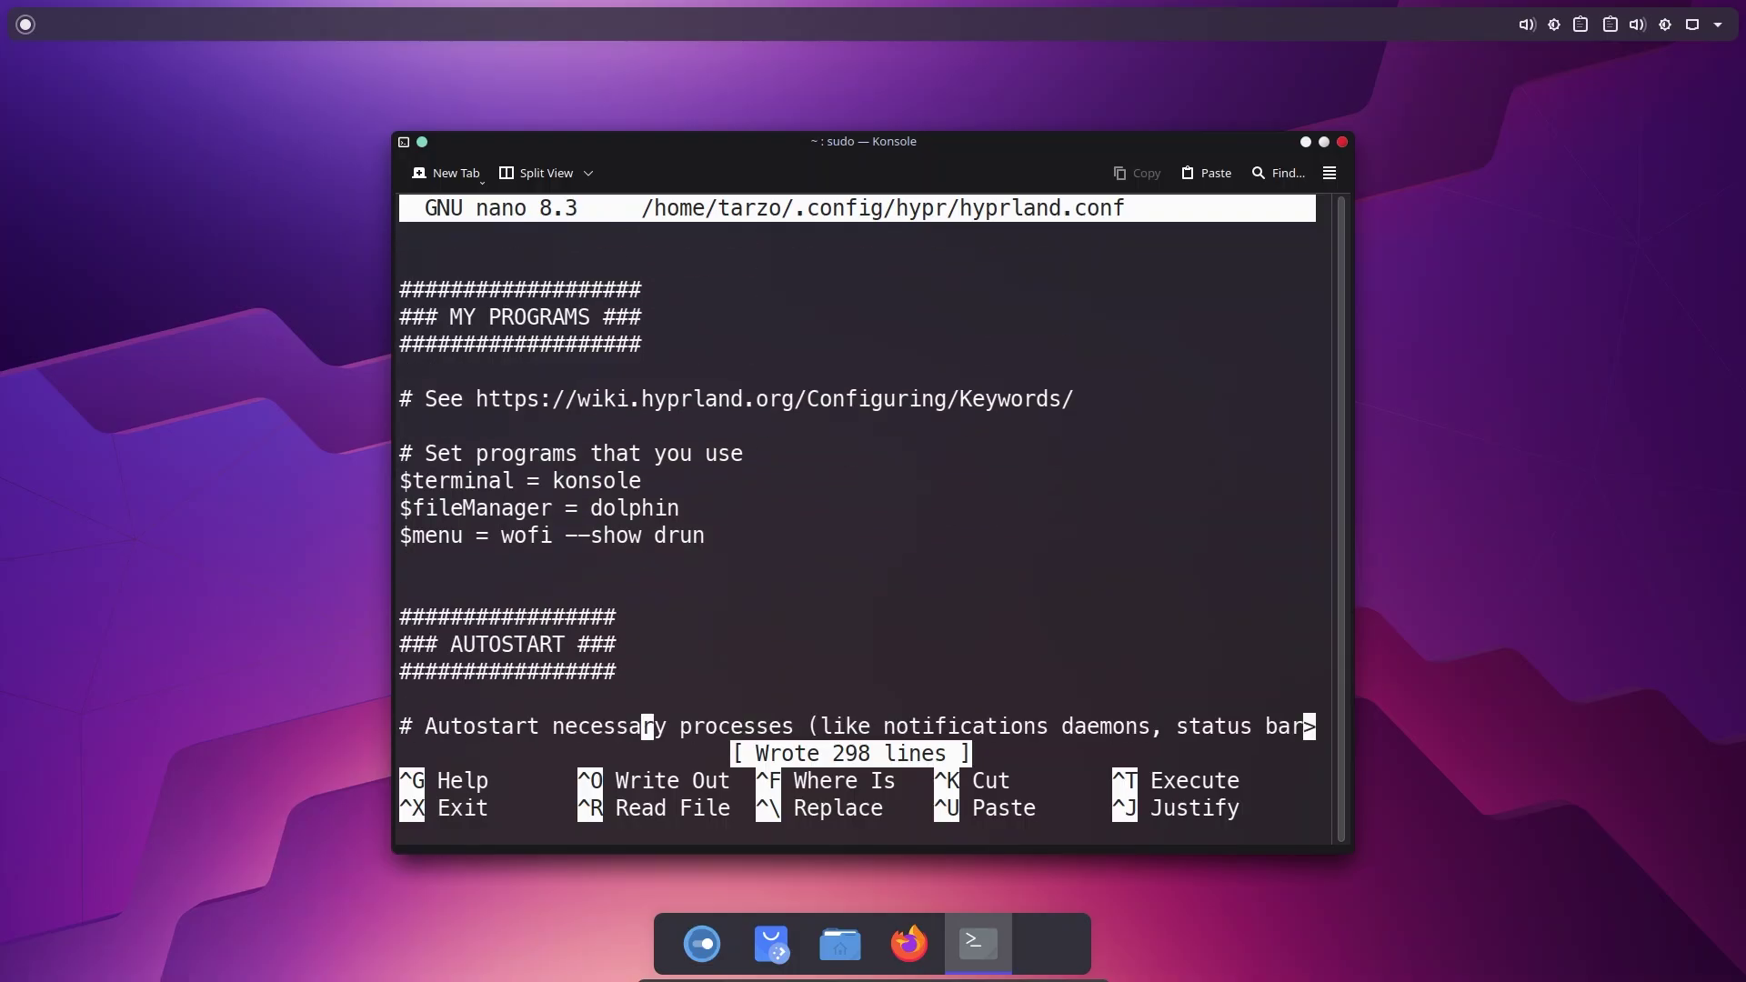
{"action": "key", "text": "Up"}
{"action": "key", "text": "Down"}
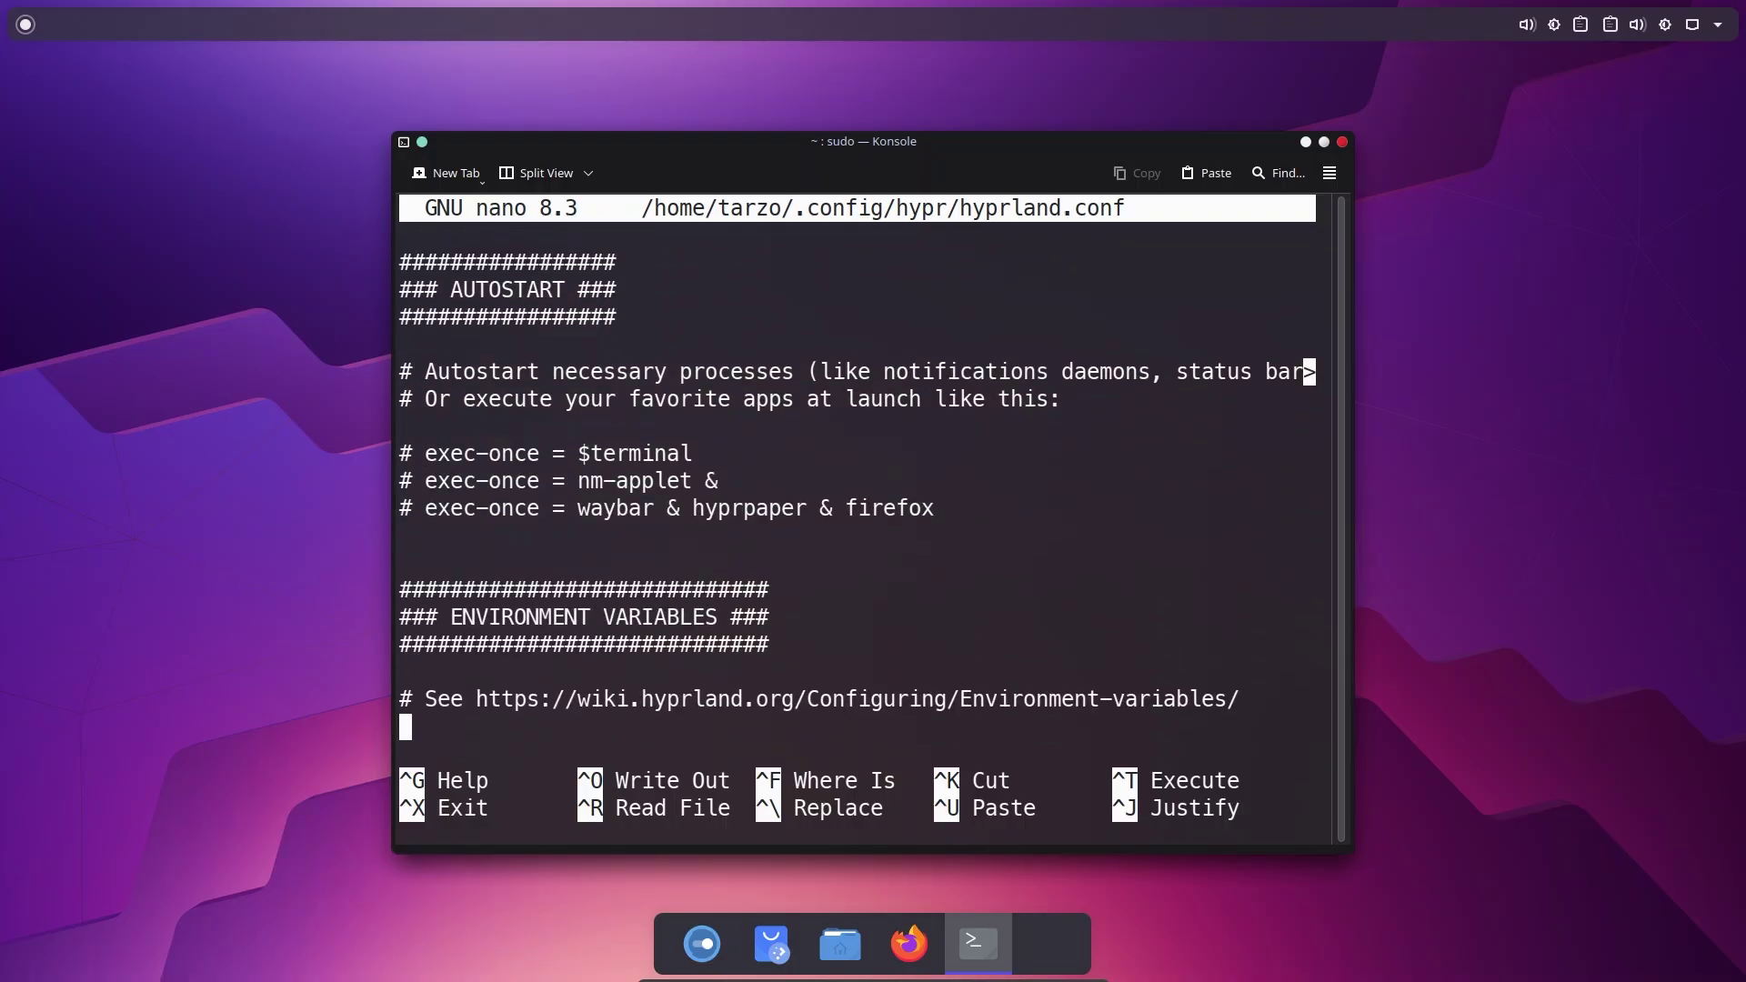
{"action": "key", "text": "Down"}
{"action": "key", "text": "Down"}
{"action": "key", "text": "Down"}
{"action": "key", "text": "Down"}
{"action": "key", "text": "Down"}
{"action": "key", "text": "Down"}
{"action": "key", "text": "Down"}
{"action": "key", "text": "Down"}
{"action": "key", "text": "Down"}
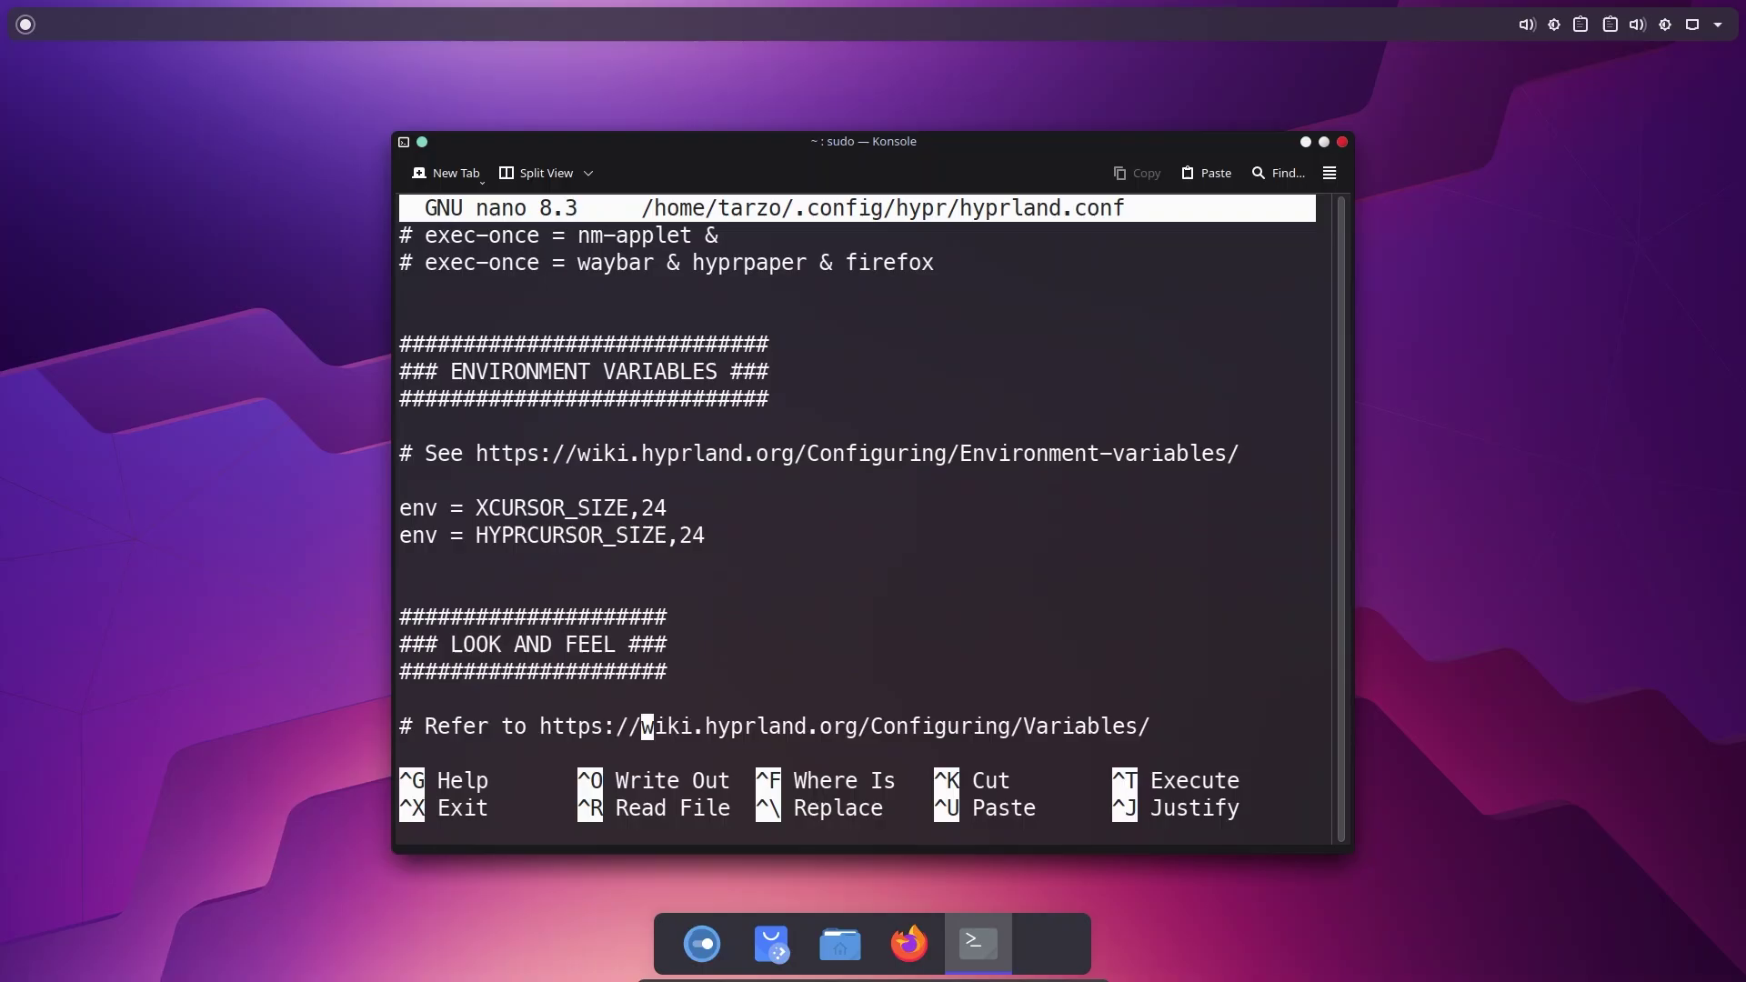
{"action": "key", "text": "Down"}
{"action": "key", "text": "Down"}
{"action": "key", "text": "Down"}
{"action": "key", "text": "Down"}
{"action": "key", "text": "Down"}
{"action": "key", "text": "Down"}
{"action": "key", "text": "Down"}
{"action": "key", "text": "Down"}
{"action": "key", "text": "Down"}
{"action": "key", "text": "Down"}
{"action": "key", "text": "Down"}
{"action": "key", "text": "Down"}
{"action": "key", "text": "Down"}
{"action": "key", "text": "Down"}
{"action": "key", "text": "Down"}
{"action": "key", "text": "Down"}
{"action": "key", "text": "Down"}
{"action": "key", "text": "Down"}
{"action": "key", "text": "Down"}
{"action": "key", "text": "Down"}
{"action": "key", "text": "Down"}
{"action": "key", "text": "Down"}
{"action": "key", "text": "Down"}
{"action": "key", "text": "Down"}
{"action": "key", "text": "Down"}
{"action": "key", "text": "Down"}
{"action": "key", "text": "Down"}
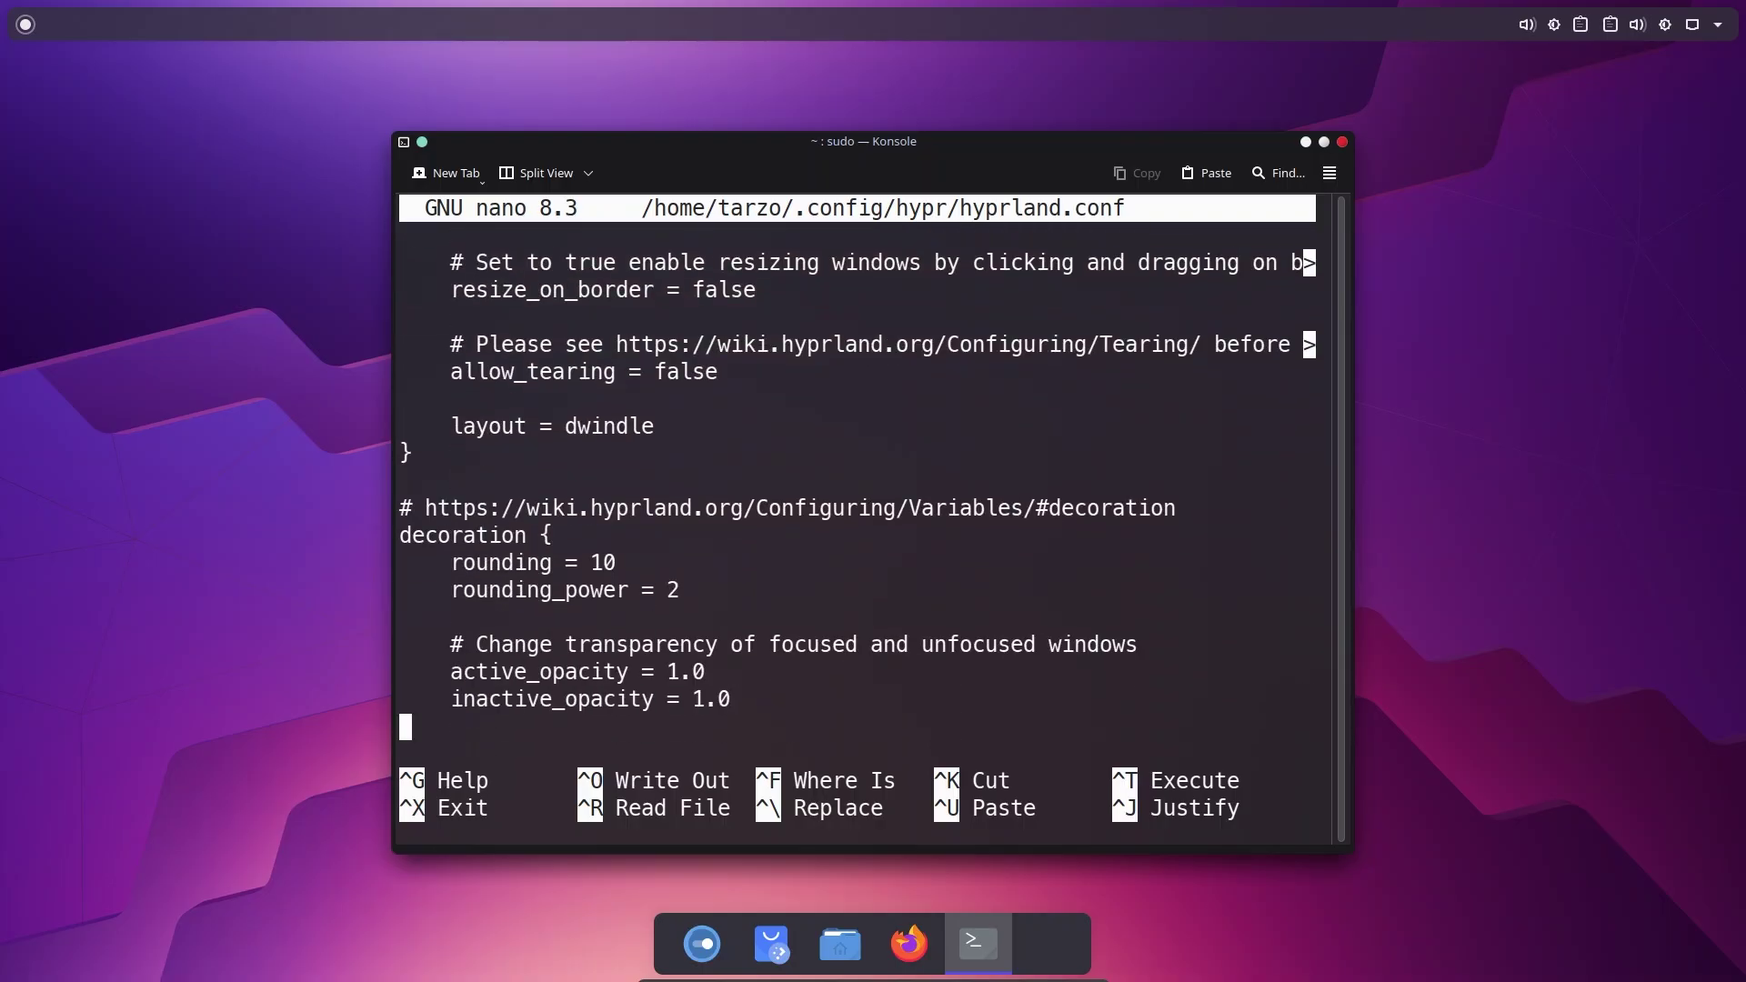
{"action": "key", "text": "Down"}
{"action": "key", "text": "Down"}
{"action": "key", "text": "Down"}
{"action": "key", "text": "Down"}
{"action": "key", "text": "Down"}
{"action": "key", "text": "Down"}
{"action": "key", "text": "Down"}
{"action": "key", "text": "Down"}
{"action": "key", "text": "Down"}
{"action": "key", "text": "Down"}
{"action": "key", "text": "Down"}
{"action": "key", "text": "Down"}
{"action": "key", "text": "Down"}
{"action": "key", "text": "Down"}
{"action": "key", "text": "Down"}
{"action": "key", "text": "Down"}
{"action": "key", "text": "Down"}
{"action": "key", "text": "Down"}
{"action": "key", "text": "Down"}
{"action": "key", "text": "Down"}
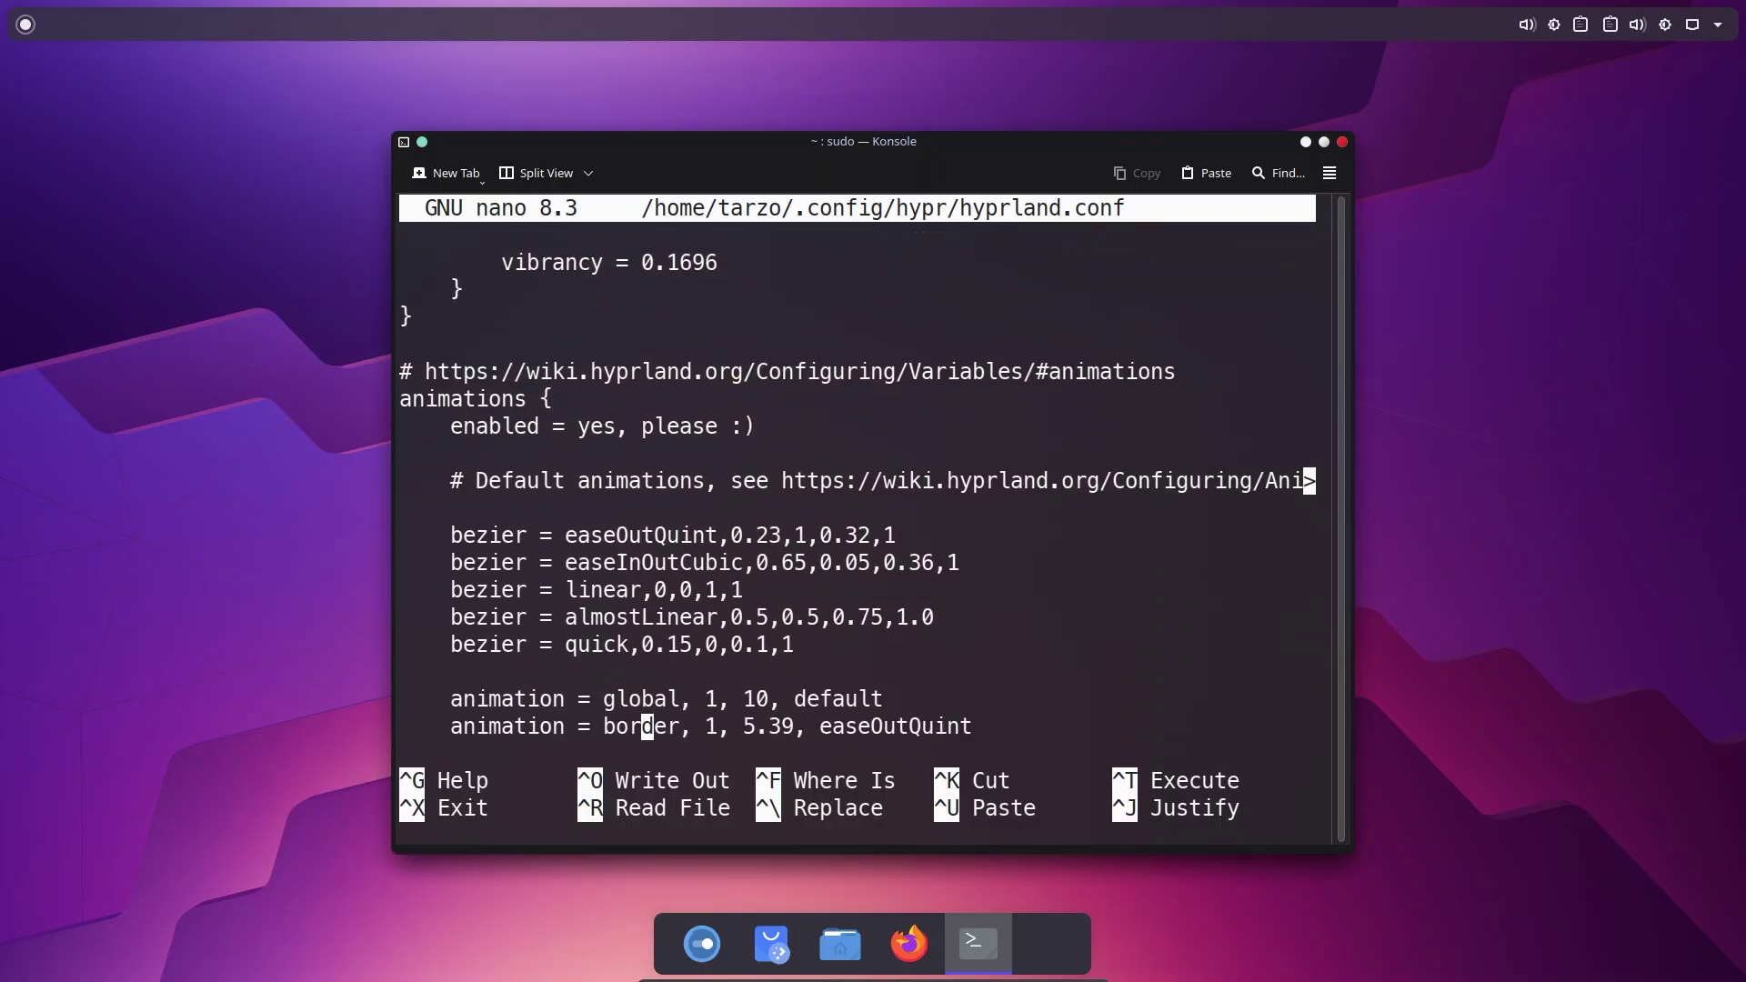
Examine the example $mainMod binds in the Keybindings section, including those for the terminal, file manager and menu
{"action": "key", "text": "Down"}
{"action": "key", "text": "Down"}
{"action": "key", "text": "Down"}
{"action": "key", "text": "Down"}
{"action": "key", "text": "Down"}
{"action": "key", "text": "Down"}
{"action": "key", "text": "Down"}
{"action": "key", "text": "Down"}
{"action": "key", "text": "Down"}
{"action": "key", "text": "Down"}
{"action": "key", "text": "Down"}
{"action": "key", "text": "Down"}
{"action": "key", "text": "Down"}
{"action": "key", "text": "Down"}
{"action": "key", "text": "Down"}
{"action": "key", "text": "Down"}
{"action": "key", "text": "Down"}
{"action": "key", "text": "Down"}
{"action": "key", "text": "Down"}
{"action": "key", "text": "Down"}
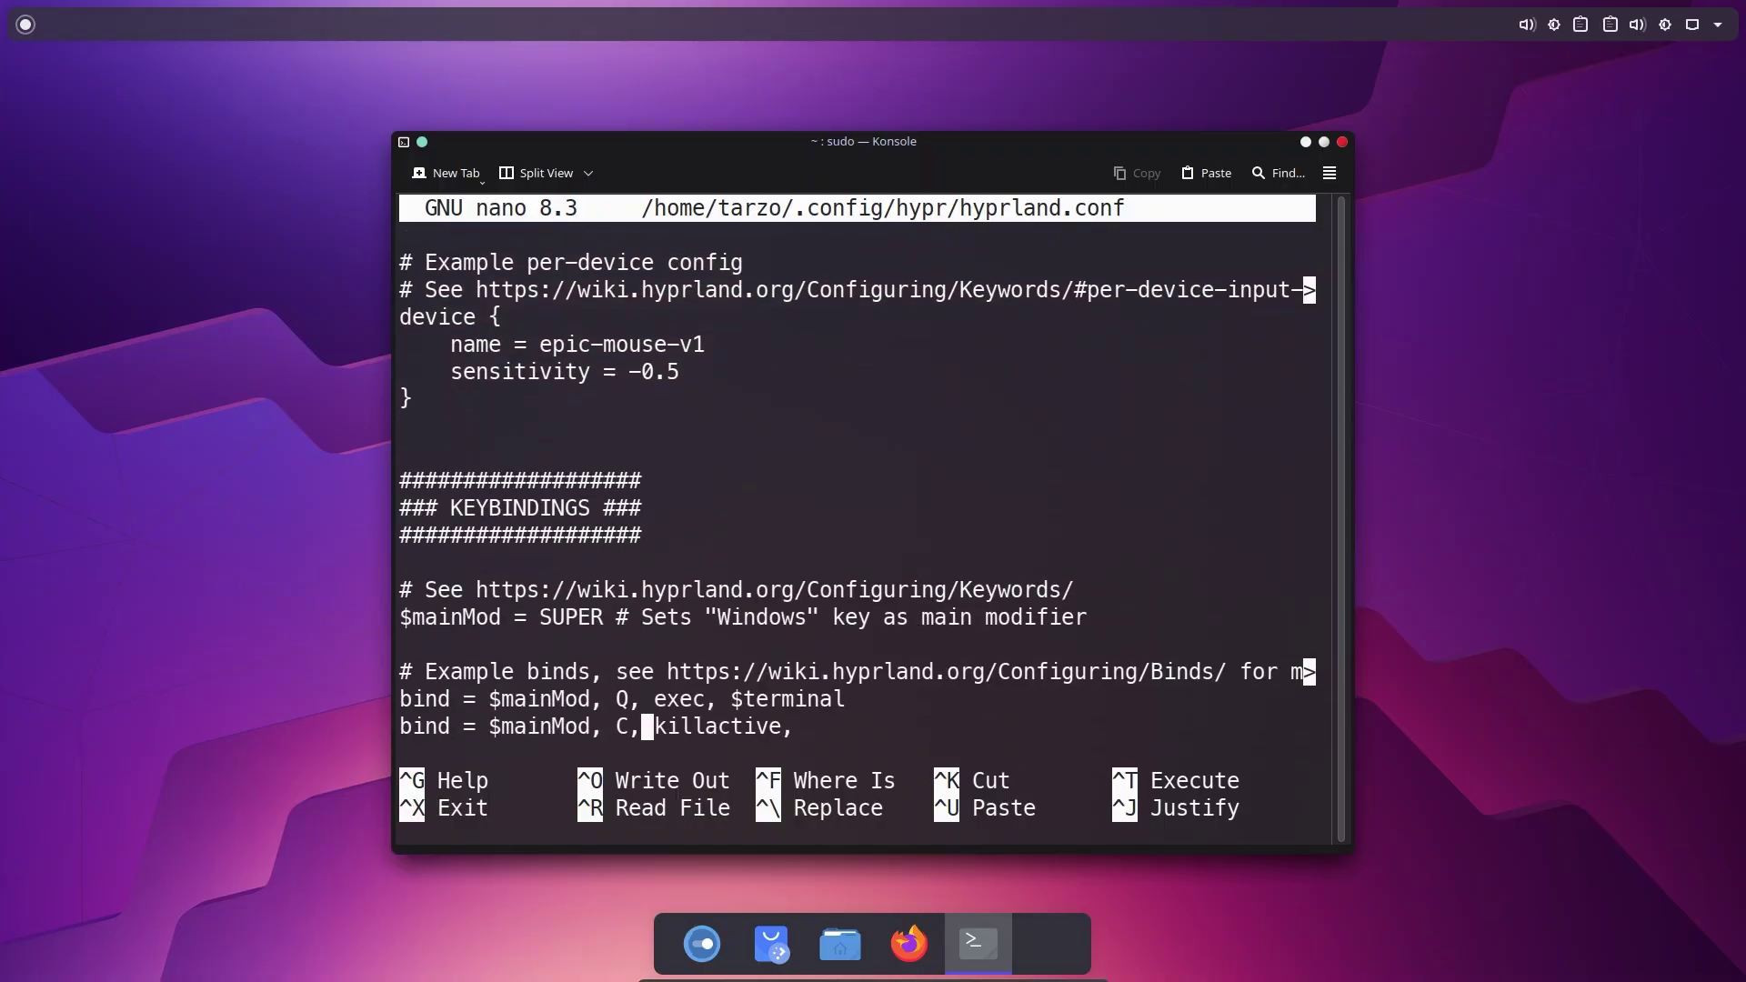
{"action": "key", "text": "Up"}
{"action": "key", "text": "Up"}
{"action": "key", "text": "Up"}
{"action": "key", "text": "Up"}
{"action": "key", "text": "Up"}
{"action": "key", "text": "Up"}
{"action": "key", "text": "Up"}
{"action": "key", "text": "Up"}
{"action": "key", "text": "Up"}
{"action": "key", "text": "Up"}
{"action": "key", "text": "Up"}
{"action": "key", "text": "Up"}
{"action": "key", "text": "Up"}
{"action": "key", "text": "Up"}
{"action": "key", "text": "Up"}
{"action": "key", "text": "Up"}
{"action": "key", "text": "Up"}
{"action": "key", "text": "Up"}
{"action": "key", "text": "Up"}
{"action": "key", "text": "Up"}
{"action": "key", "text": "Up"}
{"action": "key", "text": "Up"}
{"action": "key", "text": "Up"}
{"action": "key", "text": "Up"}
{"action": "key", "text": "Up"}
{"action": "key", "text": "Up"}
{"action": "key", "text": "Up"}
{"action": "key", "text": "Up"}
{"action": "key", "text": "Up"}
{"action": "key", "text": "Down"}
{"action": "key", "text": "Down"}
{"action": "key", "text": "Down"}
{"action": "key", "text": "Down"}
{"action": "key", "text": "Down"}
{"action": "key", "text": "Down"}
{"action": "key", "text": "Down"}
{"action": "key", "text": "Down"}
{"action": "key", "text": "Down"}
{"action": "key", "text": "Down"}
{"action": "key", "text": "Down"}
{"action": "key", "text": "Down"}
{"action": "key", "text": "Down"}
{"action": "key", "text": "Down"}
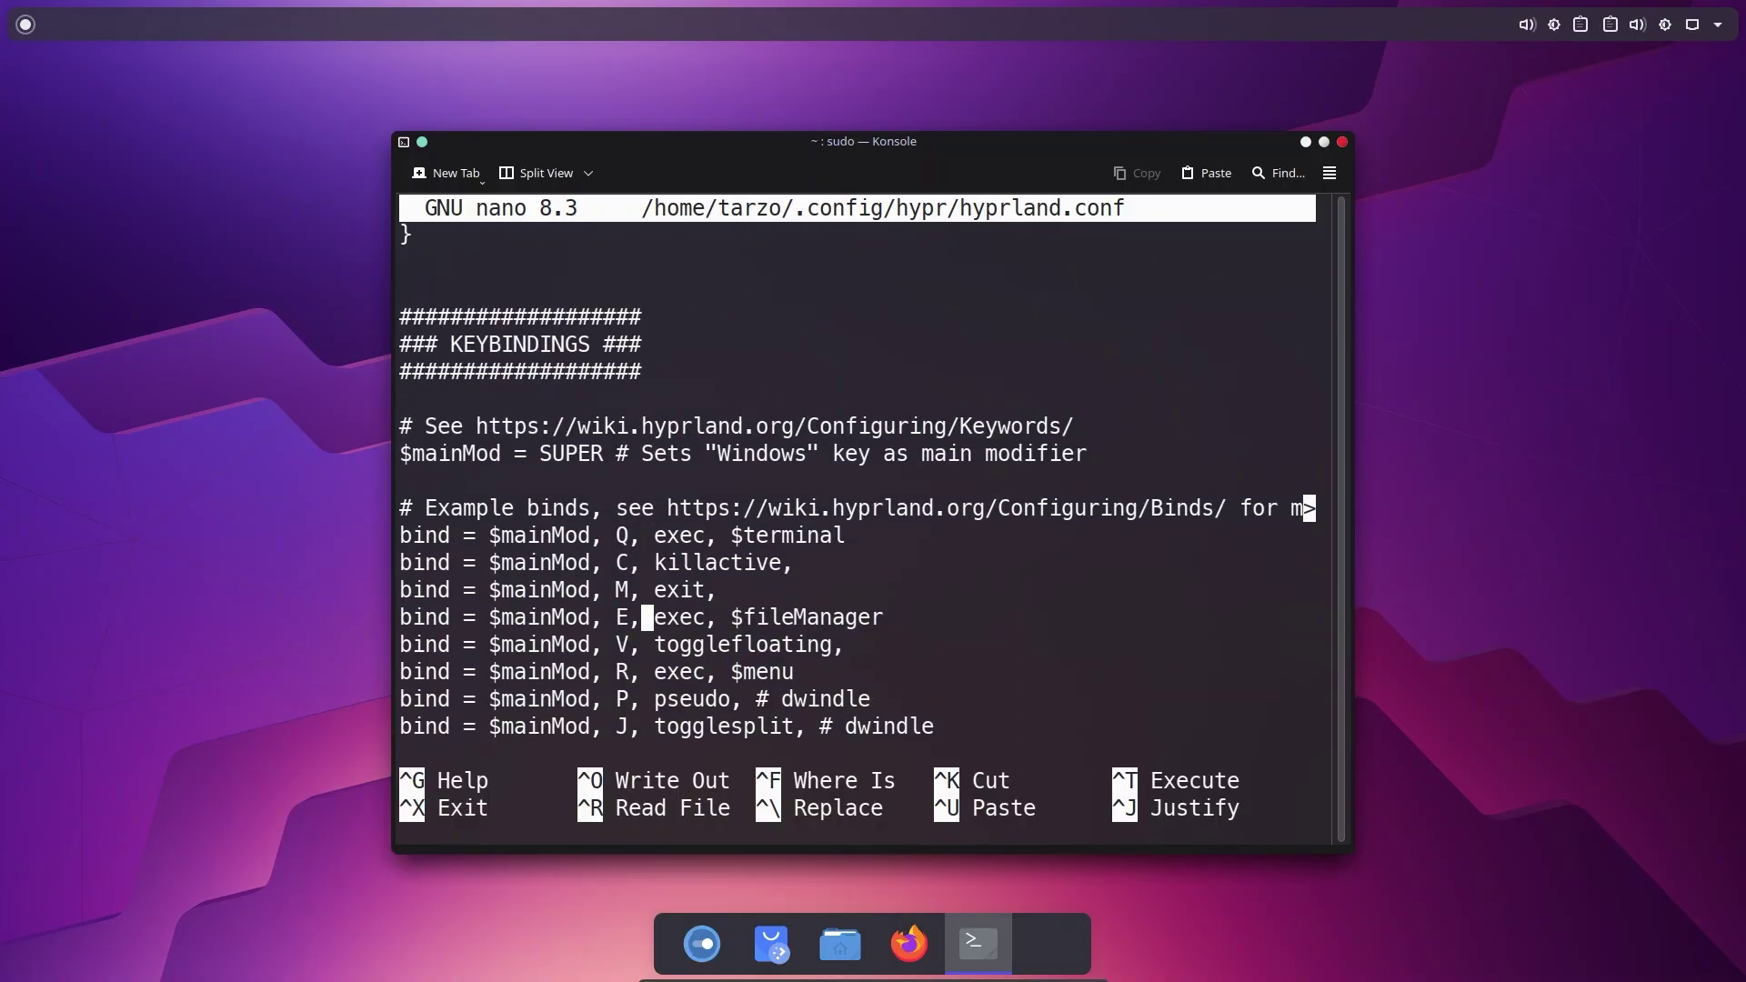
{"action": "key", "text": "Up"}
{"action": "key", "text": "Down"}
{"action": "key", "text": "Right"}
{"action": "key", "text": "Right"}
{"action": "key", "text": "Right"}
{"action": "key", "text": "Right"}
{"action": "key", "text": "Right"}
{"action": "key", "text": "Right"}
{"action": "key", "text": "Right"}
{"action": "key", "text": "Right"}
{"action": "key", "text": "Right"}
{"action": "key", "text": "Left"}
{"action": "key", "text": "Left"}
{"action": "key", "text": "Left"}
{"action": "key", "text": "Left"}
{"action": "key", "text": "Left"}
{"action": "key", "text": "Left"}
{"action": "key", "text": "Left"}
{"action": "key", "text": "Left"}
{"action": "key", "text": "Left"}
{"action": "key", "text": "Left"}
{"action": "key", "text": "Left"}
{"action": "key", "text": "Up"}
{"action": "key", "text": "Up"}
{"action": "key", "text": "Up"}
{"action": "key", "text": "Up"}
{"action": "key", "text": "Up"}
{"action": "key", "text": "Up"}
{"action": "key", "text": "Up"}
{"action": "key", "text": "Down"}
{"action": "key", "text": "Left"}
{"action": "key", "text": "Down"}
{"action": "key", "text": "Down"}
{"action": "key", "text": "Down"}
{"action": "key", "text": "Down"}
{"action": "key", "text": "Down"}
{"action": "key", "text": "Down"}
{"action": "key", "text": "Down"}
{"action": "key", "text": "Down"}
{"action": "key", "text": "Down"}
{"action": "key", "text": "Down"}
{"action": "key", "text": "Down"}
{"action": "key", "text": "Down"}
{"action": "key", "text": "Right"}
{"action": "key", "text": "Right"}
{"action": "key", "text": "Right"}
{"action": "key", "text": "Right"}
{"action": "key", "text": "Right"}
{"action": "key", "text": "Right"}
{"action": "key", "text": "Right"}
{"action": "key", "text": "Right"}
{"action": "key", "text": "Right"}
{"action": "key", "text": "Right"}
{"action": "key", "text": "Right"}
{"action": "key", "text": "Right"}
{"action": "key", "text": "Right"}
{"action": "key", "text": "Right"}
{"action": "key", "text": "Right"}
{"action": "key", "text": "Right"}
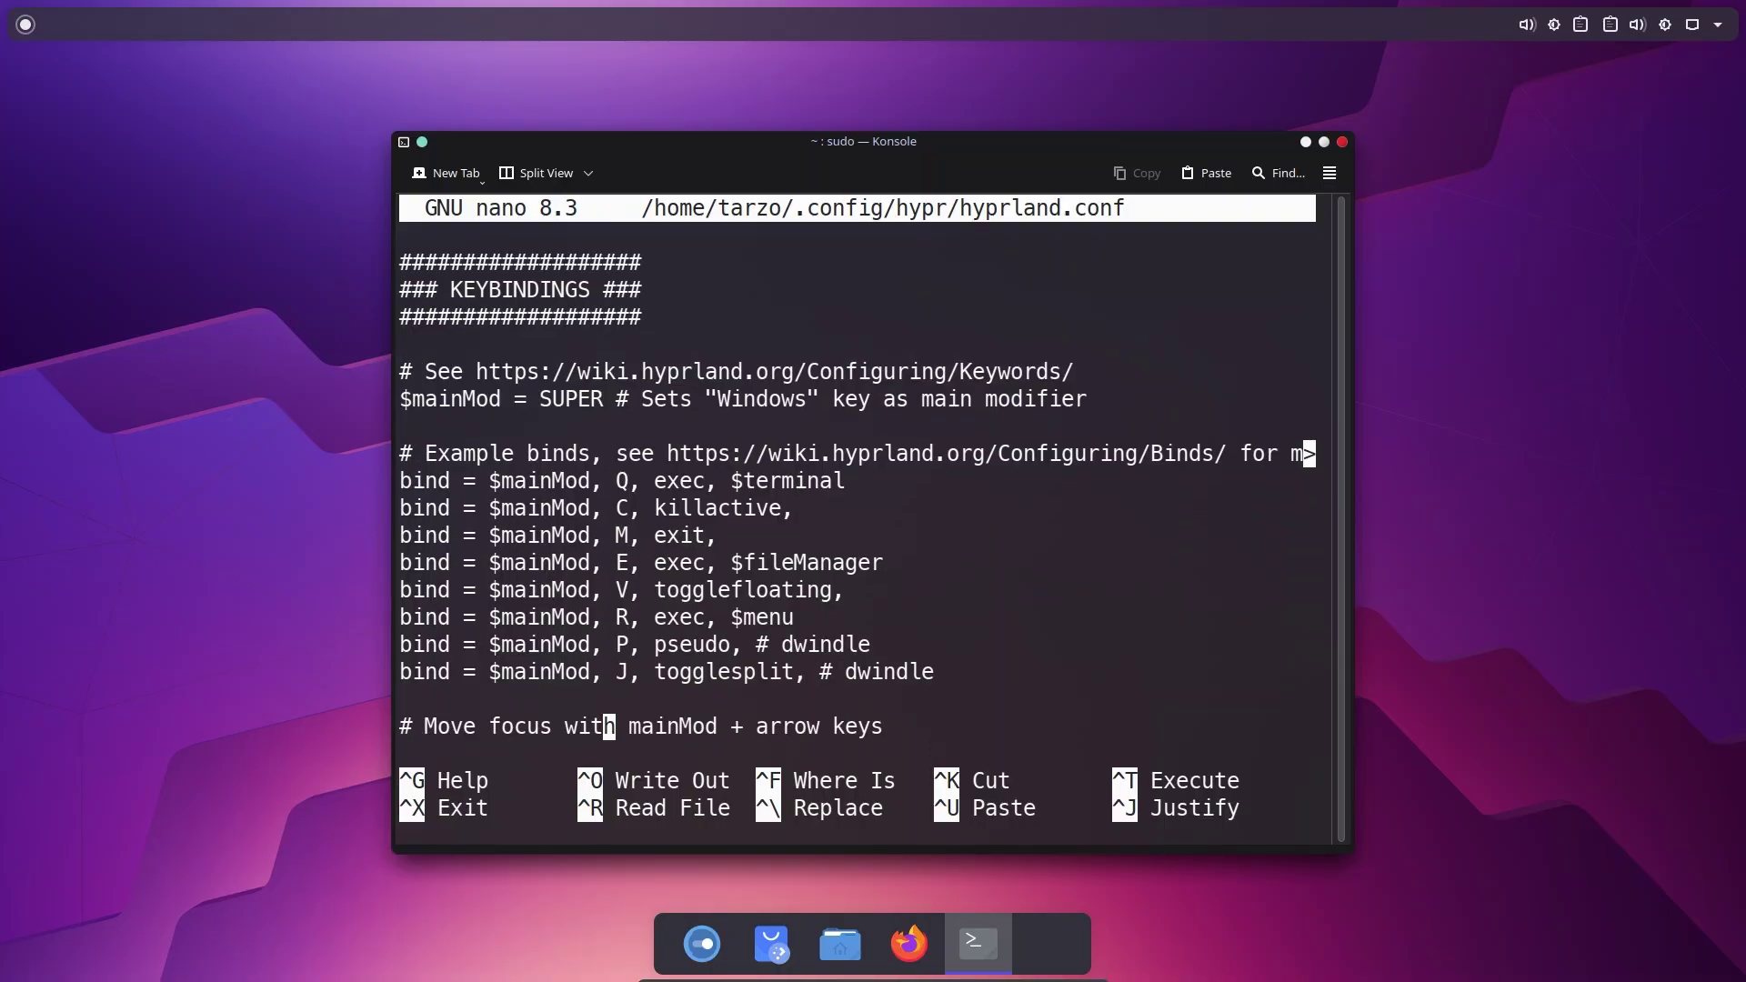
Save hyprland.conf and exit nano
{"action": "key", "text": "Up"}
{"action": "key", "text": "Up"}
{"action": "key", "text": "ctrl+s"}
{"action": "key", "text": "ctrl+x"}
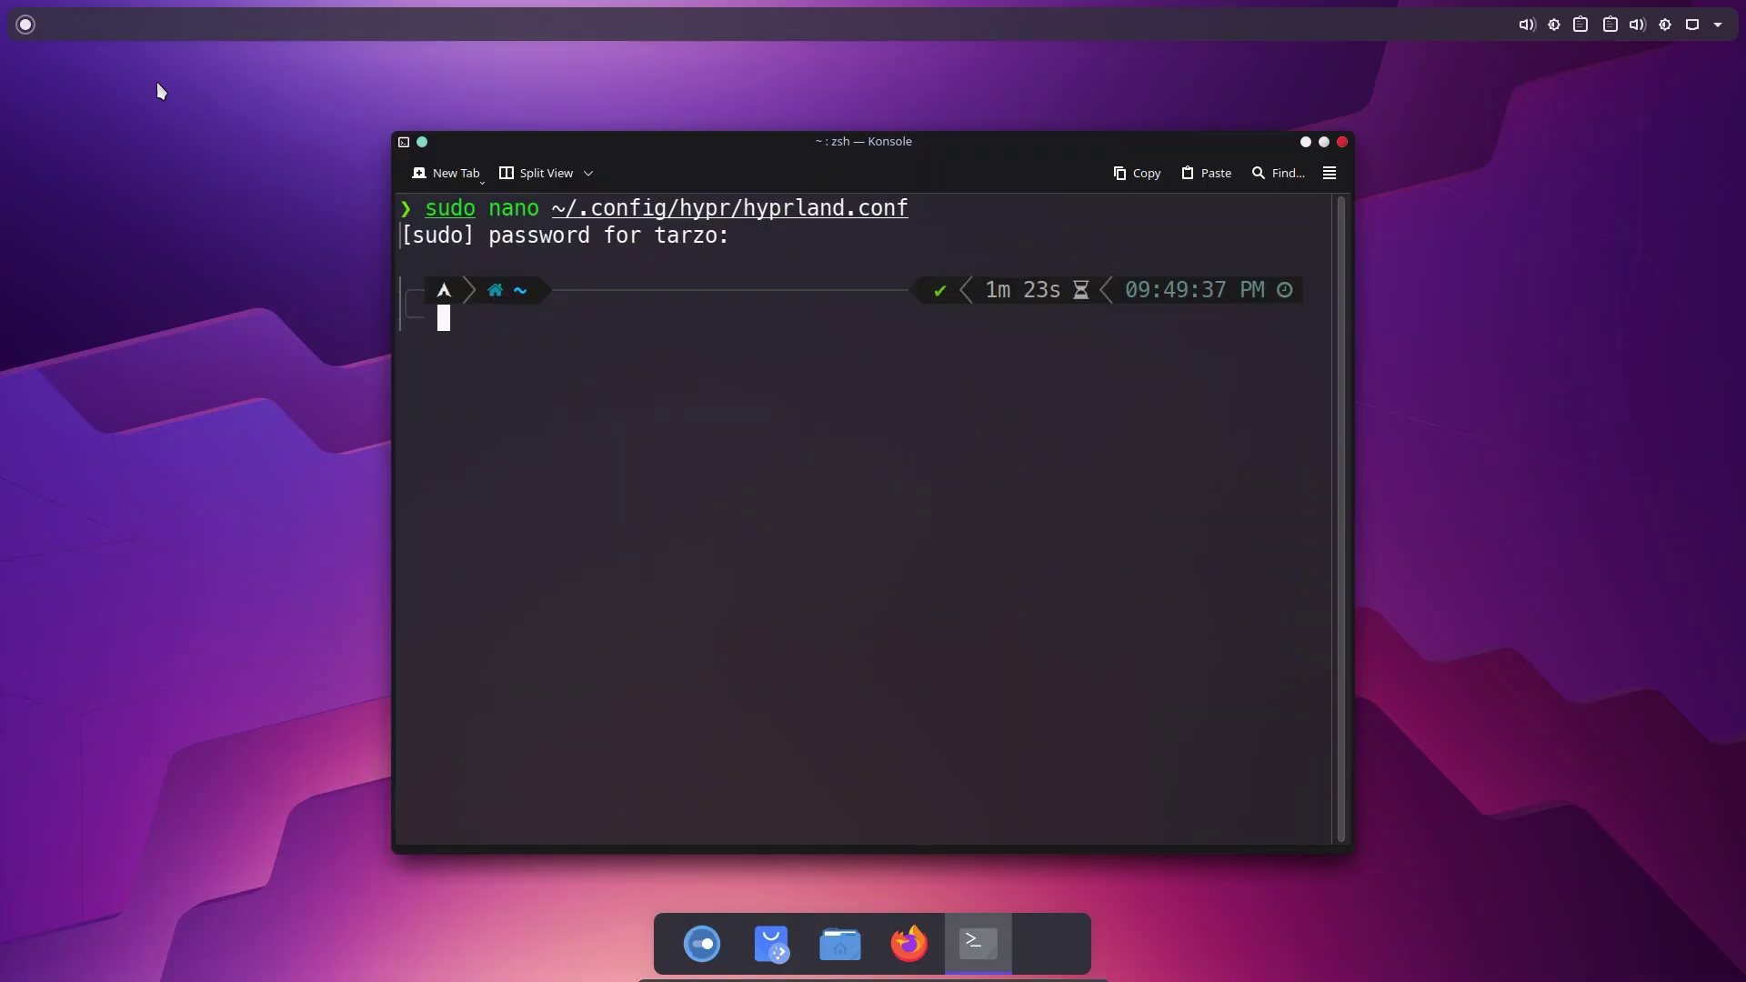
Log out of Plasma and go into the Hyprland session from the login screen
{"action": "left_click", "coordinate": [28, 30]}
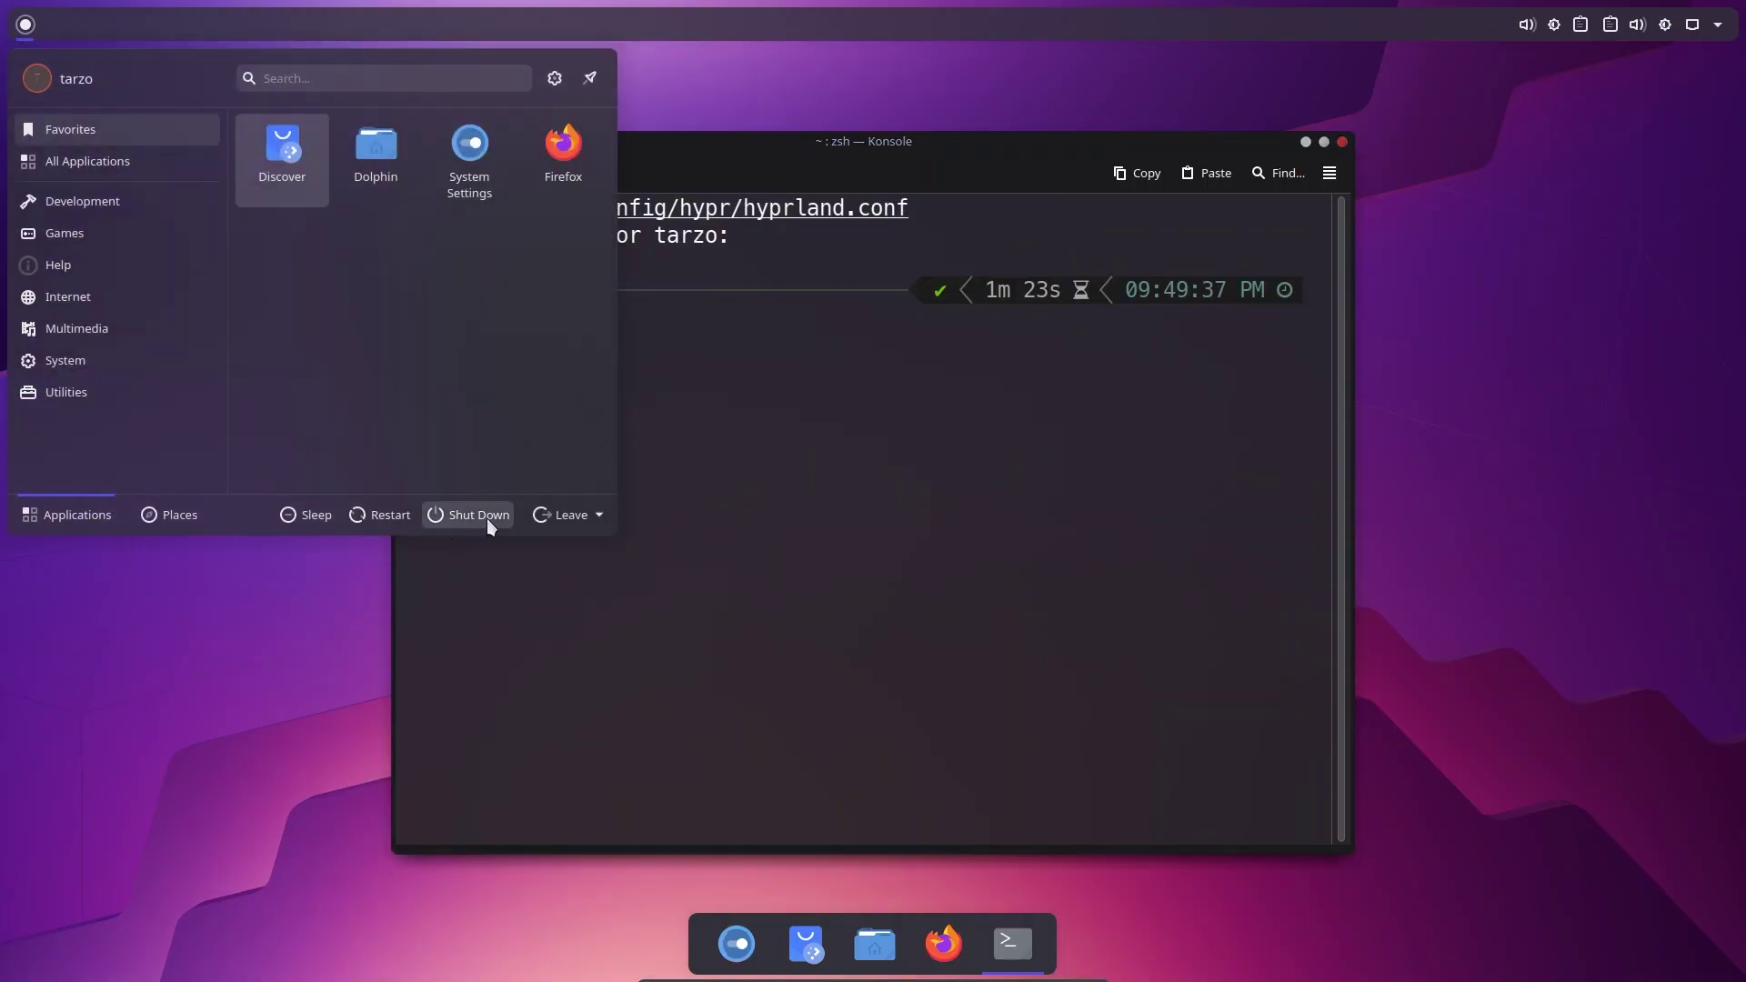
{"action": "left_click", "coordinate": [566, 515]}
{"action": "left_click", "coordinate": [570, 573]}
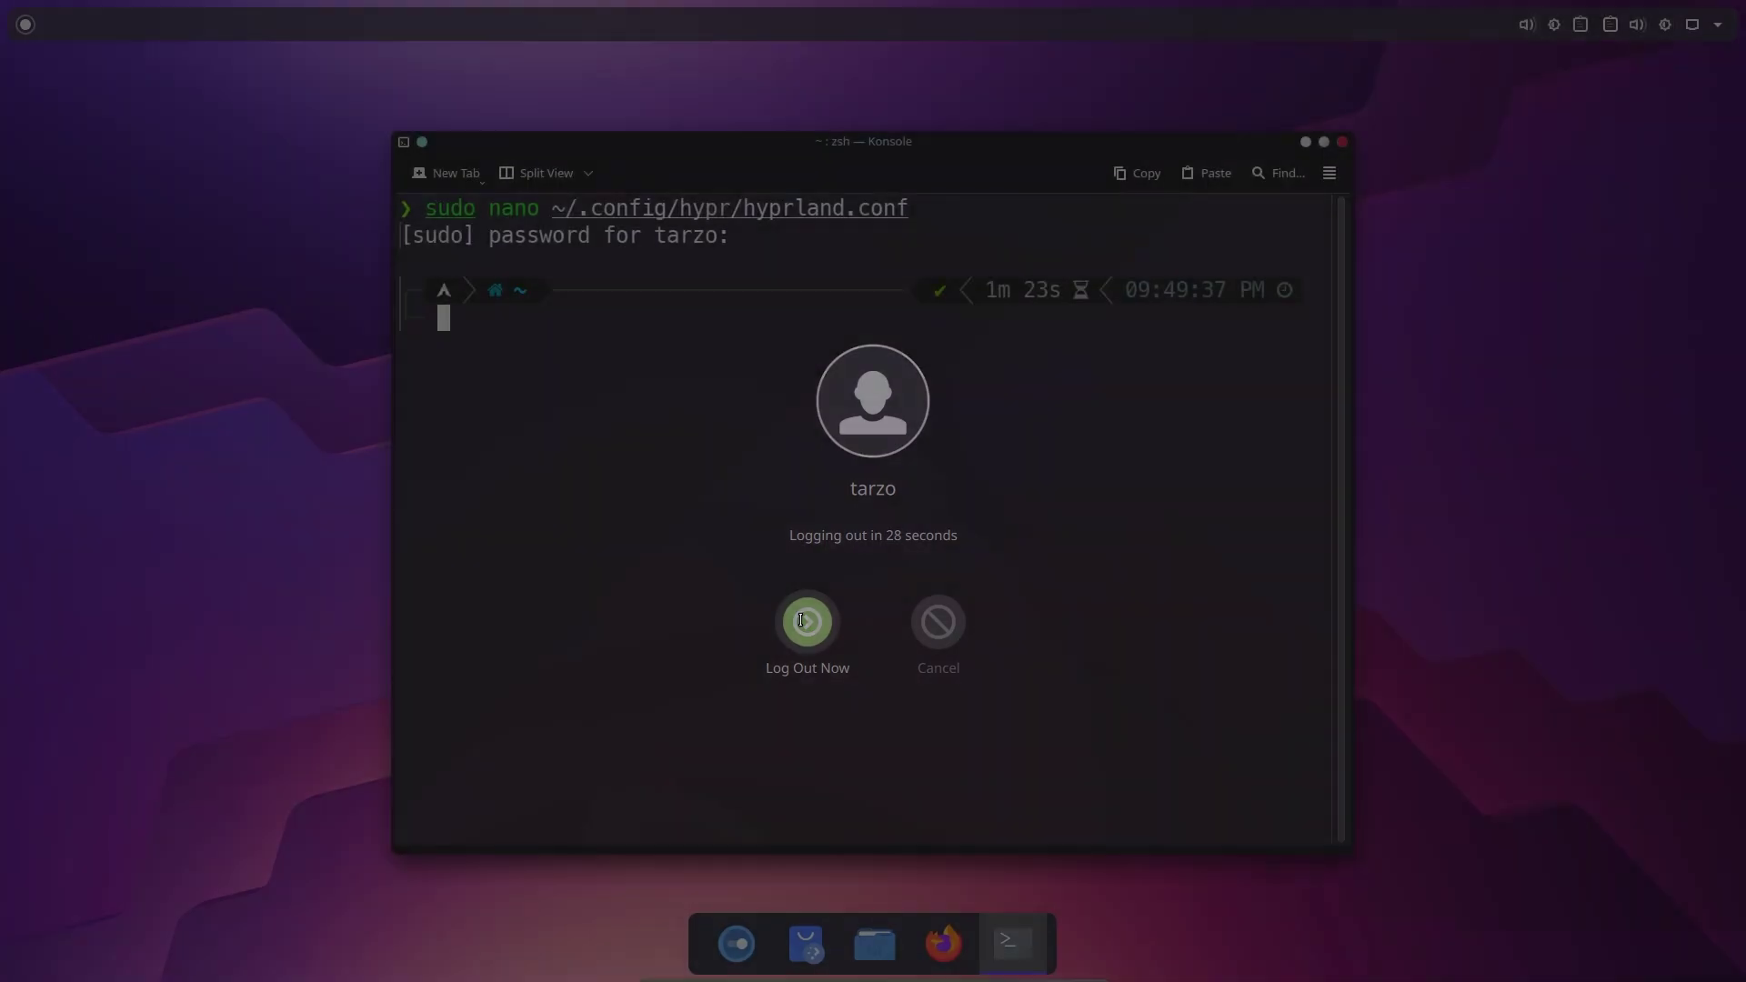
{"action": "left_click", "coordinate": [804, 626]}
{"action": "left_click", "coordinate": [260, 963]}
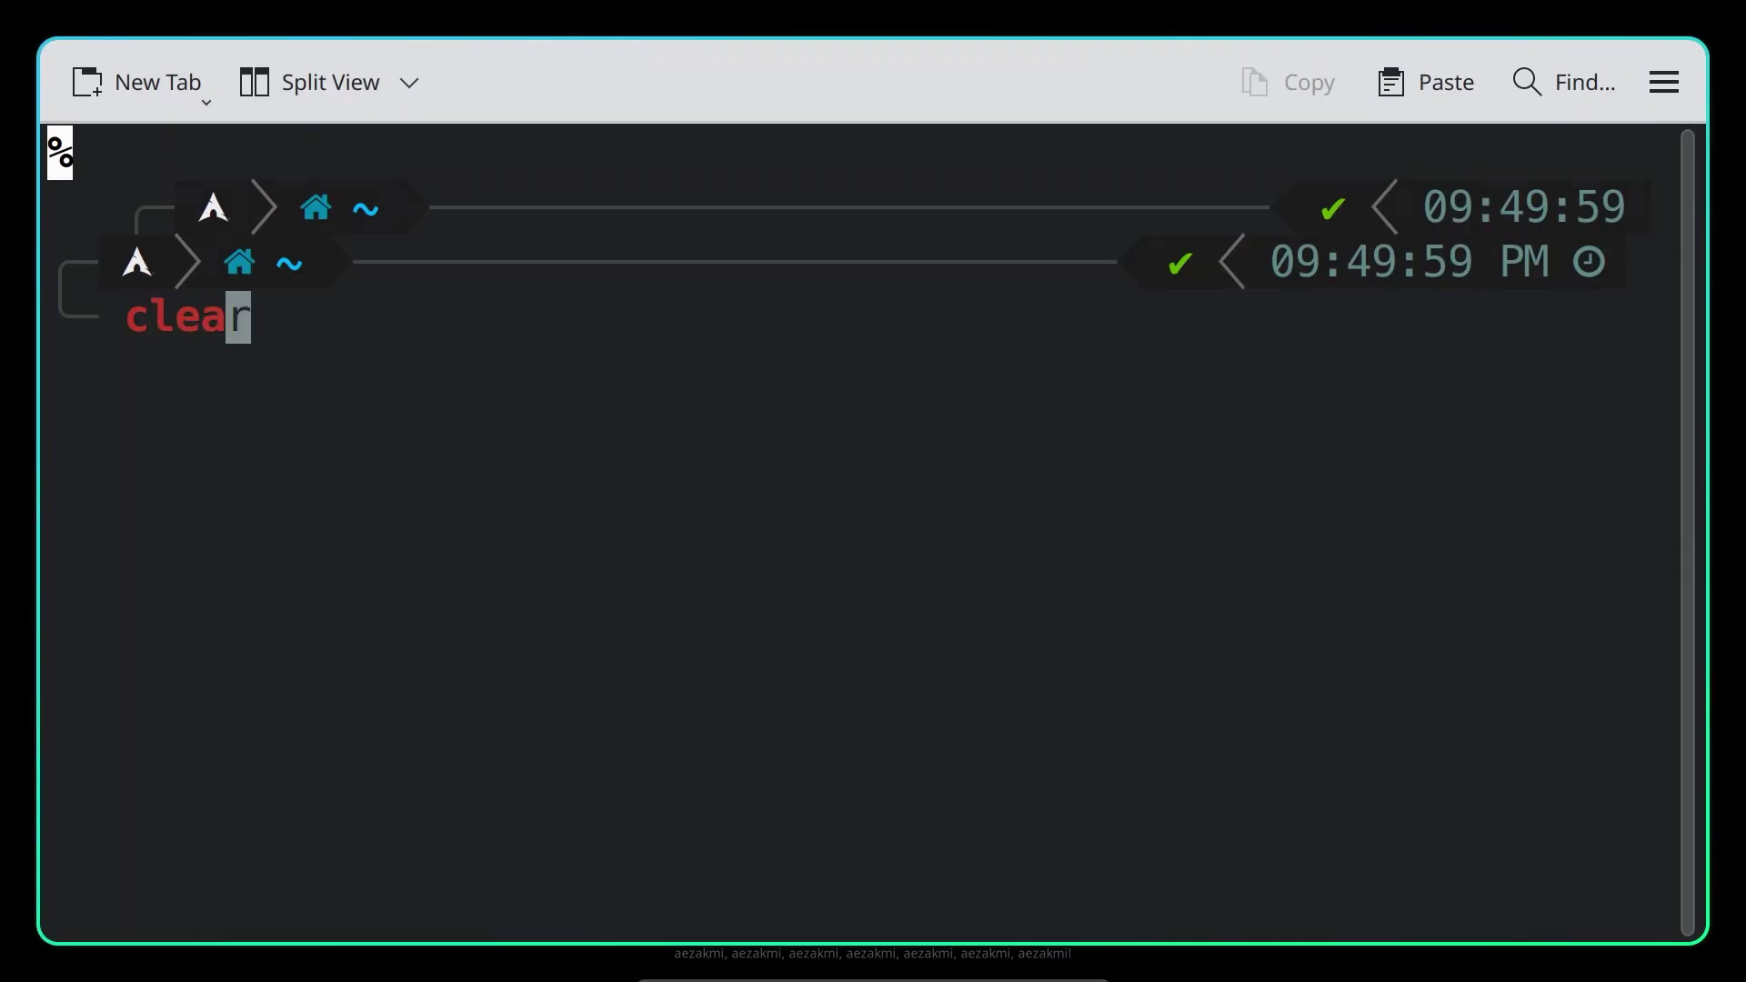
Clear the Konsole terminal, then test the file manager keybinding by opening Dolphin and quitting it
{"action": "key", "text": "Return"}
{"action": "key", "text": "super+e"}
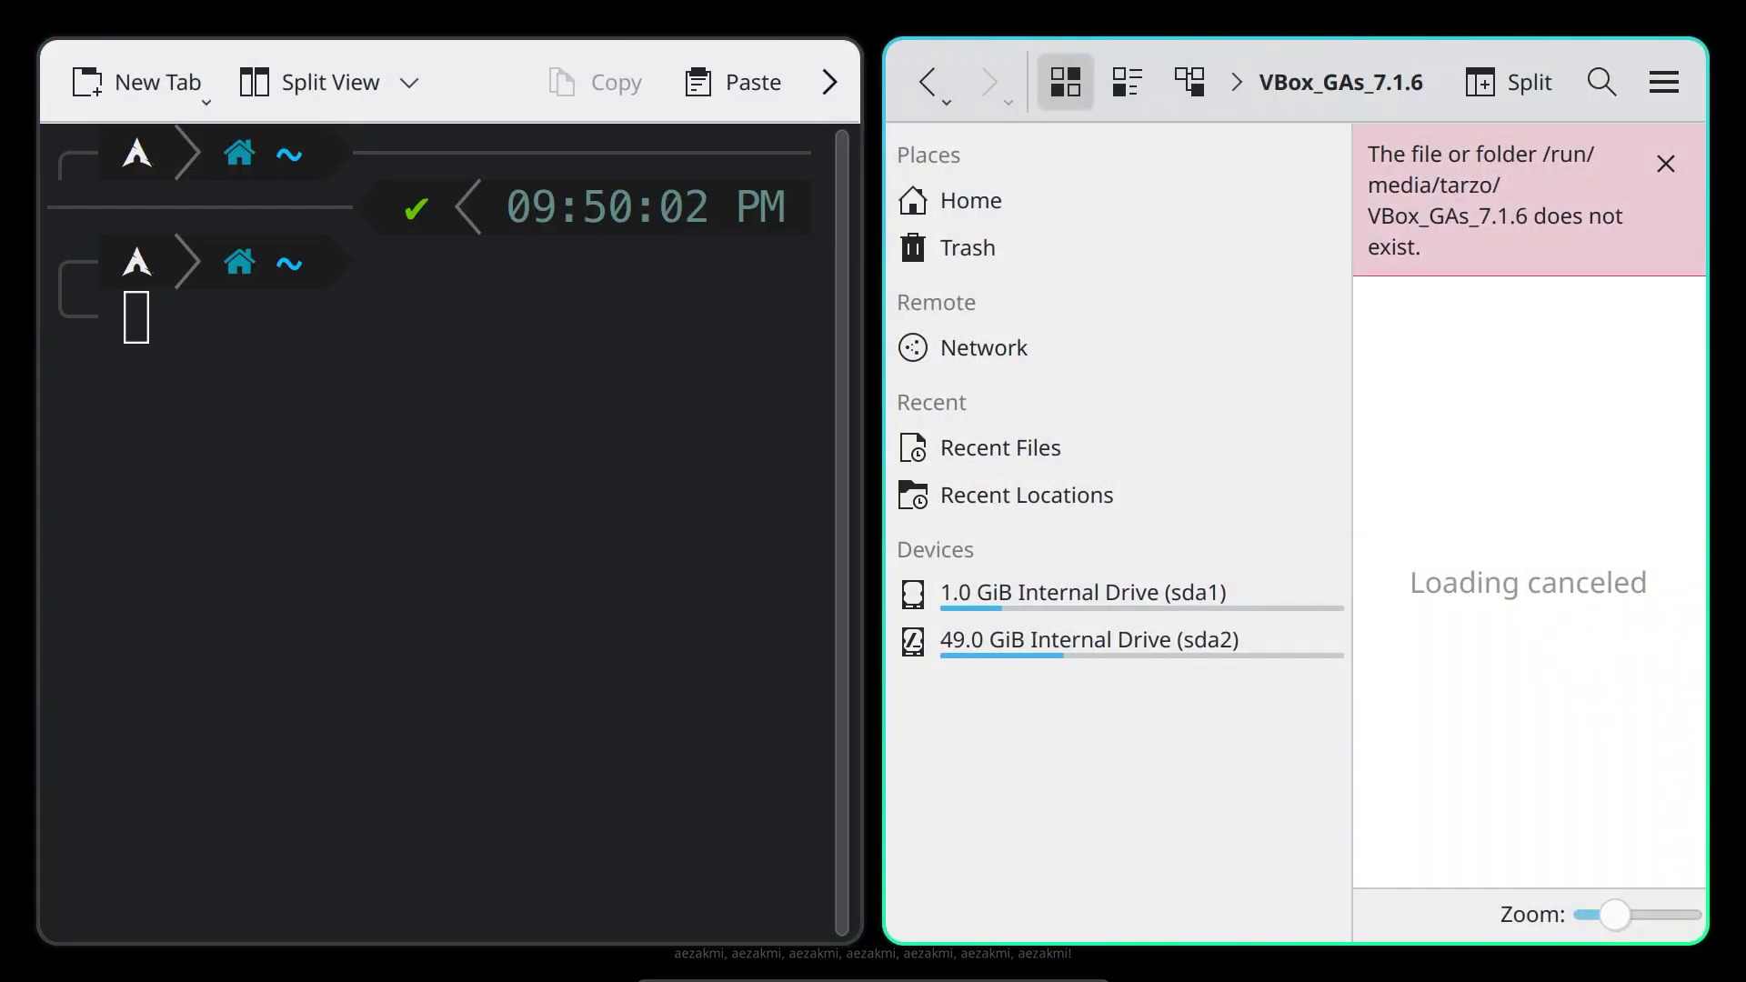
{"action": "left_click", "coordinate": [1639, 84]}
{"action": "left_click", "coordinate": [1637, 82]}
{"action": "key", "text": "ctrl+q"}
Clear the terminal, launch Firefox from it and dismiss the add-ons pop-up
{"action": "type", "text": "clea"}
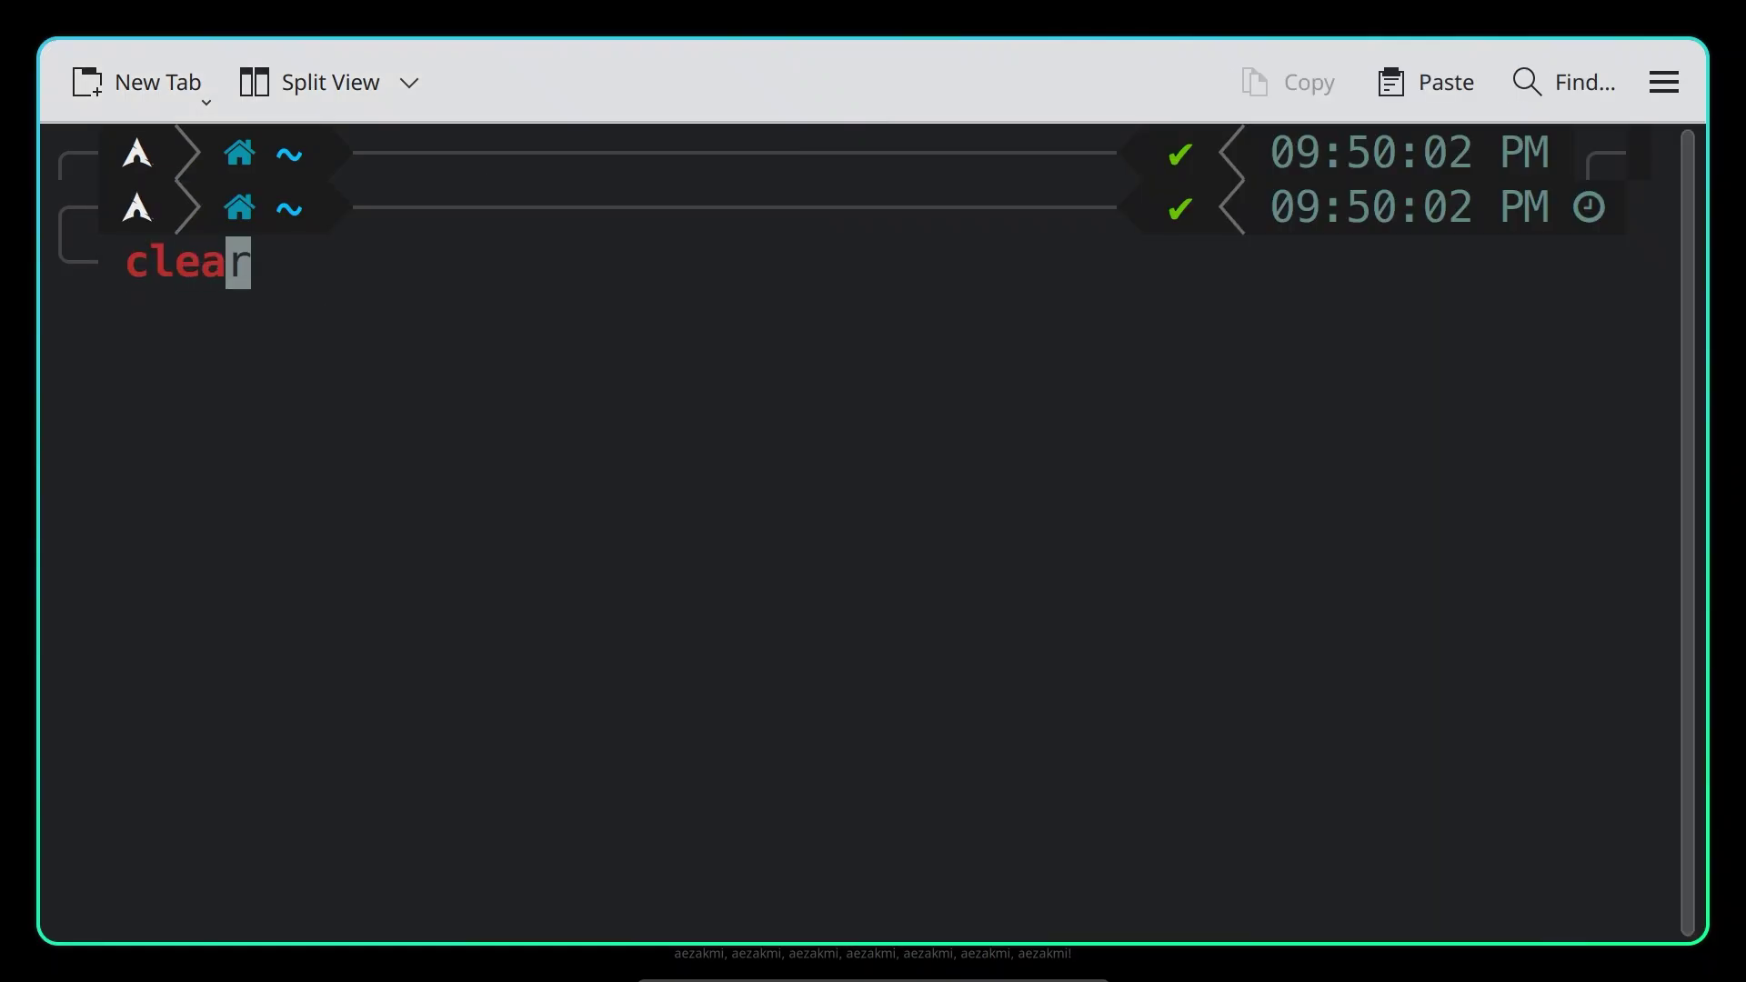
{"action": "type", "text": "r"}
{"action": "key", "text": "Return"}
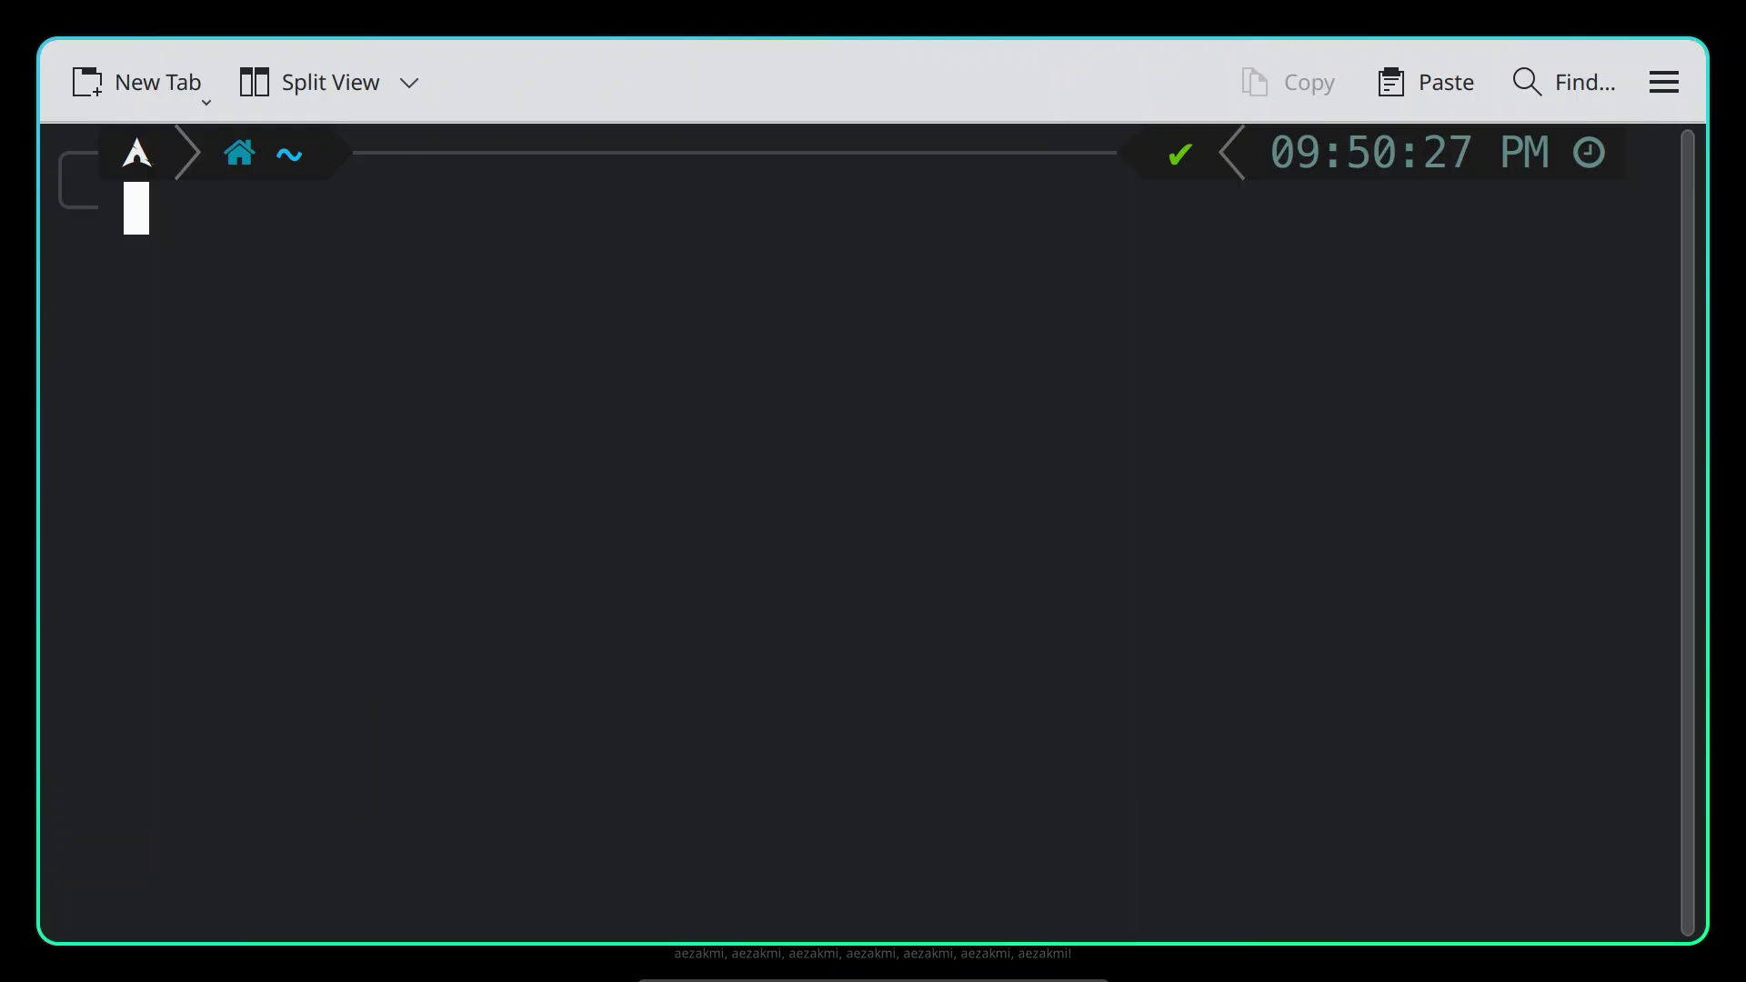
{"action": "type", "text": "firefox"}
{"action": "key", "text": "Return"}
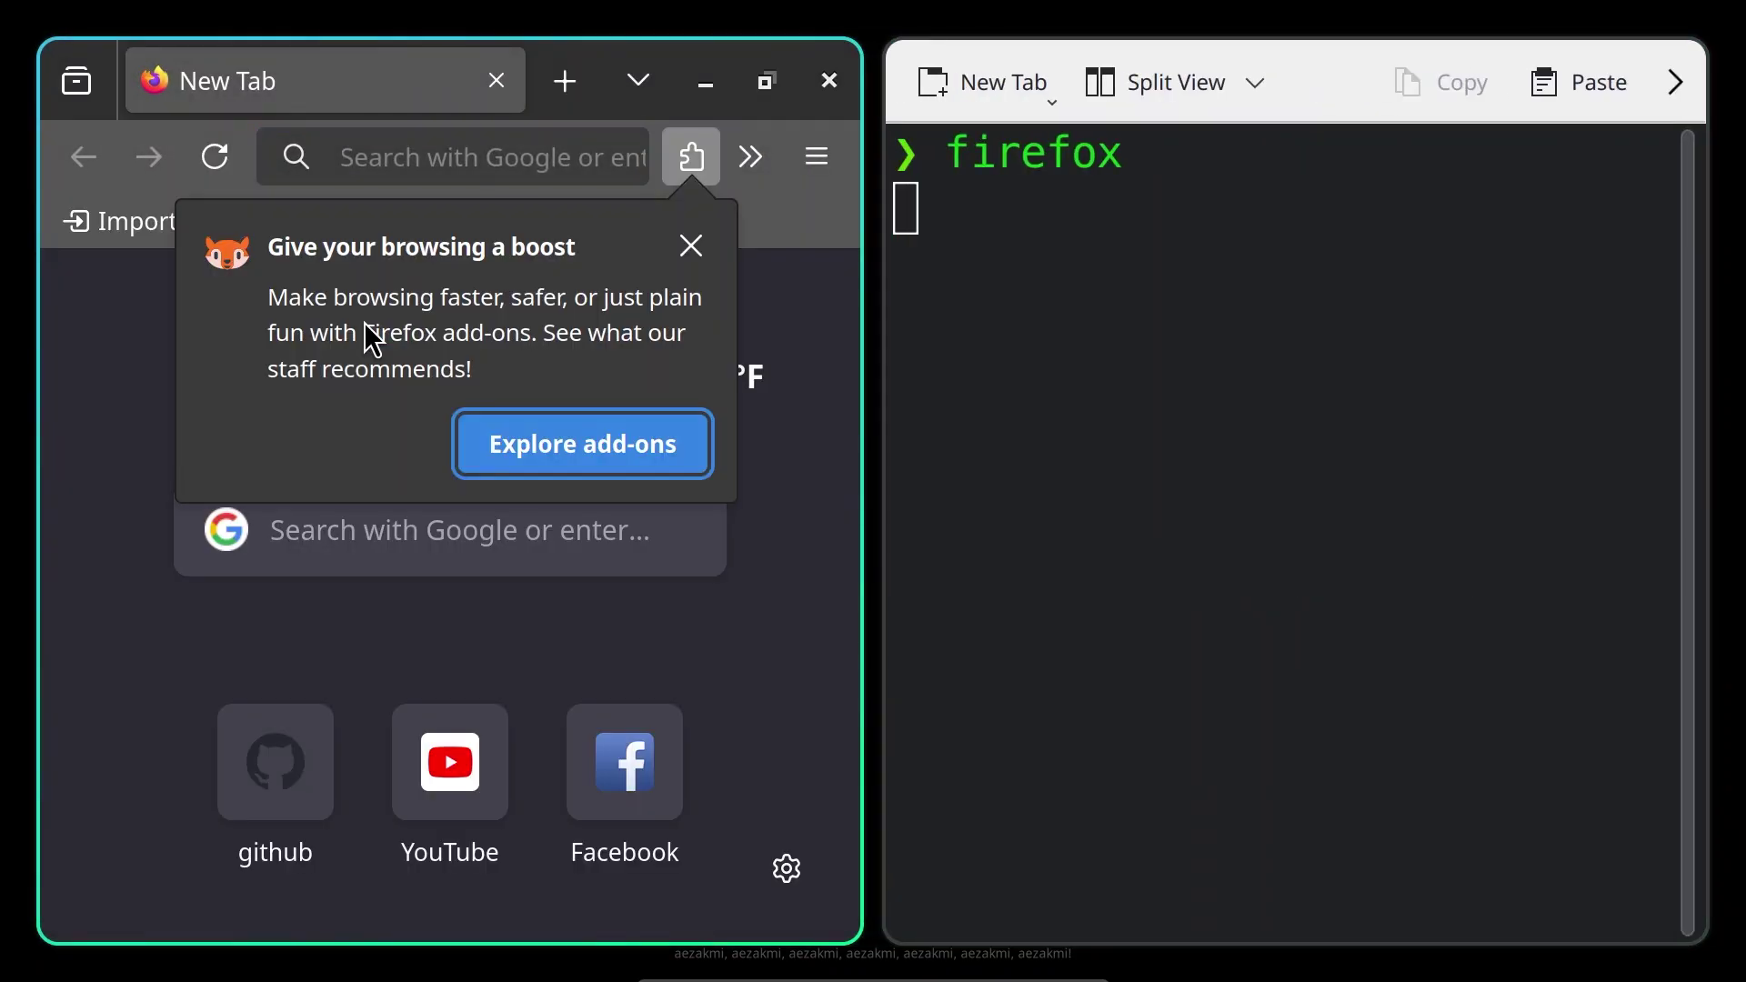
{"action": "left_click", "coordinate": [693, 247]}
Open ~/.config/hypr/hyprland.conf with sudo nano in a new Konsole tab, entering the account password
{"action": "left_click", "coordinate": [894, 174]}
{"action": "left_click", "coordinate": [979, 80]}
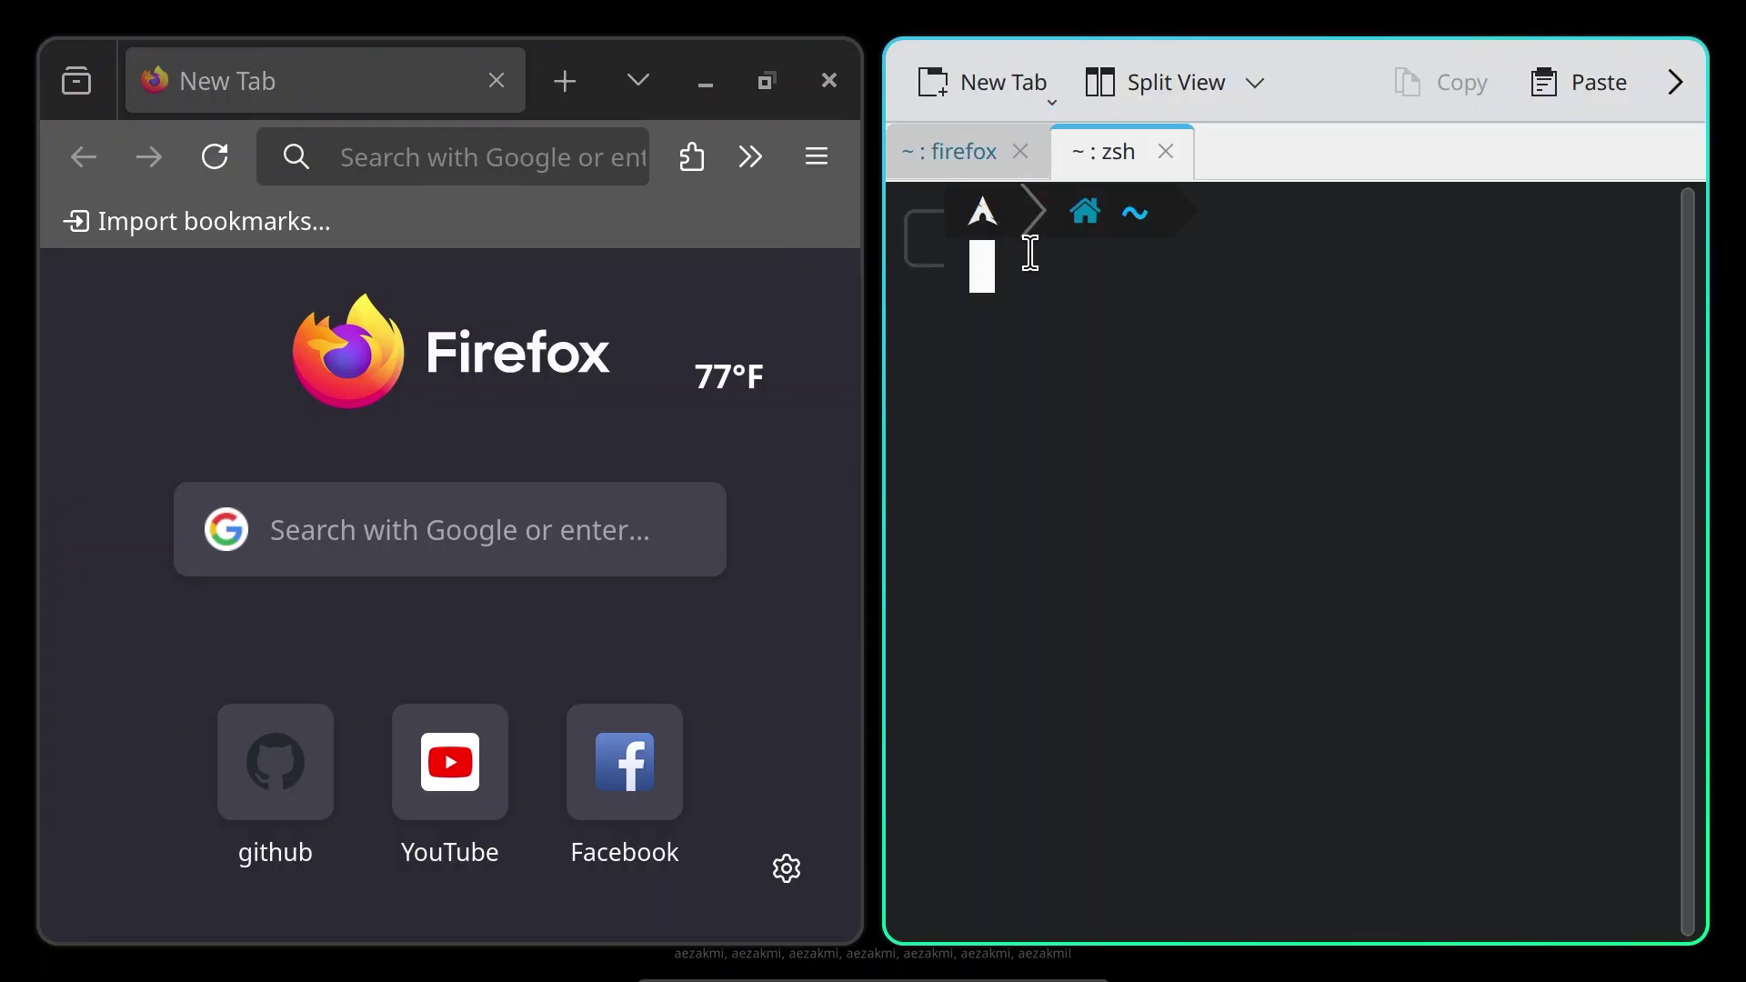
{"action": "key", "text": "Up"}
{"action": "key", "text": "Up"}
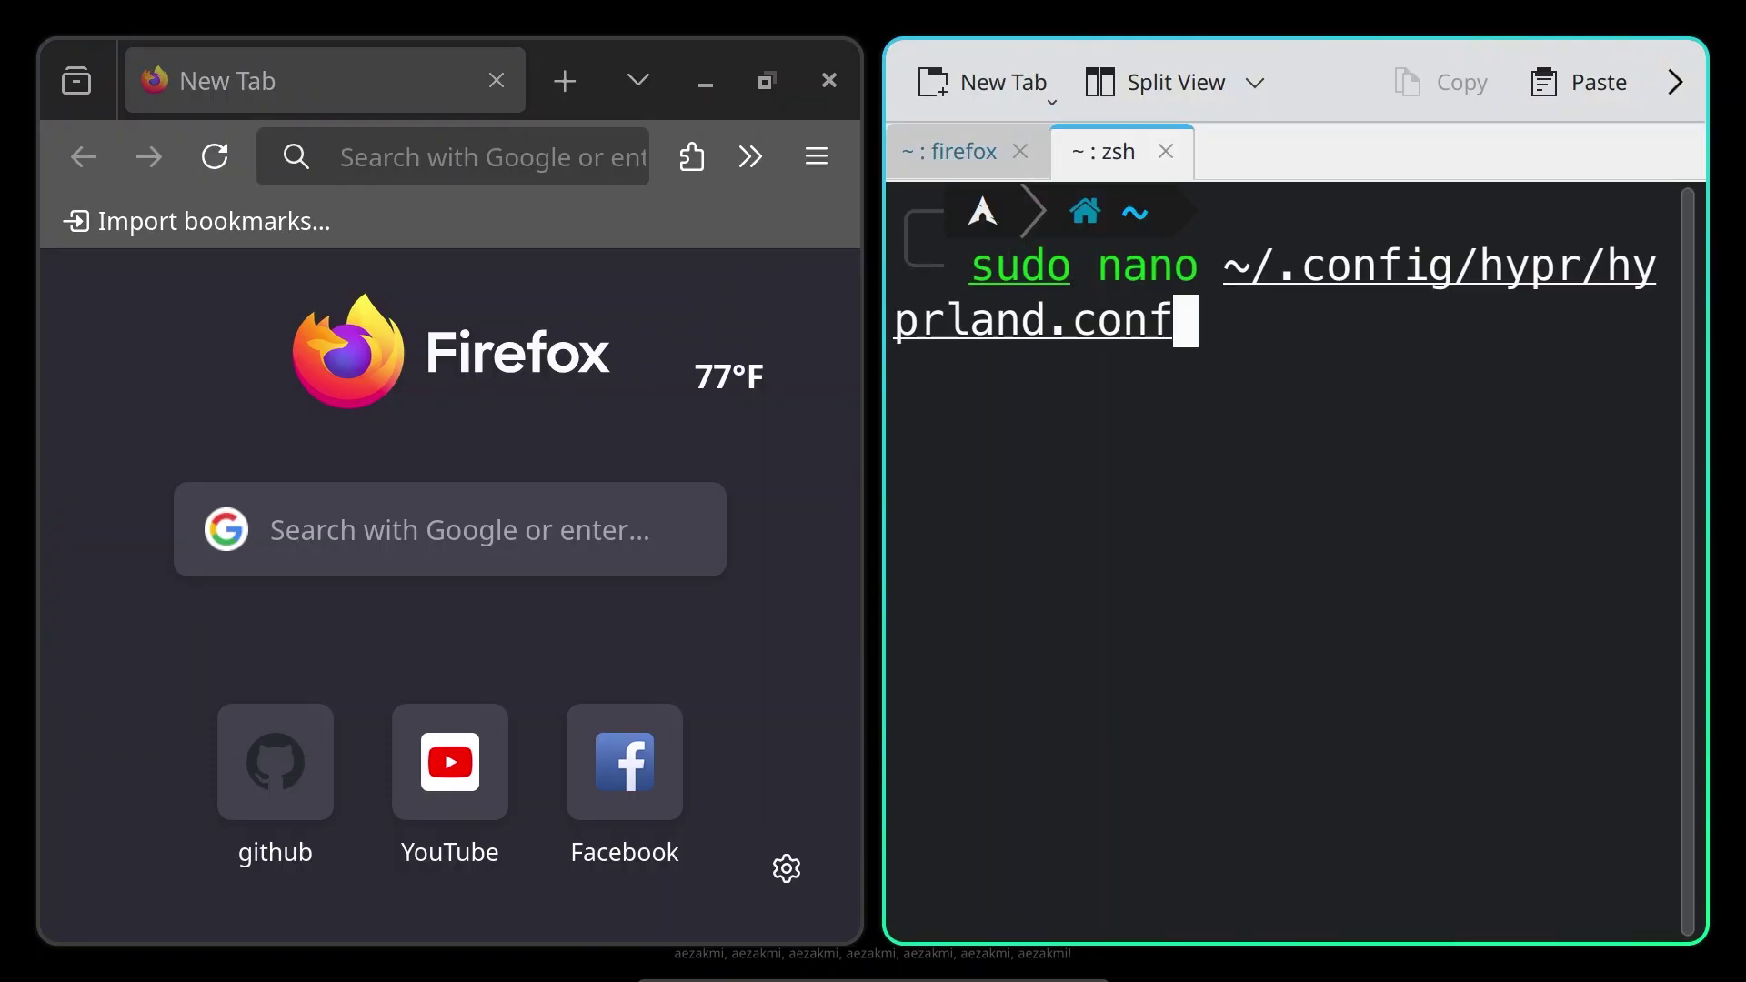
{"action": "key", "text": "Return"}
{"action": "key", "text": "Return"}
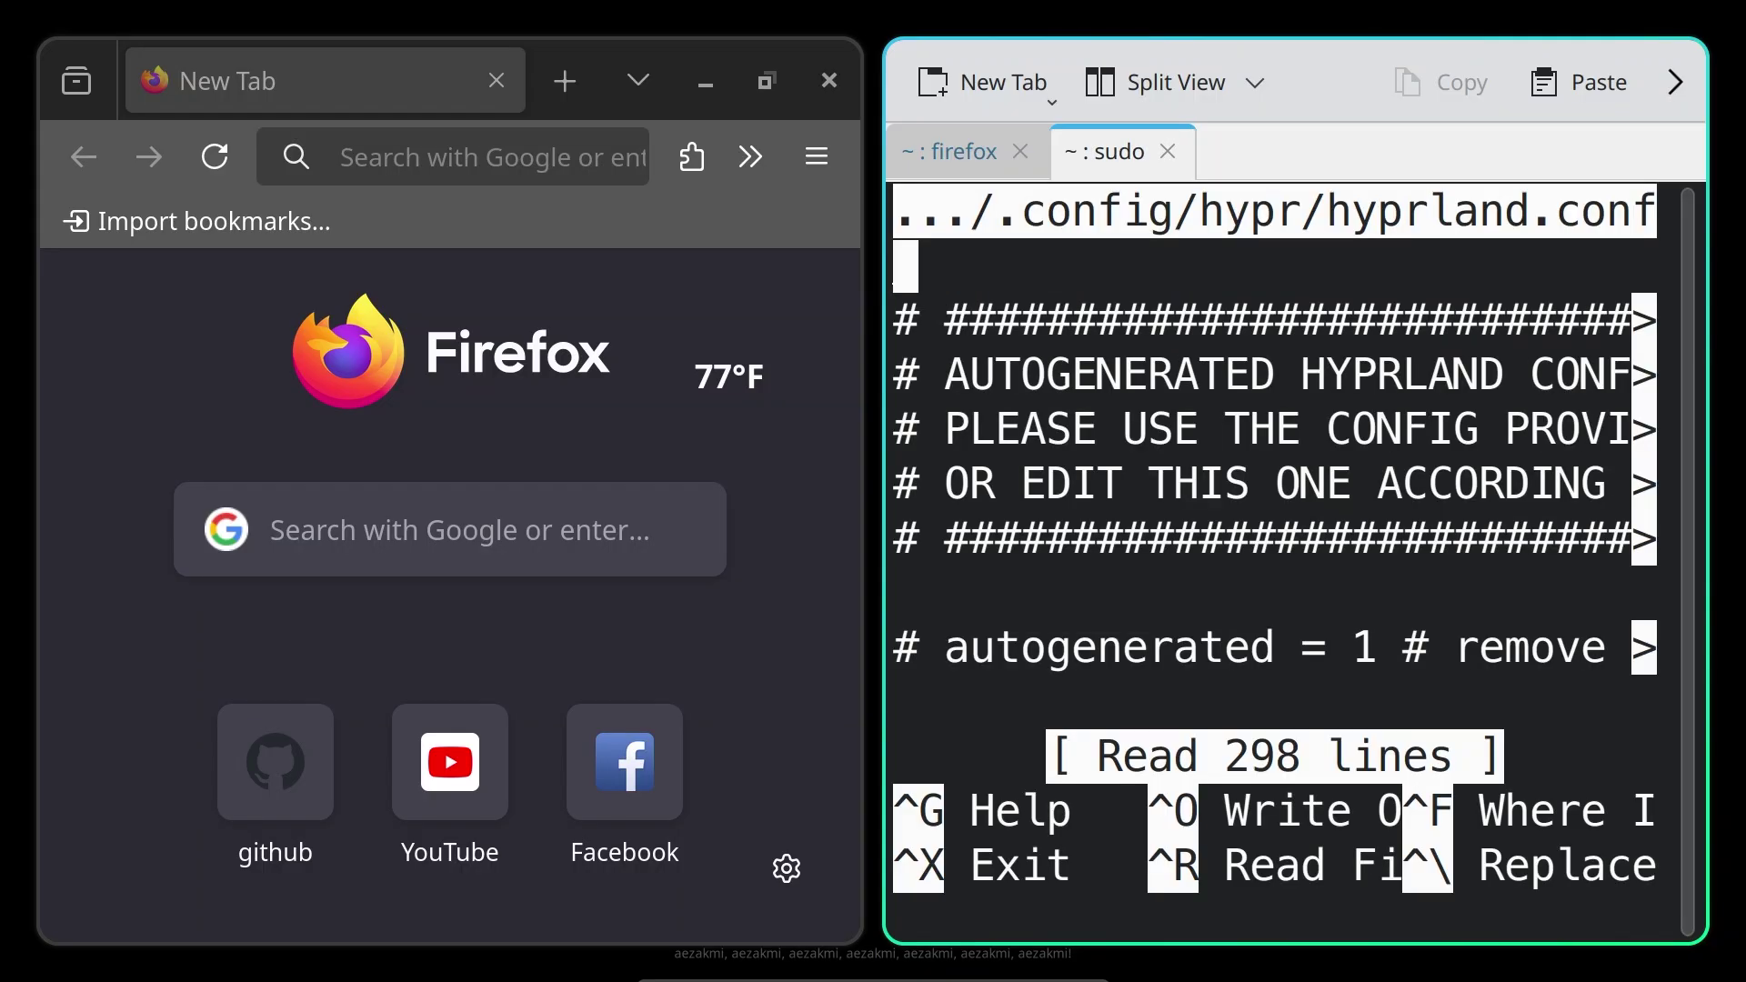
Find the monitor line in the Monitors section of hyprland.conf and examine its settings
{"action": "key", "text": "Down"}
{"action": "key", "text": "Down"}
{"action": "key", "text": "Down"}
{"action": "key", "text": "Down"}
{"action": "key", "text": "Down"}
{"action": "key", "text": "Down"}
{"action": "key", "text": "Down"}
{"action": "key", "text": "Down"}
{"action": "key", "text": "Down"}
{"action": "key", "text": "Down"}
{"action": "key", "text": "Down"}
{"action": "key", "text": "Down"}
{"action": "key", "text": "Down"}
{"action": "key", "text": "Down"}
{"action": "key", "text": "Down"}
{"action": "key", "text": "Down"}
{"action": "key", "text": "Down"}
{"action": "key", "text": "Down"}
{"action": "key", "text": "Down"}
{"action": "key", "text": "Down"}
{"action": "key", "text": "Down"}
{"action": "key", "text": "Down"}
{"action": "key", "text": "Down"}
{"action": "key", "text": "Down"}
{"action": "key", "text": "Down"}
{"action": "key", "text": "Down"}
{"action": "key", "text": "Down"}
{"action": "key", "text": "Down"}
{"action": "key", "text": "Down"}
{"action": "key", "text": "Down"}
{"action": "key", "text": "Down"}
{"action": "key", "text": "Down"}
{"action": "key", "text": "Down"}
{"action": "key", "text": "Down"}
{"action": "key", "text": "Down"}
{"action": "key", "text": "Down"}
{"action": "key", "text": "Up"}
{"action": "key", "text": "Up"}
{"action": "key", "text": "Up"}
{"action": "key", "text": "Up"}
{"action": "key", "text": "Up"}
{"action": "key", "text": "Up"}
{"action": "key", "text": "Up"}
{"action": "key", "text": "Up"}
{"action": "key", "text": "Up"}
{"action": "key", "text": "Up"}
{"action": "key", "text": "Up"}
{"action": "key", "text": "Up"}
{"action": "key", "text": "Up"}
{"action": "key", "text": "Up"}
{"action": "key", "text": "Up"}
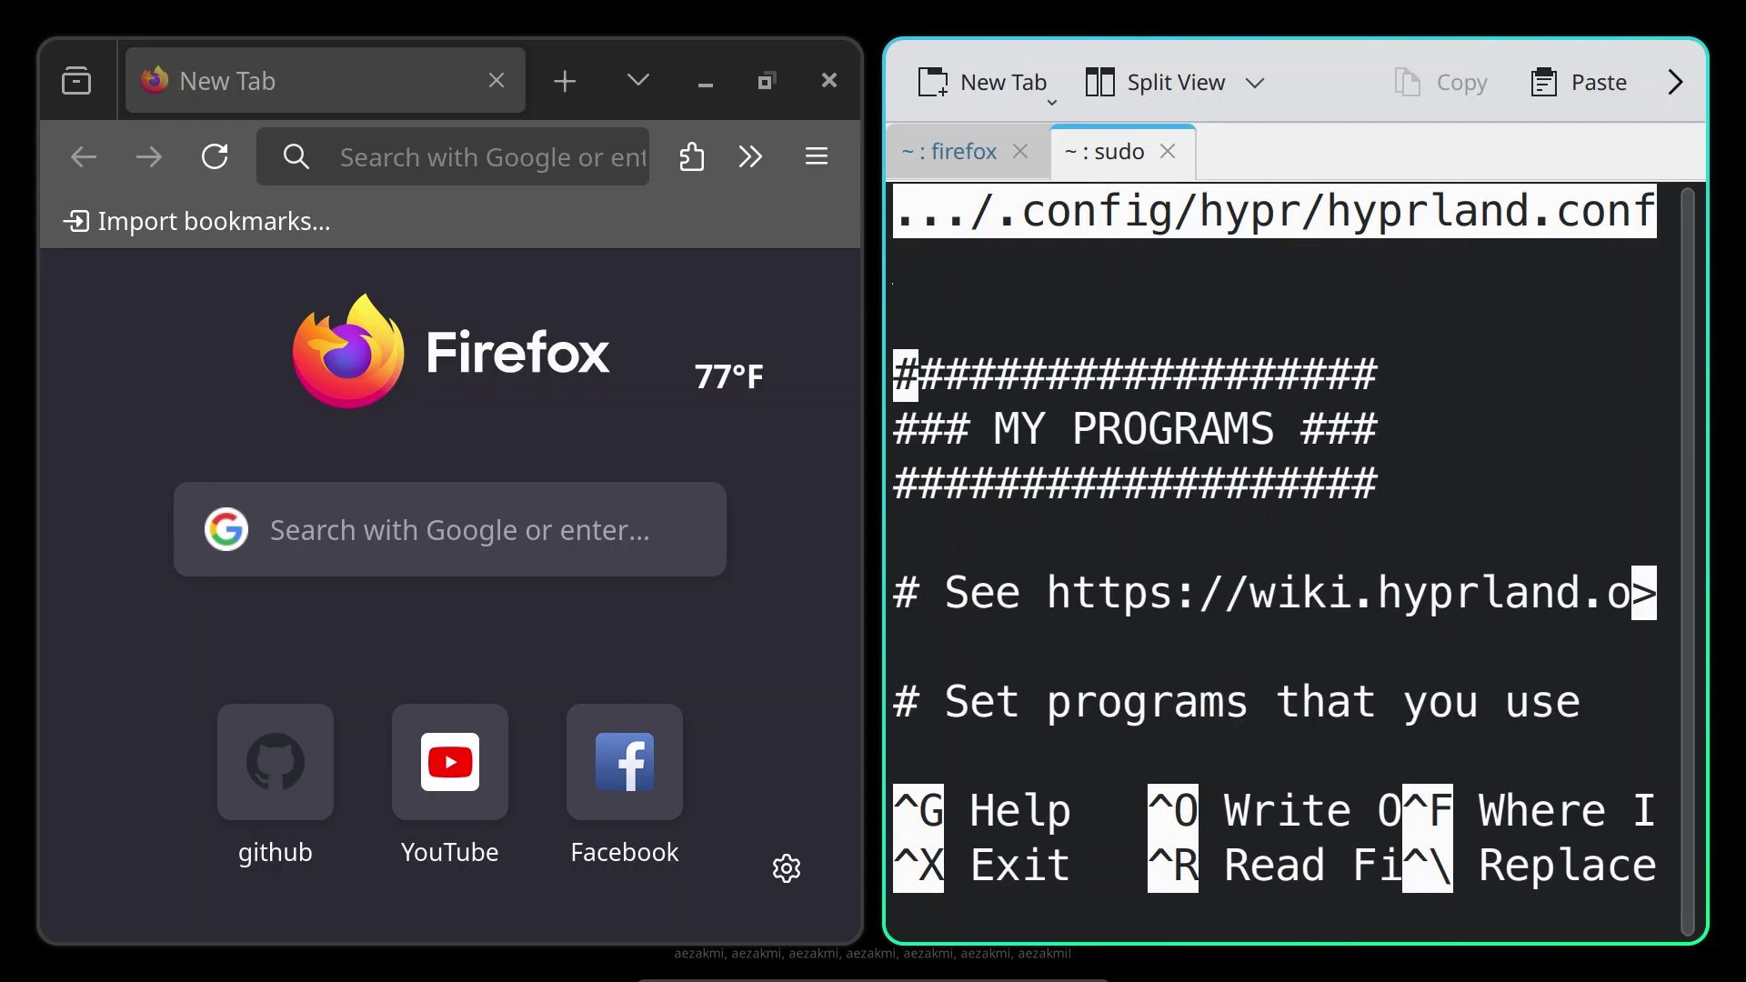
{"action": "key", "text": "Down"}
{"action": "key", "text": "Down"}
{"action": "key", "text": "Down"}
{"action": "key", "text": "Down"}
{"action": "key", "text": "Down"}
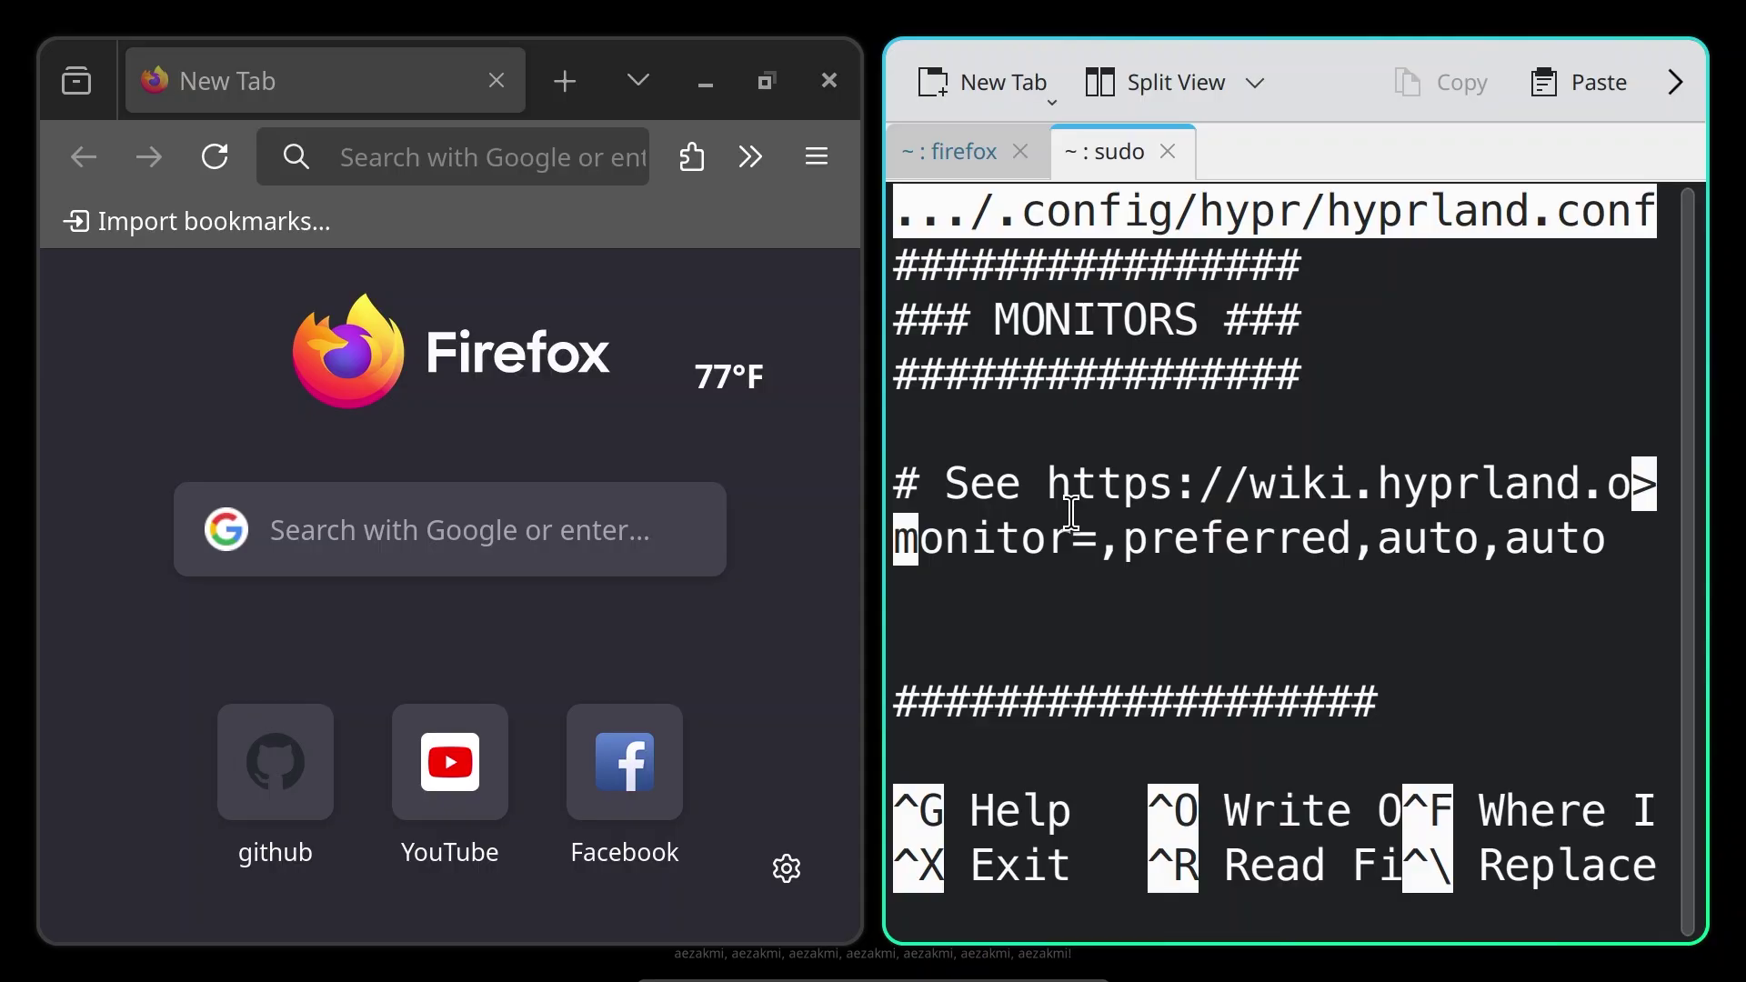
Search Google in Firefox for "hyprland monitor config gui"
{"action": "left_click", "coordinate": [380, 142]}
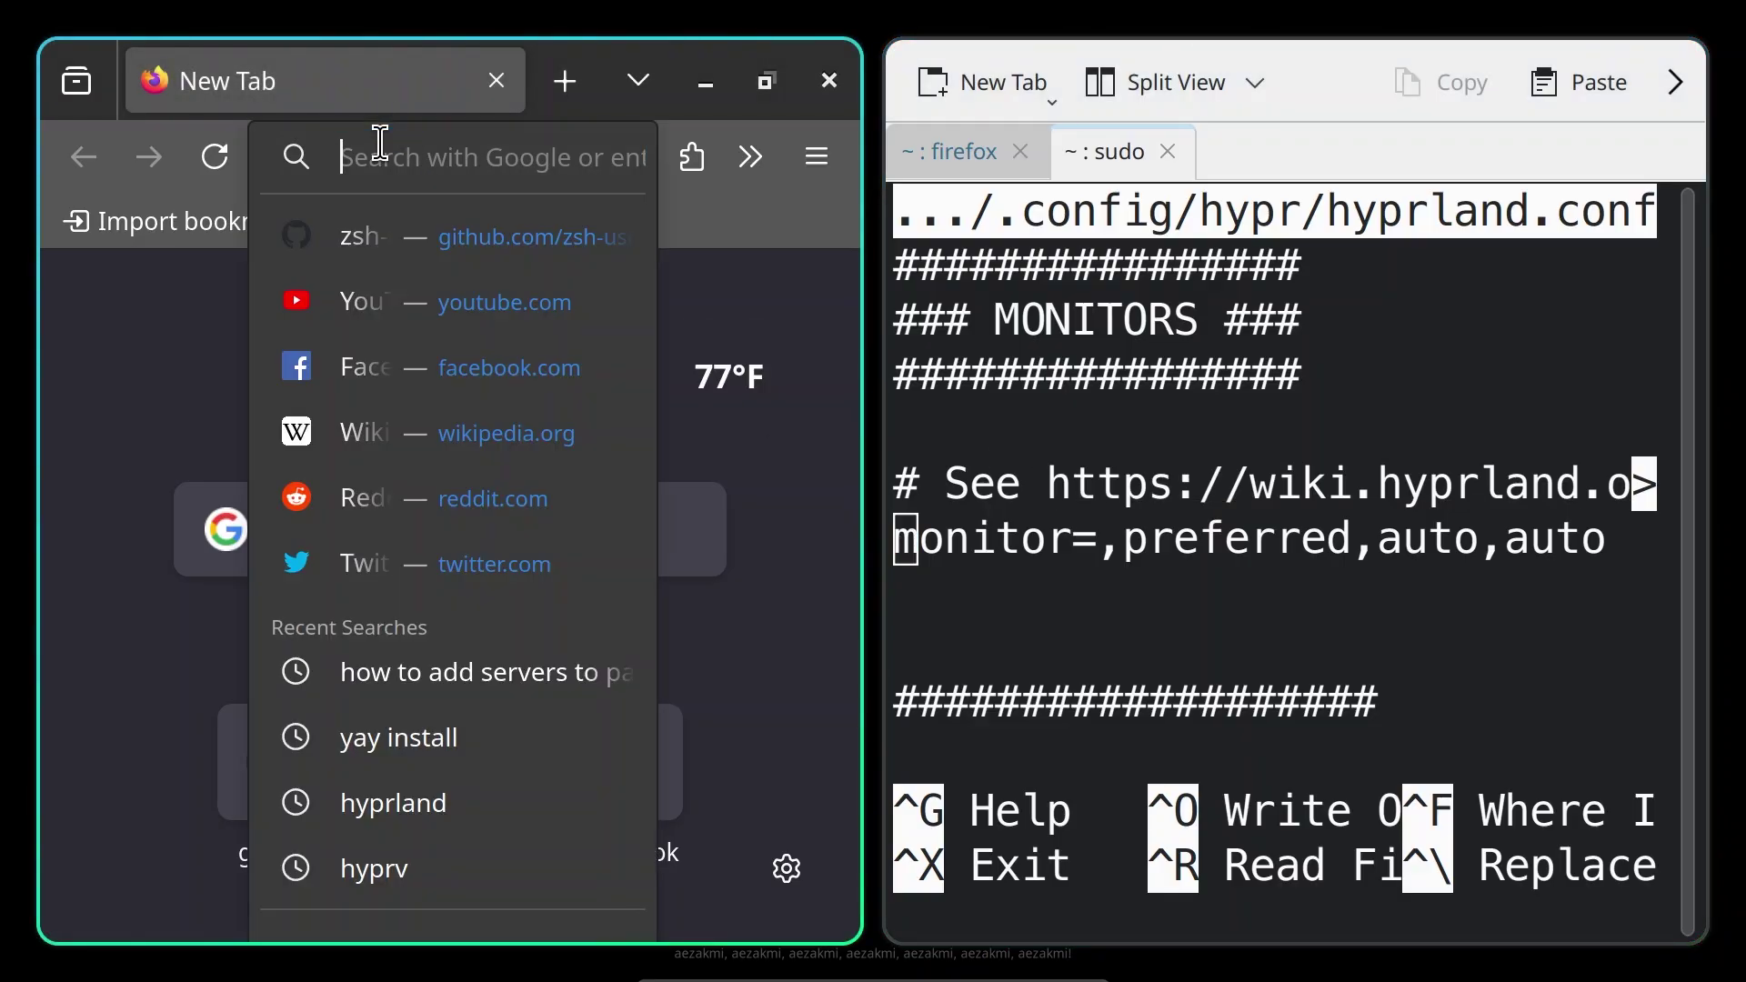
{"action": "type", "text": "hyprland mo"}
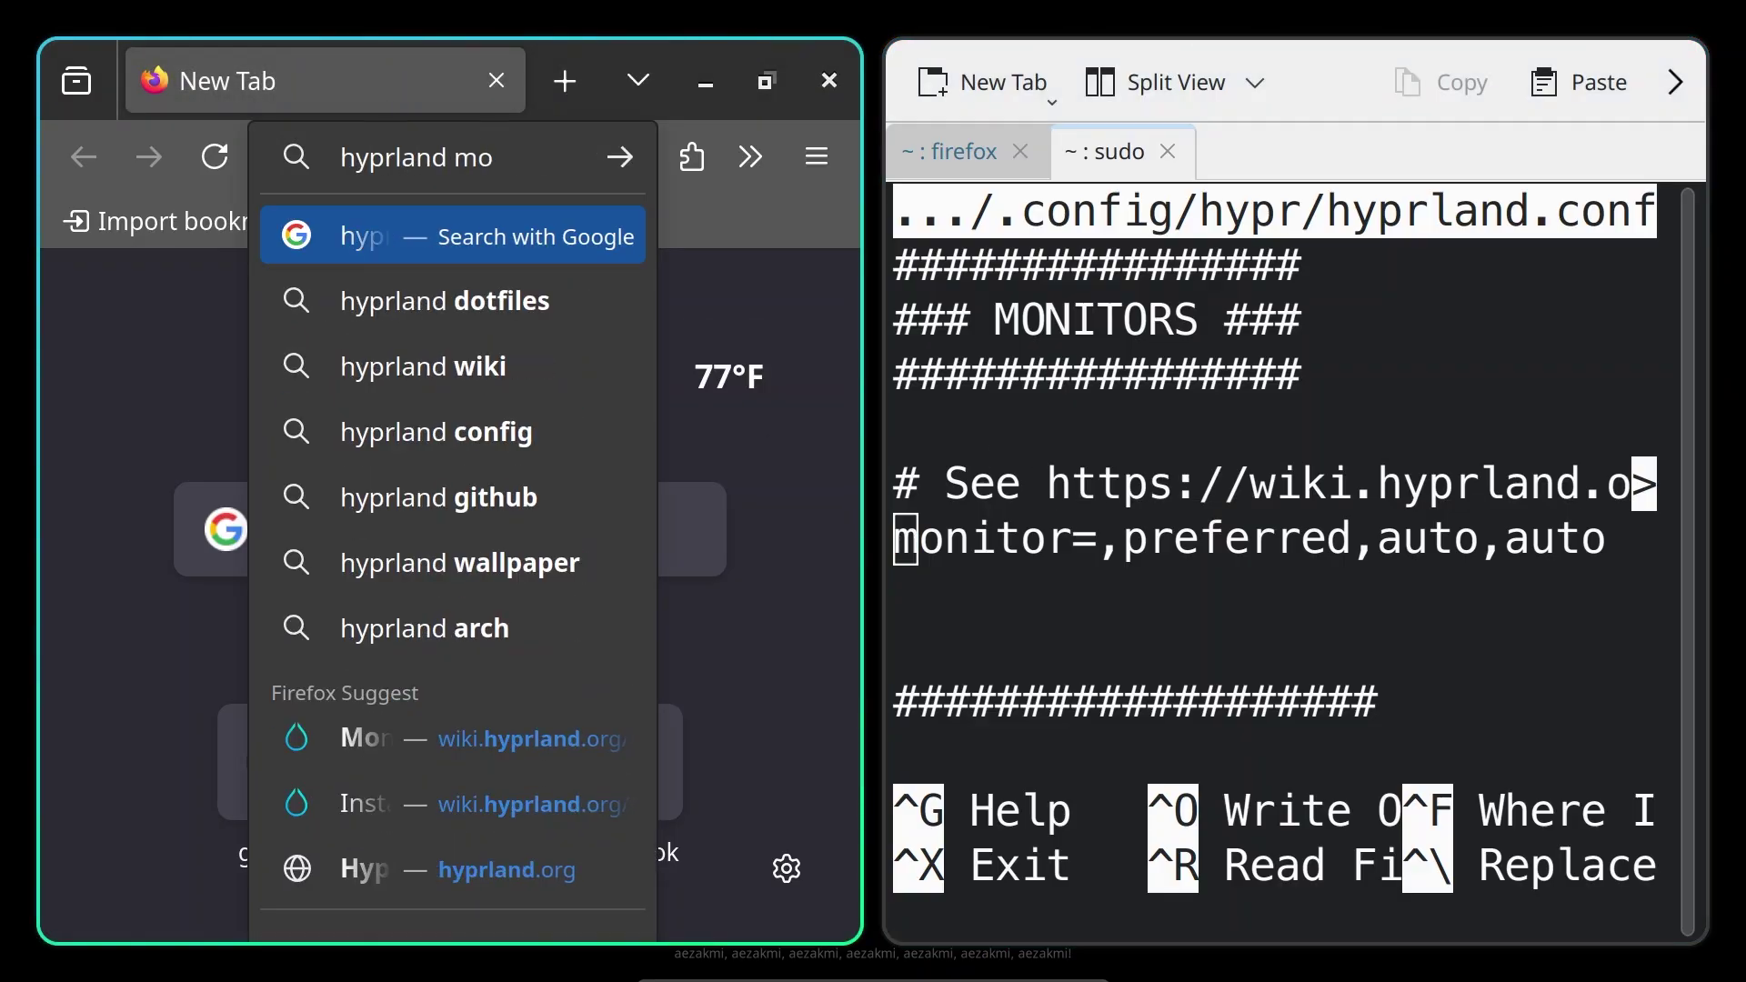
{"action": "type", "text": "nitor"}
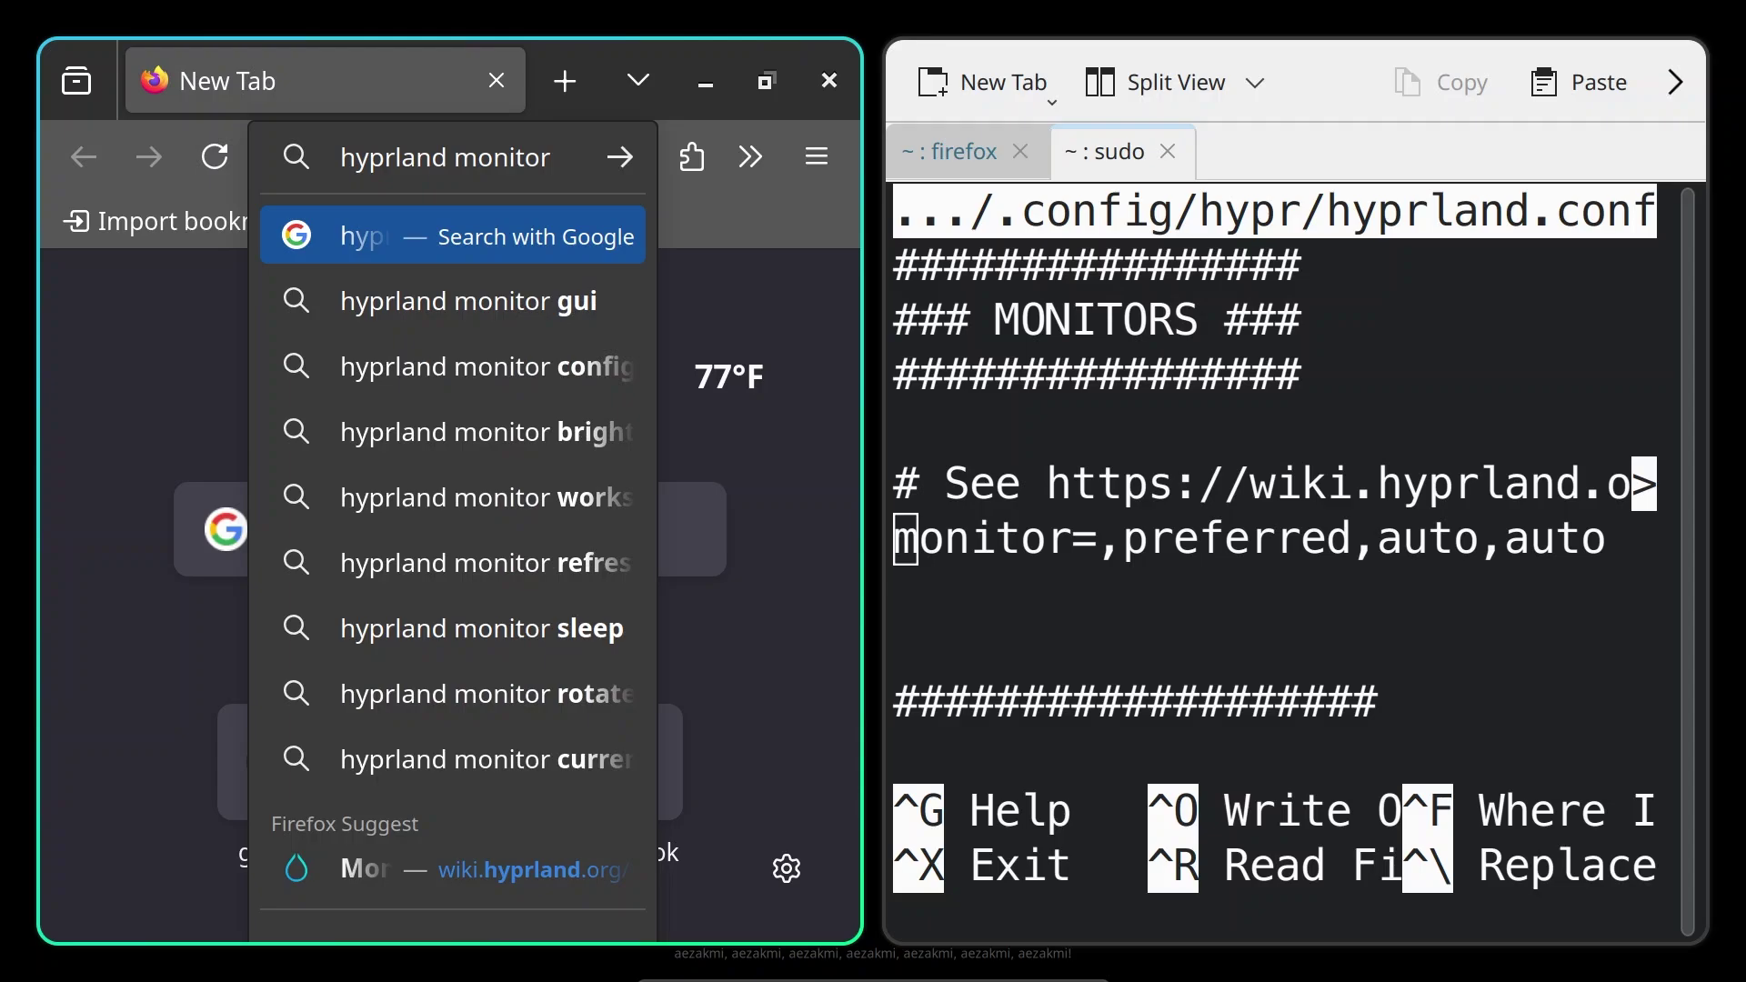
{"action": "key", "text": "Down"}
{"action": "key", "text": "Down"}
{"action": "key", "text": "Return"}
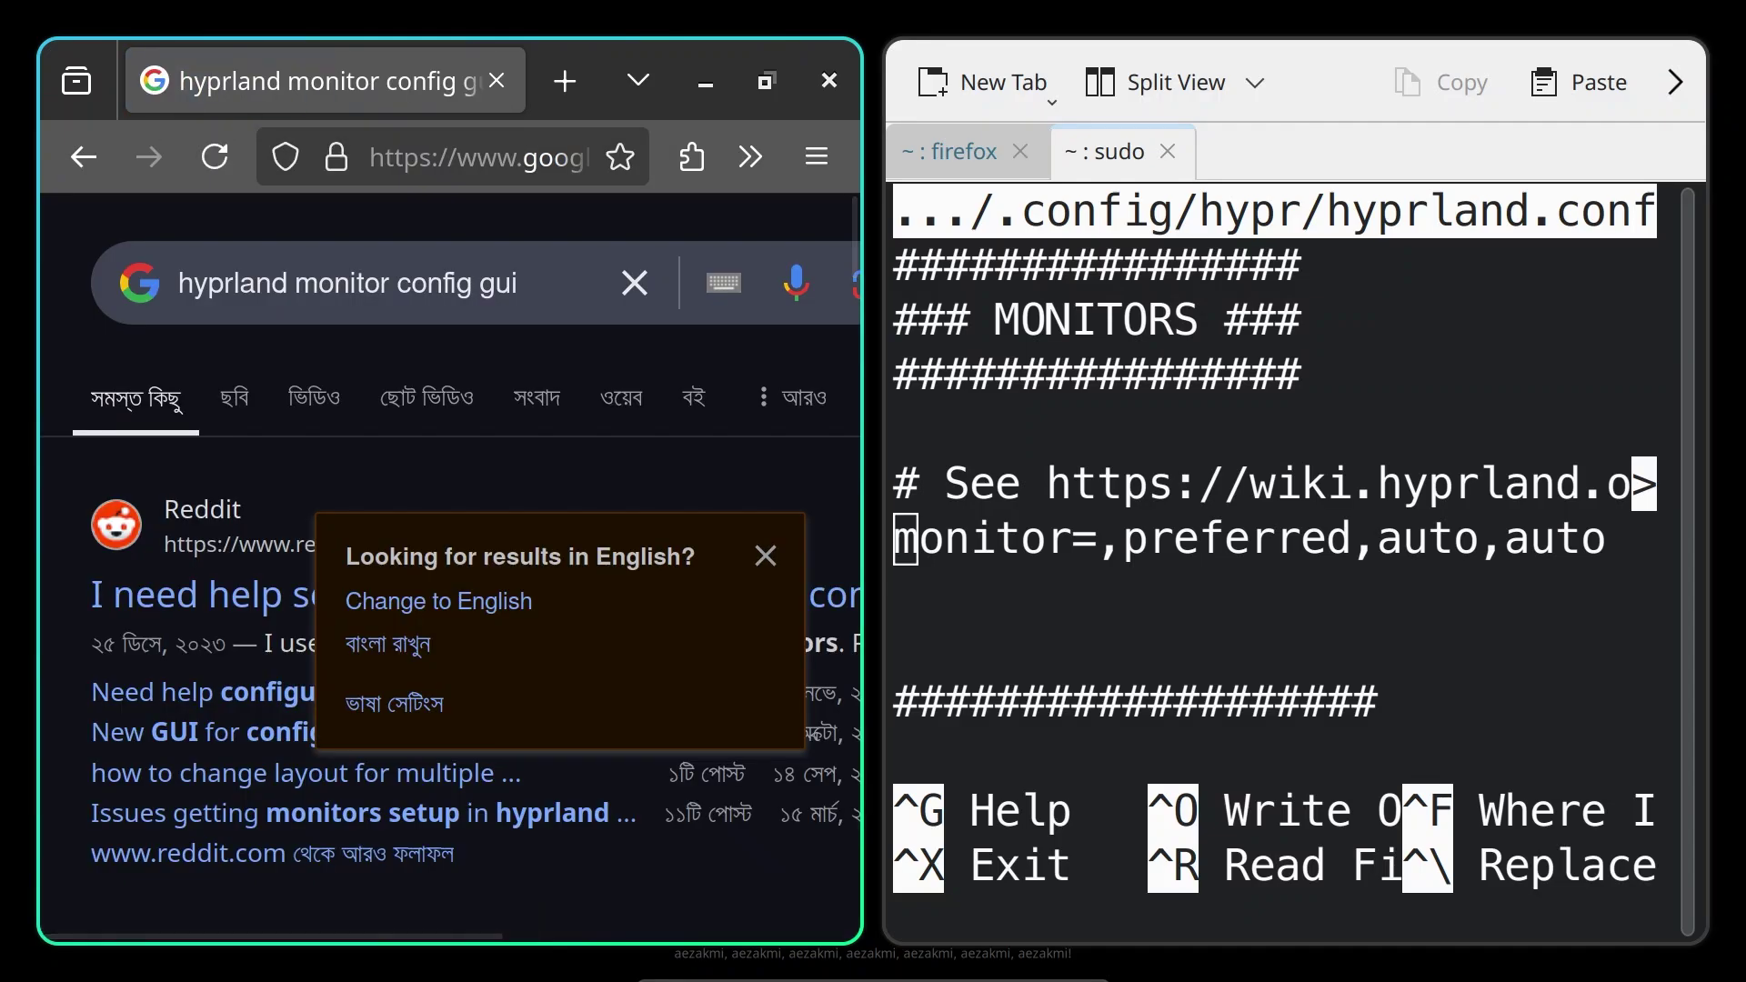
Dismiss the language pop-up, open the Hyprland Wiki's Monitors page from the results and read how to list available monitors
{"action": "left_click", "coordinate": [765, 559]}
{"action": "scroll", "coordinate": [526, 564], "scroll_direction": "down", "scroll_amount": 5}
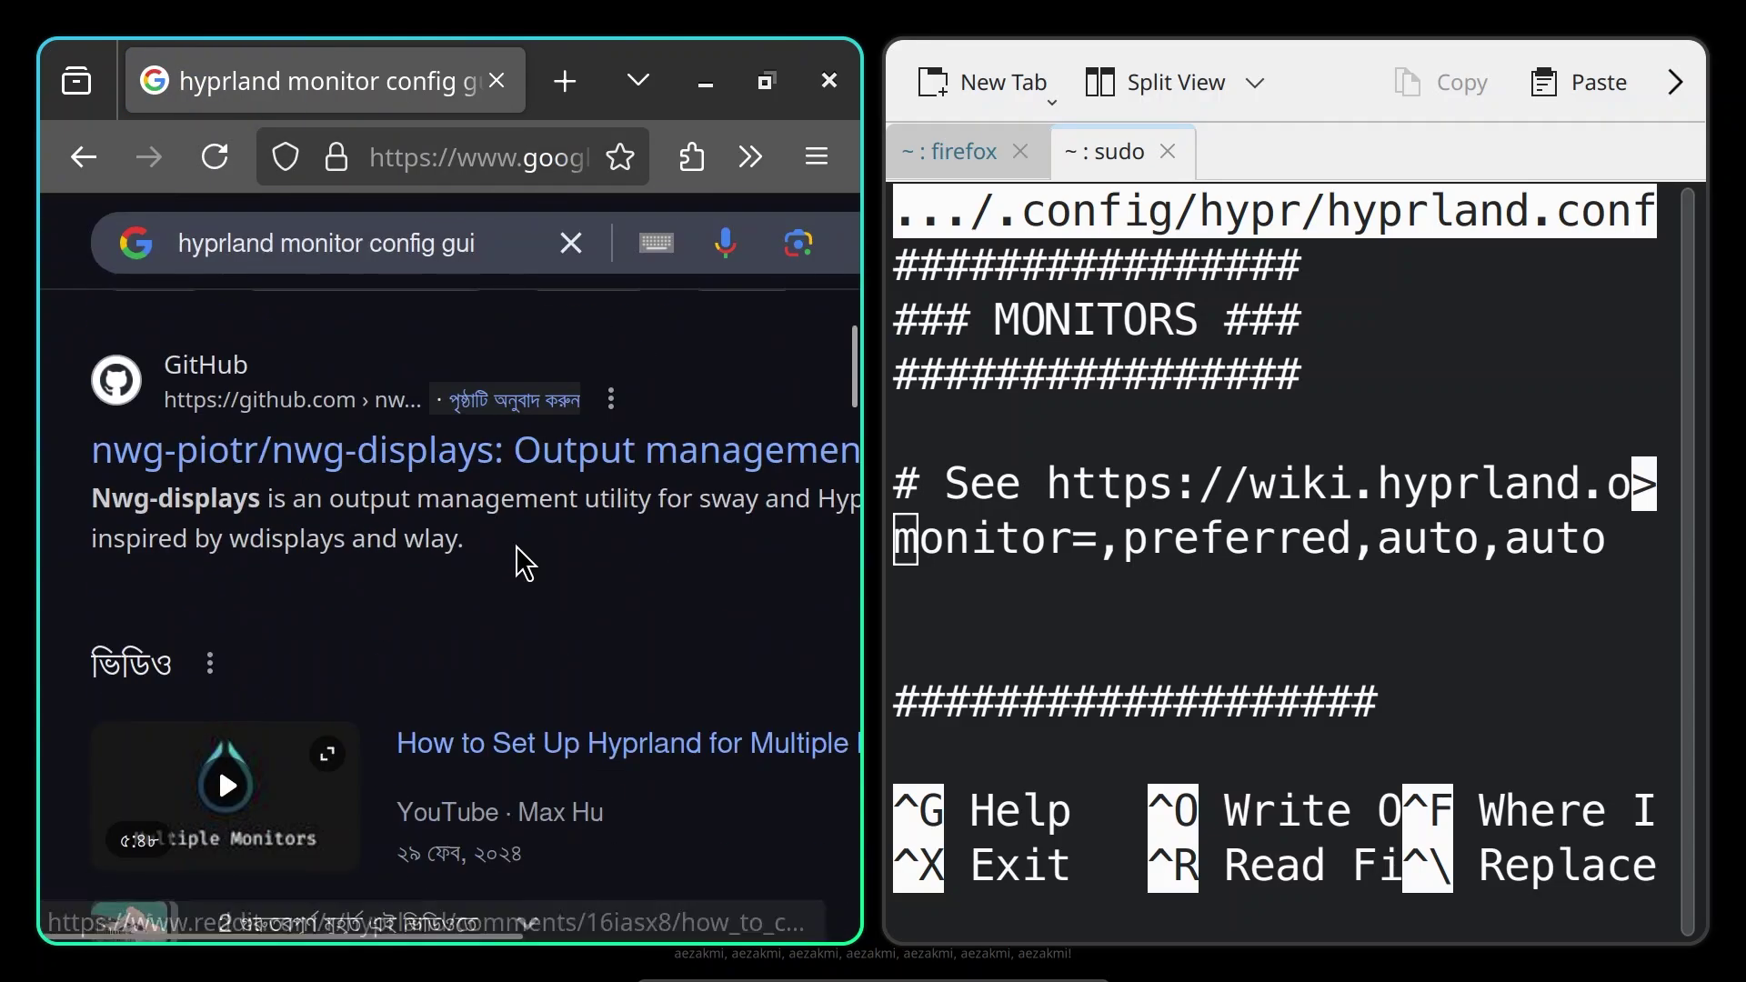
{"action": "scroll", "coordinate": [523, 559], "scroll_direction": "up", "scroll_amount": 4}
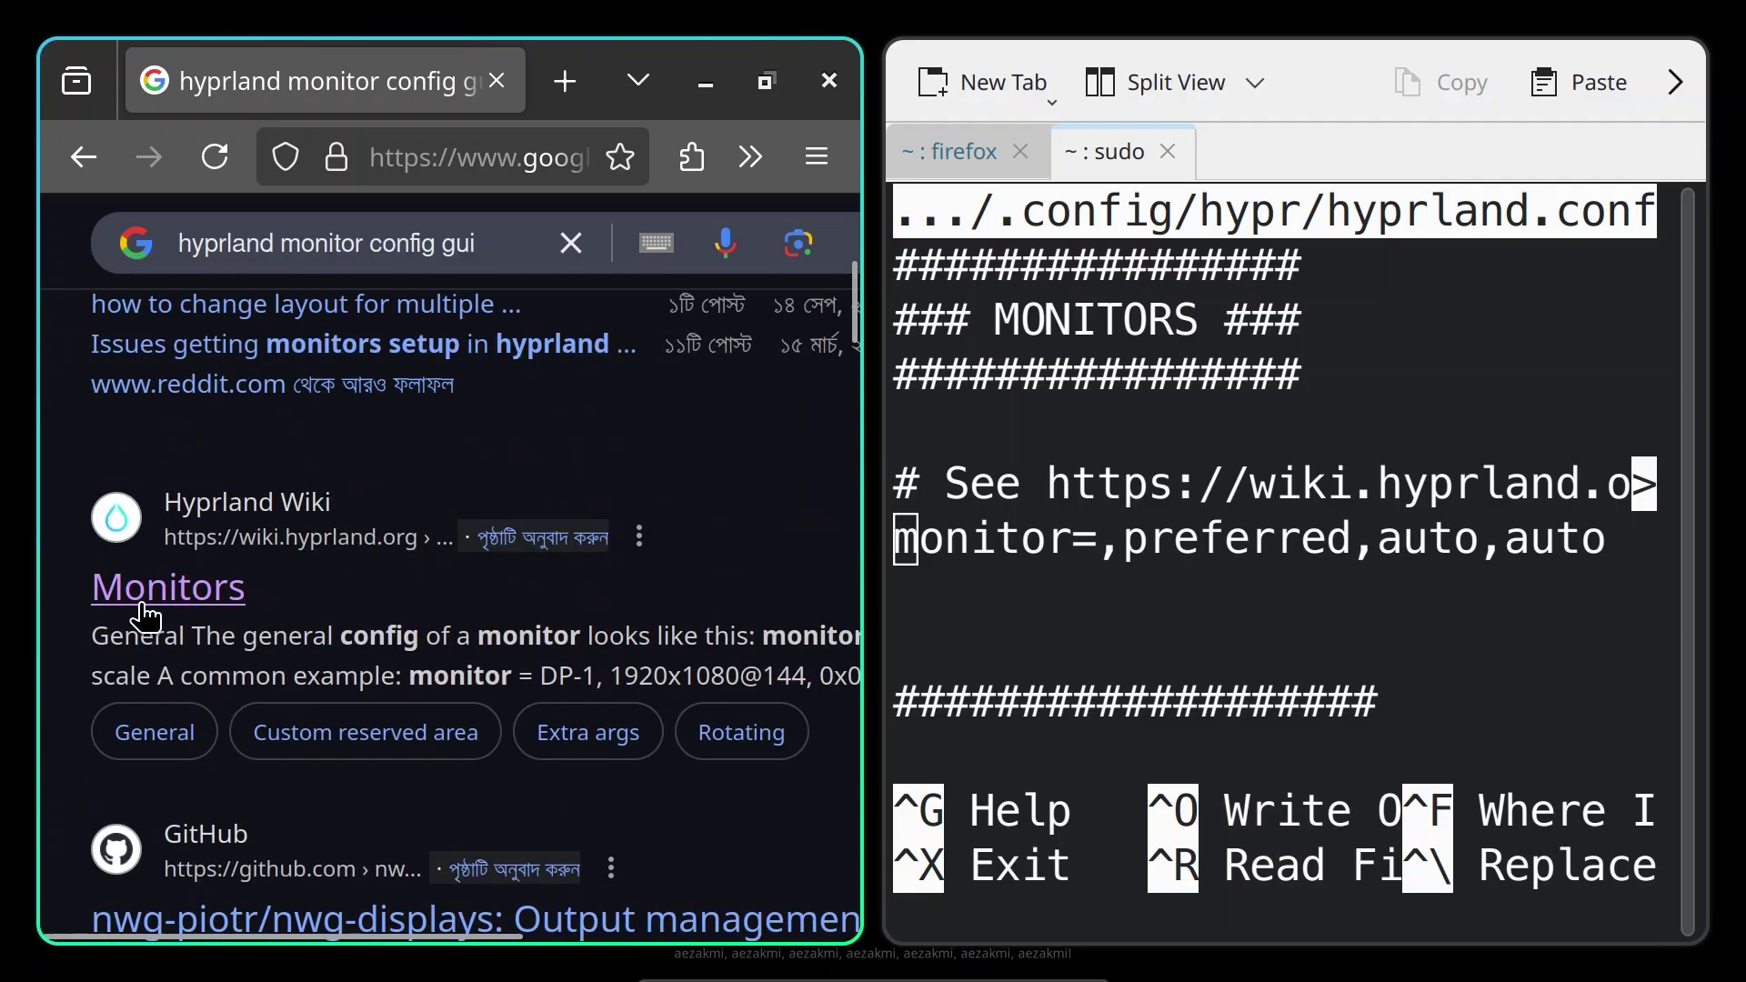
{"action": "left_click", "coordinate": [146, 617]}
{"action": "scroll", "coordinate": [143, 595], "scroll_direction": "down", "scroll_amount": 10}
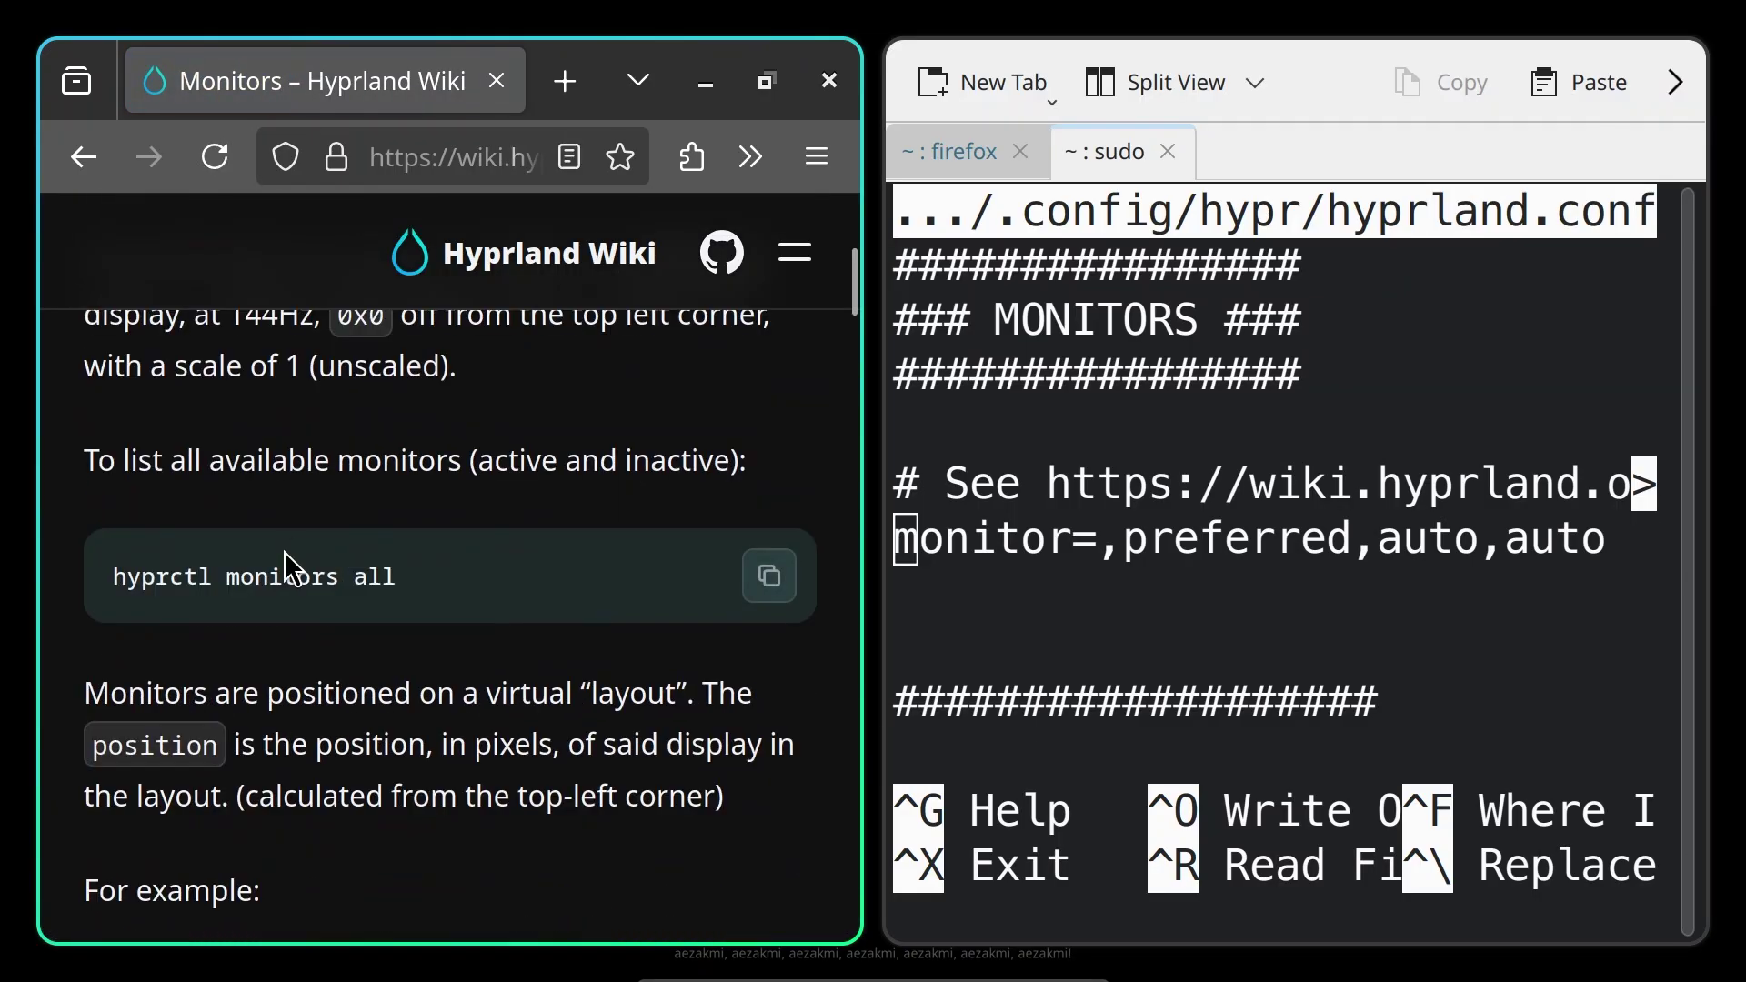
Copy the wiki's hyprctl monitors all command, run it in a new terminal tab and find the monitor's entry in the output
{"action": "left_click", "coordinate": [764, 573]}
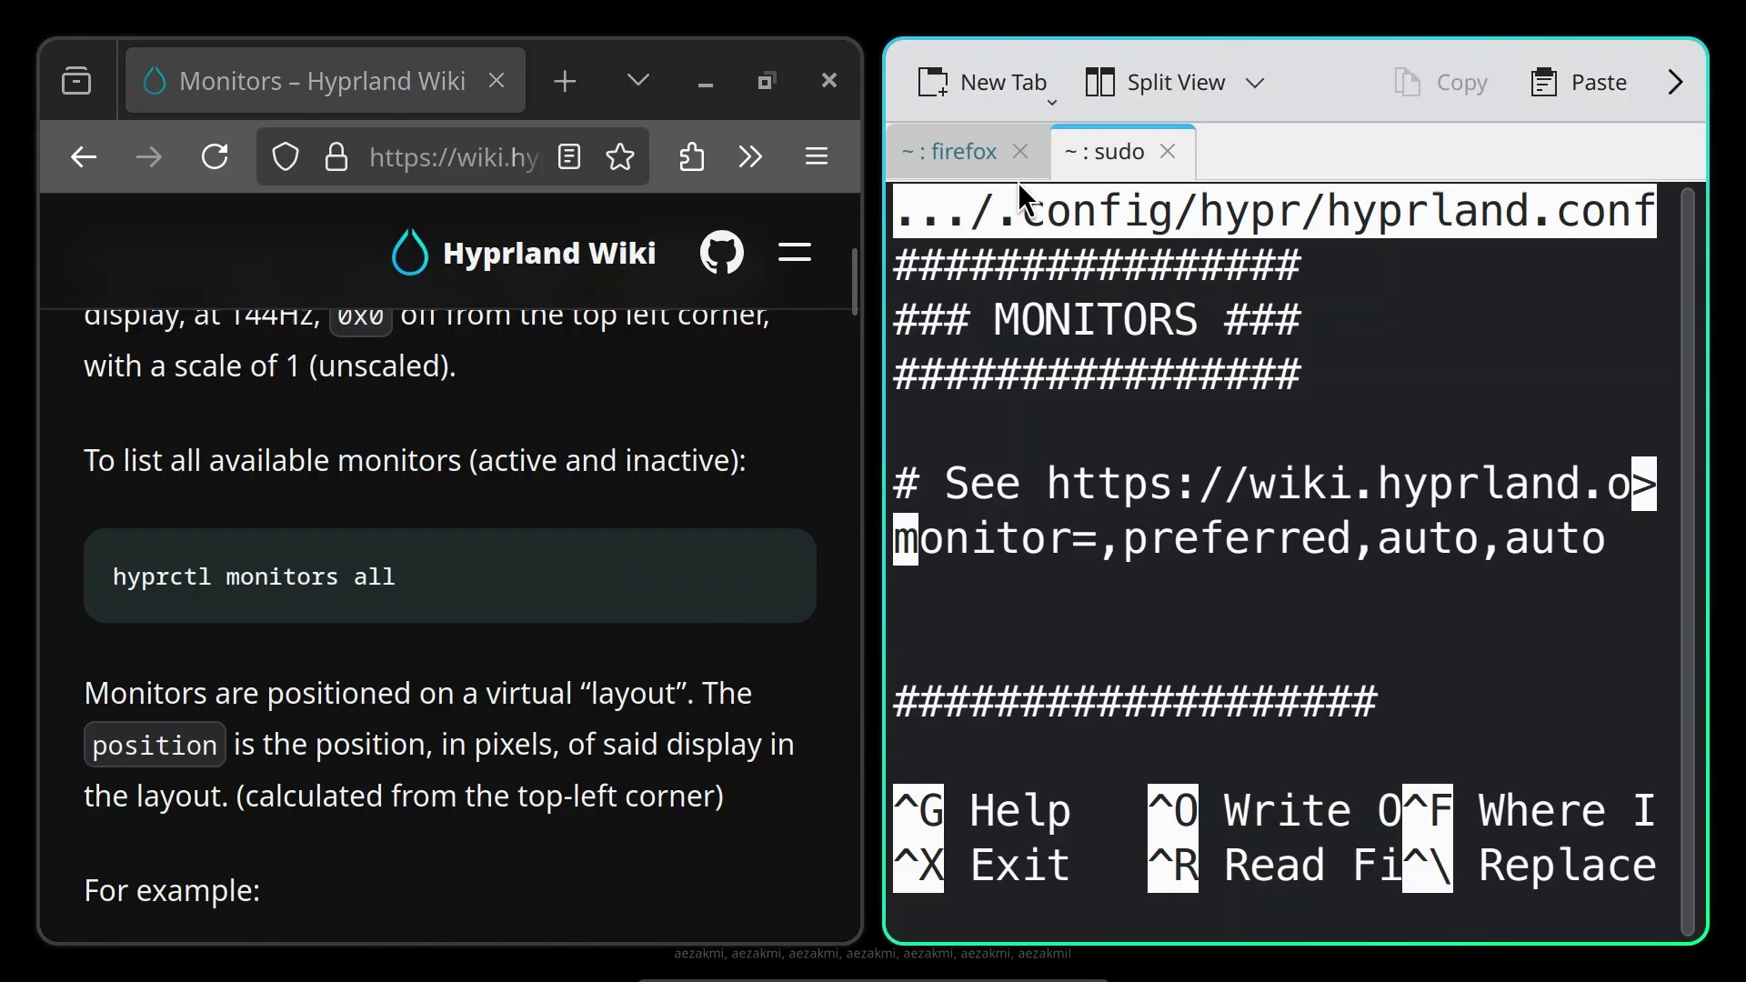
{"action": "left_click", "coordinate": [975, 95]}
{"action": "key", "text": "ctrl+shift+v"}
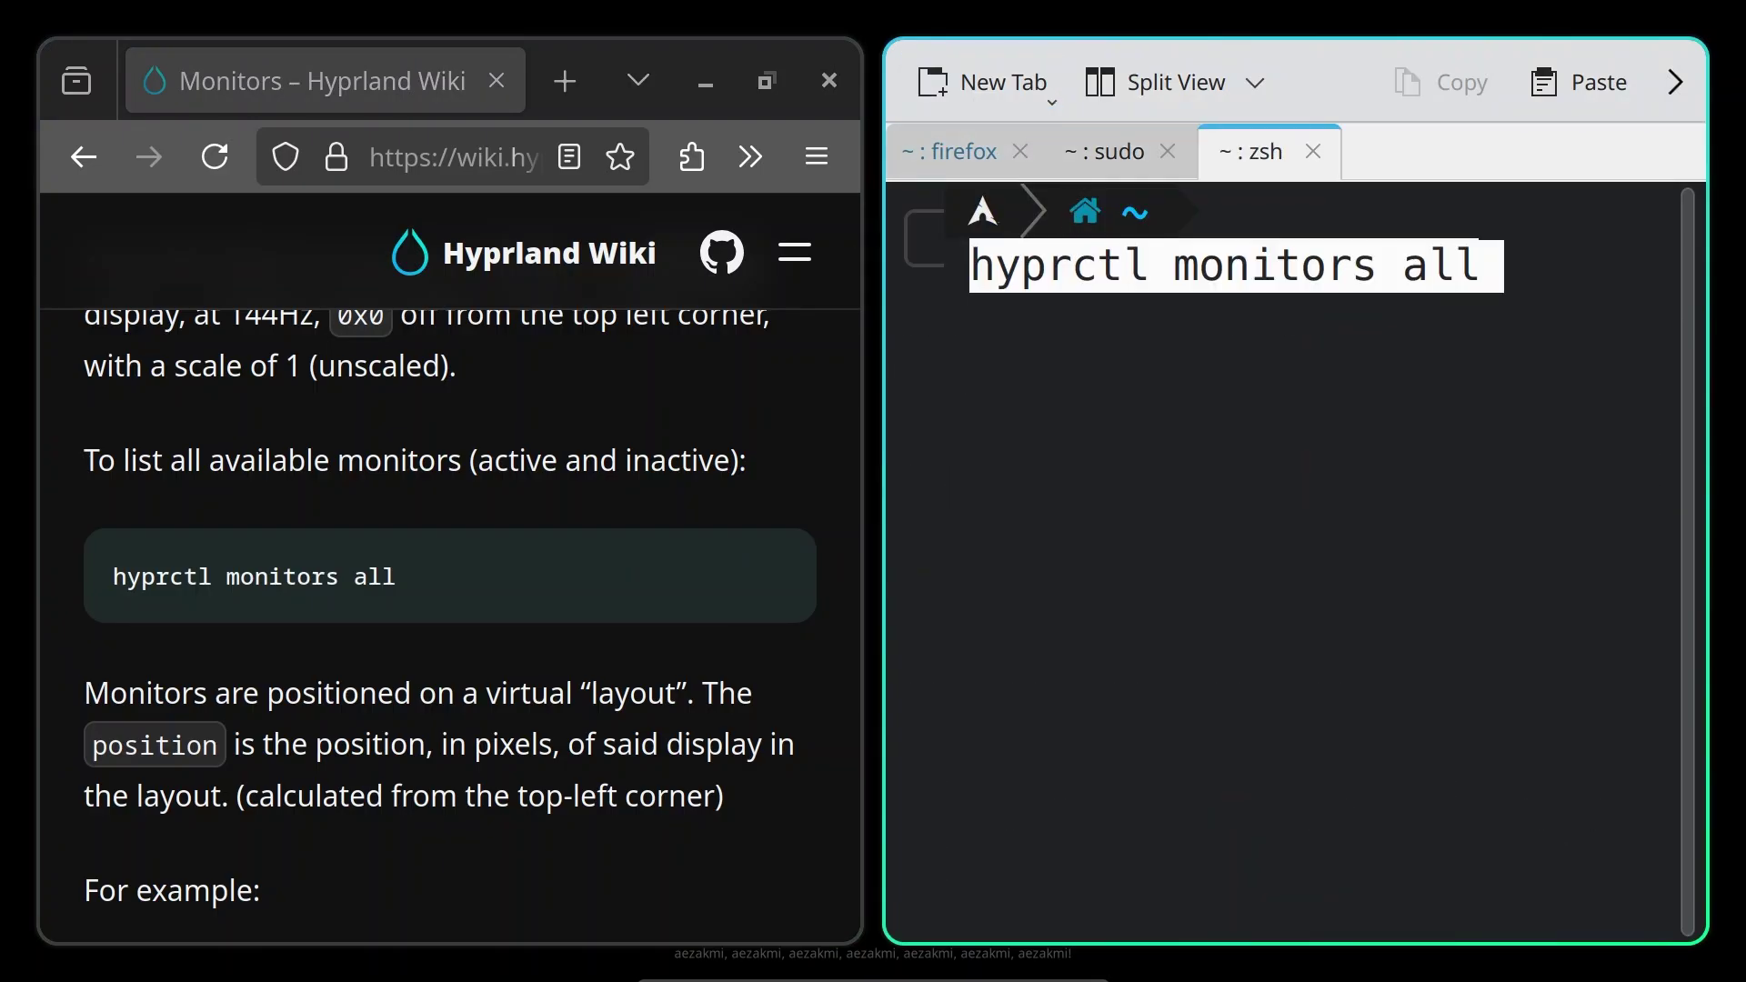
{"action": "key", "text": "Return"}
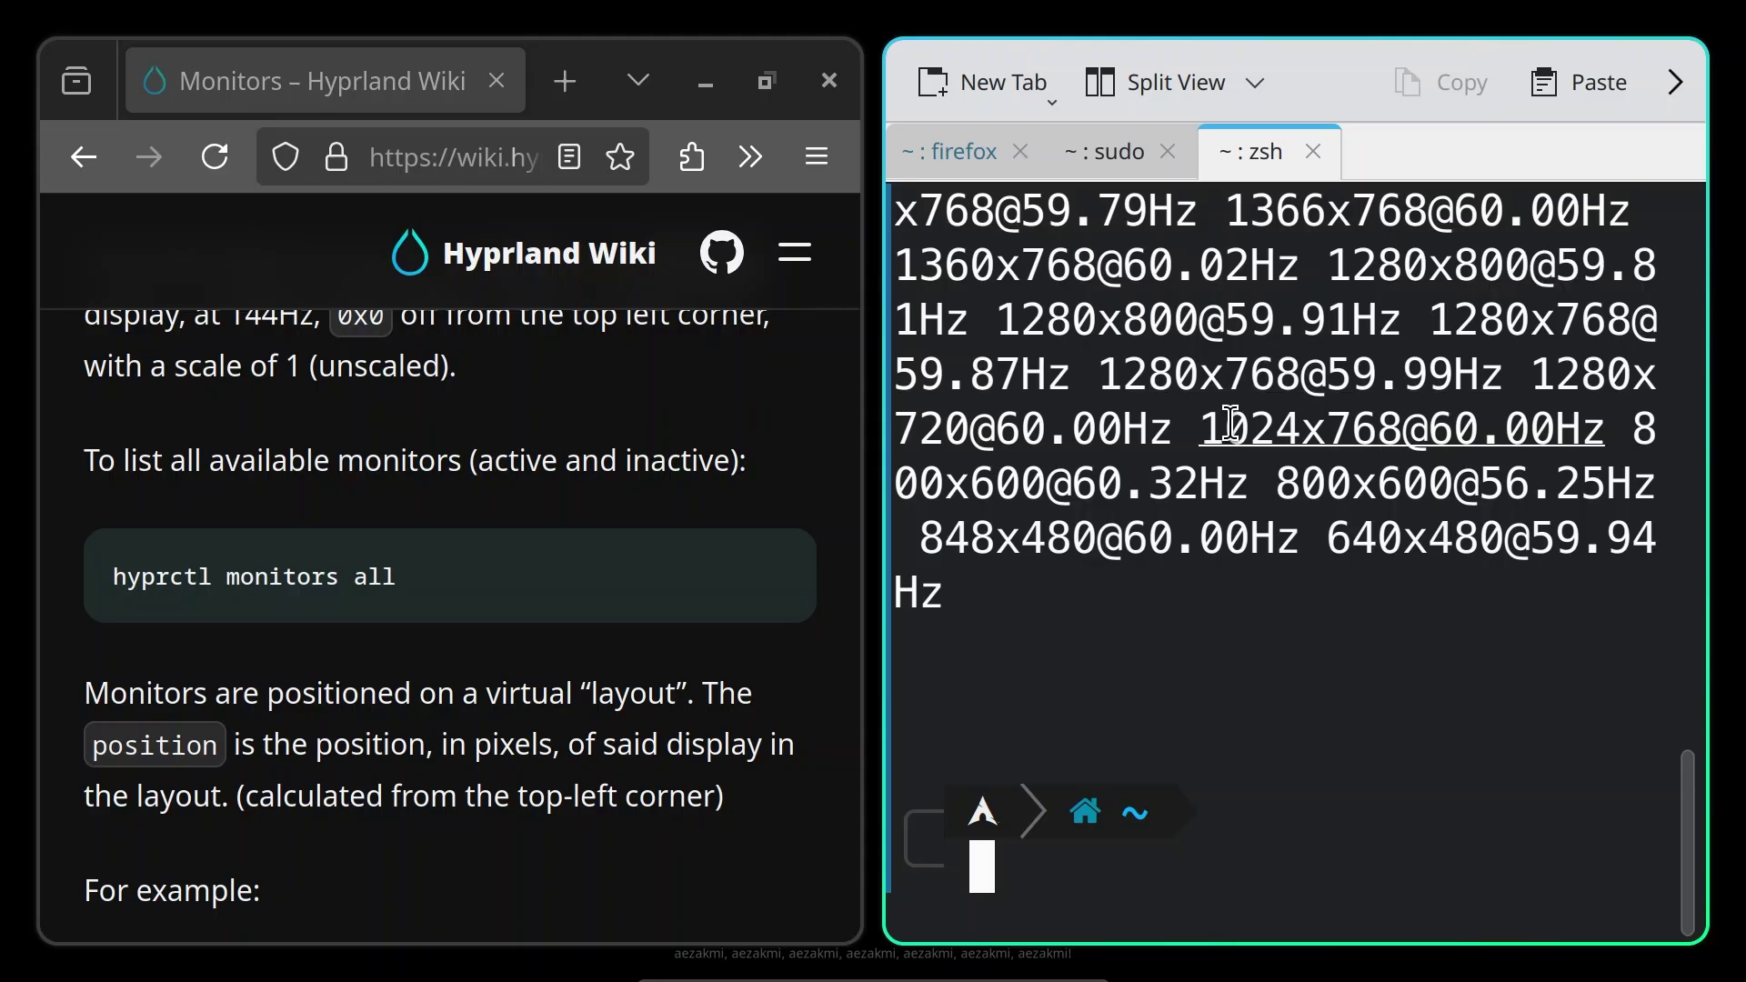
{"action": "scroll", "coordinate": [1006, 496], "scroll_direction": "up", "scroll_amount": 6}
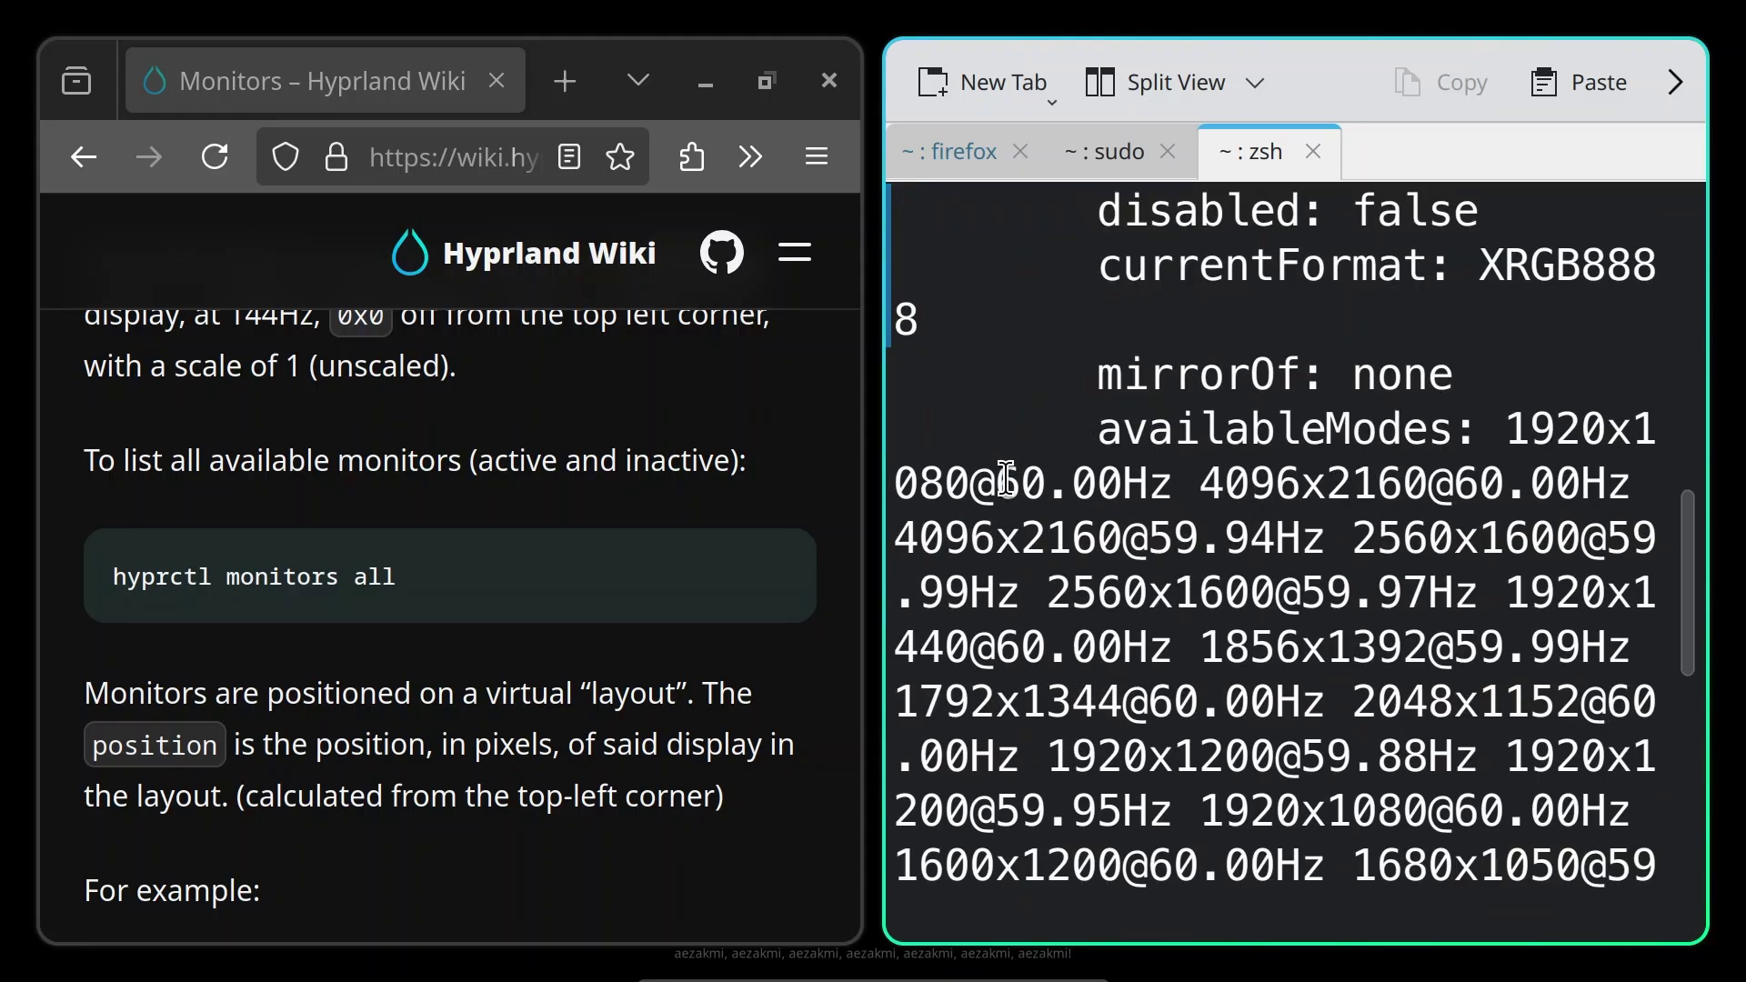
{"action": "scroll", "coordinate": [1006, 480], "scroll_direction": "up", "scroll_amount": 10}
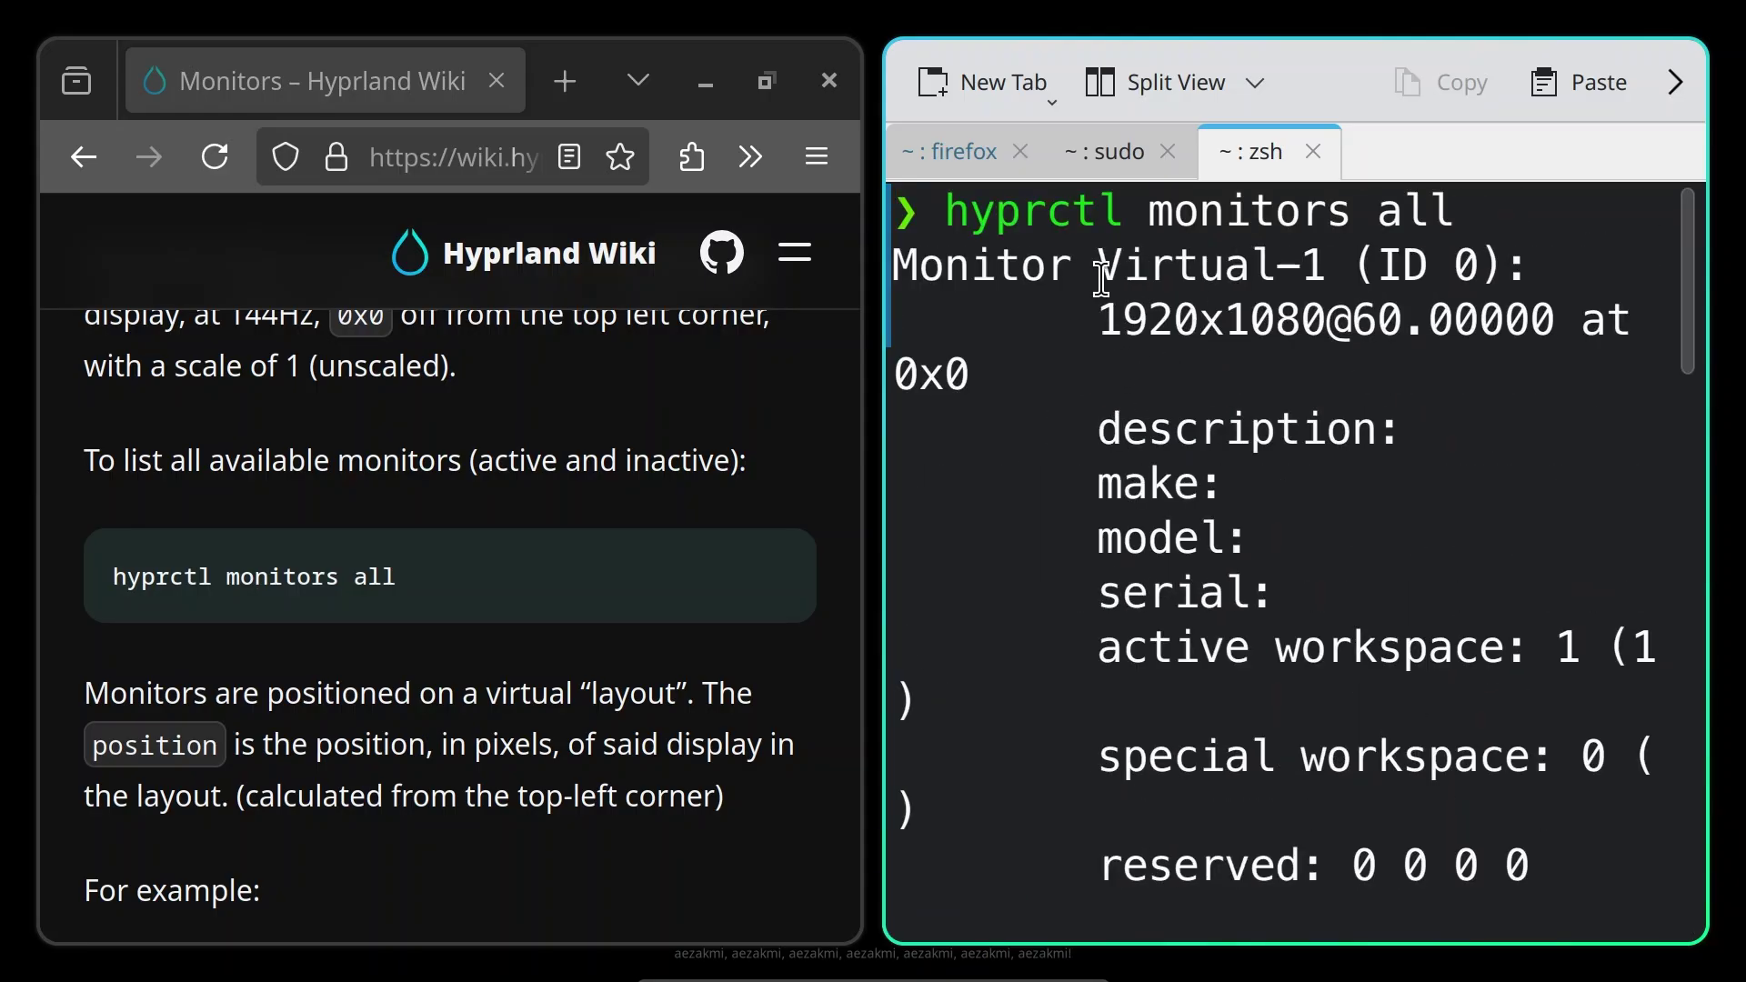
Copy the monitor name Virtual-1 from the output into the monitor line of hyprland.conf and save the file
{"action": "left_click_drag", "start_coordinate": [1100, 279], "coordinate": [1333, 266]}
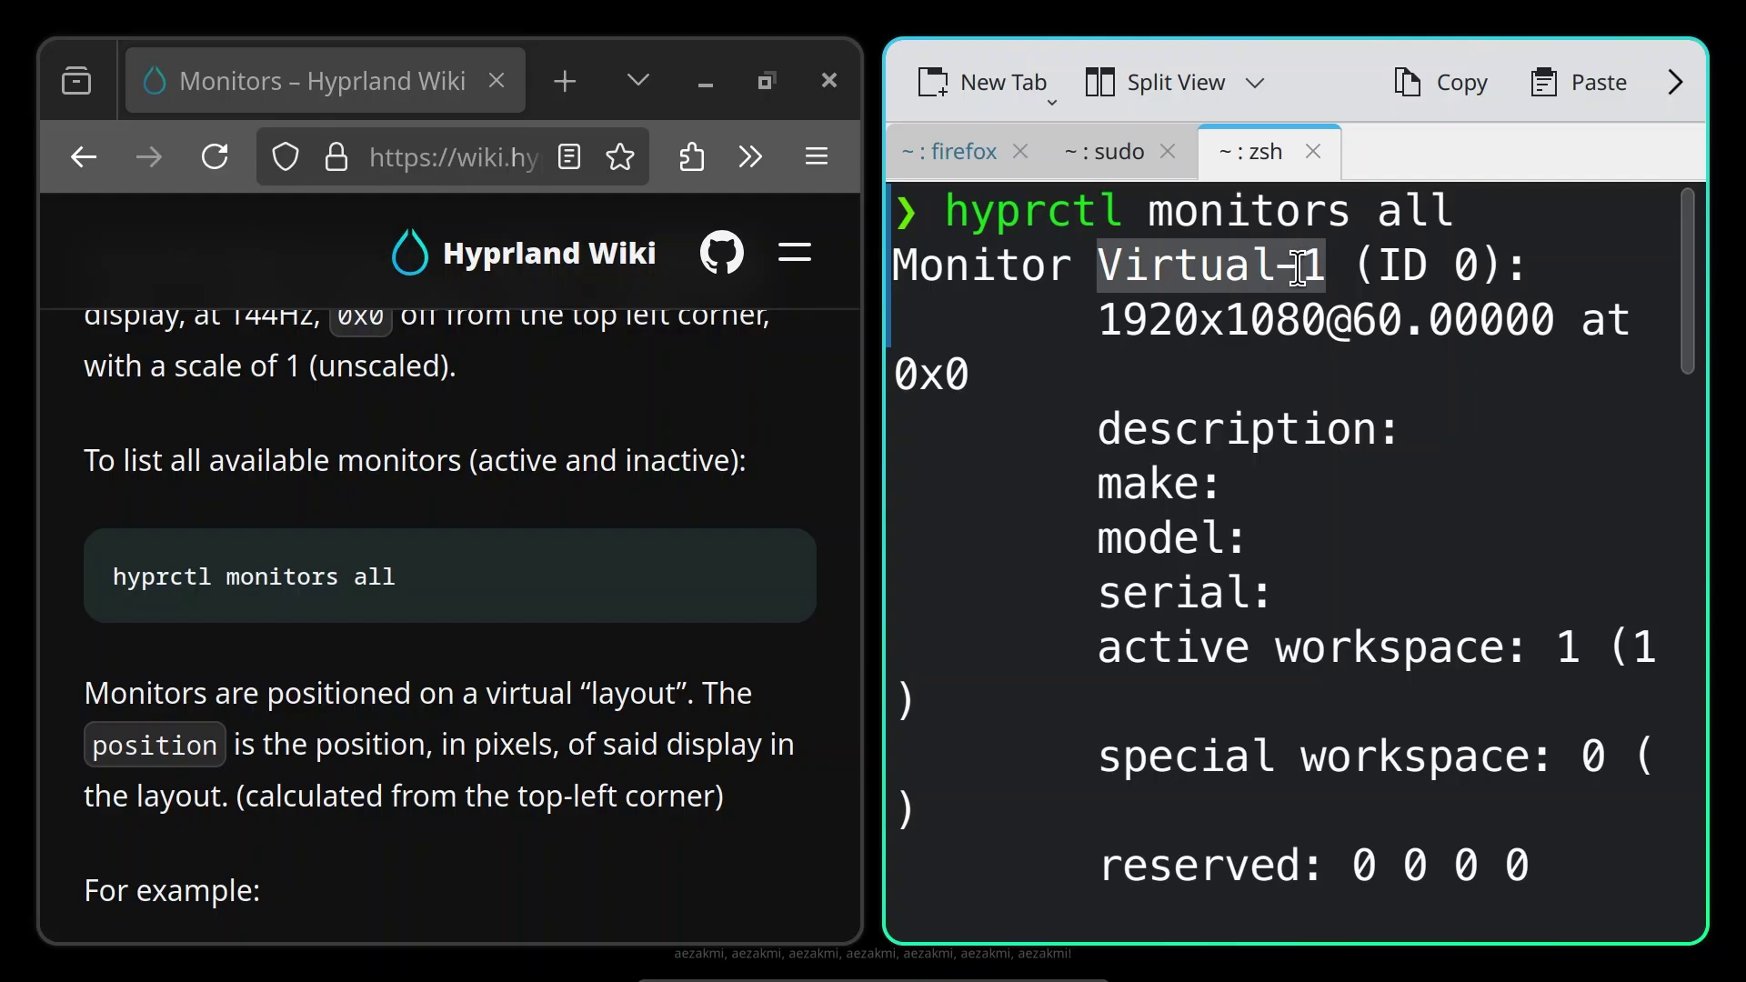
{"action": "right_click", "coordinate": [1299, 268]}
{"action": "left_click", "coordinate": [1302, 287]}
{"action": "left_click", "coordinate": [1119, 162]}
{"action": "key", "text": "Right"}
{"action": "key", "text": "Right"}
{"action": "key", "text": "Right"}
{"action": "key", "text": "Right"}
{"action": "key", "text": "Right"}
{"action": "key", "text": "Right"}
{"action": "key", "text": "Right"}
{"action": "key", "text": "Right"}
{"action": "key", "text": "Right"}
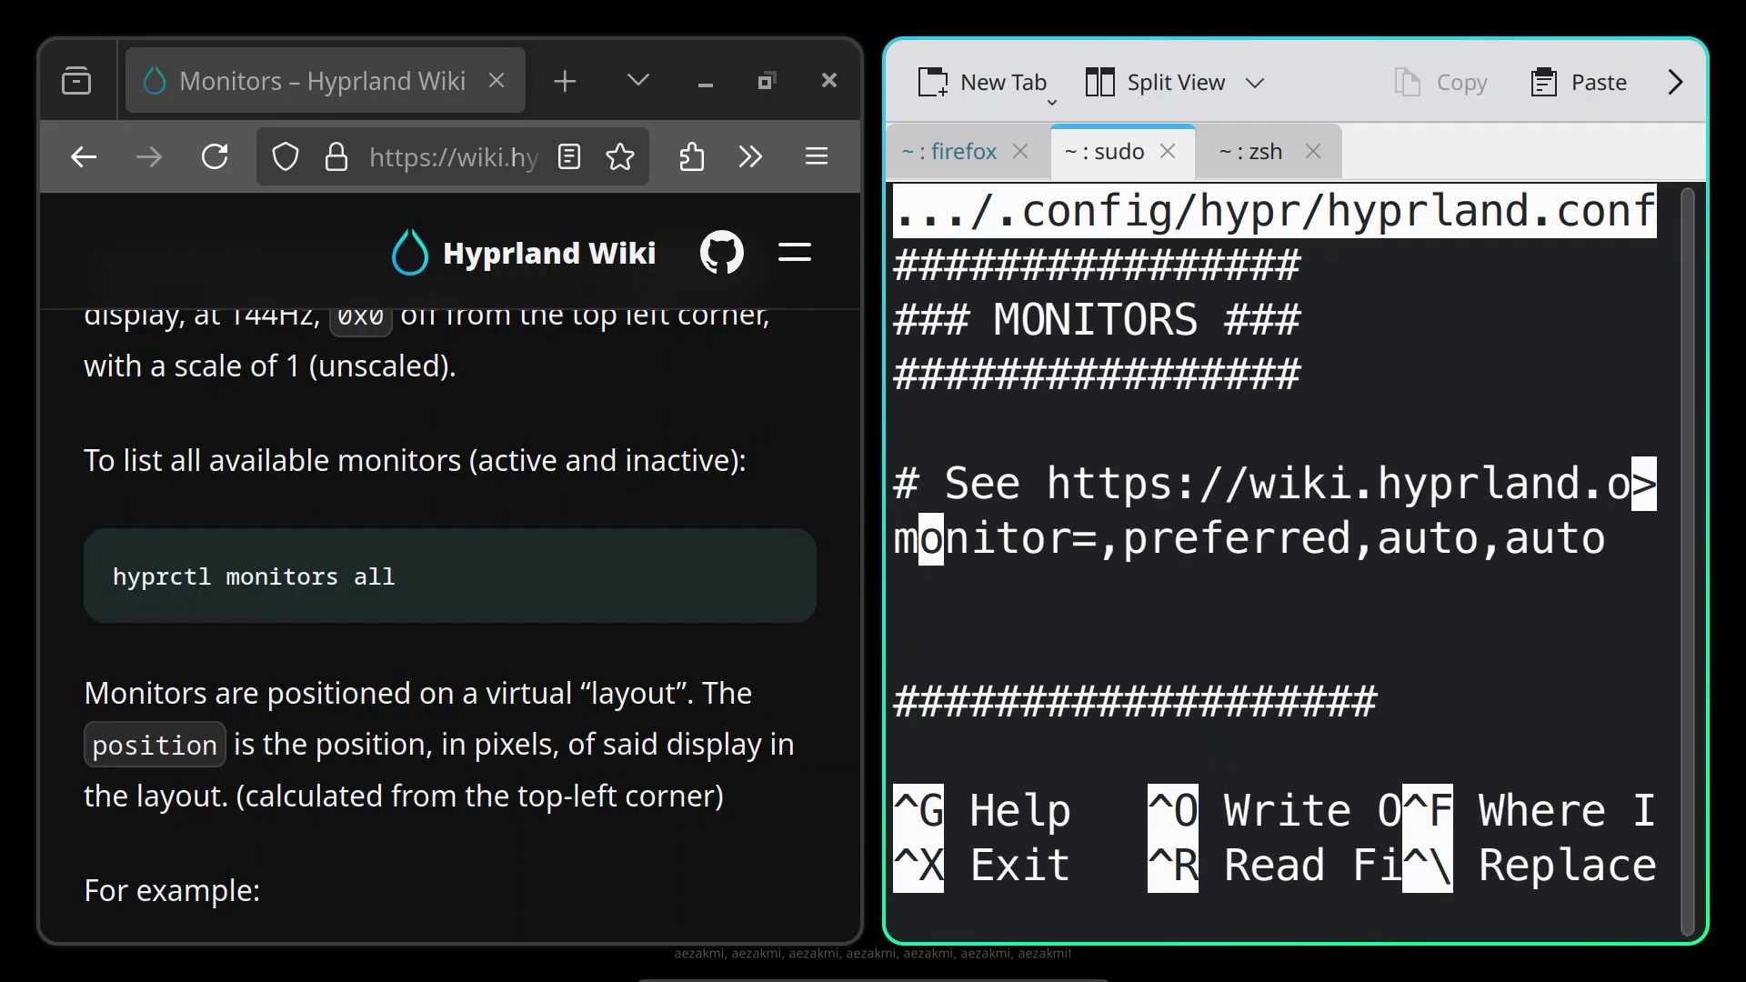
{"action": "key", "text": "Left"}
{"action": "key", "text": "ctrl+shift+v"}
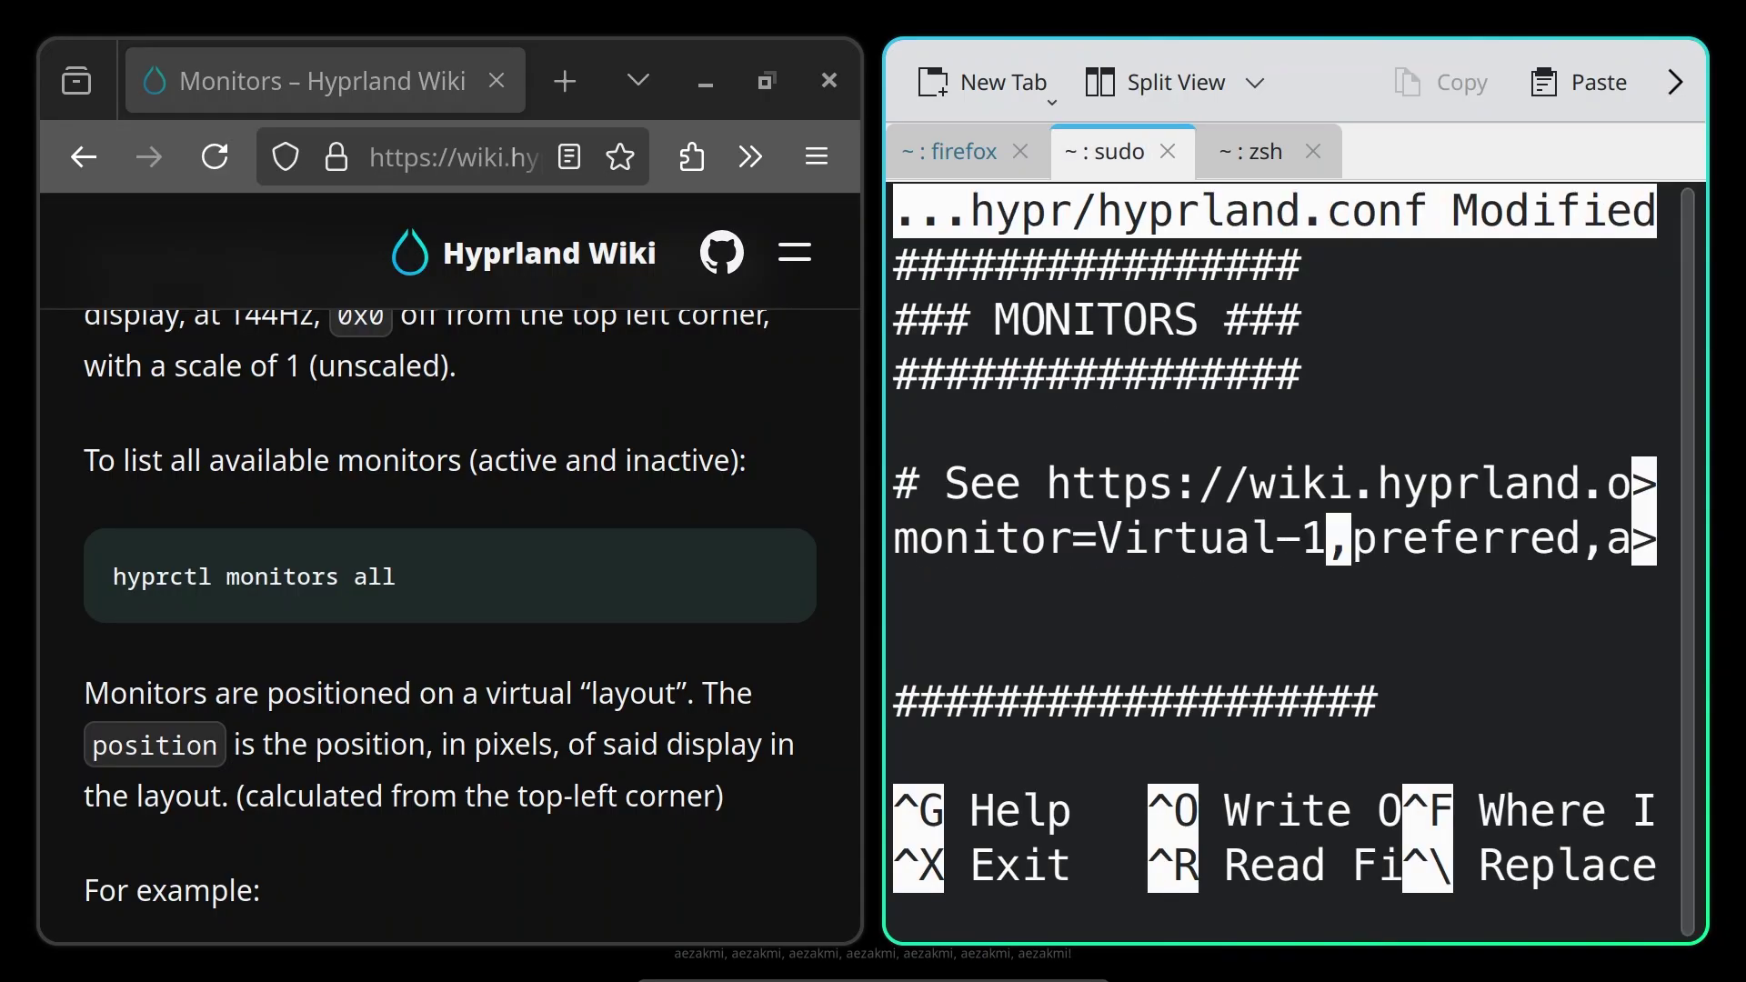
{"action": "key", "text": "ctrl+o"}
{"action": "key", "text": "Return"}
Replace preferred in the monitor line with the mode 1920x1080@60 copied from the monitor list, and save the file
{"action": "scroll", "coordinate": [585, 585], "scroll_direction": "up", "scroll_amount": 5}
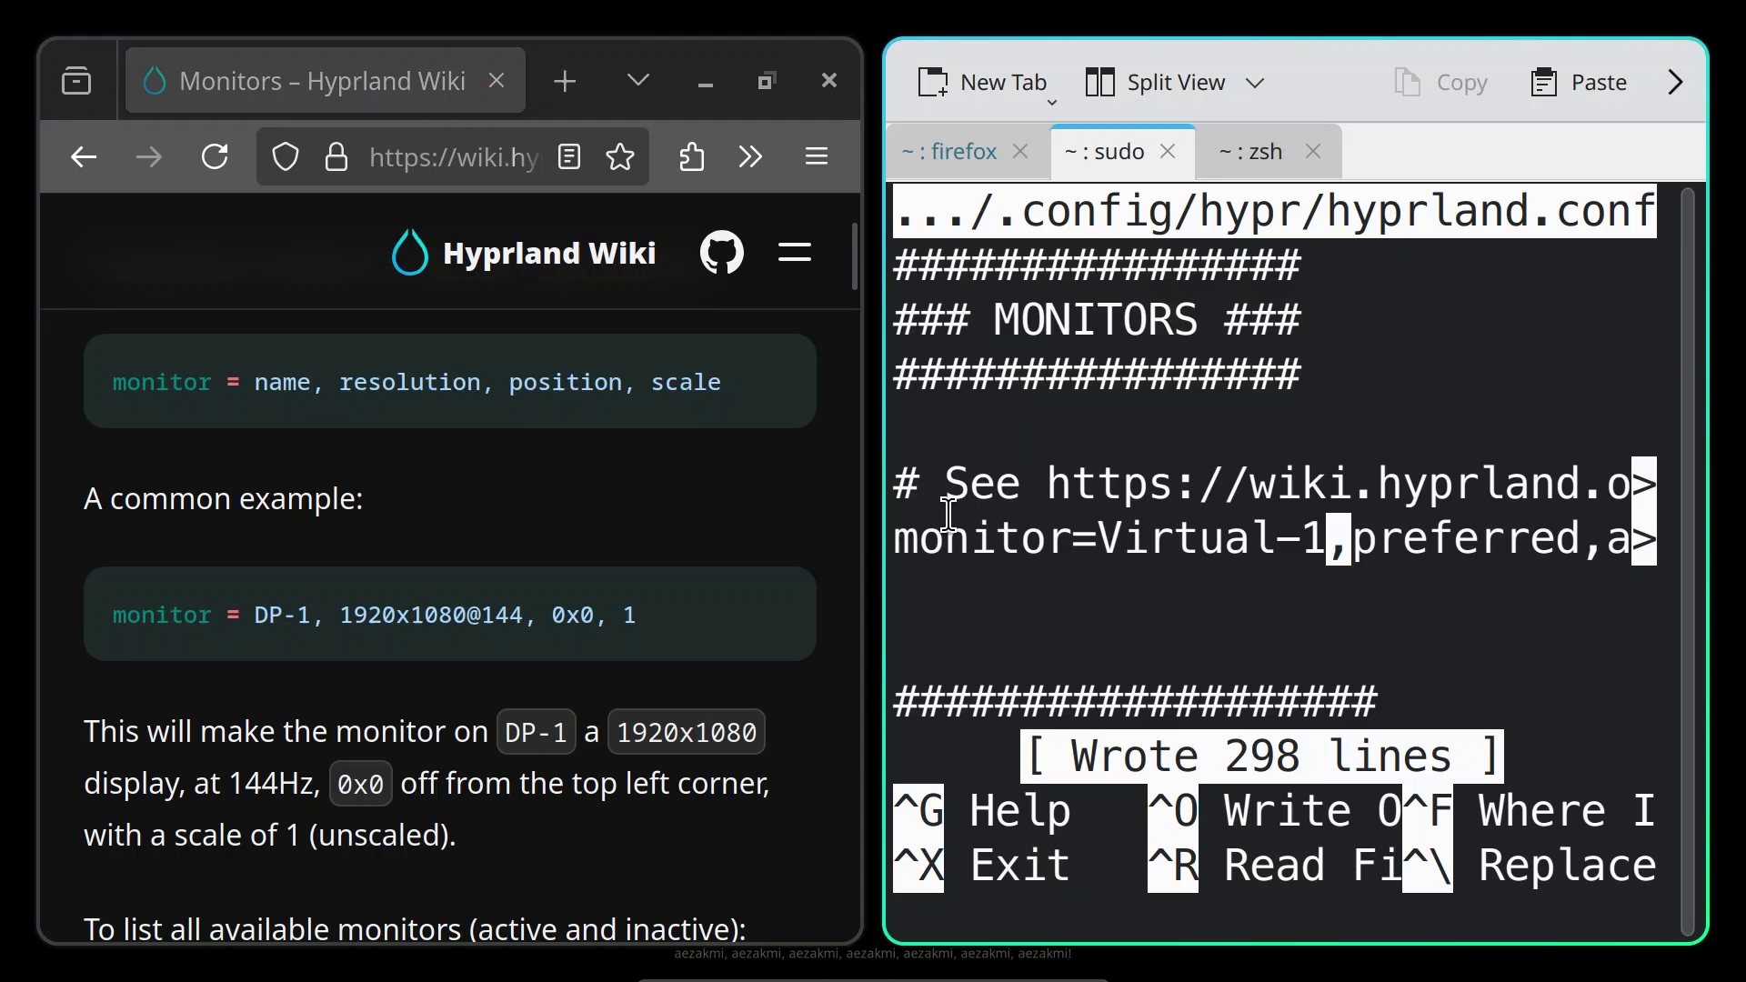
{"action": "left_click", "coordinate": [1248, 152]}
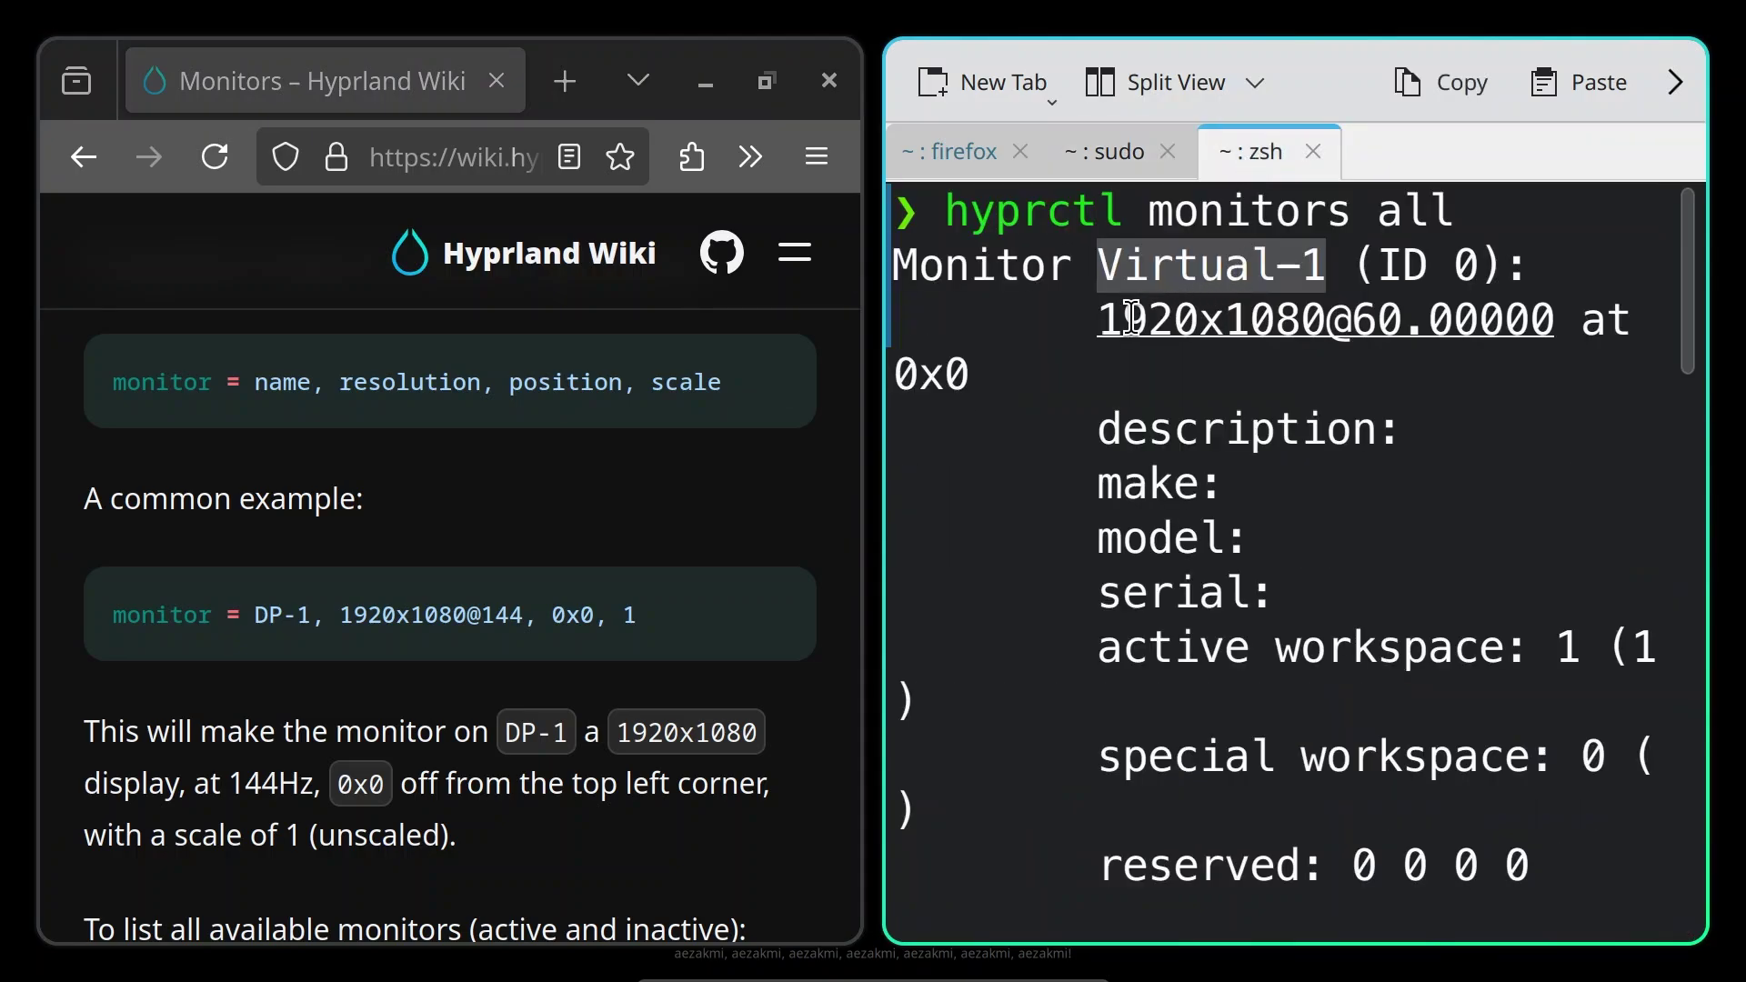
{"action": "right_click", "coordinate": [1399, 318]}
{"action": "left_click", "coordinate": [1356, 164]}
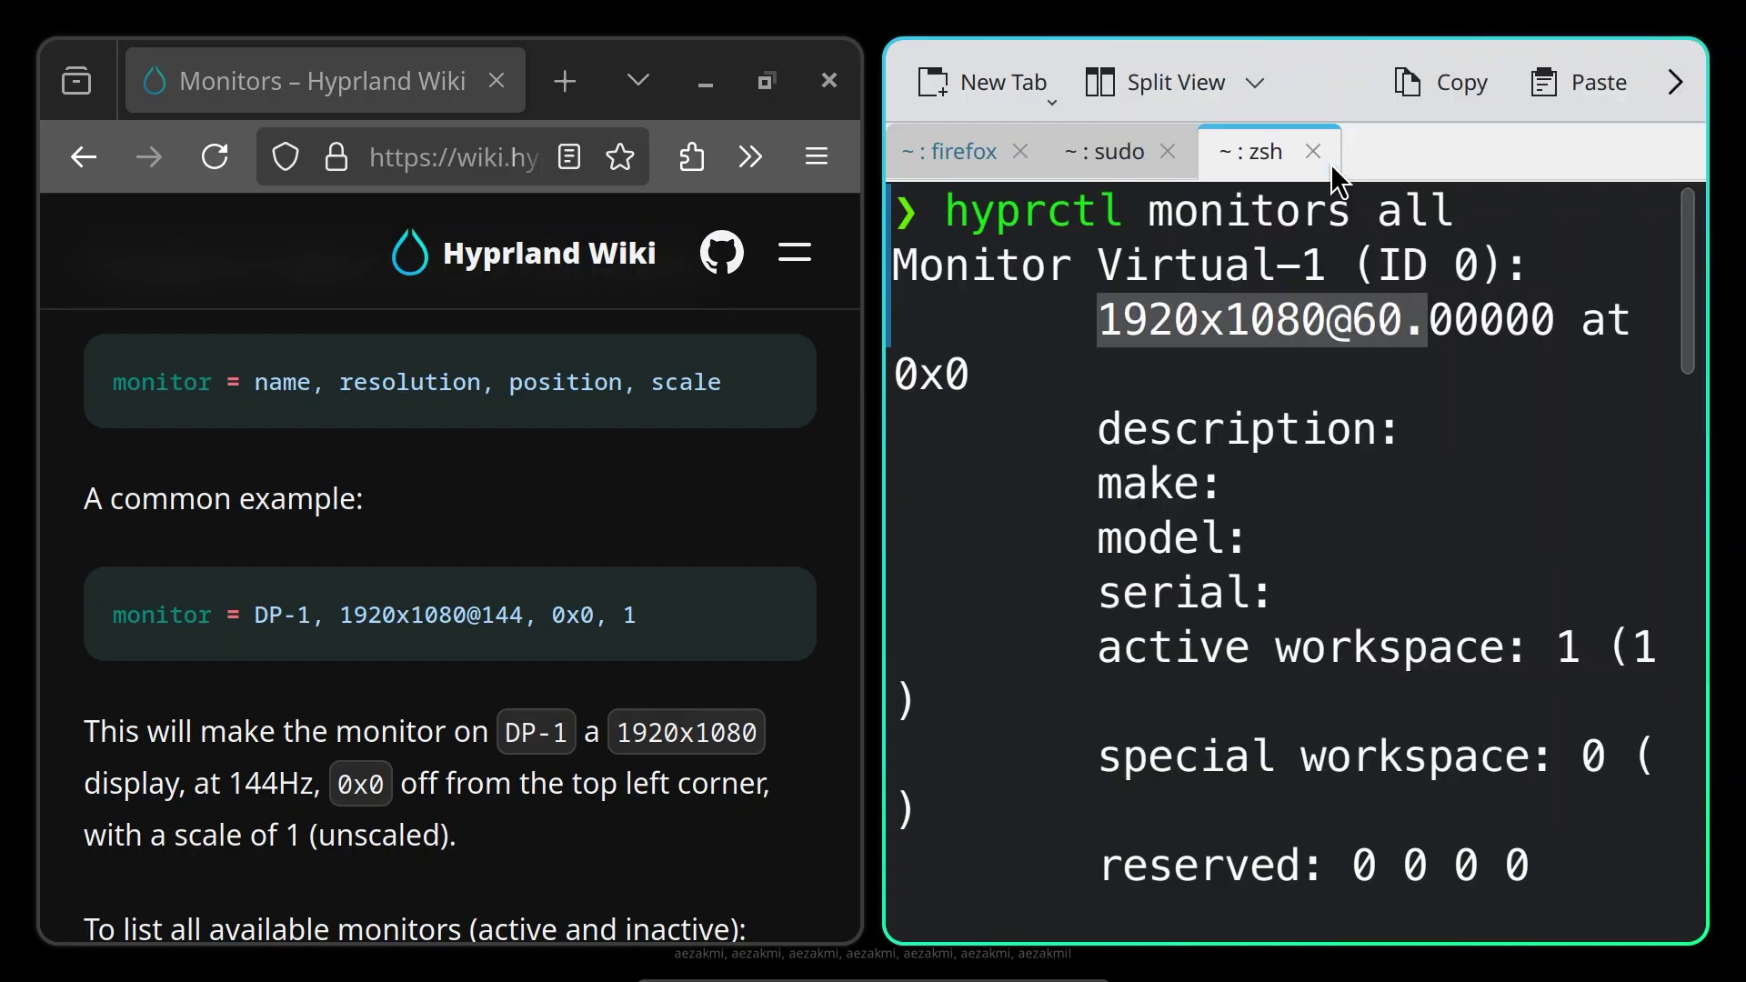
{"action": "left_click", "coordinate": [1125, 156]}
{"action": "key", "text": "Right"}
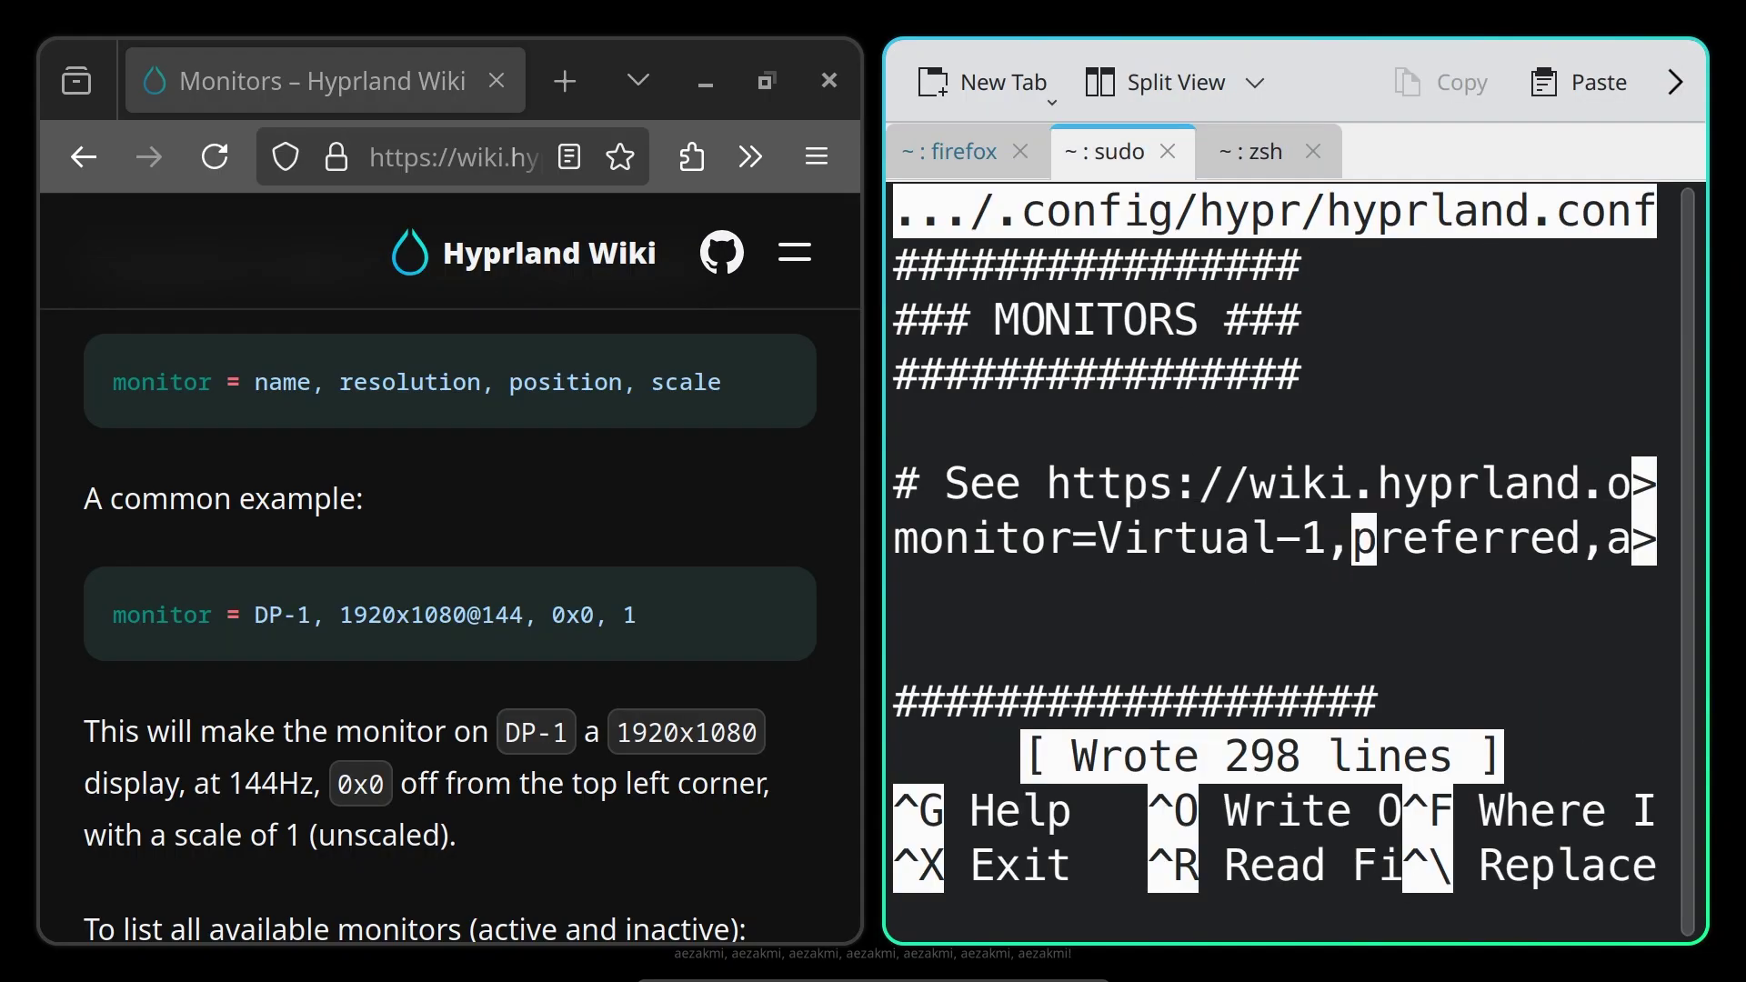
{"action": "key", "text": "Delete"}
{"action": "key", "text": "Delete"}
{"action": "key", "text": "Delete"}
{"action": "key", "text": "Delete"}
{"action": "key", "text": "Delete"}
{"action": "key", "text": "Delete"}
{"action": "key", "text": "Delete"}
{"action": "key", "text": "Delete"}
{"action": "key", "text": "Delete"}
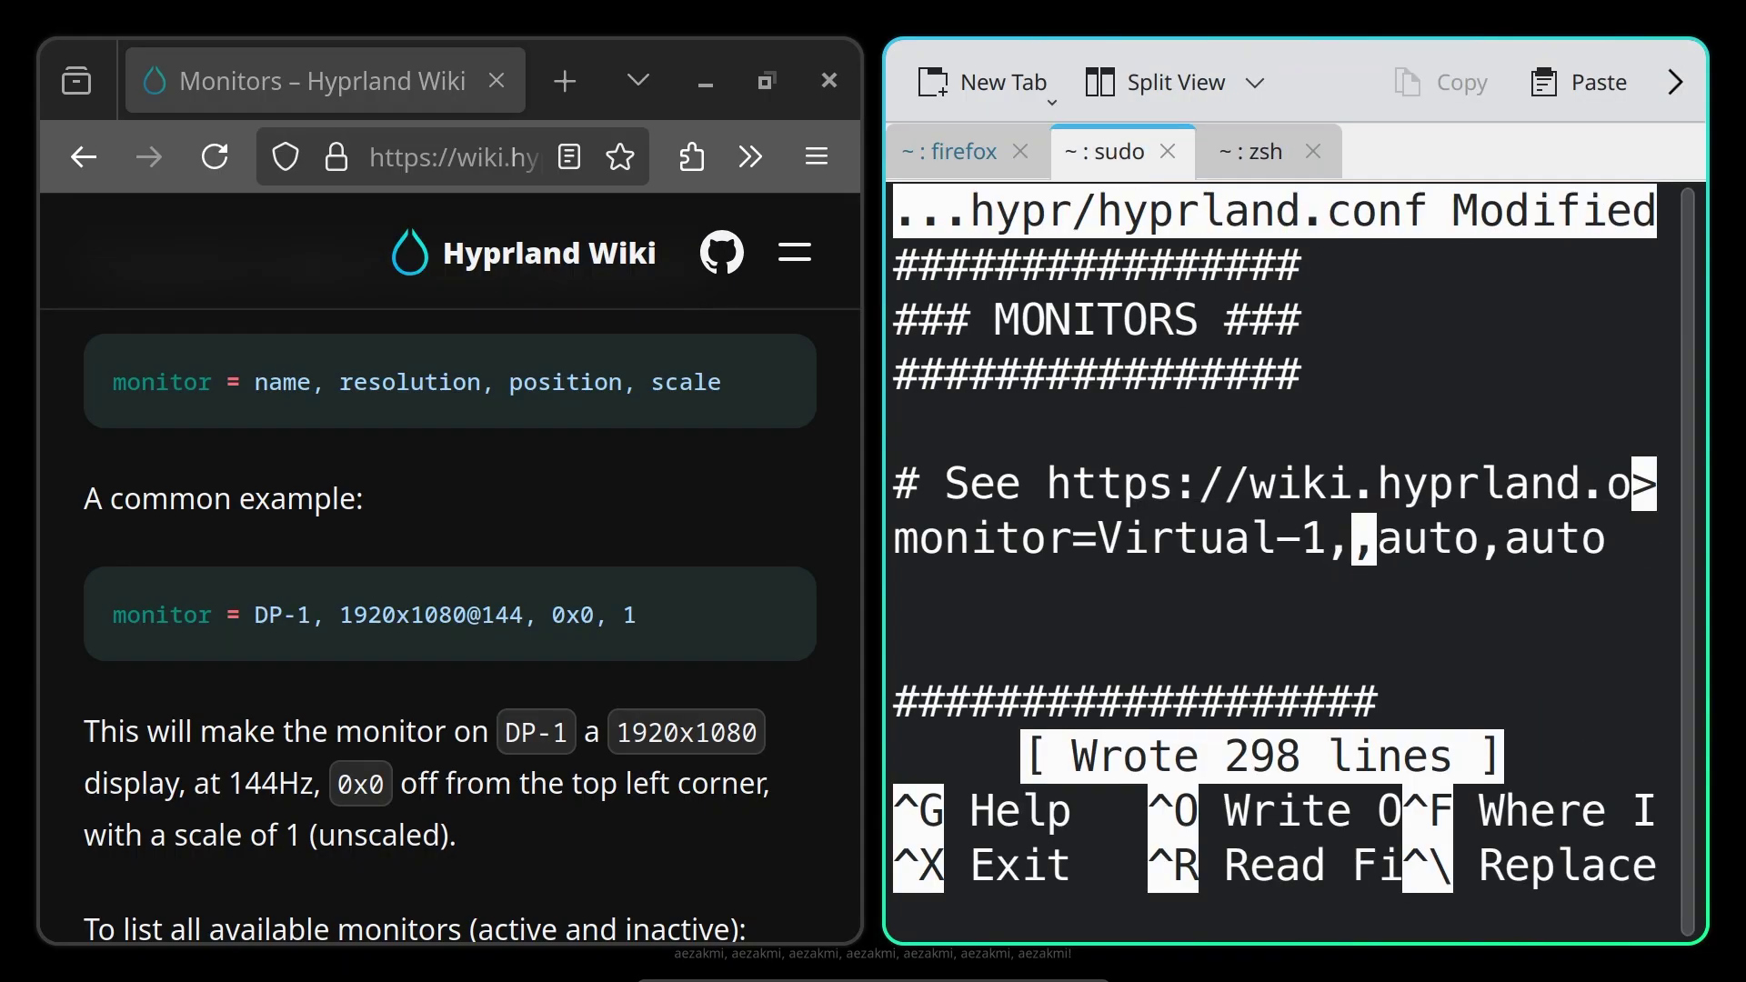
{"action": "key", "text": "ctrl+shift+v"}
{"action": "key", "text": "BackSpace"}
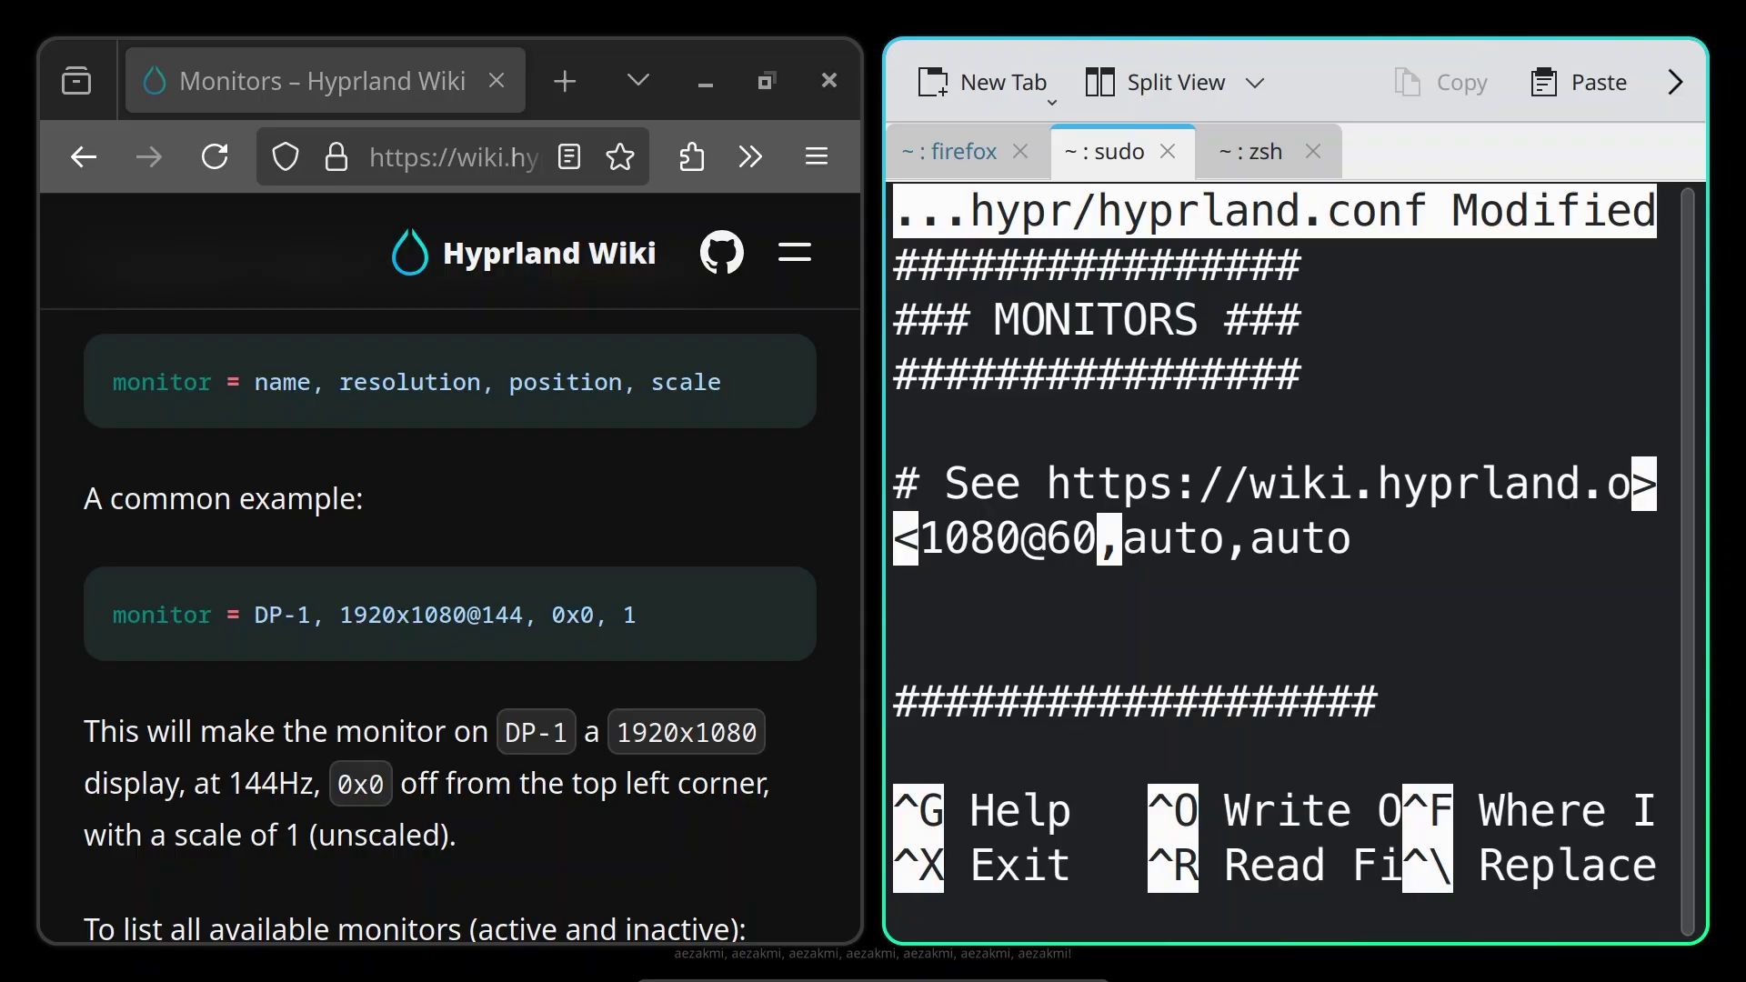
{"action": "key", "text": "ctrl+s"}
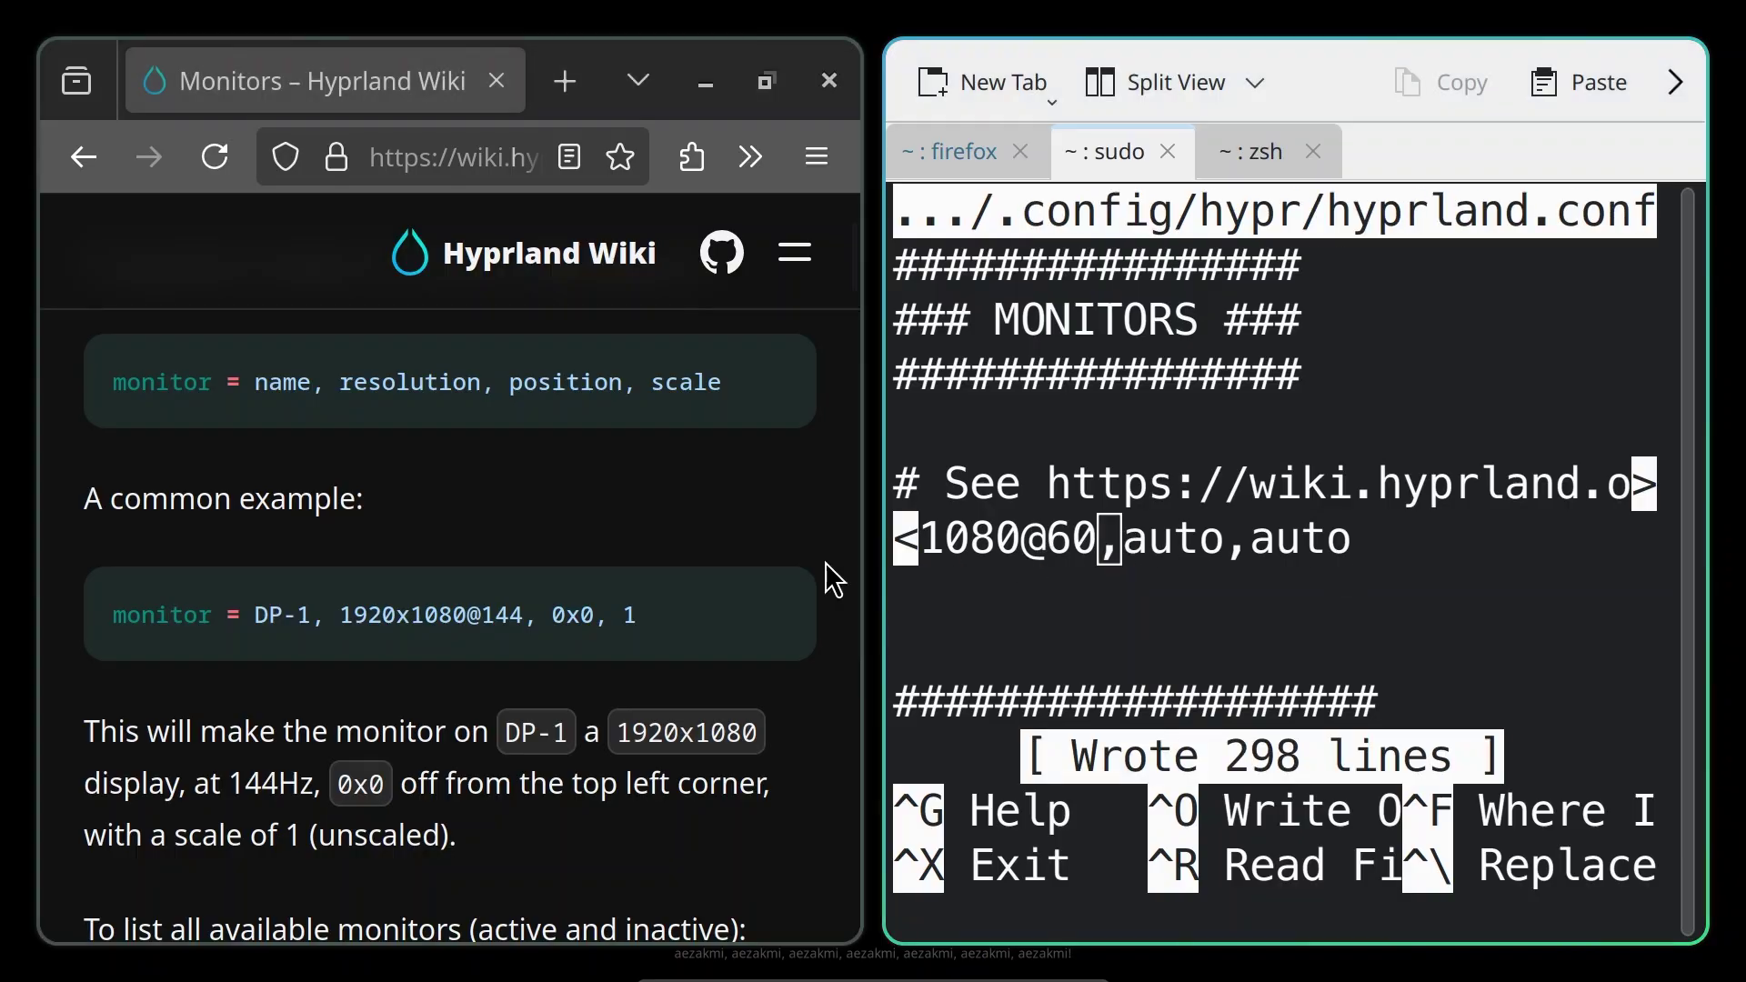
Check the edited monitor line against the wiki's example and close hyprland.conf
{"action": "scroll", "coordinate": [611, 573], "scroll_direction": "down", "scroll_amount": 3}
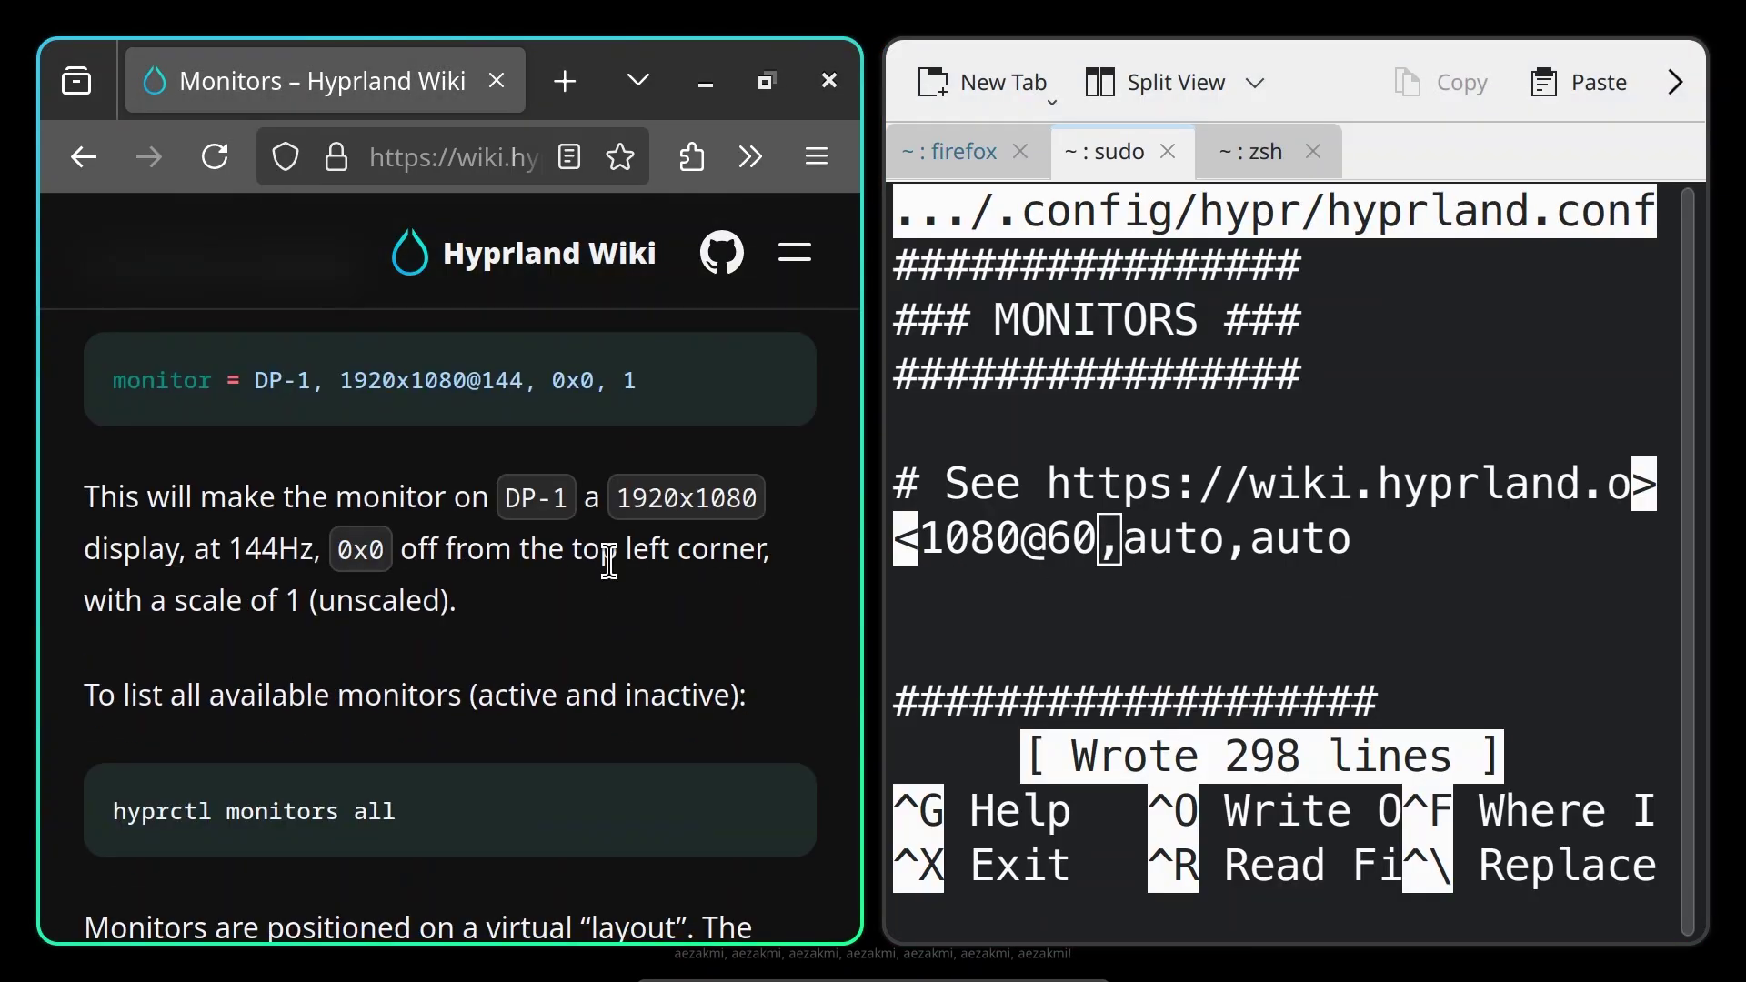
{"action": "key", "text": "Down"}
{"action": "key", "text": "Down"}
{"action": "key", "text": "Down"}
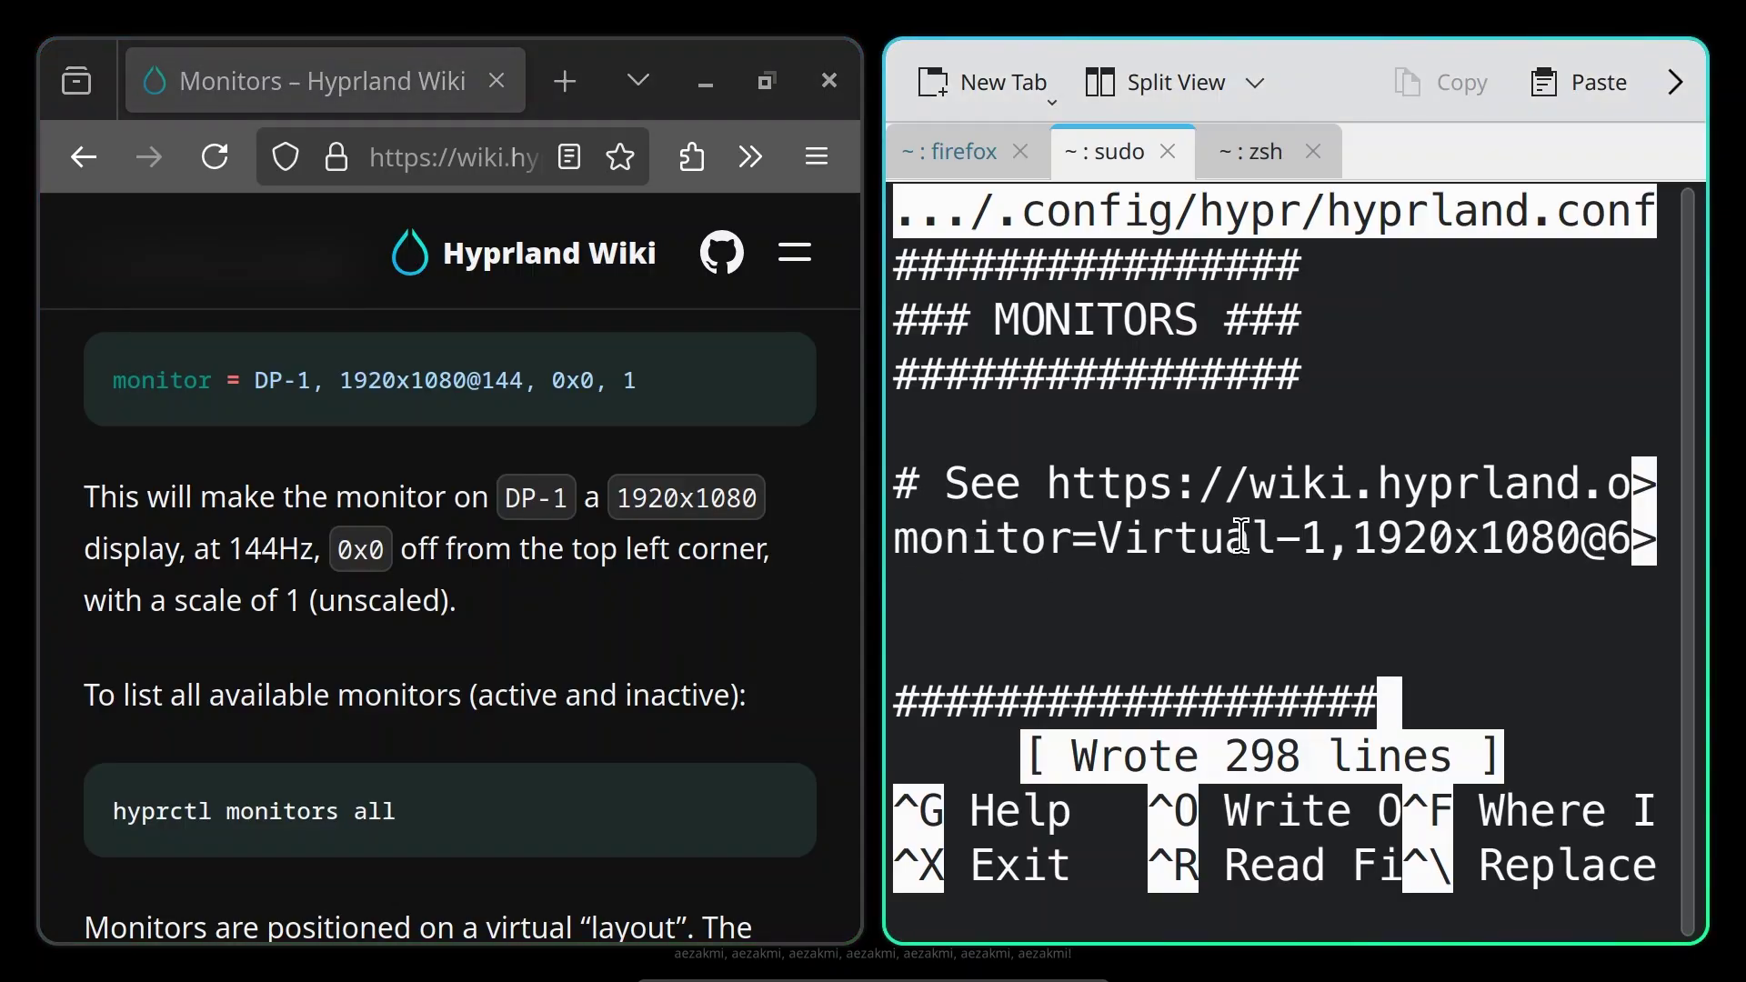
{"action": "key", "text": "ctrl+x"}
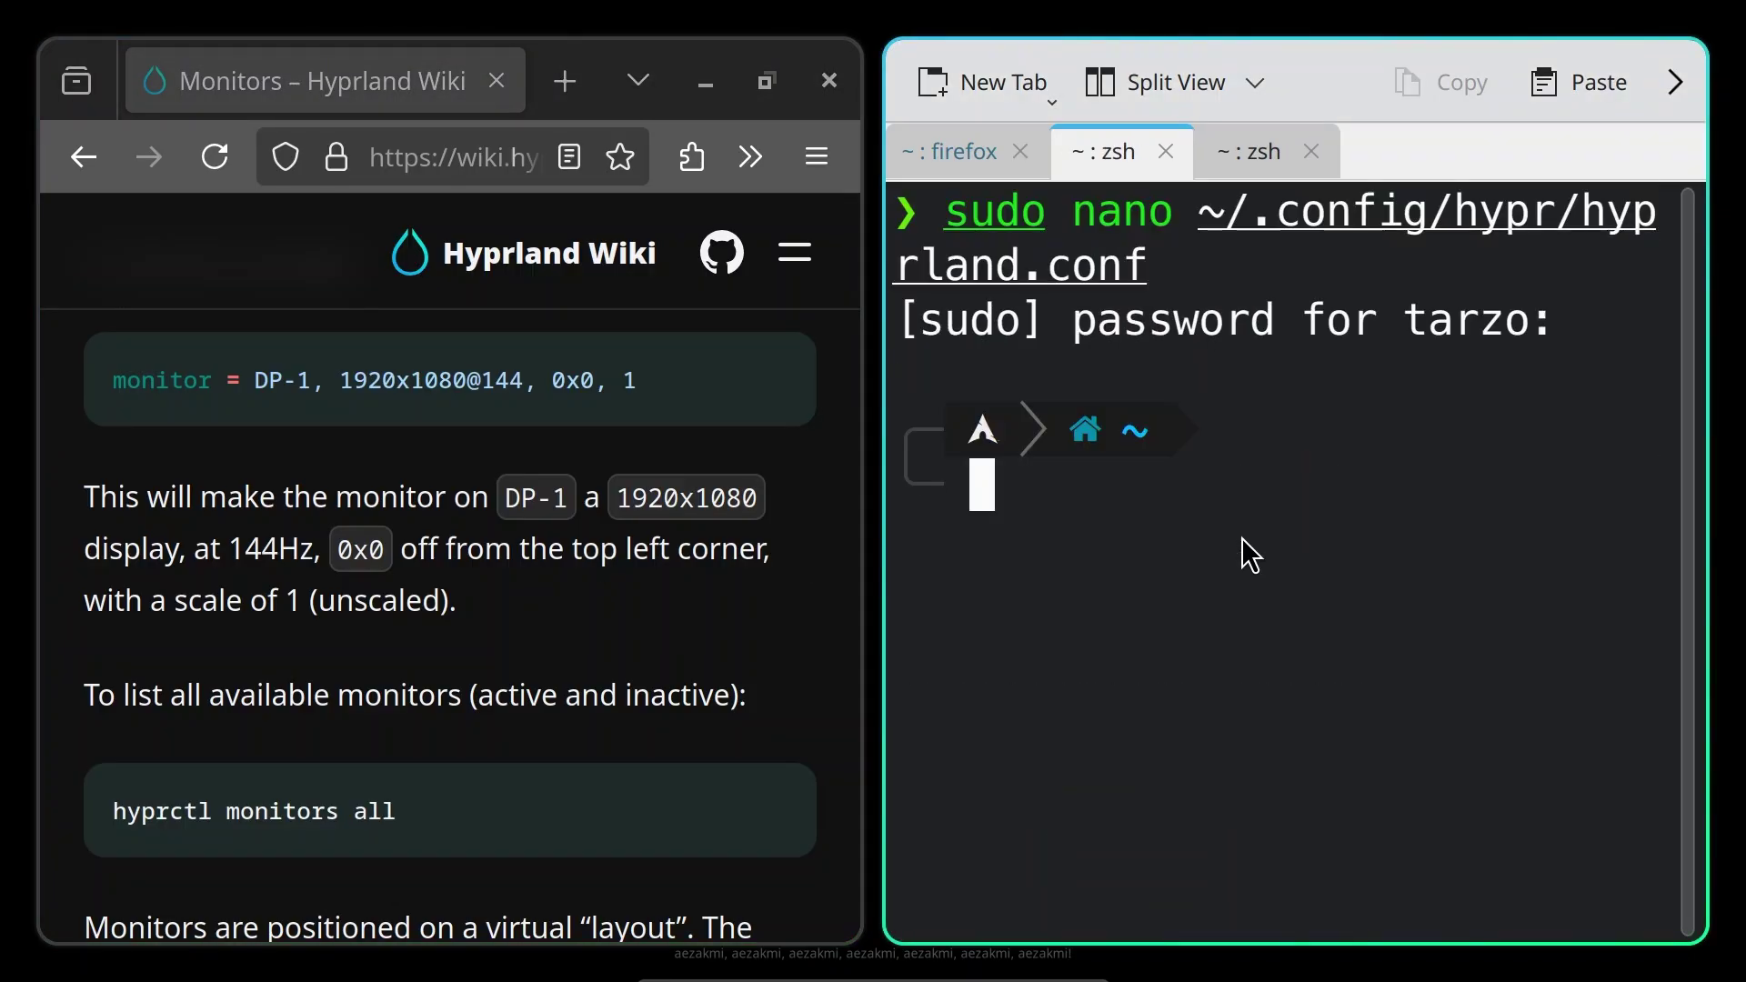
{"action": "key", "text": "Return"}
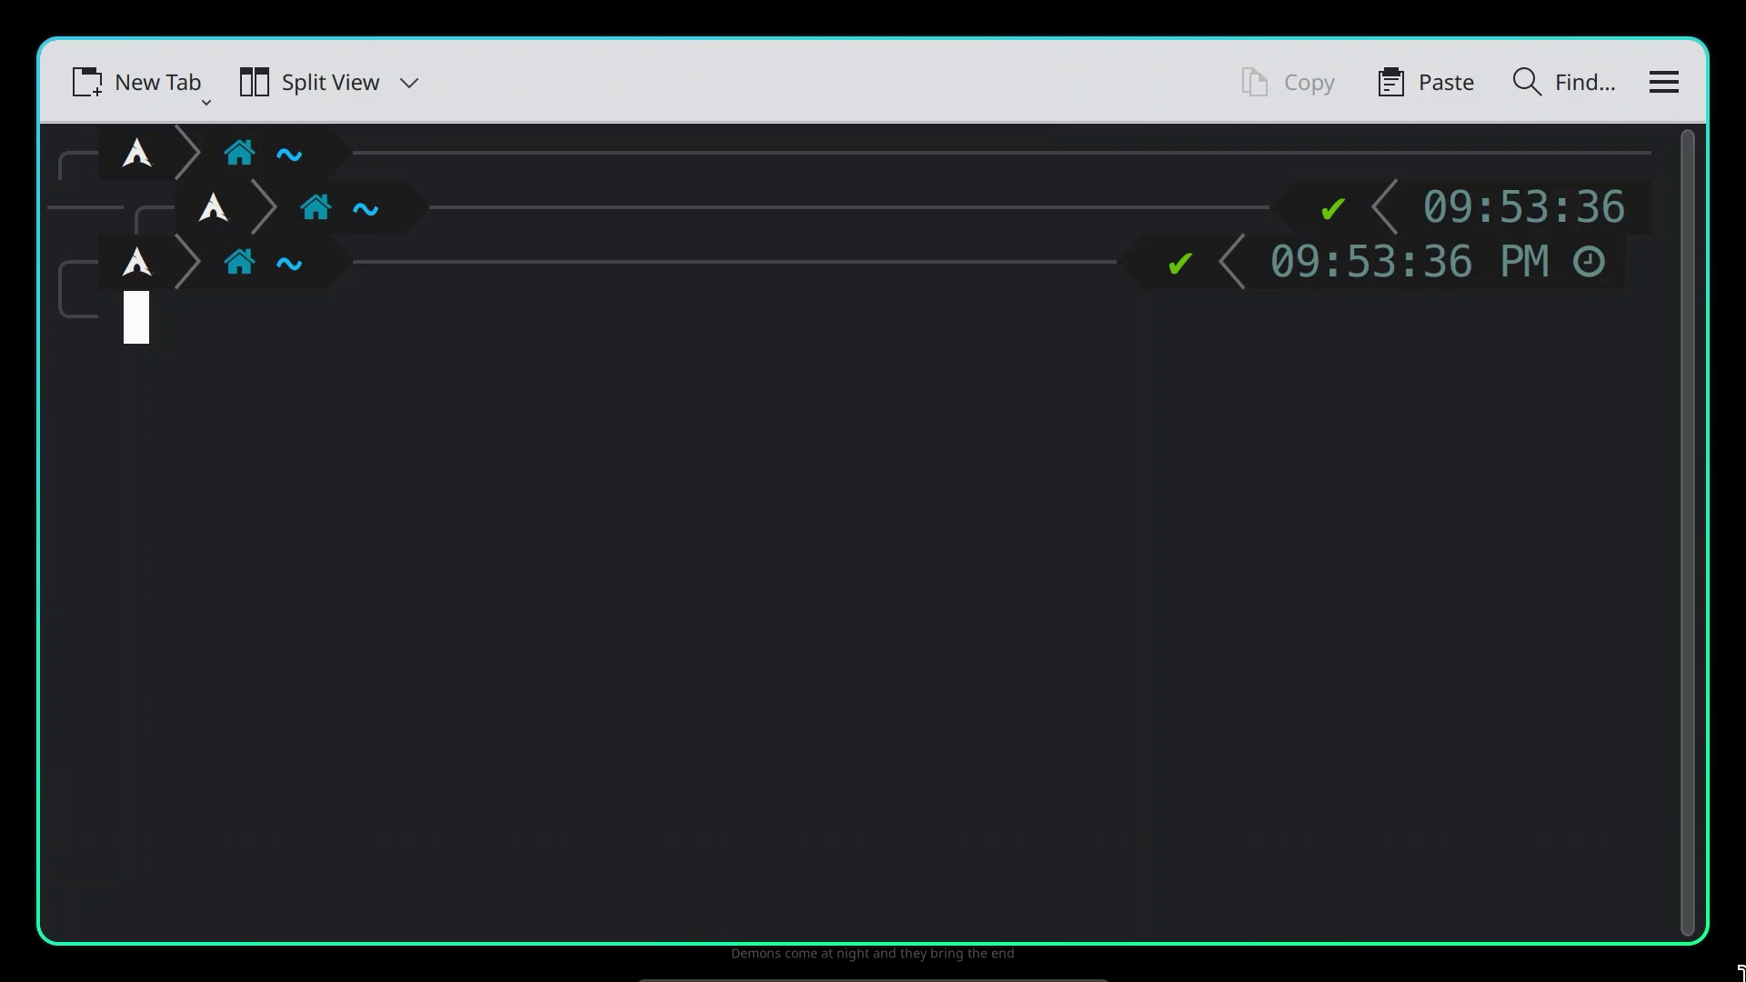
Clear the terminal and list the contents of the home folder
{"action": "type", "text": "clear"}
{"action": "key", "text": "Return"}
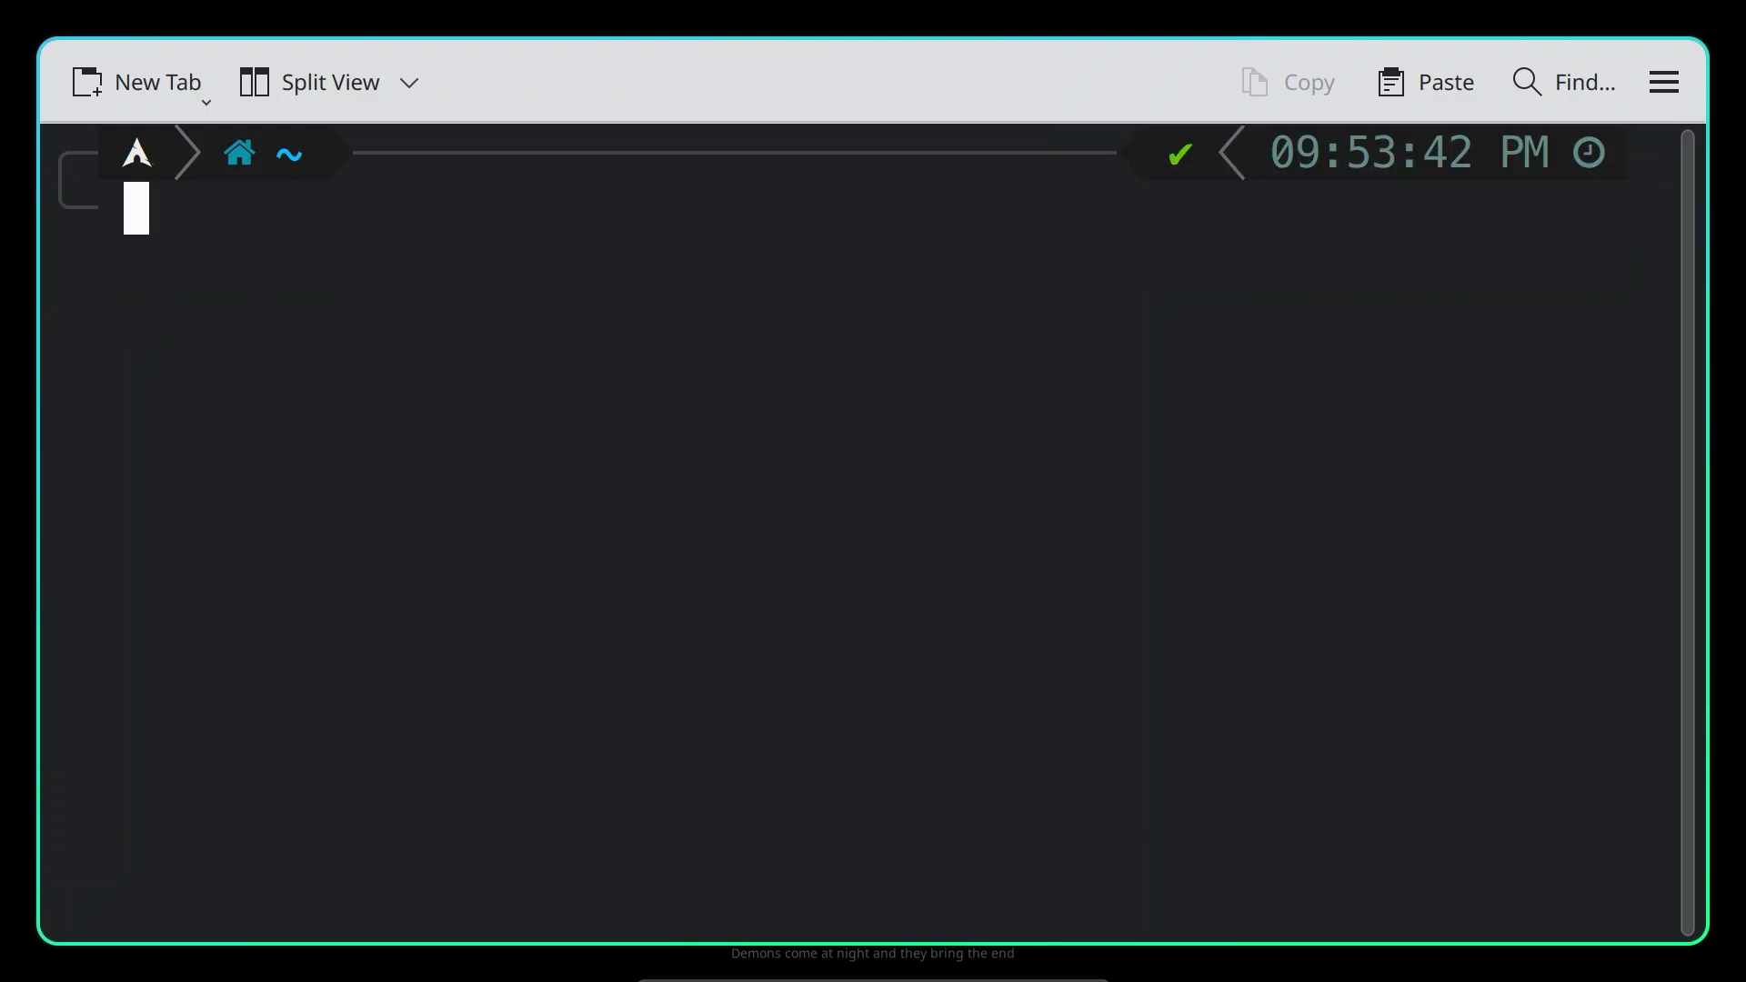
{"action": "type", "text": "ls"}
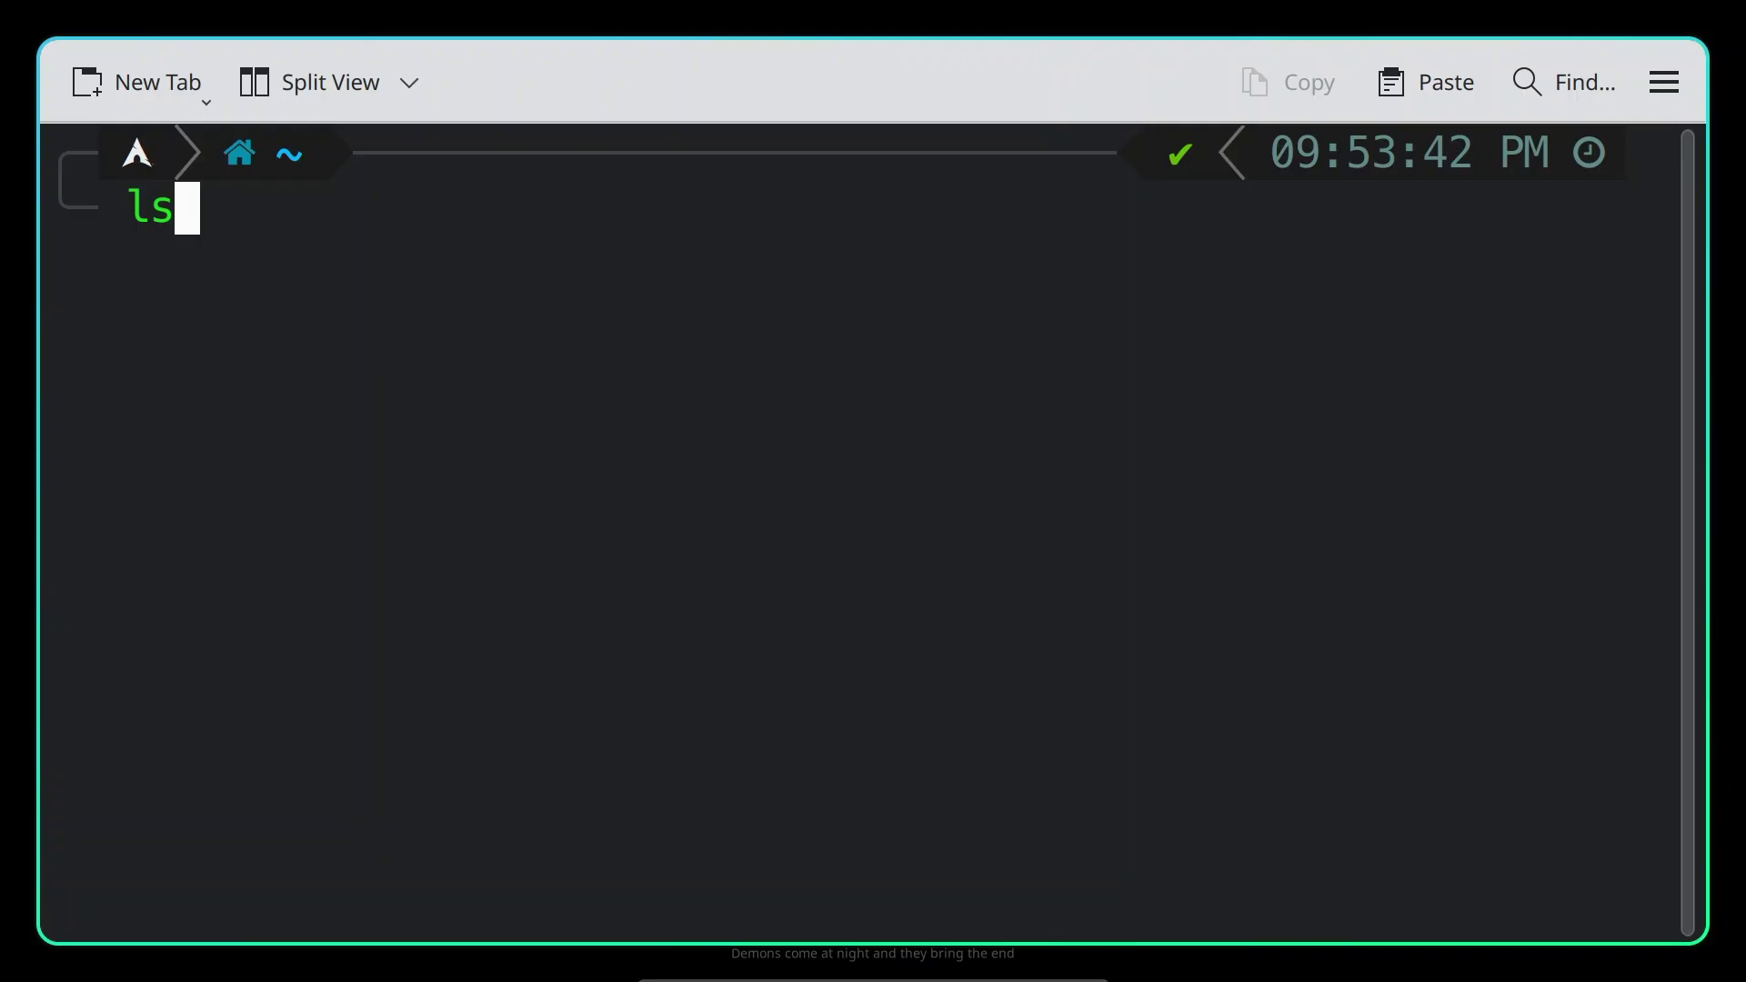
{"action": "key", "text": "Return"}
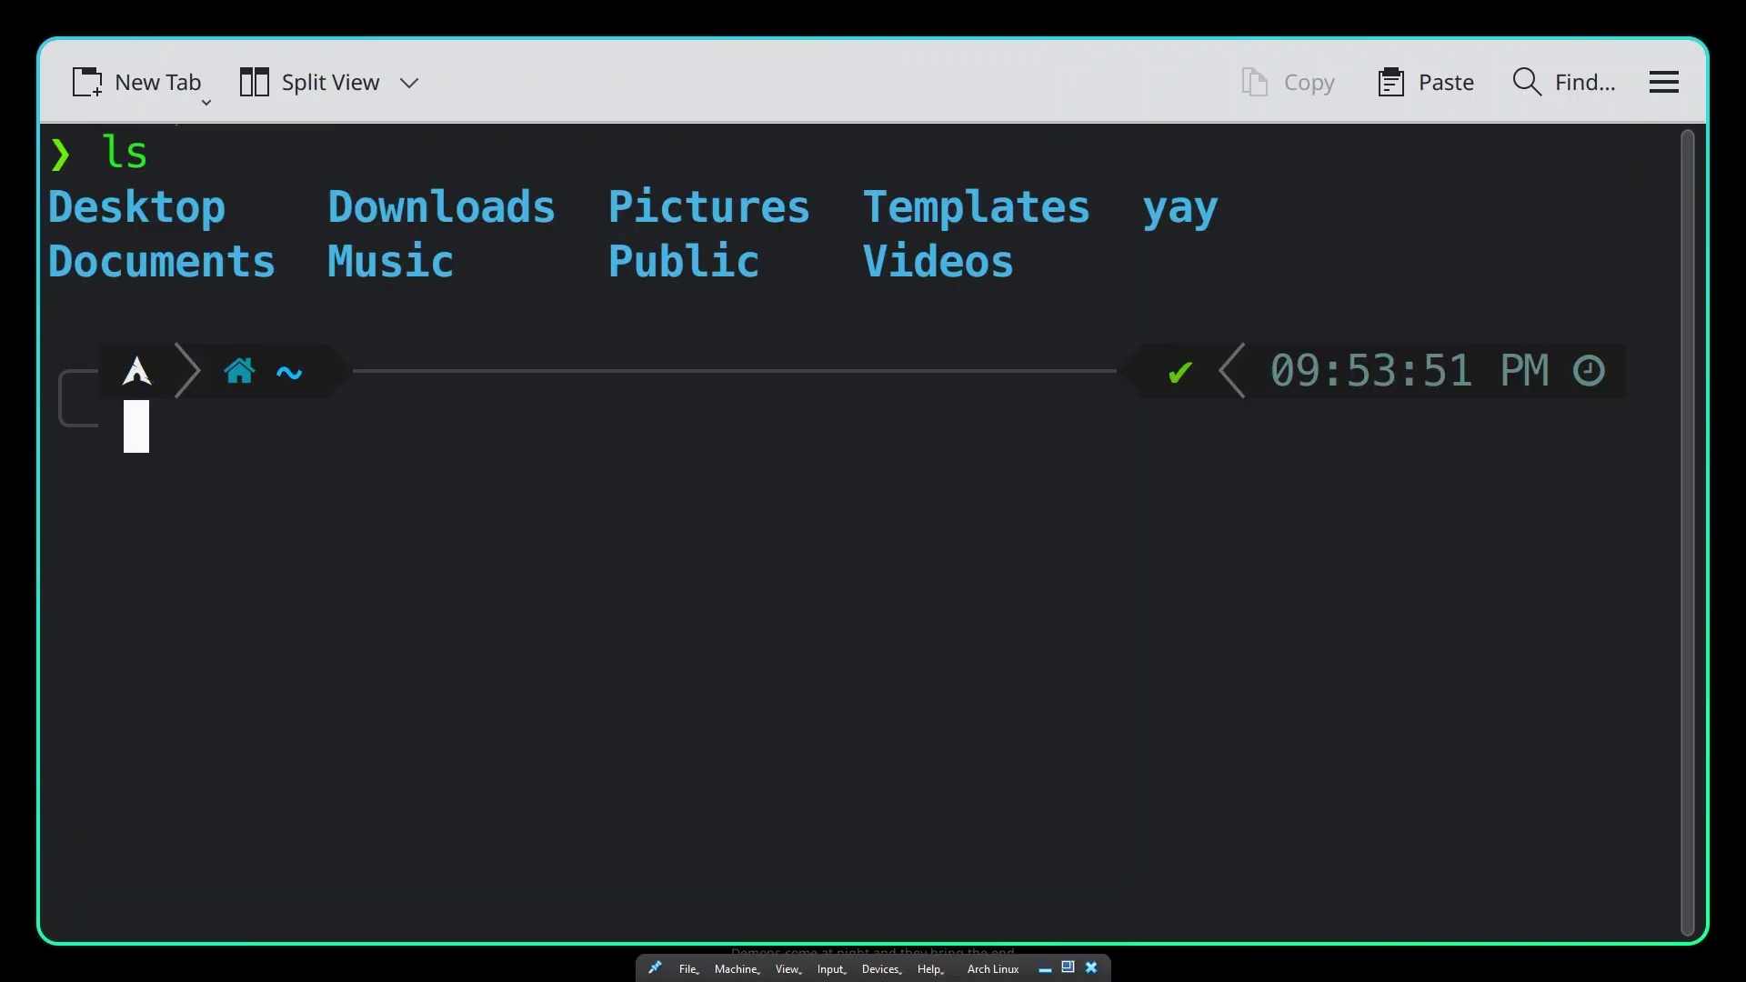
Insert the VirtualBox Guest Additions disc image, browse the VBox_GAs_7.1.6 volume in the file manager and open another terminal beside it
{"action": "left_click", "coordinate": [877, 966]}
{"action": "left_click", "coordinate": [899, 927]}
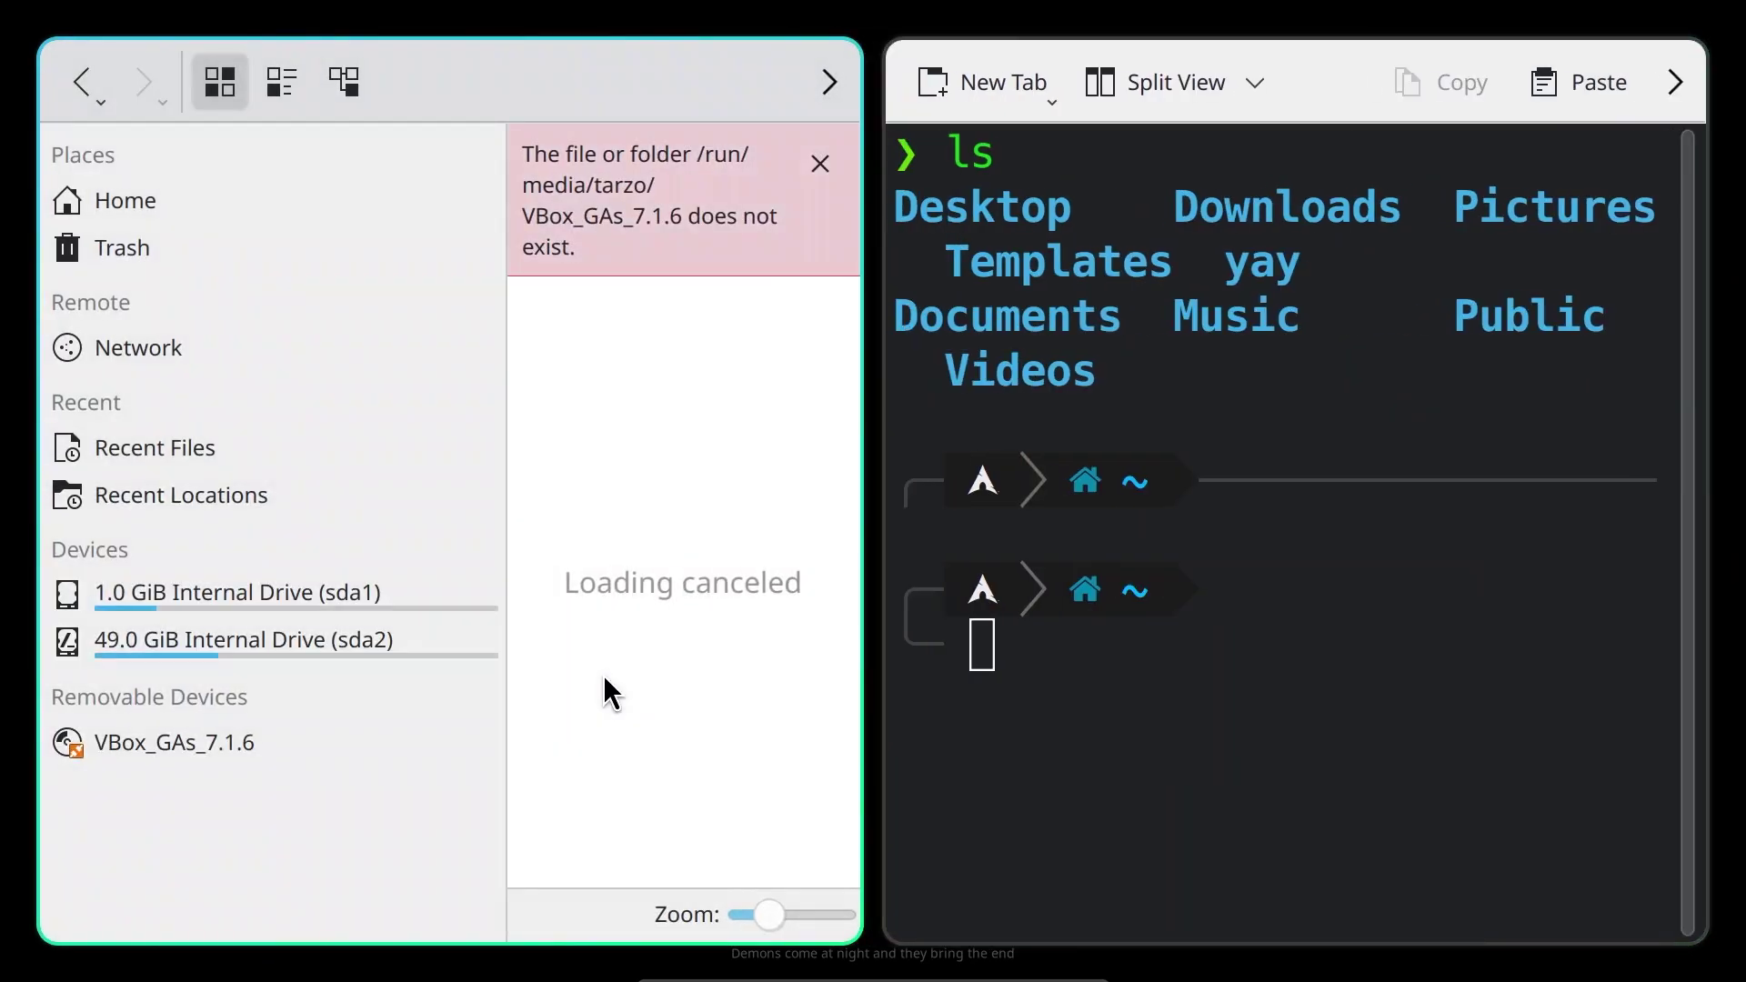
{"action": "left_click", "coordinate": [242, 744]}
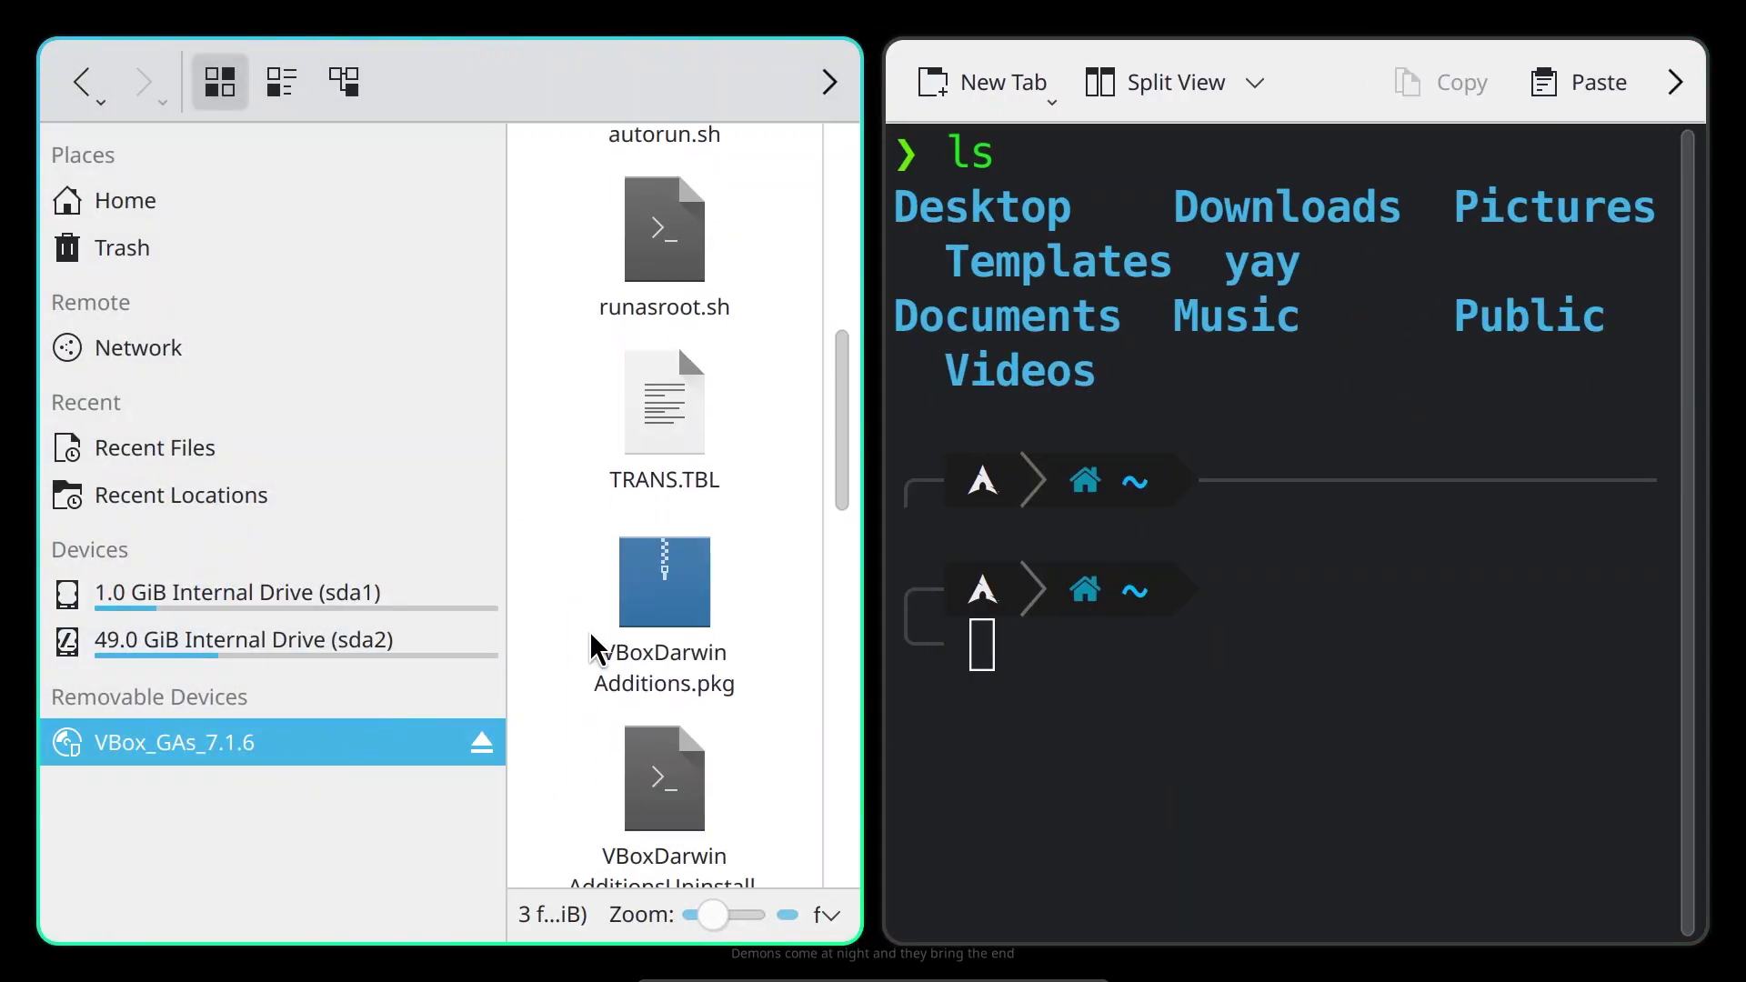
{"action": "scroll", "coordinate": [591, 634], "scroll_direction": "up", "scroll_amount": 5}
{"action": "left_click_drag", "start_coordinate": [644, 626], "coordinate": [1222, 628]}
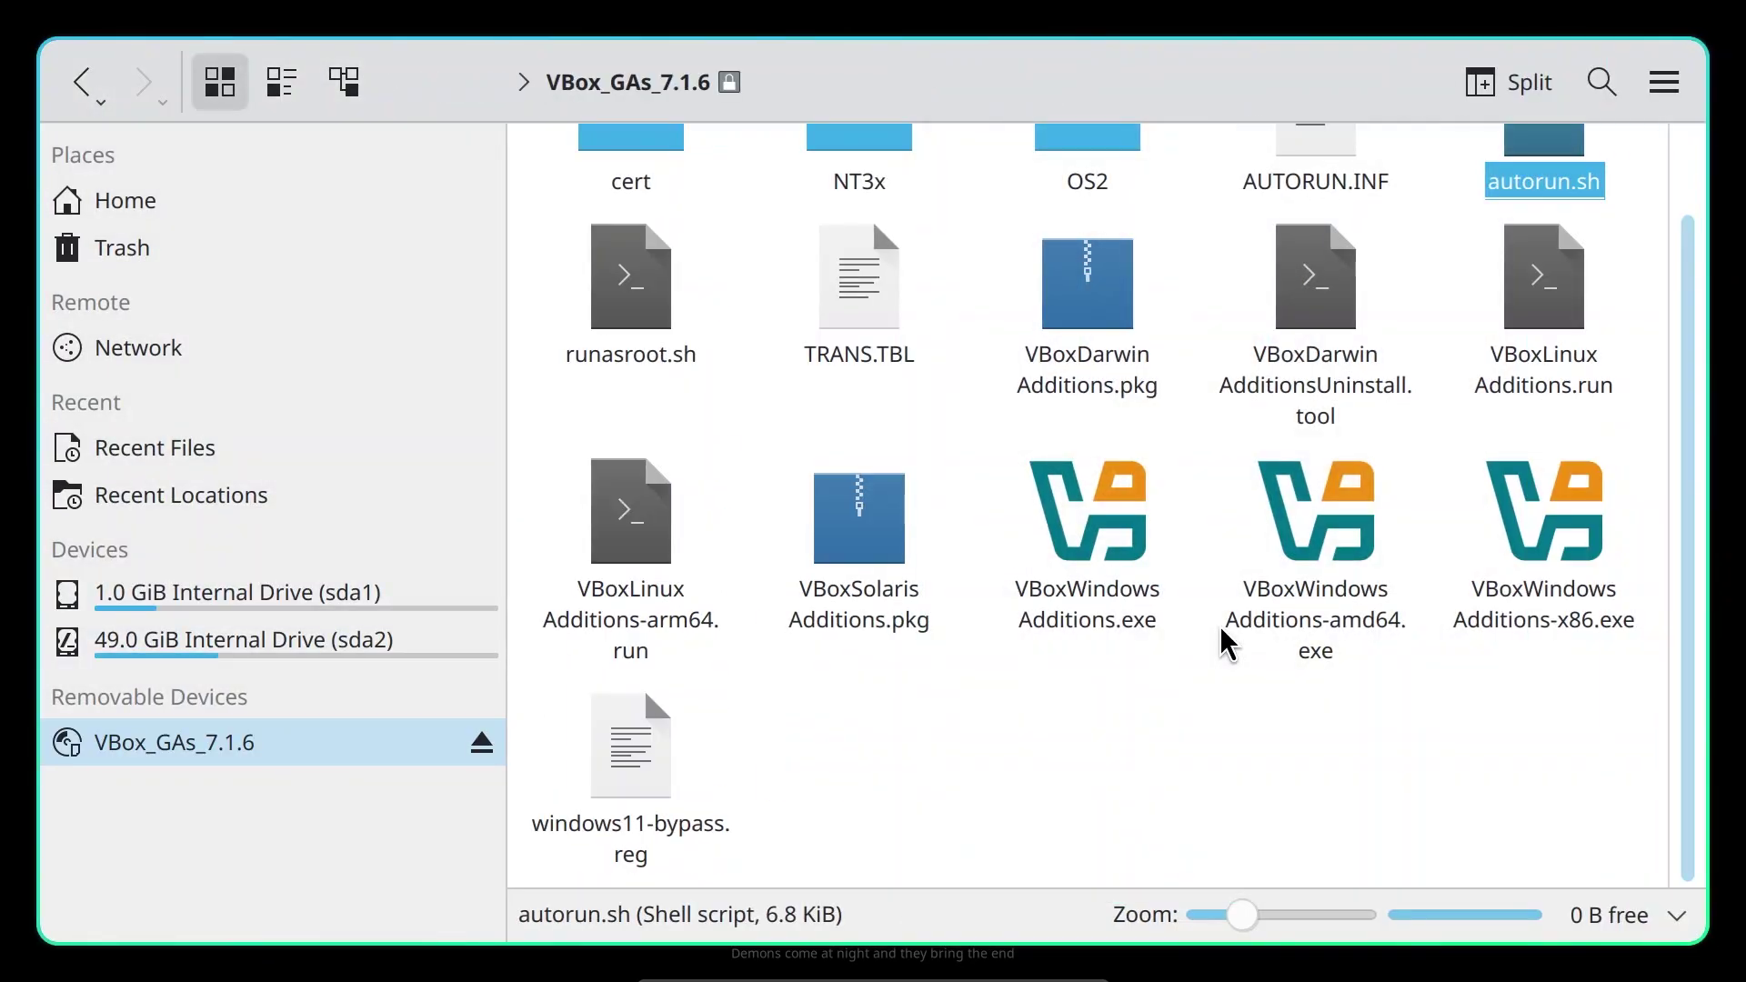
{"action": "key", "text": "super+Return"}
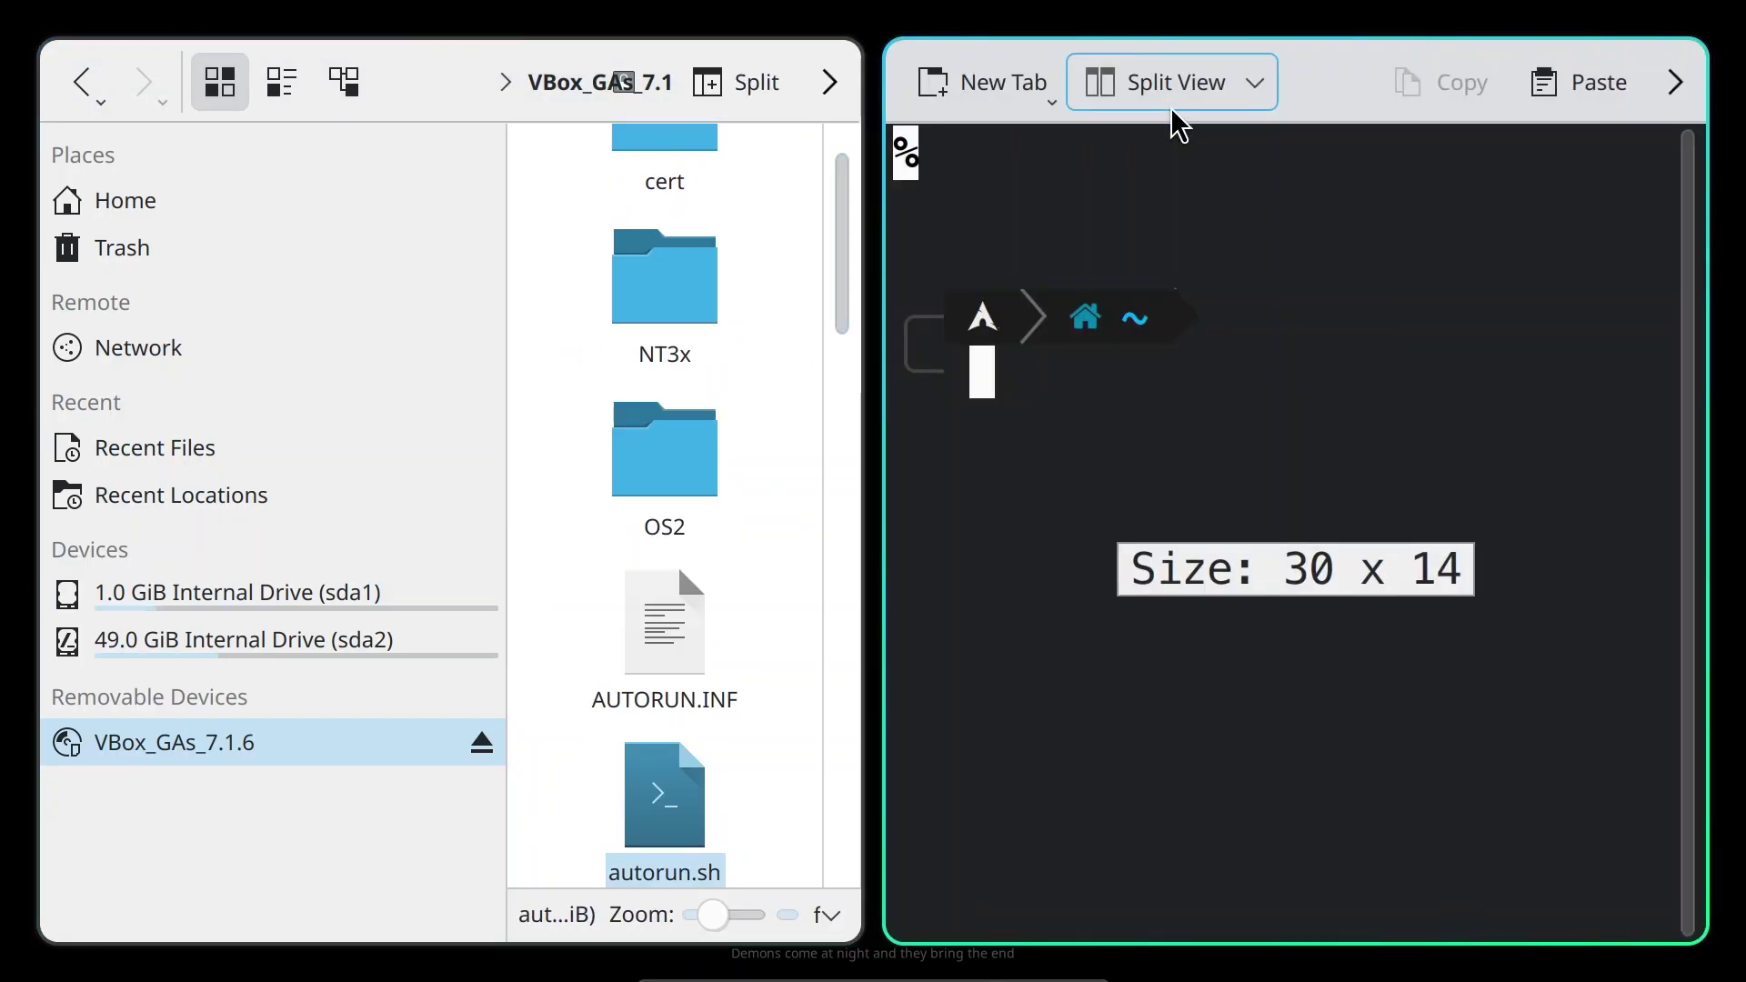
{"action": "right_click", "coordinate": [682, 761]}
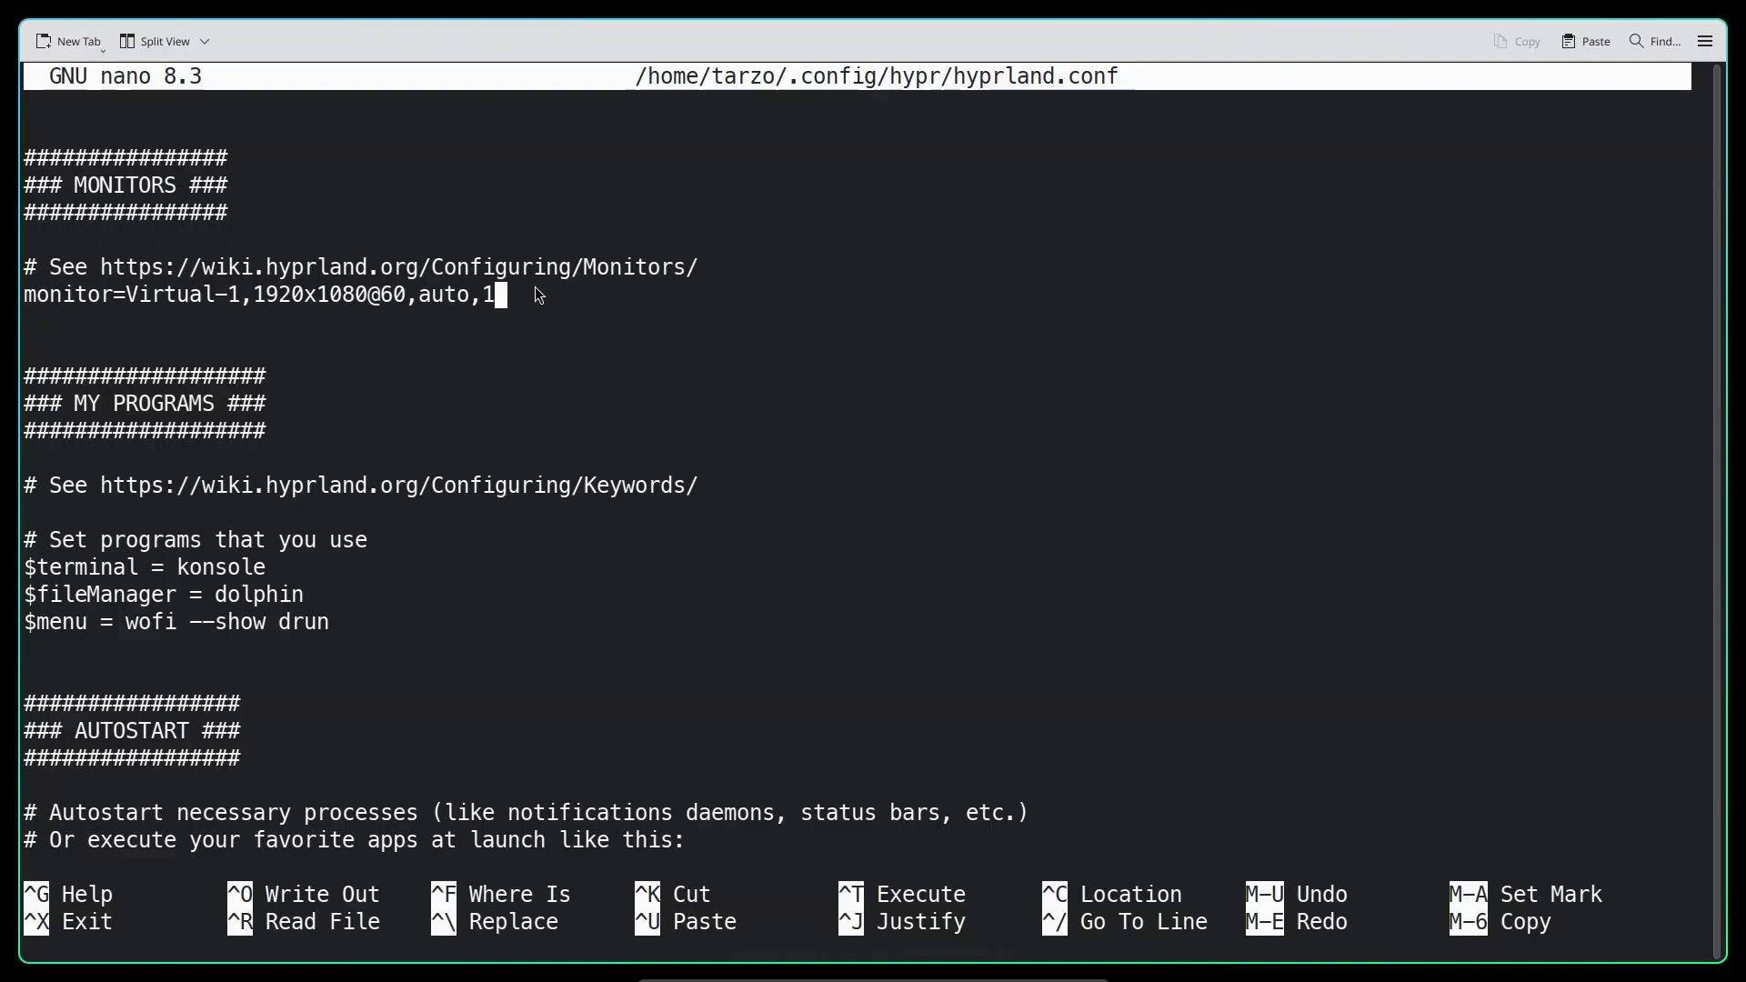
Close hyprland.conf, update the system with sudo pacman -Syu and clear the terminal
{"action": "key", "text": "ctrl+x"}
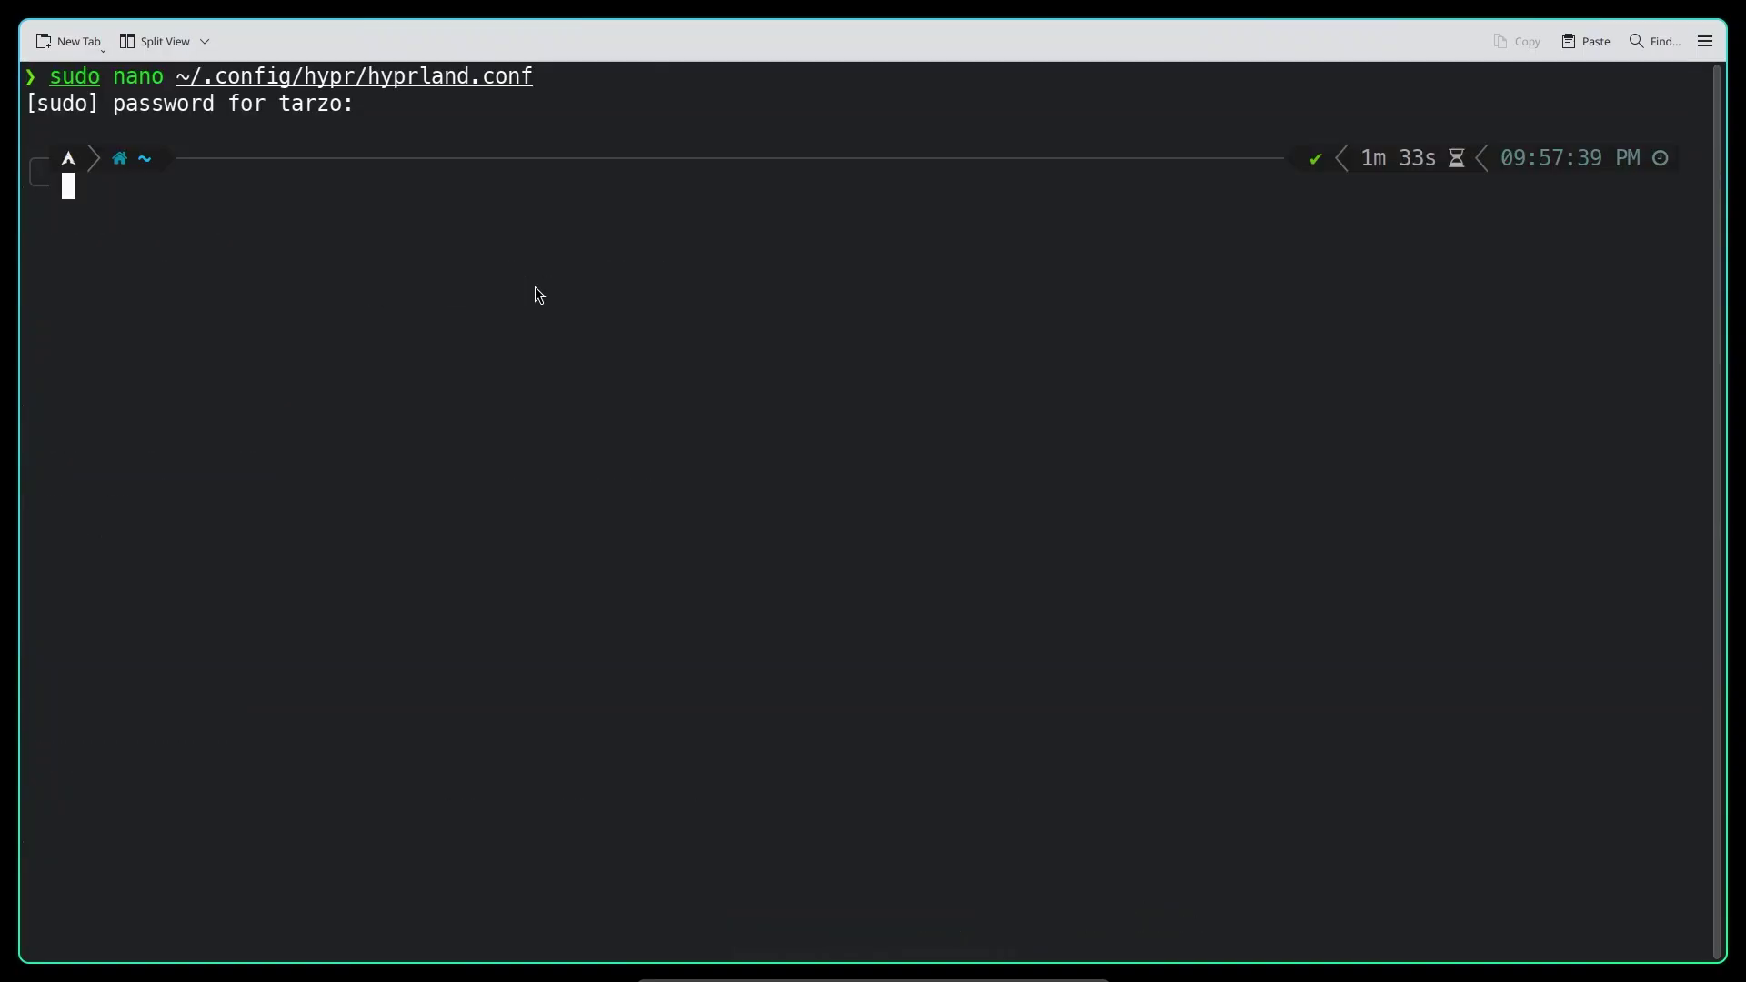
{"action": "type", "text": "sudo pacman -S"}
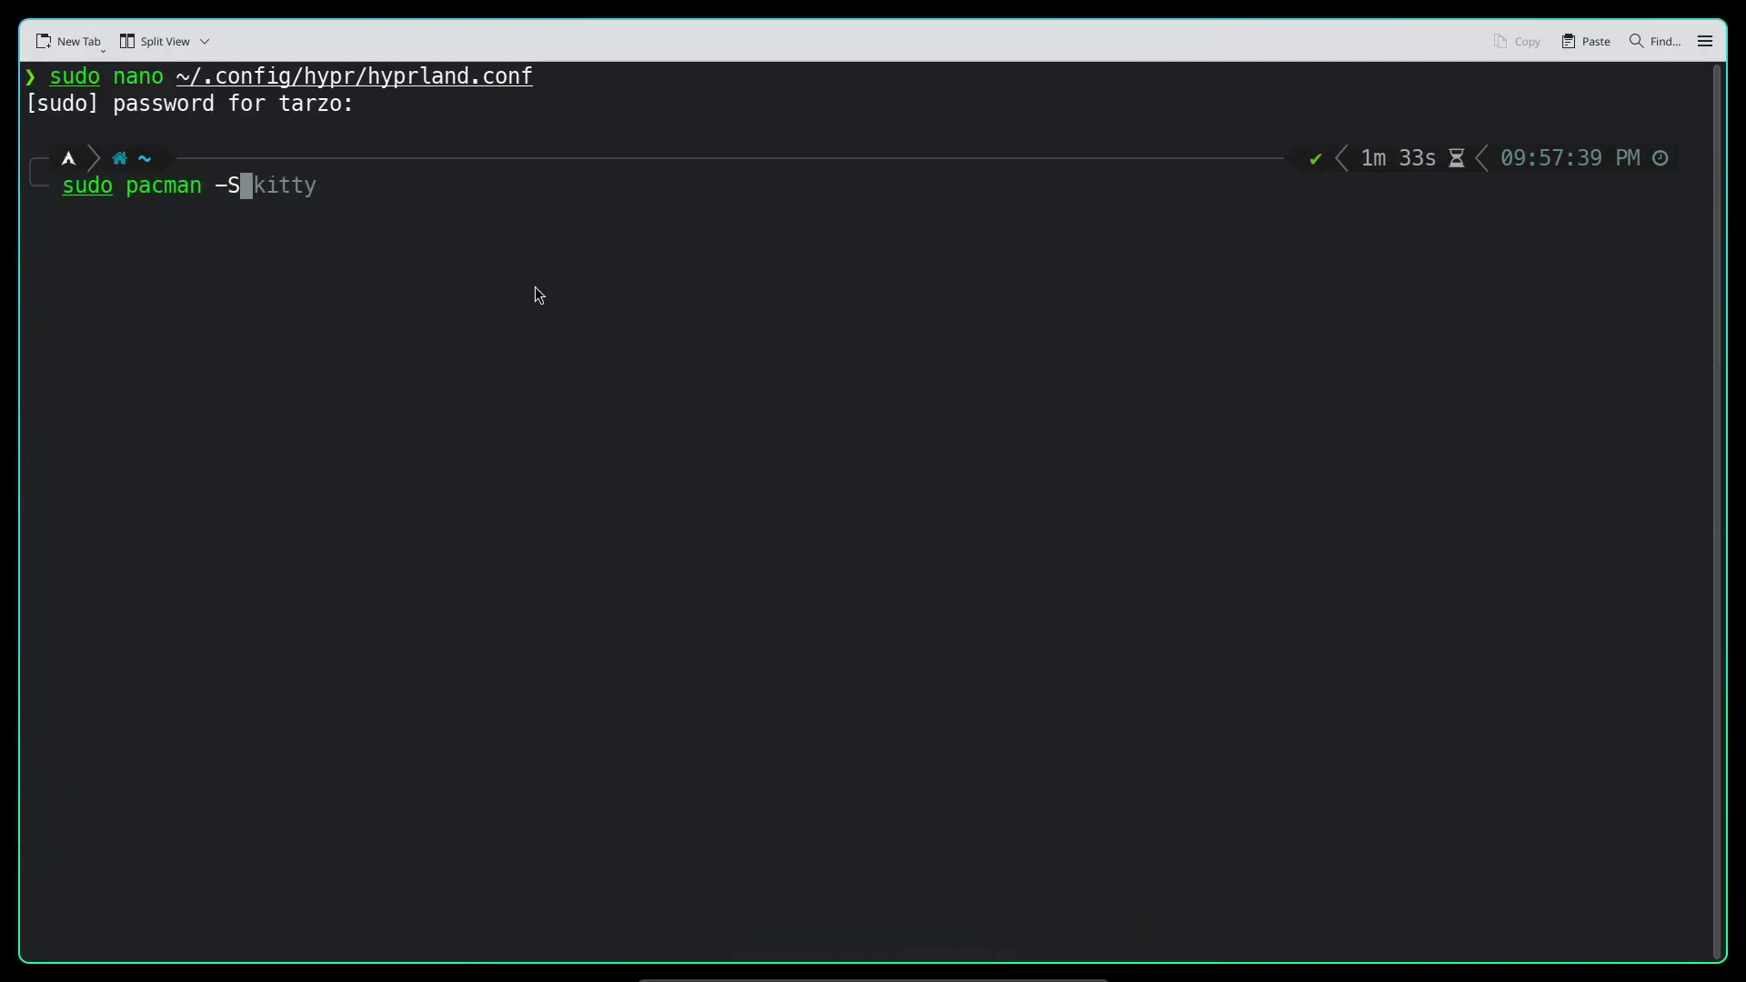
{"action": "type", "text": "yu"}
{"action": "key", "text": "Return"}
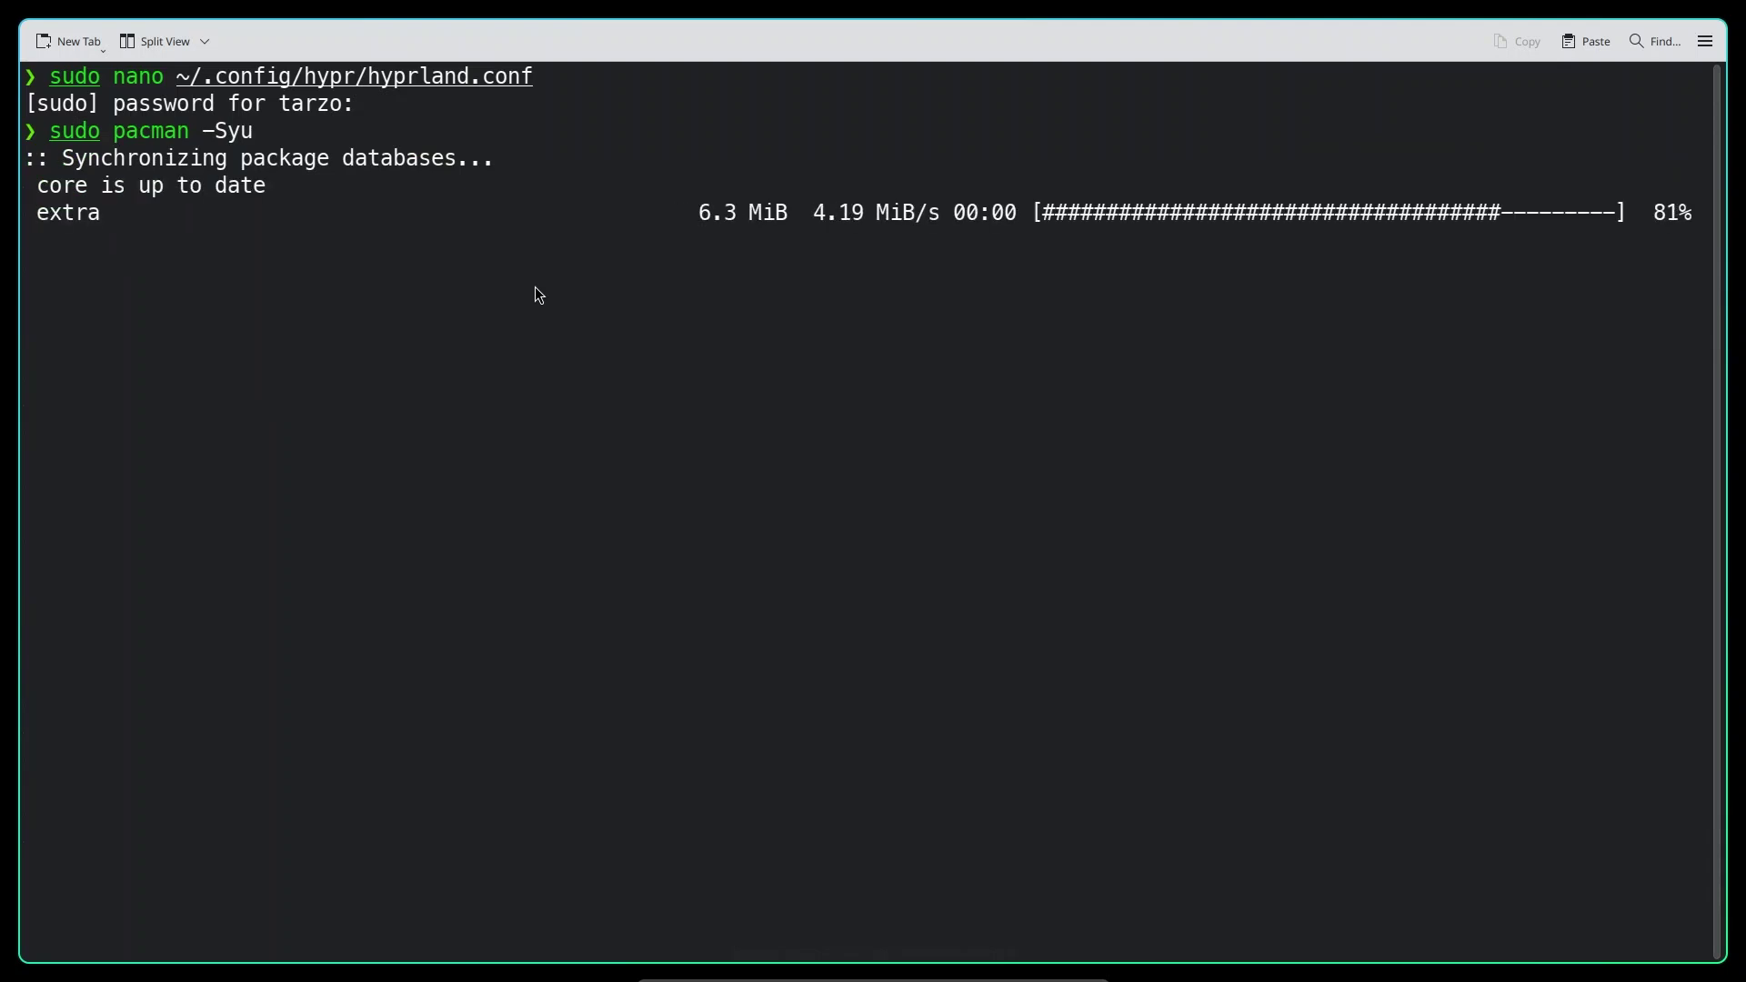
{"action": "key", "text": "ctrl+l"}
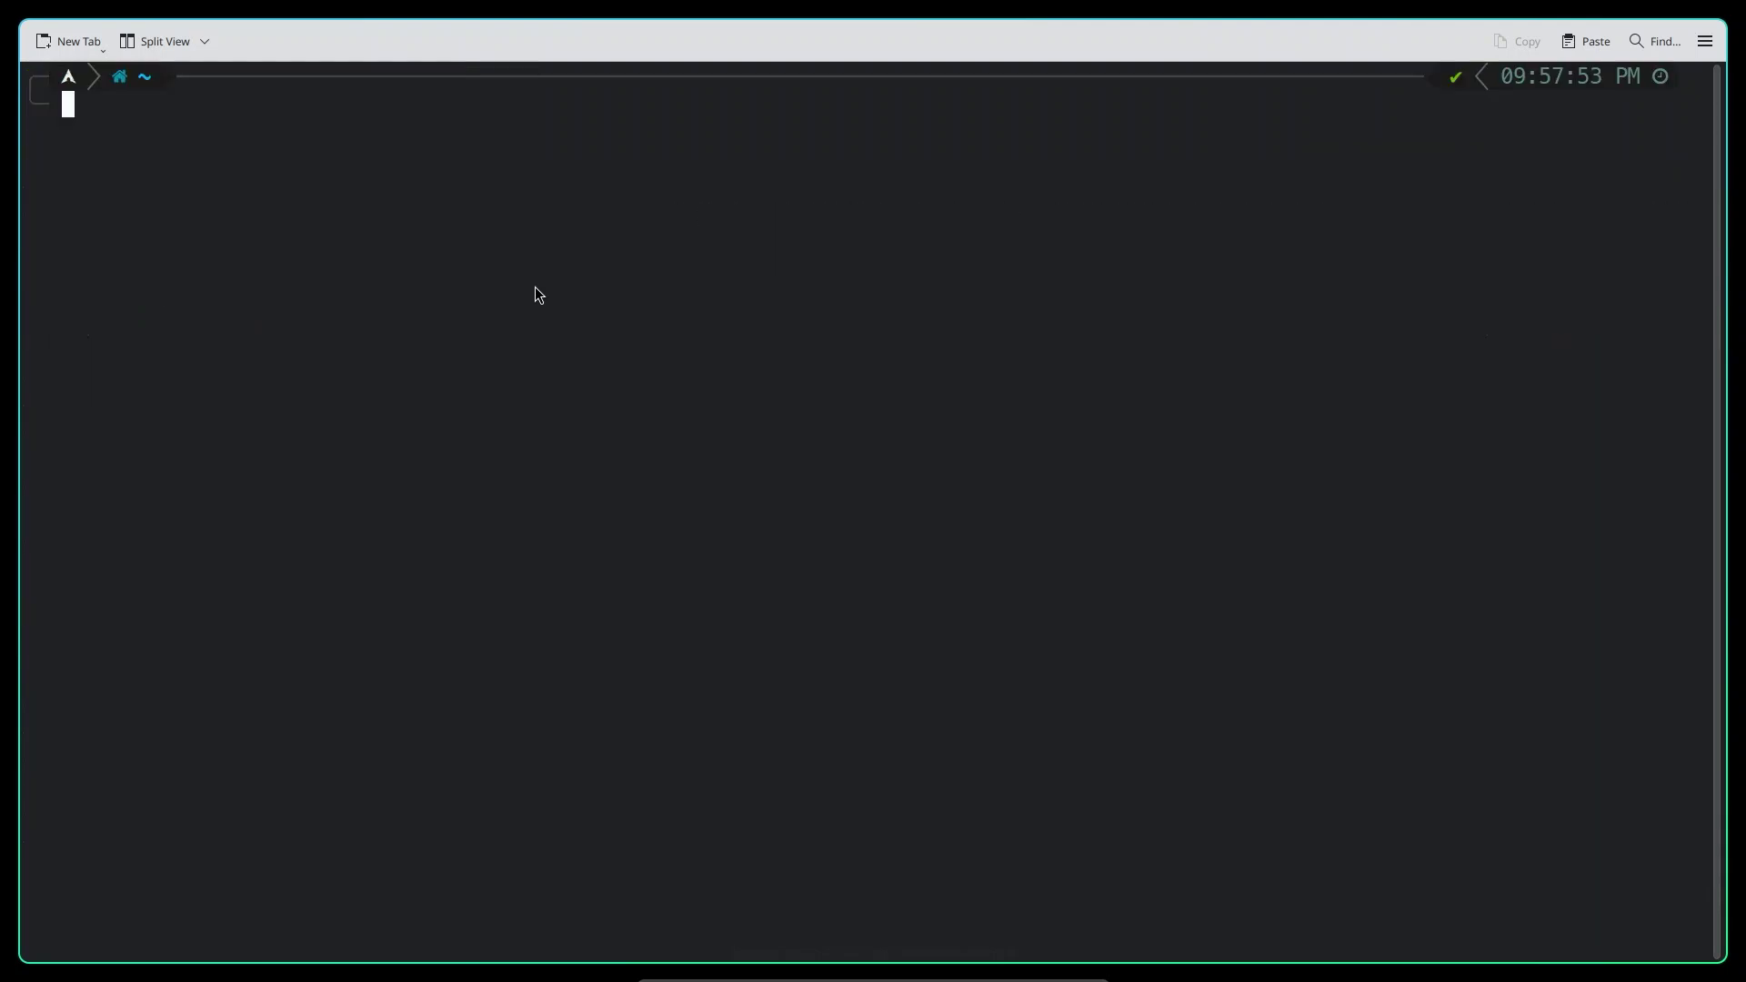
Reopen ~/.config/hypr/hyprland.conf with sudo nano and go to the Keybindings section
{"action": "key", "text": "Up"}
{"action": "key", "text": "Up"}
{"action": "key", "text": "Return"}
{"action": "scroll", "coordinate": [535, 286], "scroll_direction": "down", "scroll_amount": 20}
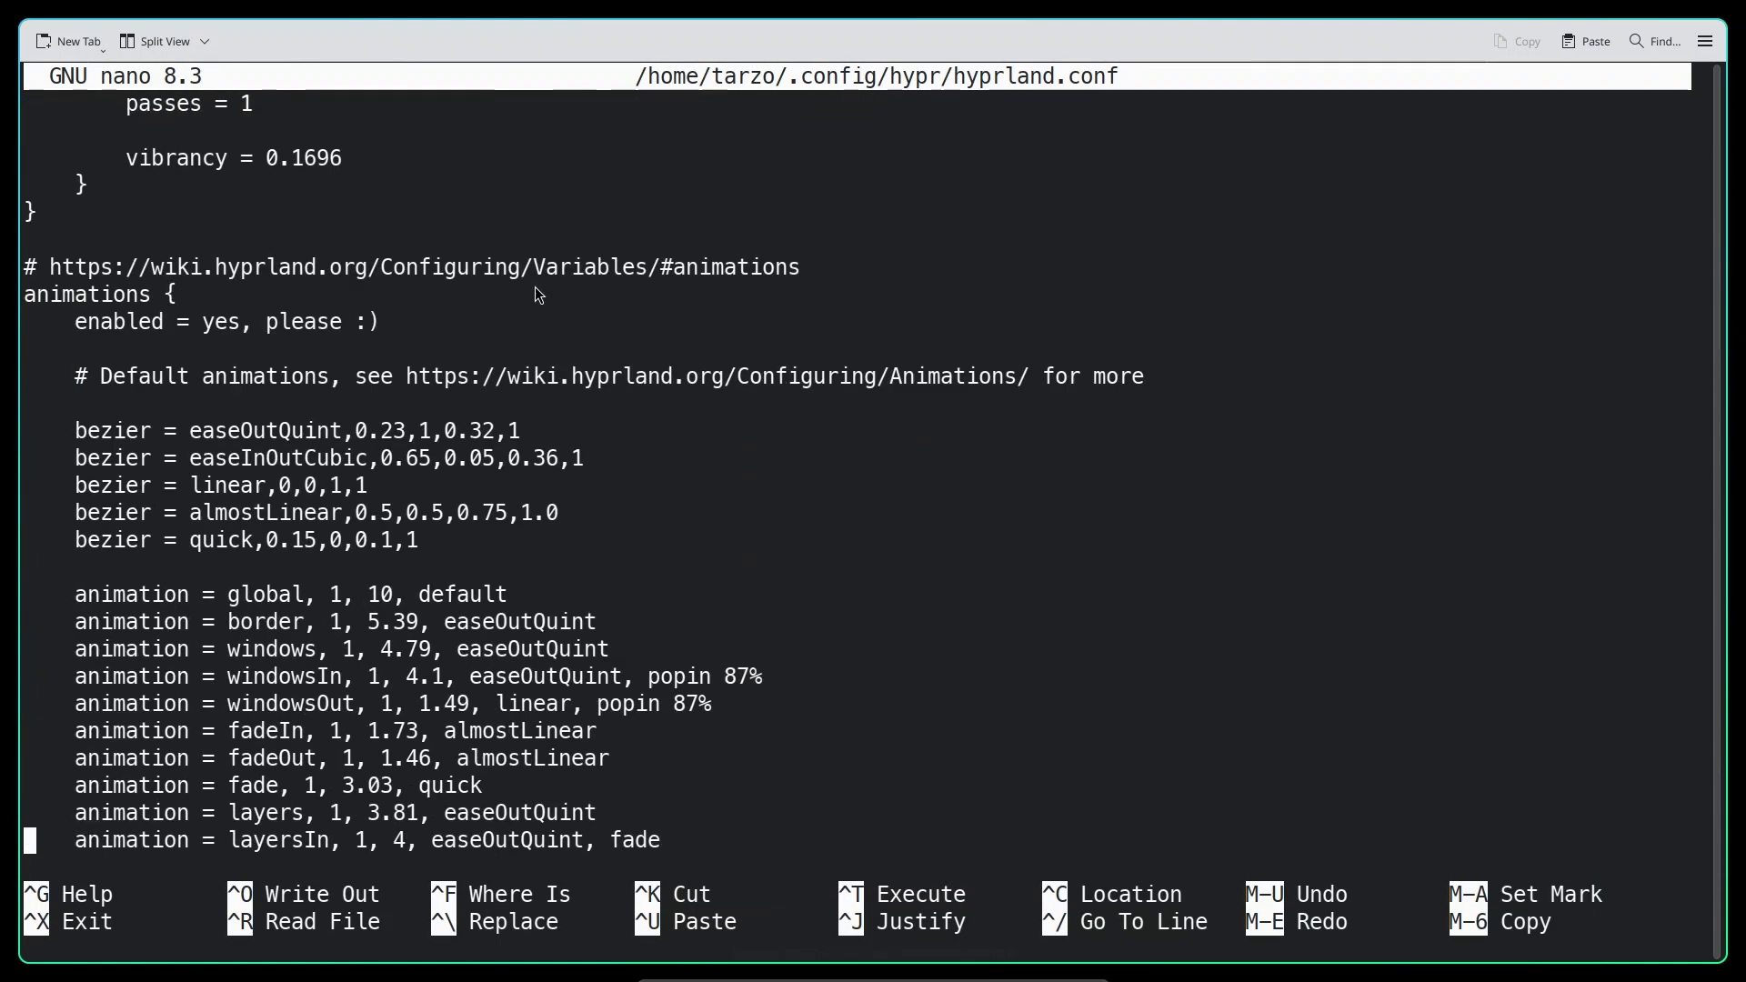
{"action": "scroll", "coordinate": [538, 295], "scroll_direction": "down", "scroll_amount": 20}
{"action": "key", "text": "Up"}
{"action": "key", "text": "Up"}
{"action": "key", "text": "Up"}
{"action": "key", "text": "Up"}
{"action": "key", "text": "Up"}
{"action": "key", "text": "Up"}
{"action": "key", "text": "Up"}
{"action": "key", "text": "Up"}
{"action": "key", "text": "Up"}
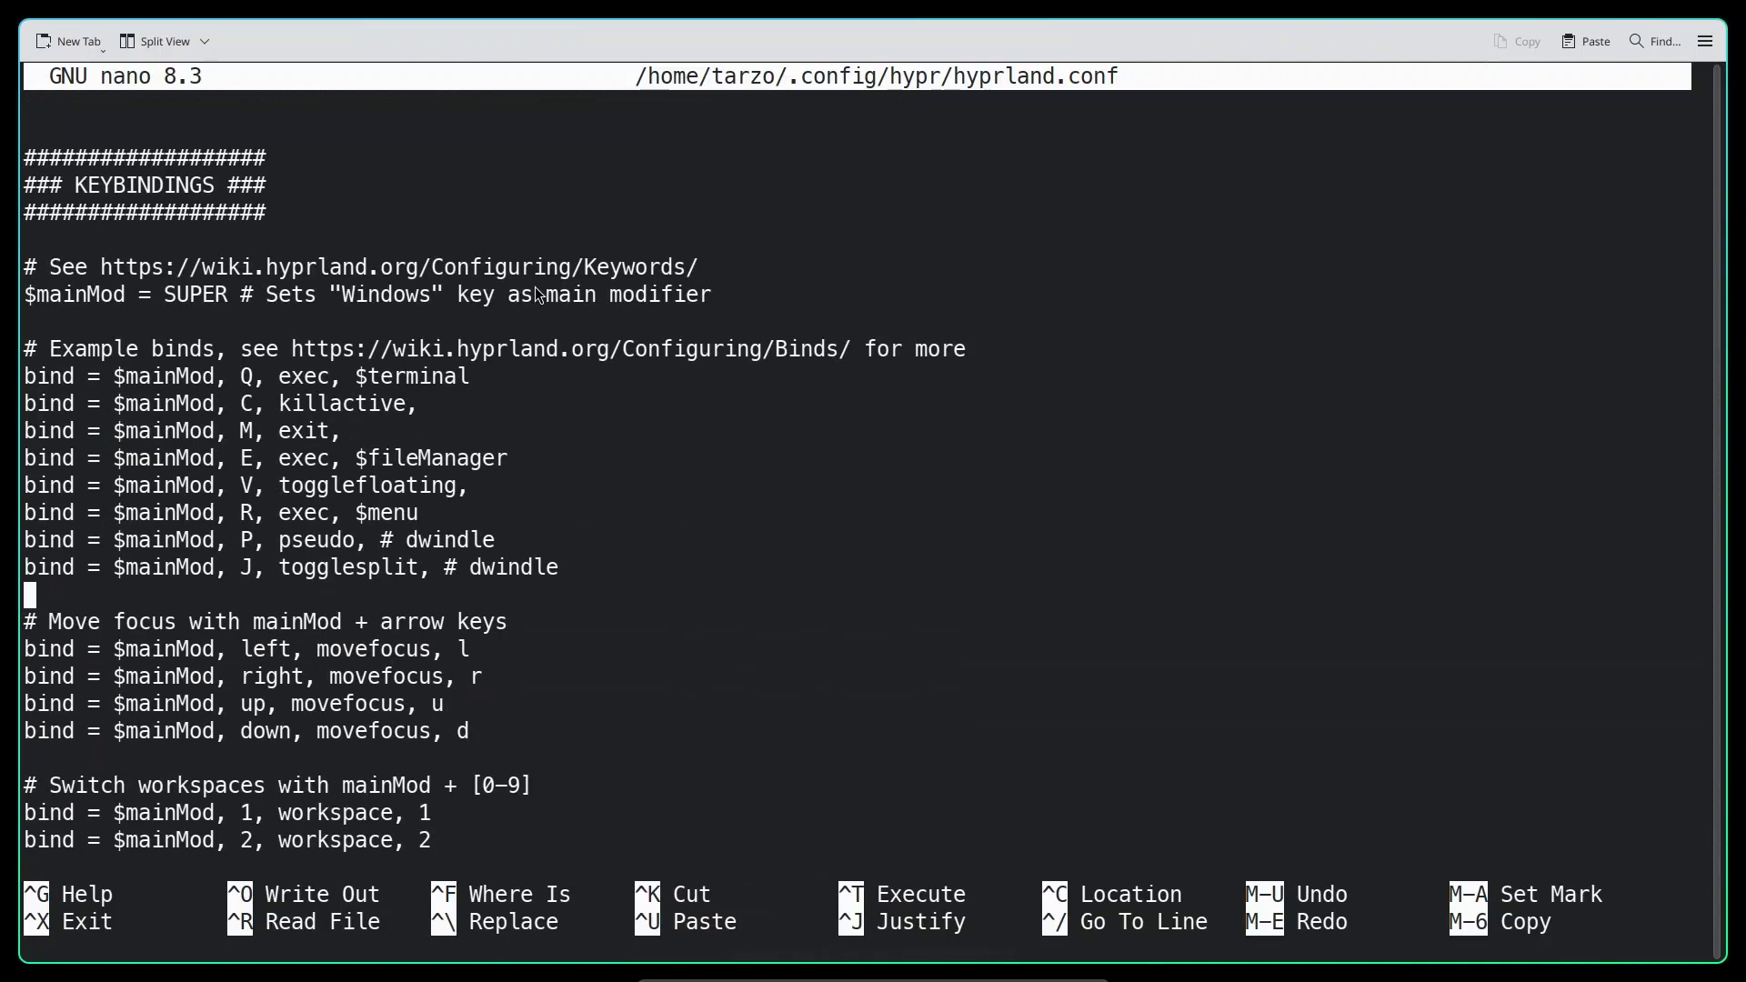
Examine the example binds in the Keybindings section, from the file manager bind down to the togglesplit bind
{"action": "key", "text": "Up"}
{"action": "key", "text": "Up"}
{"action": "key", "text": "Up"}
{"action": "key", "text": "Up"}
{"action": "key", "text": "Up"}
{"action": "key", "text": "Right"}
{"action": "key", "text": "Right"}
{"action": "key", "text": "Right"}
{"action": "key", "text": "Right"}
{"action": "key", "text": "Right"}
{"action": "key", "text": "Right"}
{"action": "key", "text": "Right"}
{"action": "key", "text": "Right"}
{"action": "key", "text": "Right"}
{"action": "key", "text": "Right"}
{"action": "key", "text": "Right"}
{"action": "key", "text": "Right"}
{"action": "key", "text": "Right"}
{"action": "key", "text": "Right"}
{"action": "key", "text": "Right"}
{"action": "key", "text": "Right"}
{"action": "key", "text": "Right"}
{"action": "key", "text": "Right"}
{"action": "key", "text": "Right"}
{"action": "key", "text": "Right"}
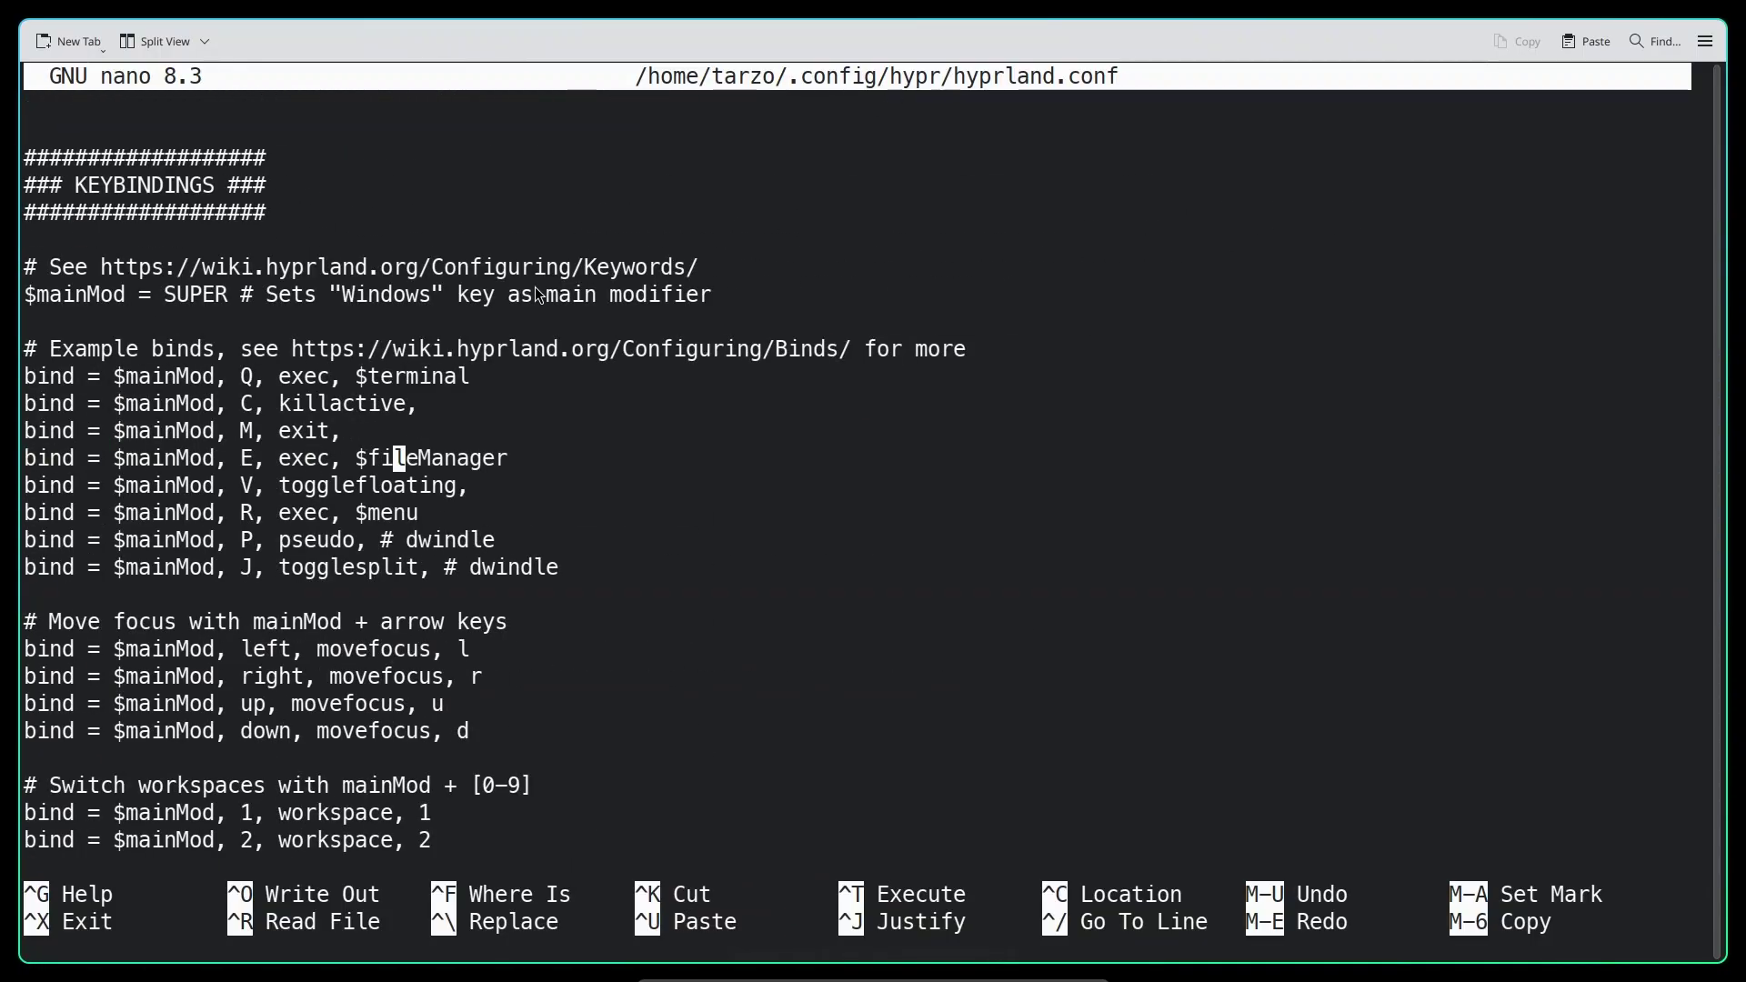
{"action": "key", "text": "Down"}
{"action": "key", "text": "Down"}
{"action": "key", "text": "Right"}
{"action": "key", "text": "Down"}
{"action": "key", "text": "Down"}
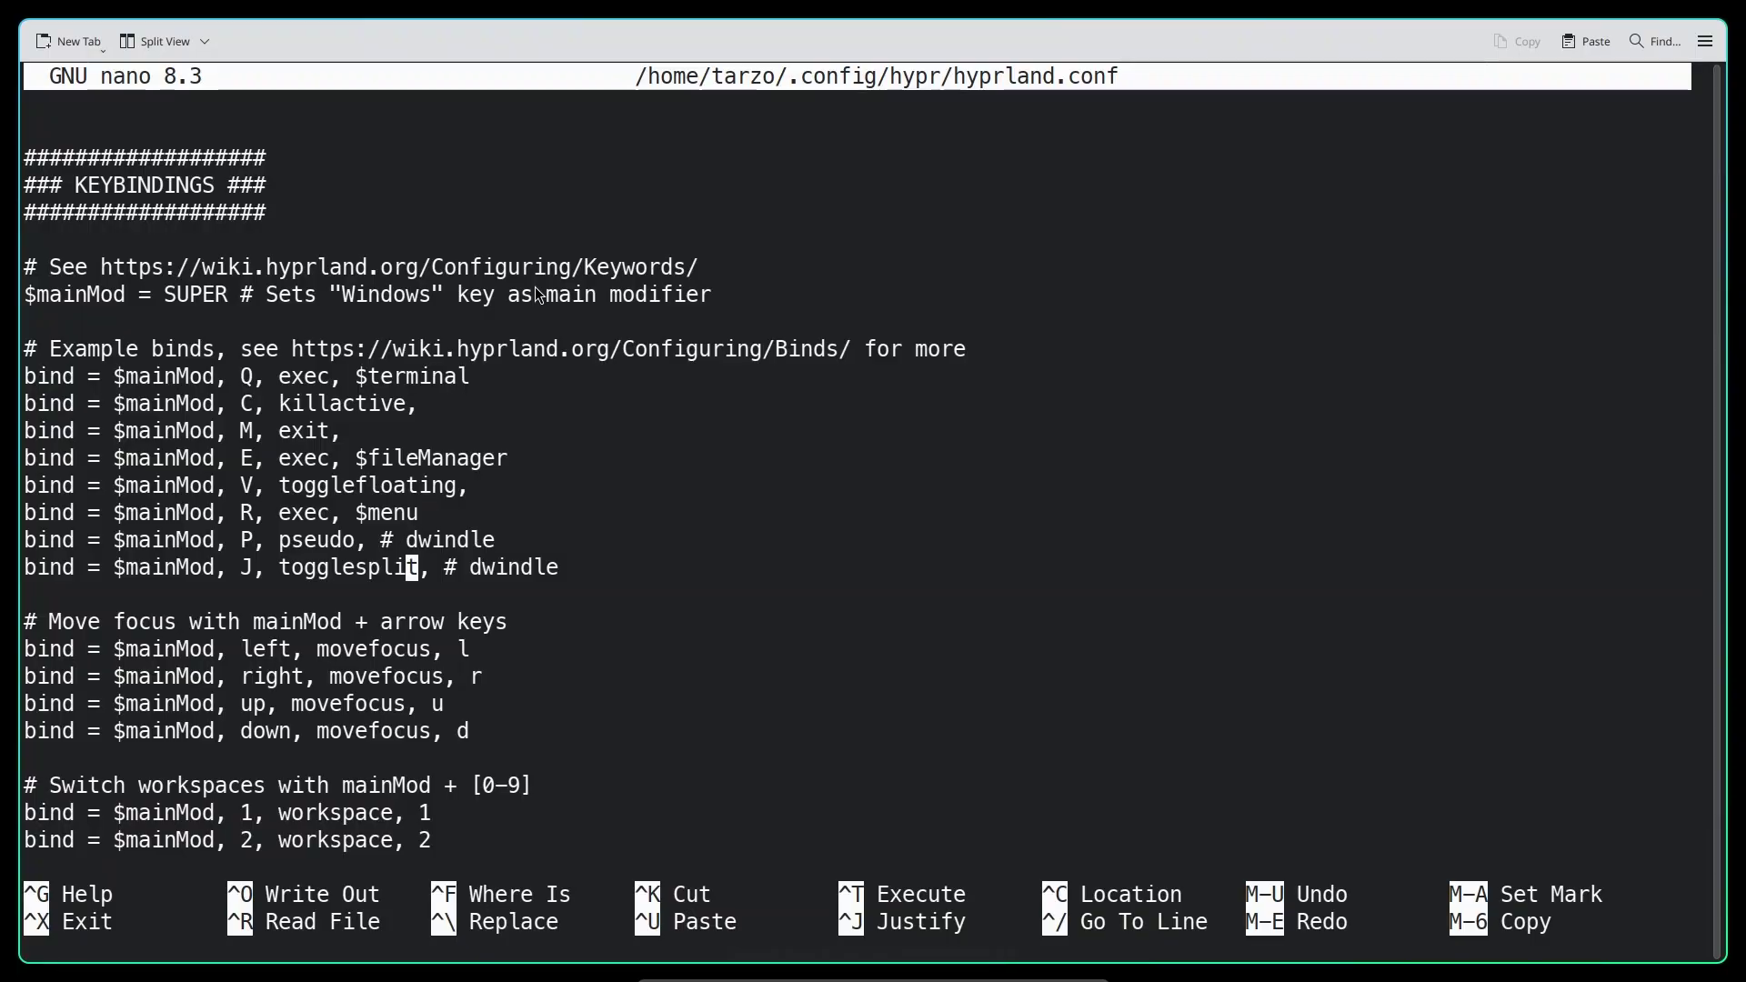
Try the togglefloating bind on the terminal, open the file manager, and toggle its floating mode on and off too
{"action": "key", "text": "super+v"}
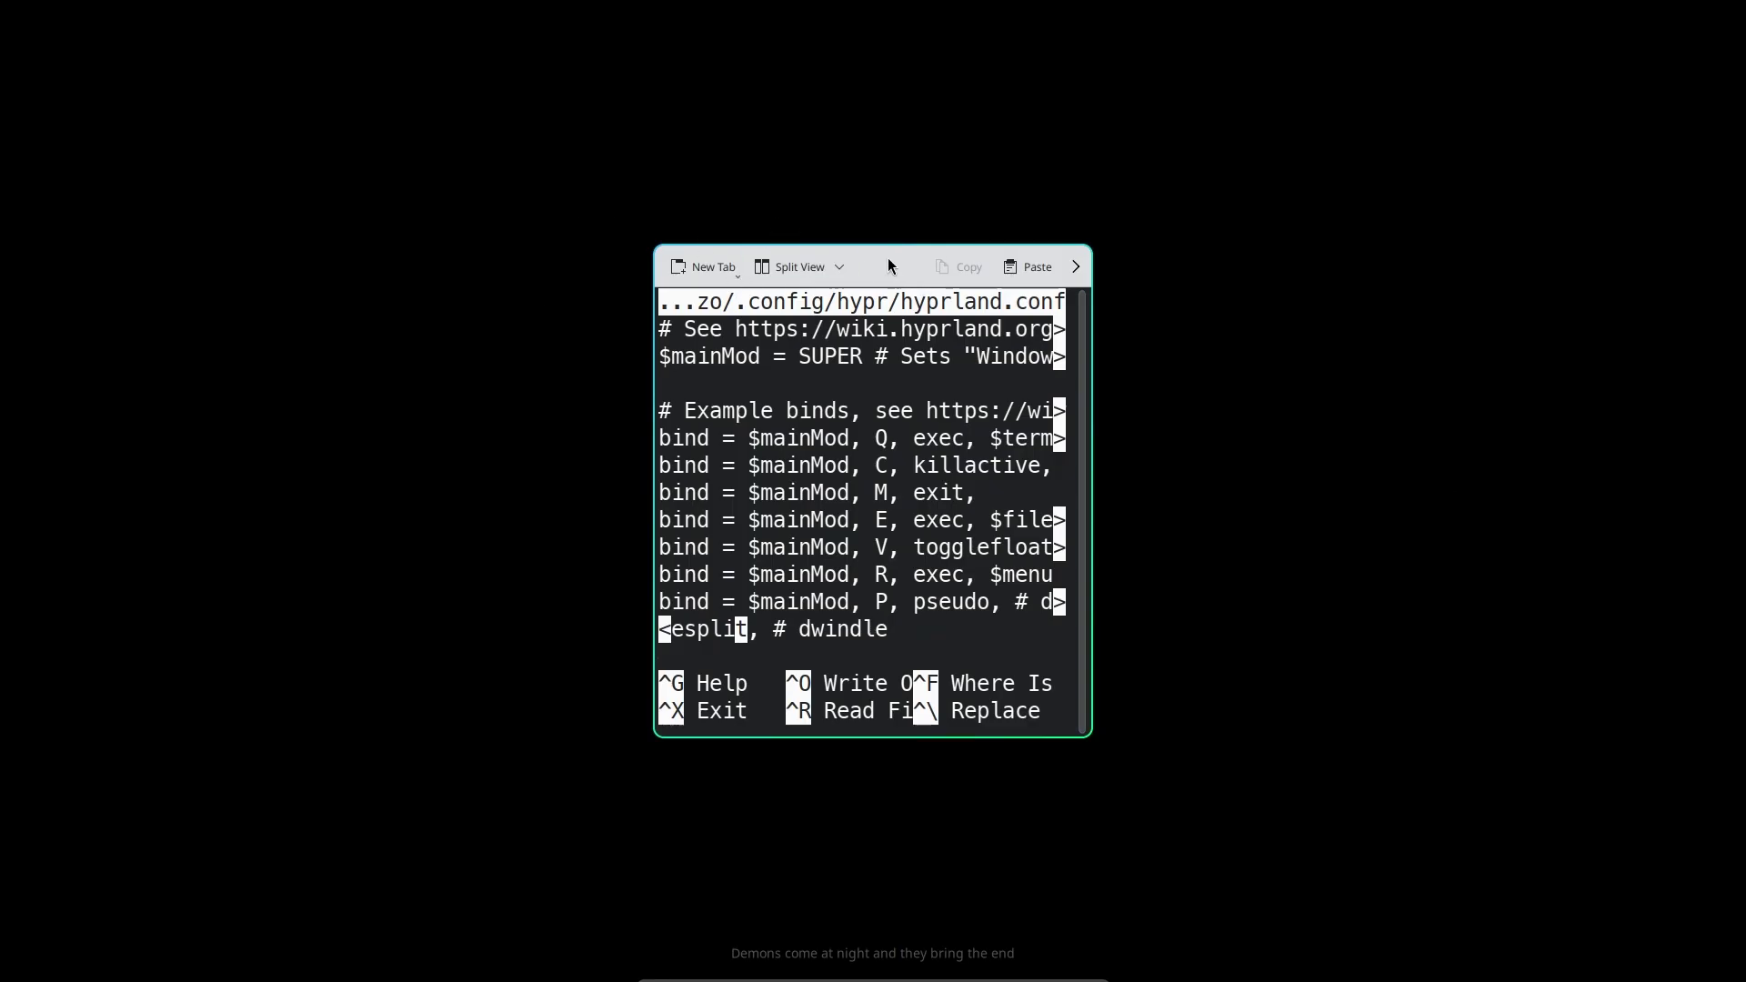
{"action": "key", "text": "super+v"}
{"action": "key", "text": "super+e"}
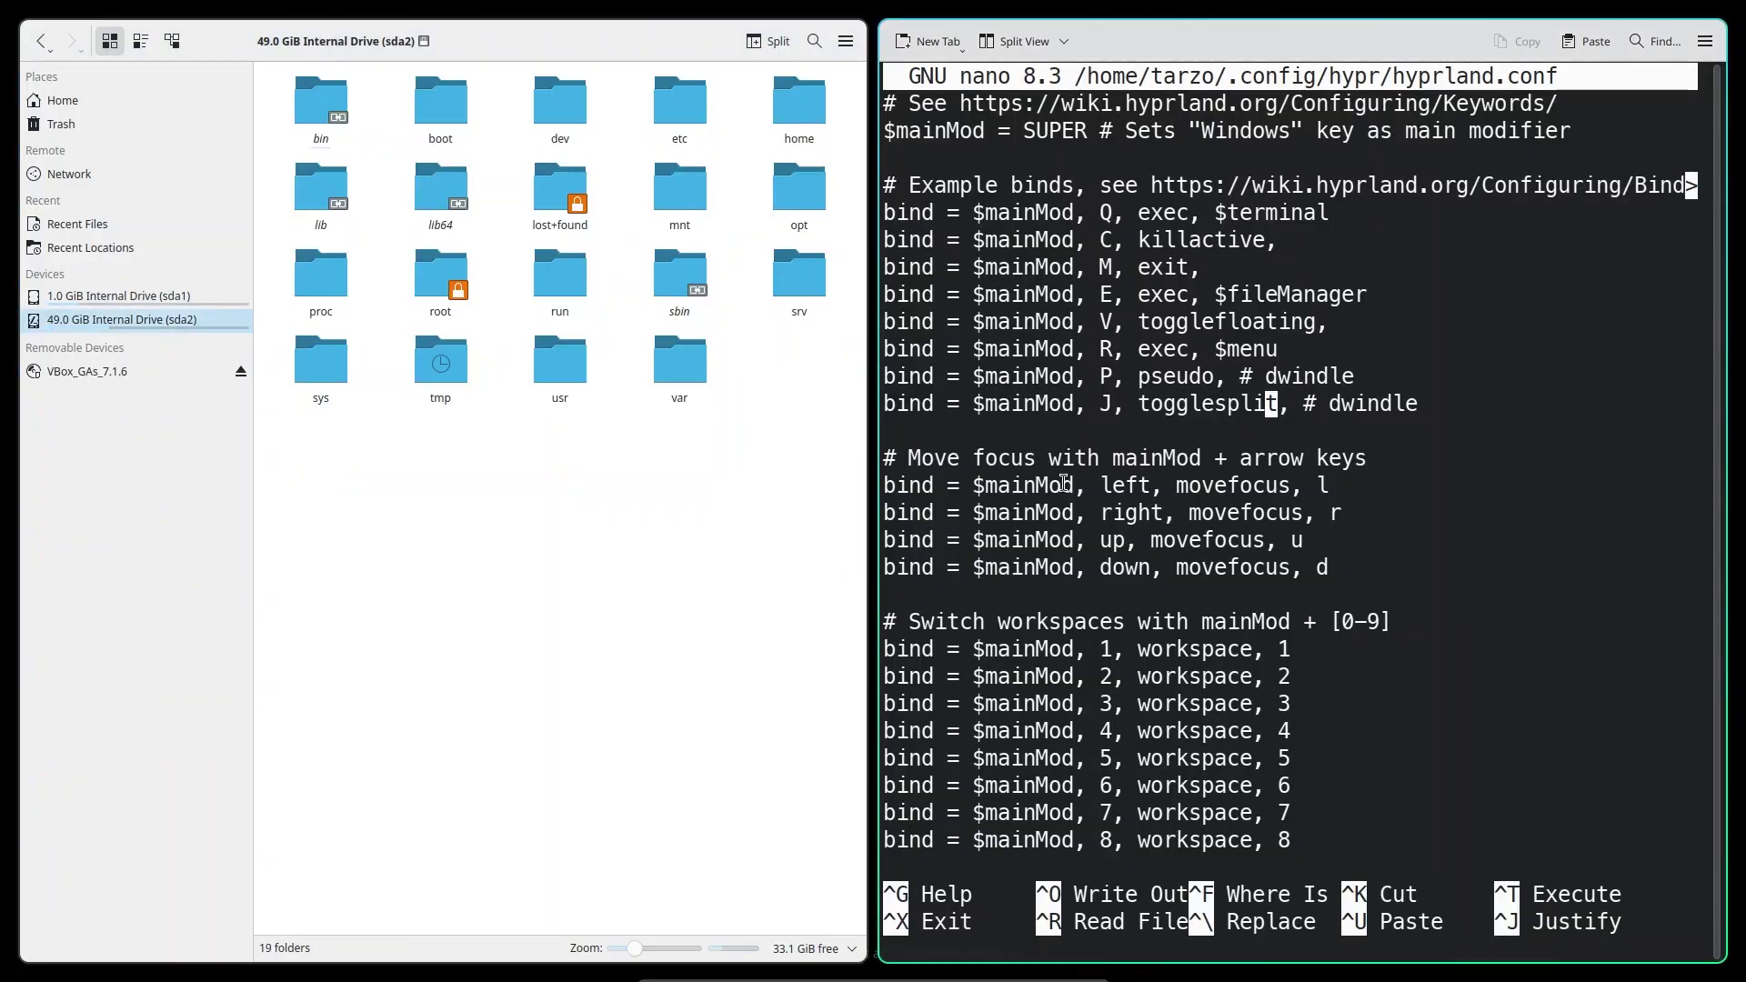
{"action": "key", "text": "super+v"}
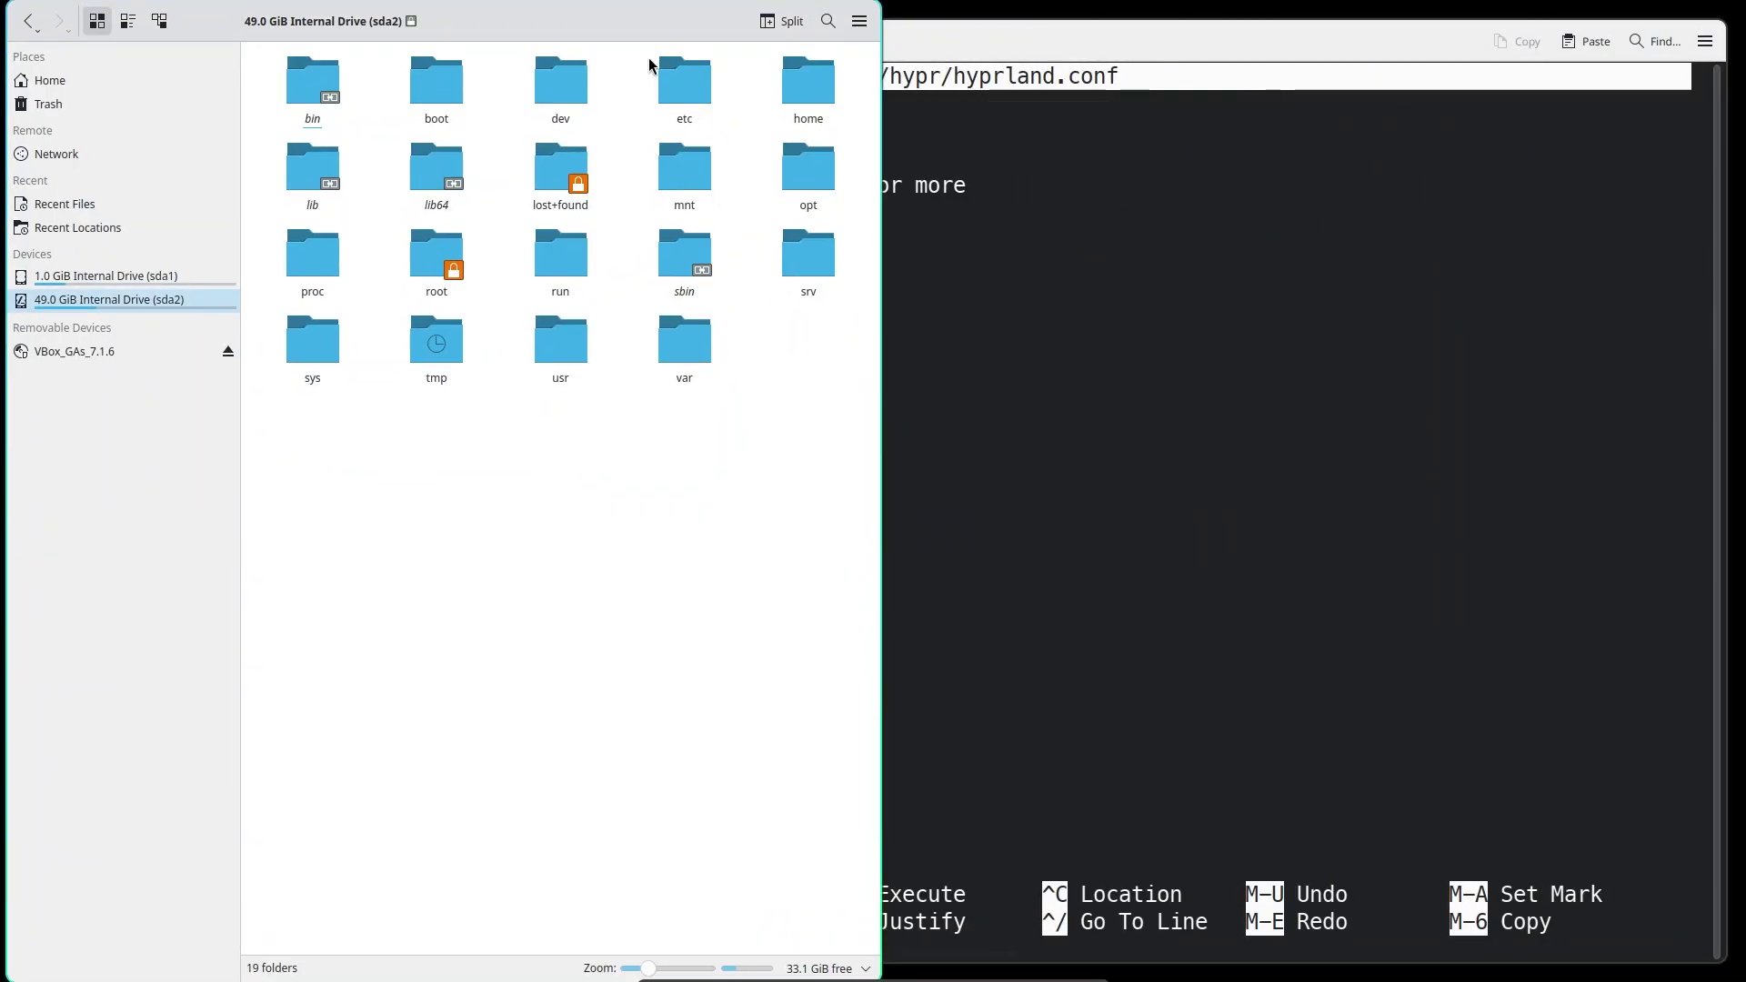
{"action": "left_click", "coordinate": [473, 24]}
{"action": "key", "text": "super+v"}
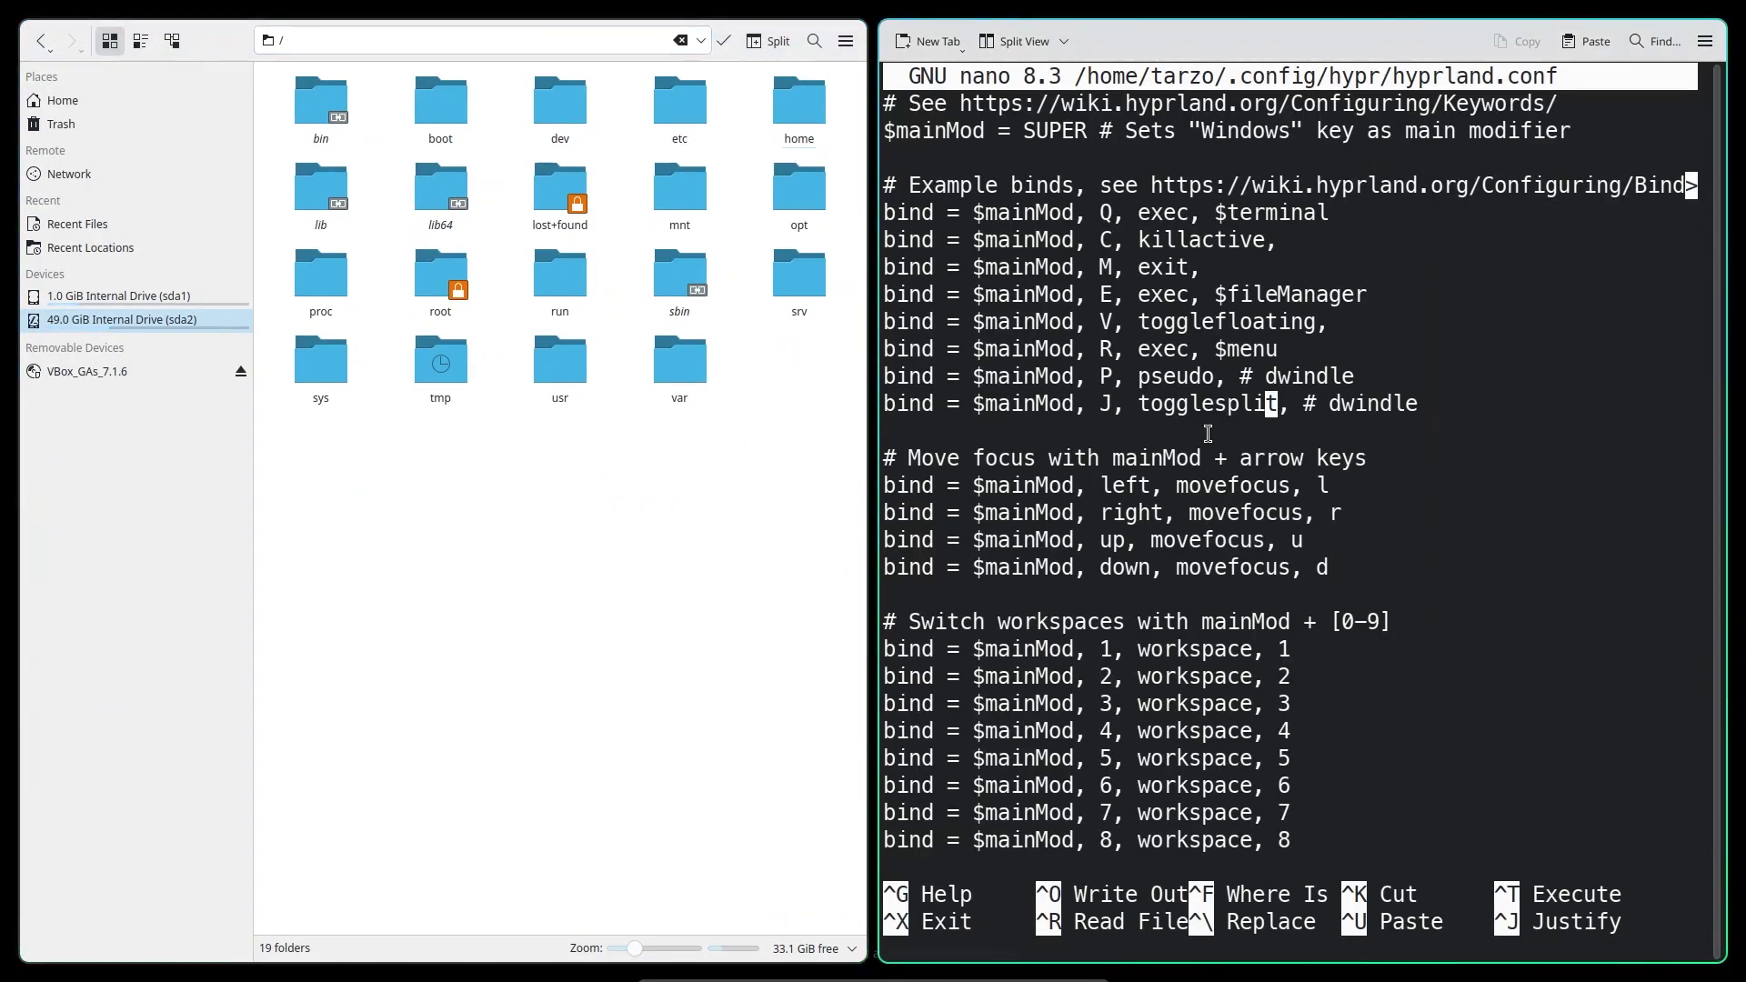
Examine the remaining binds for switching workspaces, moving windows to workspaces, the scratchpad, workspace scrolling and mouse move/resize
{"action": "scroll", "coordinate": [1208, 434], "scroll_direction": "down", "scroll_amount": 12}
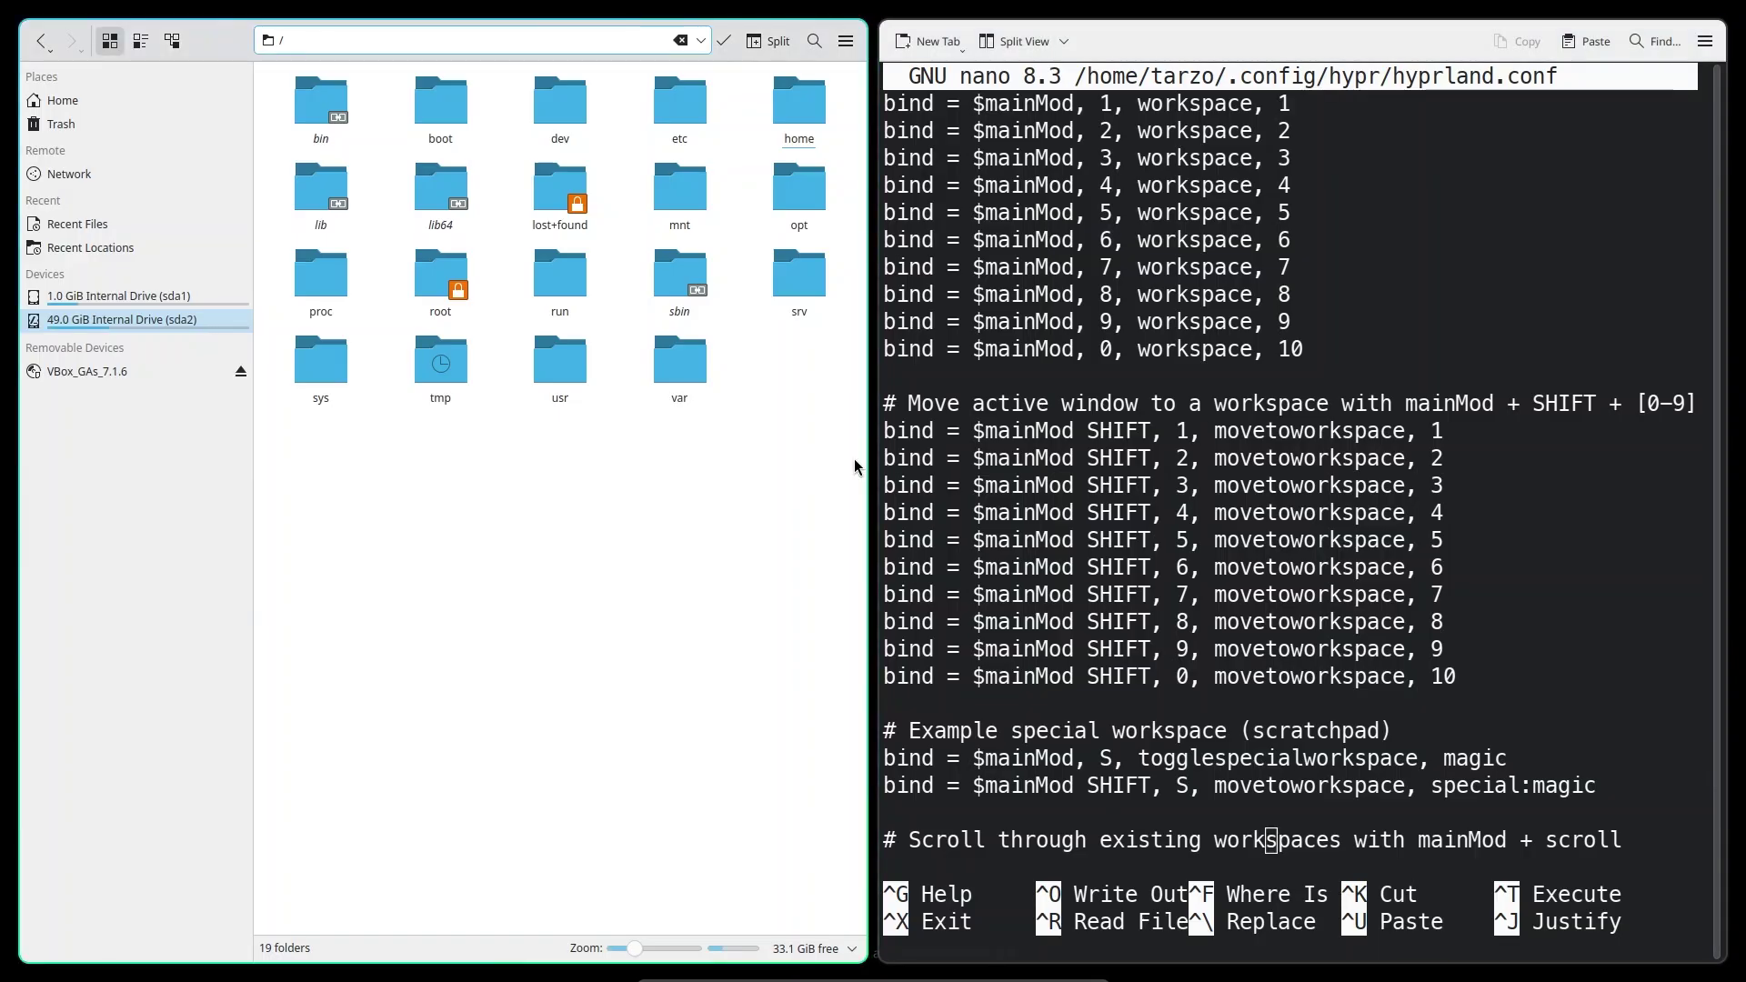
{"action": "scroll", "coordinate": [942, 286], "scroll_direction": "down", "scroll_amount": 5}
{"action": "mouse_move", "coordinate": [862, 286]}
{"action": "left_mouse_down"}
{"action": "mouse_move", "coordinate": [1420, 286]}
{"action": "mouse_move", "coordinate": [842, 283]}
{"action": "left_mouse_up"}
{"action": "scroll", "coordinate": [1164, 318], "scroll_direction": "down", "scroll_amount": 9}
{"action": "scroll", "coordinate": [1164, 318], "scroll_direction": "up", "scroll_amount": 4}
{"action": "left_click_drag", "start_coordinate": [582, 487], "coordinate": [627, 492]}
{"action": "scroll", "coordinate": [1135, 462], "scroll_direction": "up", "scroll_amount": 16}
{"action": "scroll", "coordinate": [1141, 471], "scroll_direction": "down", "scroll_amount": 6}
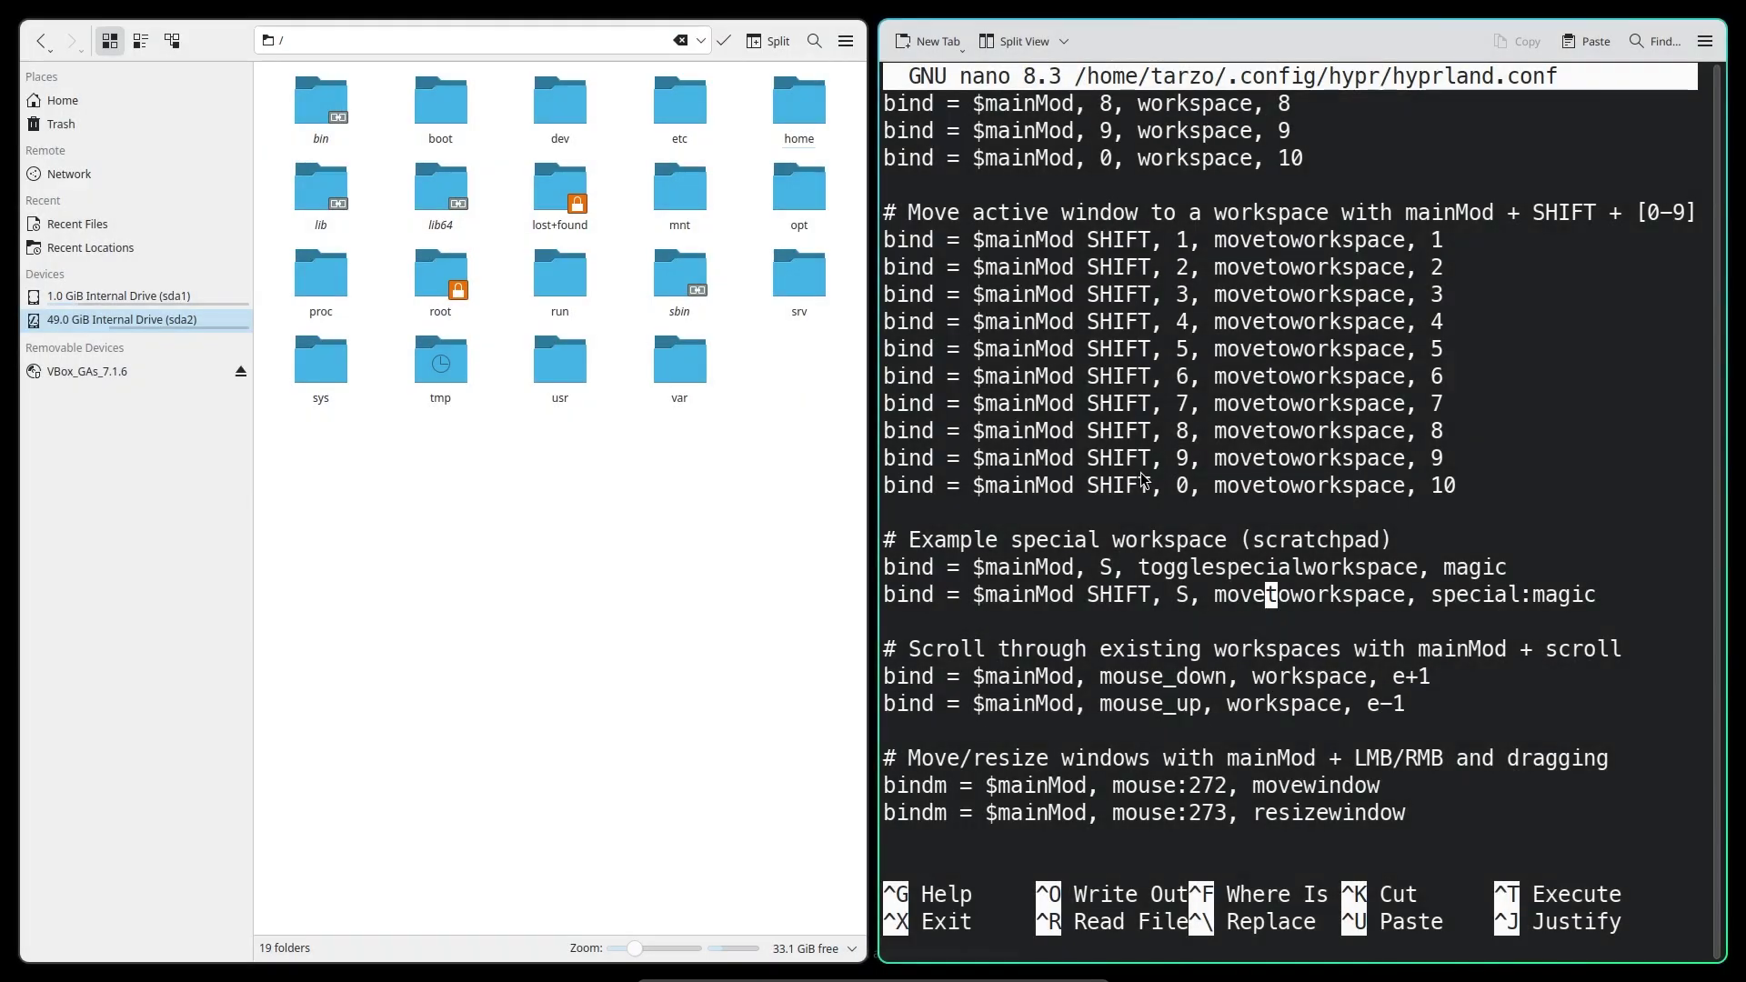
{"action": "scroll", "coordinate": [1140, 470], "scroll_direction": "up", "scroll_amount": 12}
{"action": "scroll", "coordinate": [1228, 511], "scroll_direction": "up", "scroll_amount": 1}
{"action": "scroll", "coordinate": [1227, 511], "scroll_direction": "up", "scroll_amount": 3}
{"action": "scroll", "coordinate": [1228, 511], "scroll_direction": "down", "scroll_amount": 12}
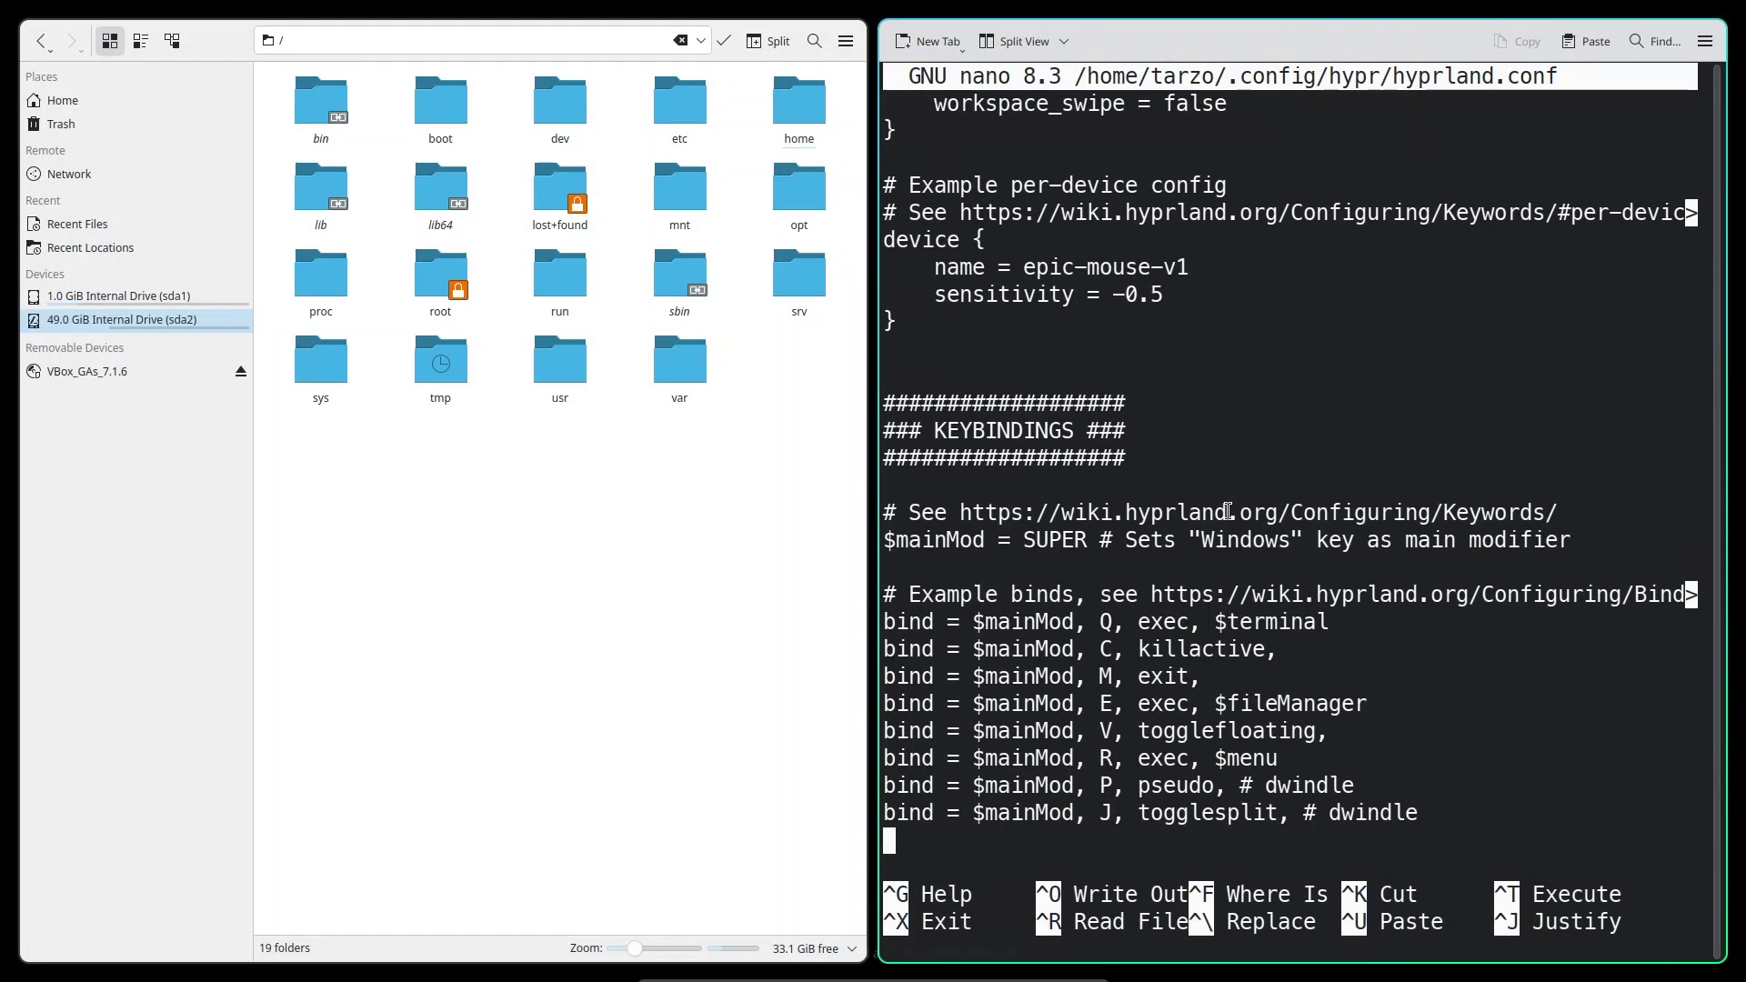
{"action": "scroll", "coordinate": [1228, 511], "scroll_direction": "up", "scroll_amount": 3}
Exit nano and reopen ~/.config/hypr/hyprland.conf with kate from the terminal
{"action": "key", "text": "ctrl+x"}
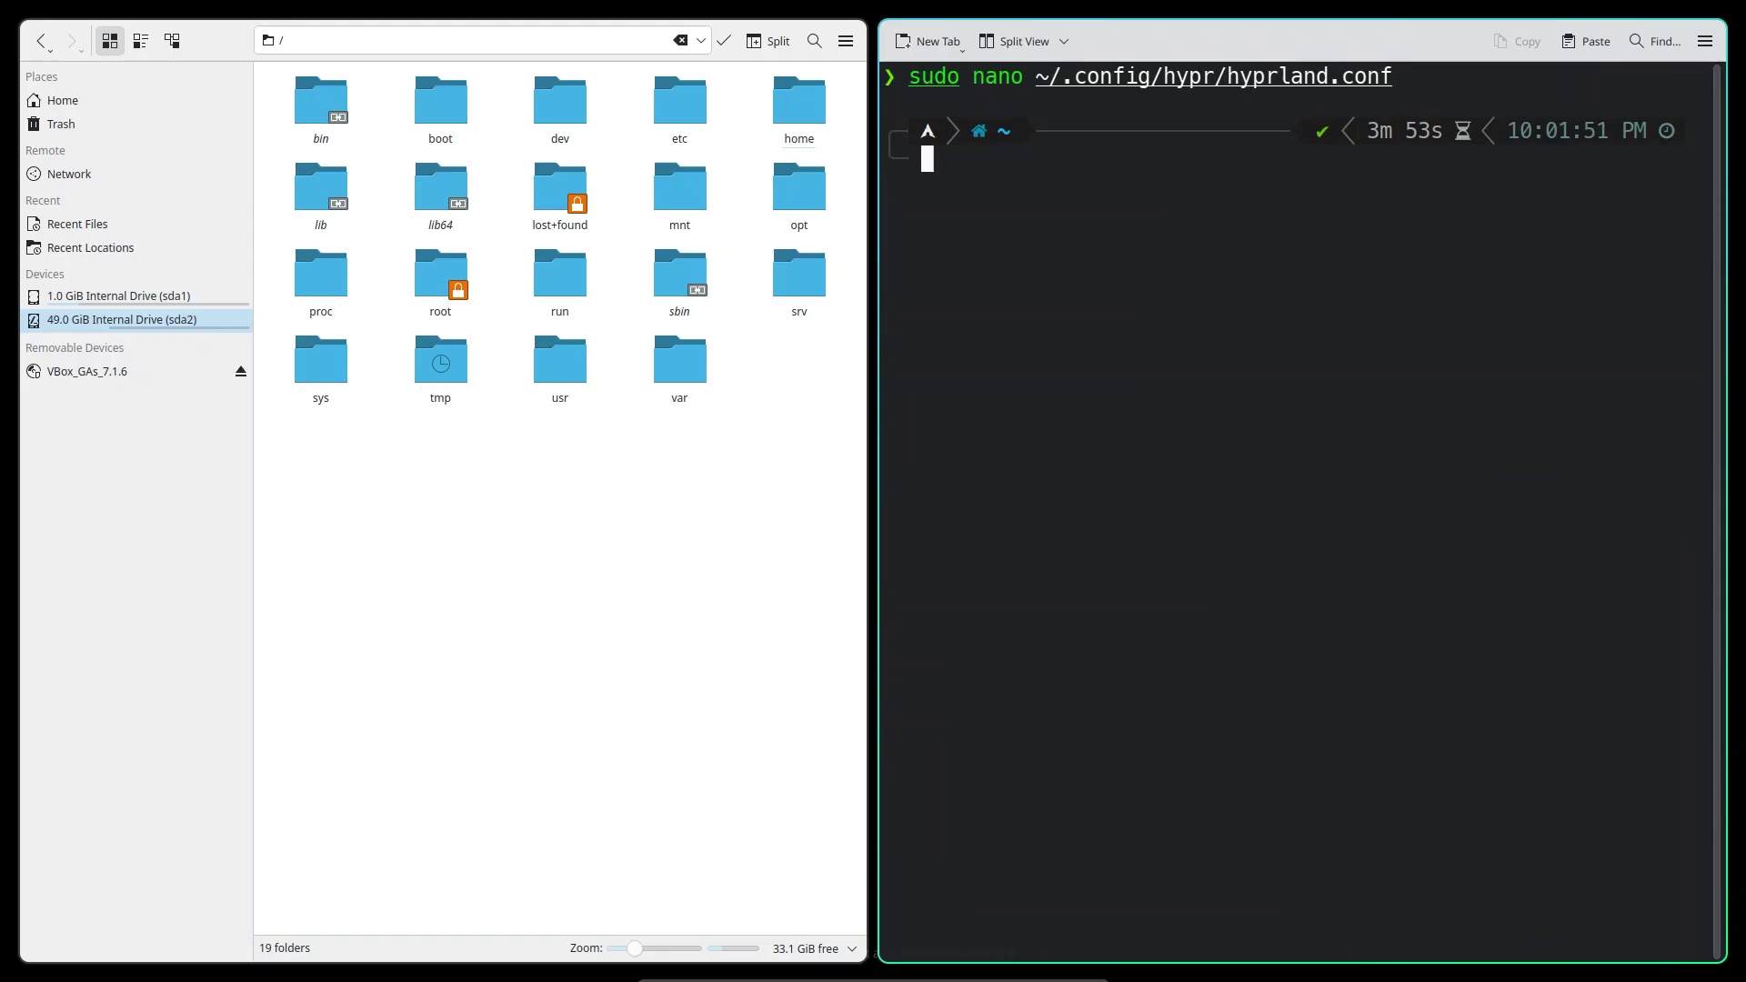
{"action": "key", "text": "Up"}
{"action": "key", "text": "Left"}
{"action": "key", "text": "Left"}
{"action": "key", "text": "Left"}
{"action": "key", "text": "Left"}
{"action": "key", "text": "Left"}
{"action": "key", "text": "Left"}
{"action": "key", "text": "Left"}
{"action": "key", "text": "Left"}
{"action": "key", "text": "Left"}
{"action": "key", "text": "Left"}
{"action": "key", "text": "Left"}
{"action": "key", "text": "Left"}
{"action": "key", "text": "Left"}
{"action": "key", "text": "Left"}
{"action": "key", "text": "Left"}
{"action": "key", "text": "Left"}
{"action": "key", "text": "Left"}
{"action": "key", "text": "Left"}
{"action": "key", "text": "Left"}
{"action": "key", "text": "Left"}
{"action": "key", "text": "BackSpace"}
{"action": "key", "text": "BackSpace"}
{"action": "key", "text": "BackSpace"}
{"action": "key", "text": "BackSpace"}
{"action": "key", "text": "BackSpace"}
{"action": "key", "text": "BackSpace"}
{"action": "key", "text": "BackSpace"}
{"action": "key", "text": "BackSpace"}
{"action": "key", "text": "BackSpace"}
{"action": "type", "text": "kate"}
{"action": "key", "text": "Return"}
Duplicate the $fileManager bind on a new line below it and set the copy's key to F
{"action": "scroll", "coordinate": [1185, 660], "scroll_direction": "down", "scroll_amount": 13}
{"action": "scroll", "coordinate": [1185, 660], "scroll_direction": "down", "scroll_amount": 20}
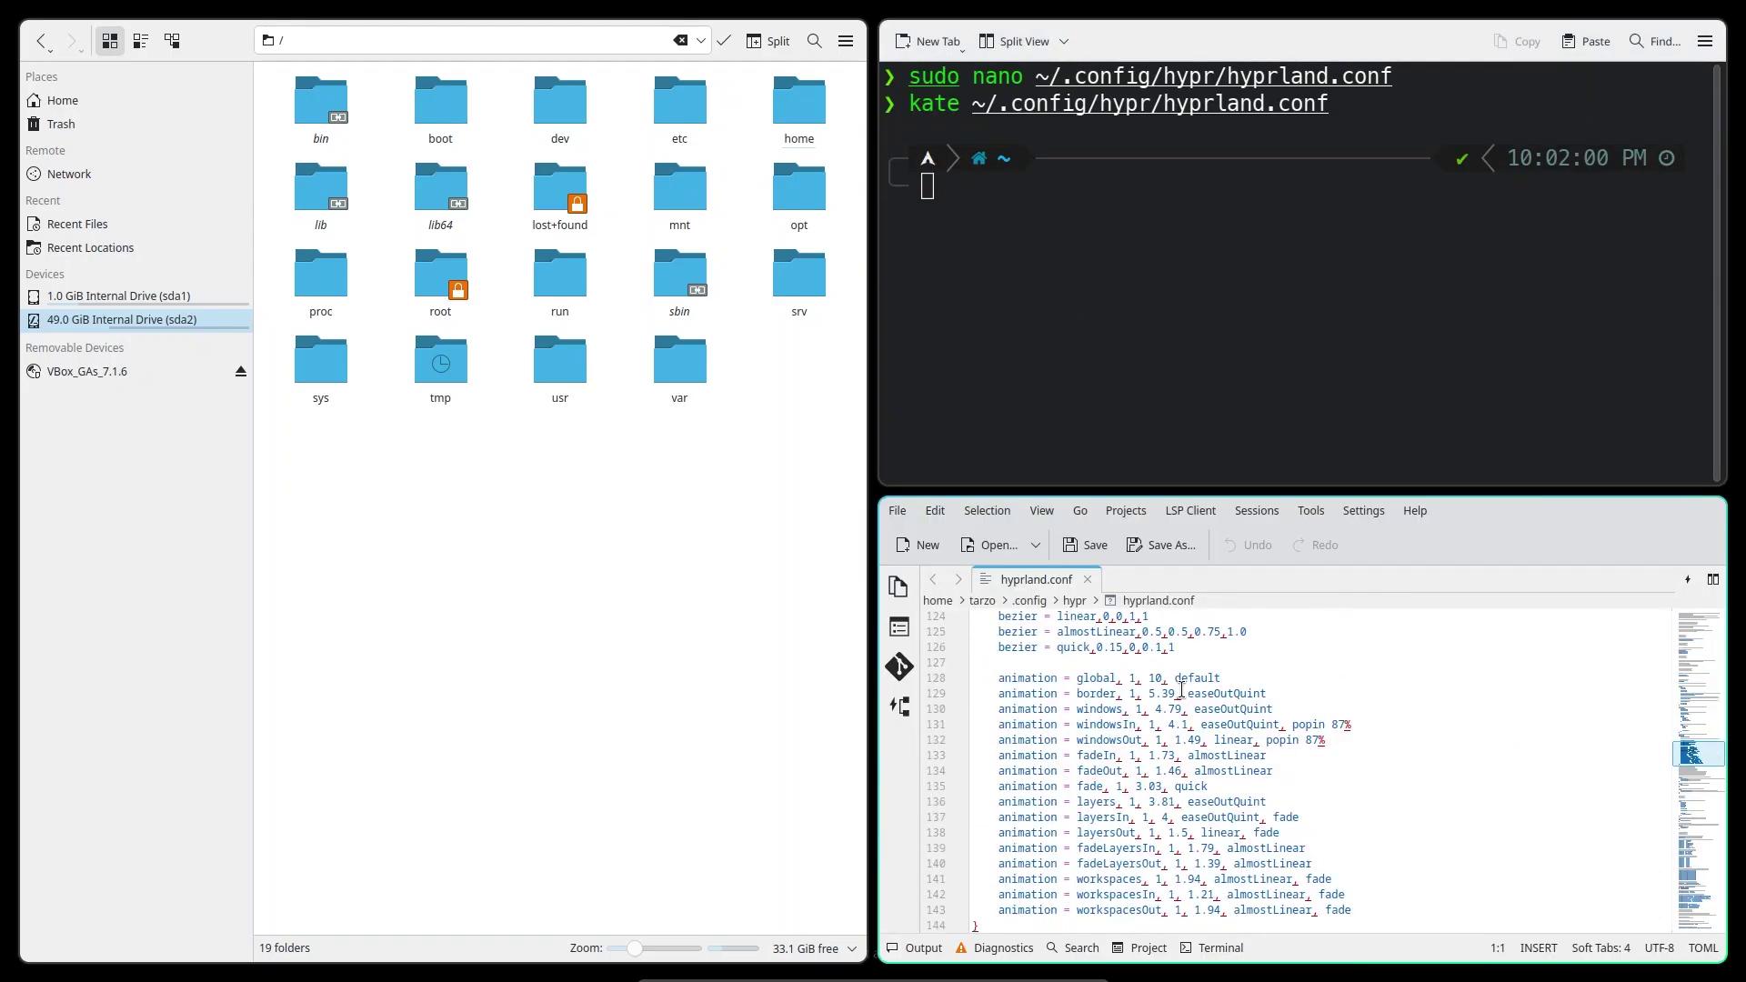
{"action": "left_click_drag", "start_coordinate": [1228, 756], "coordinate": [865, 761]}
{"action": "key", "text": "ctrl+c"}
{"action": "left_click", "coordinate": [1262, 754]}
{"action": "key", "text": "Return"}
{"action": "key", "text": "ctrl+v"}
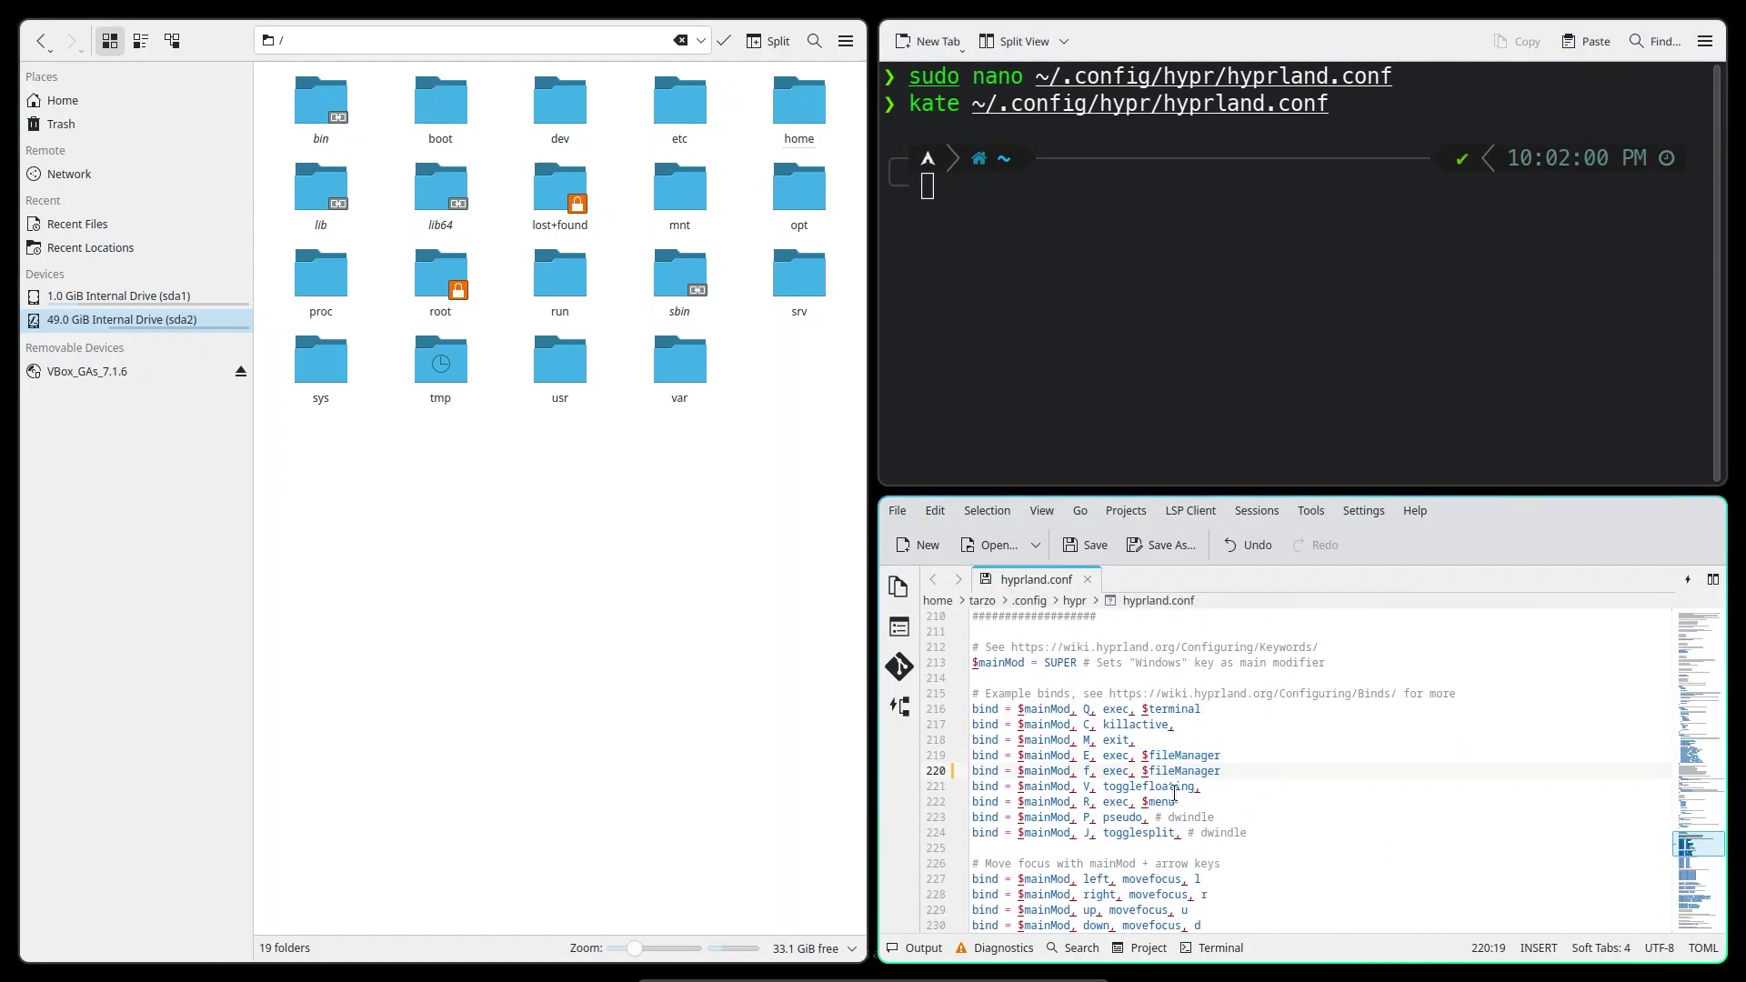
{"action": "key", "text": "BackSpace"}
{"action": "type", "text": "F"}
Set the F bind's command to firefox, save the file and launch Firefox with the new bind
{"action": "double_click", "coordinate": [1239, 772]}
{"action": "type", "text": "firefox"}
{"action": "key", "text": "ctrl+s"}
{"action": "key", "text": "super+f"}
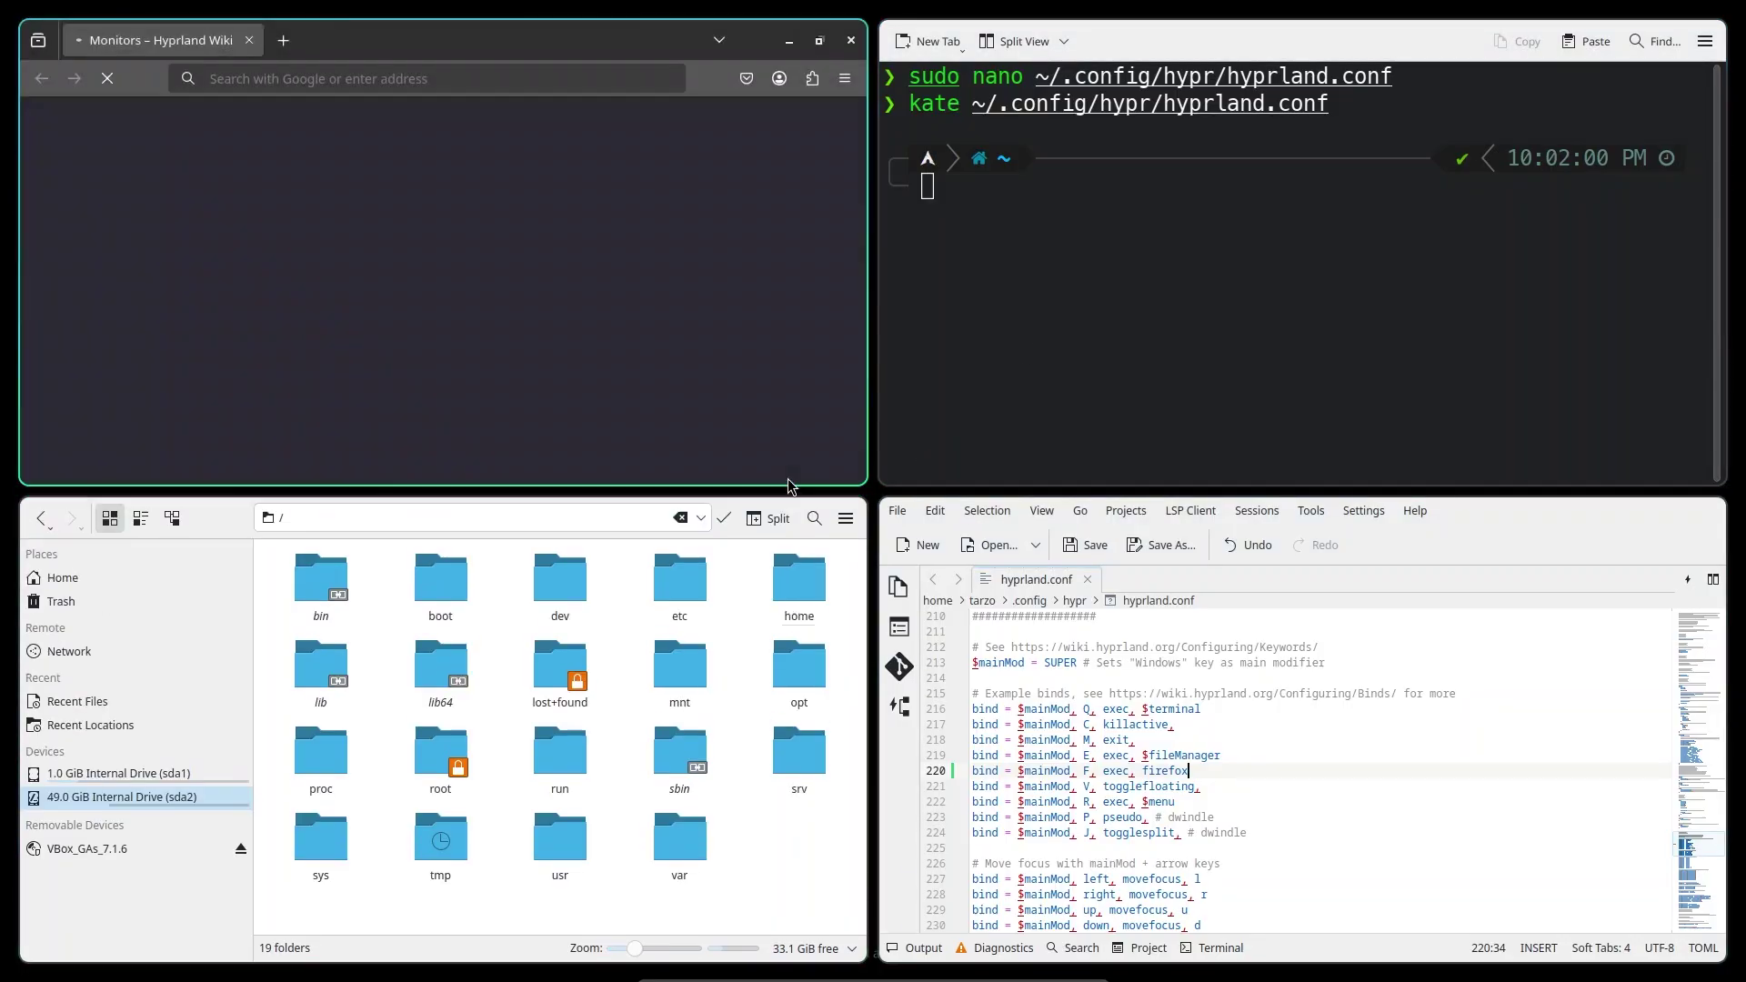
Add the variable line $browser = firefox among the program variables and save hyprland.conf
{"action": "scroll", "coordinate": [1216, 794], "scroll_direction": "up", "scroll_amount": 20}
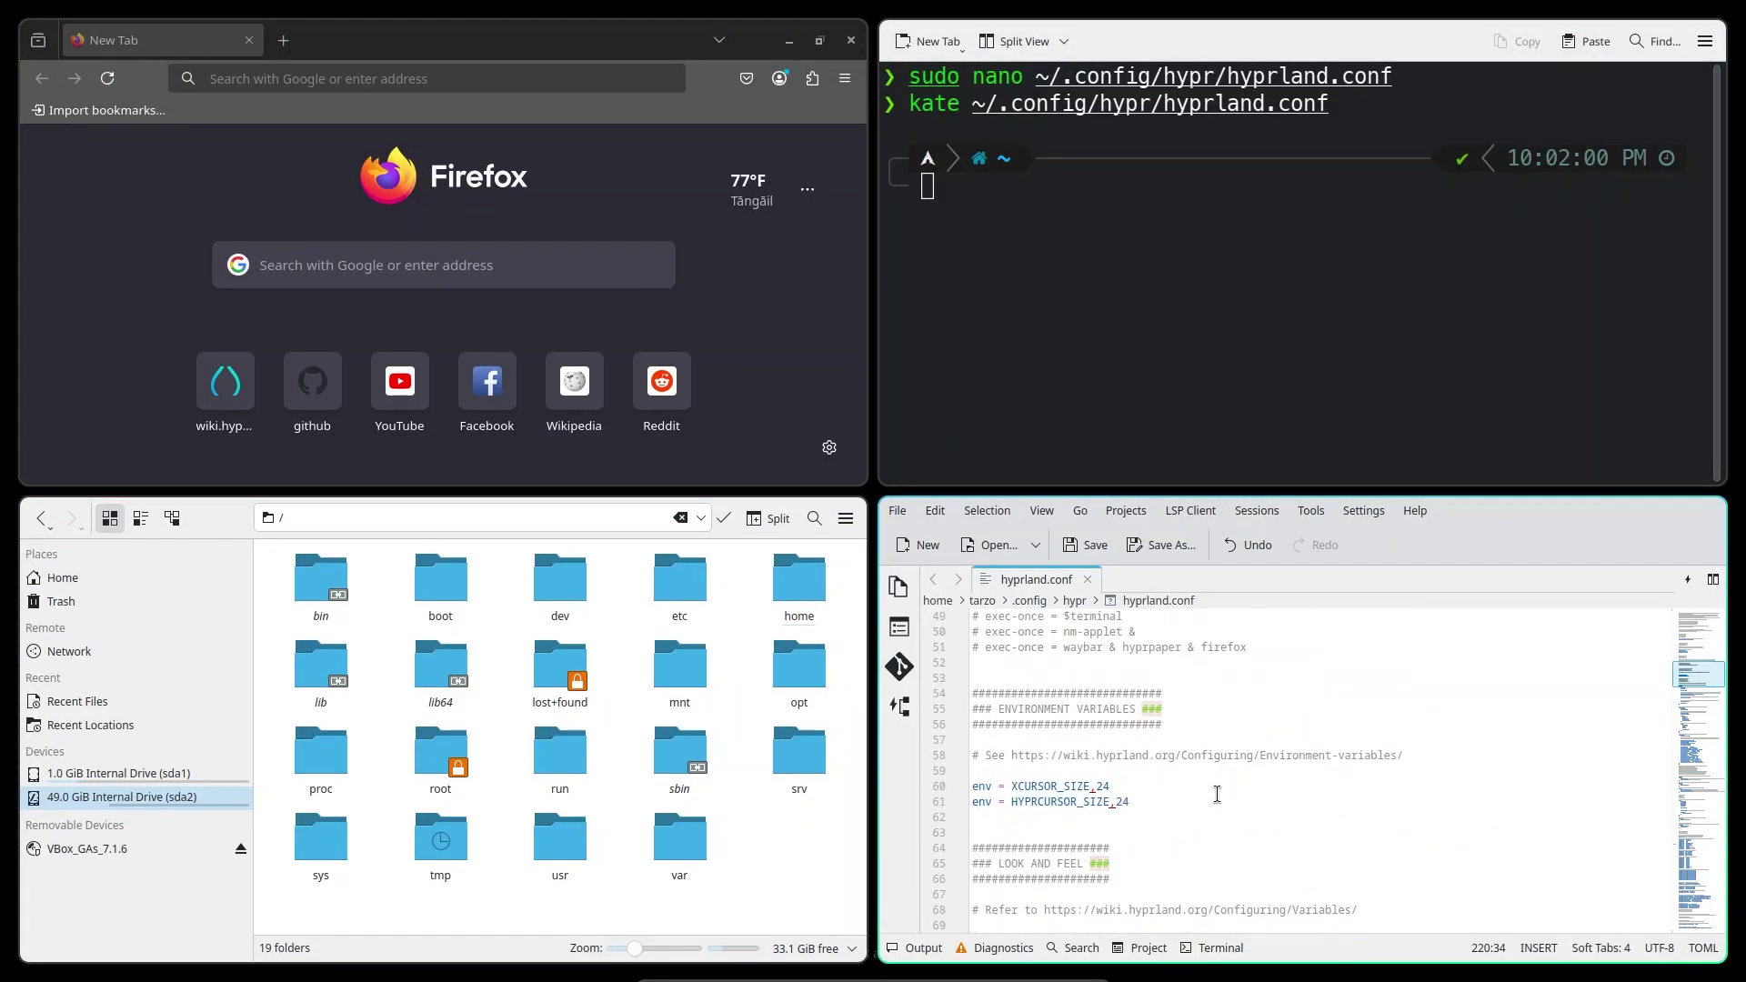
{"action": "scroll", "coordinate": [1217, 794], "scroll_direction": "up", "scroll_amount": 6}
{"action": "left_click", "coordinate": [1144, 729]}
{"action": "key", "text": "Return"}
{"action": "type", "text": "$browser = firefox"}
{"action": "key", "text": "ctrl+s"}
Replace firefox in the F bind with the $browser variable
{"action": "scroll", "coordinate": [1144, 729], "scroll_direction": "down", "scroll_amount": 14}
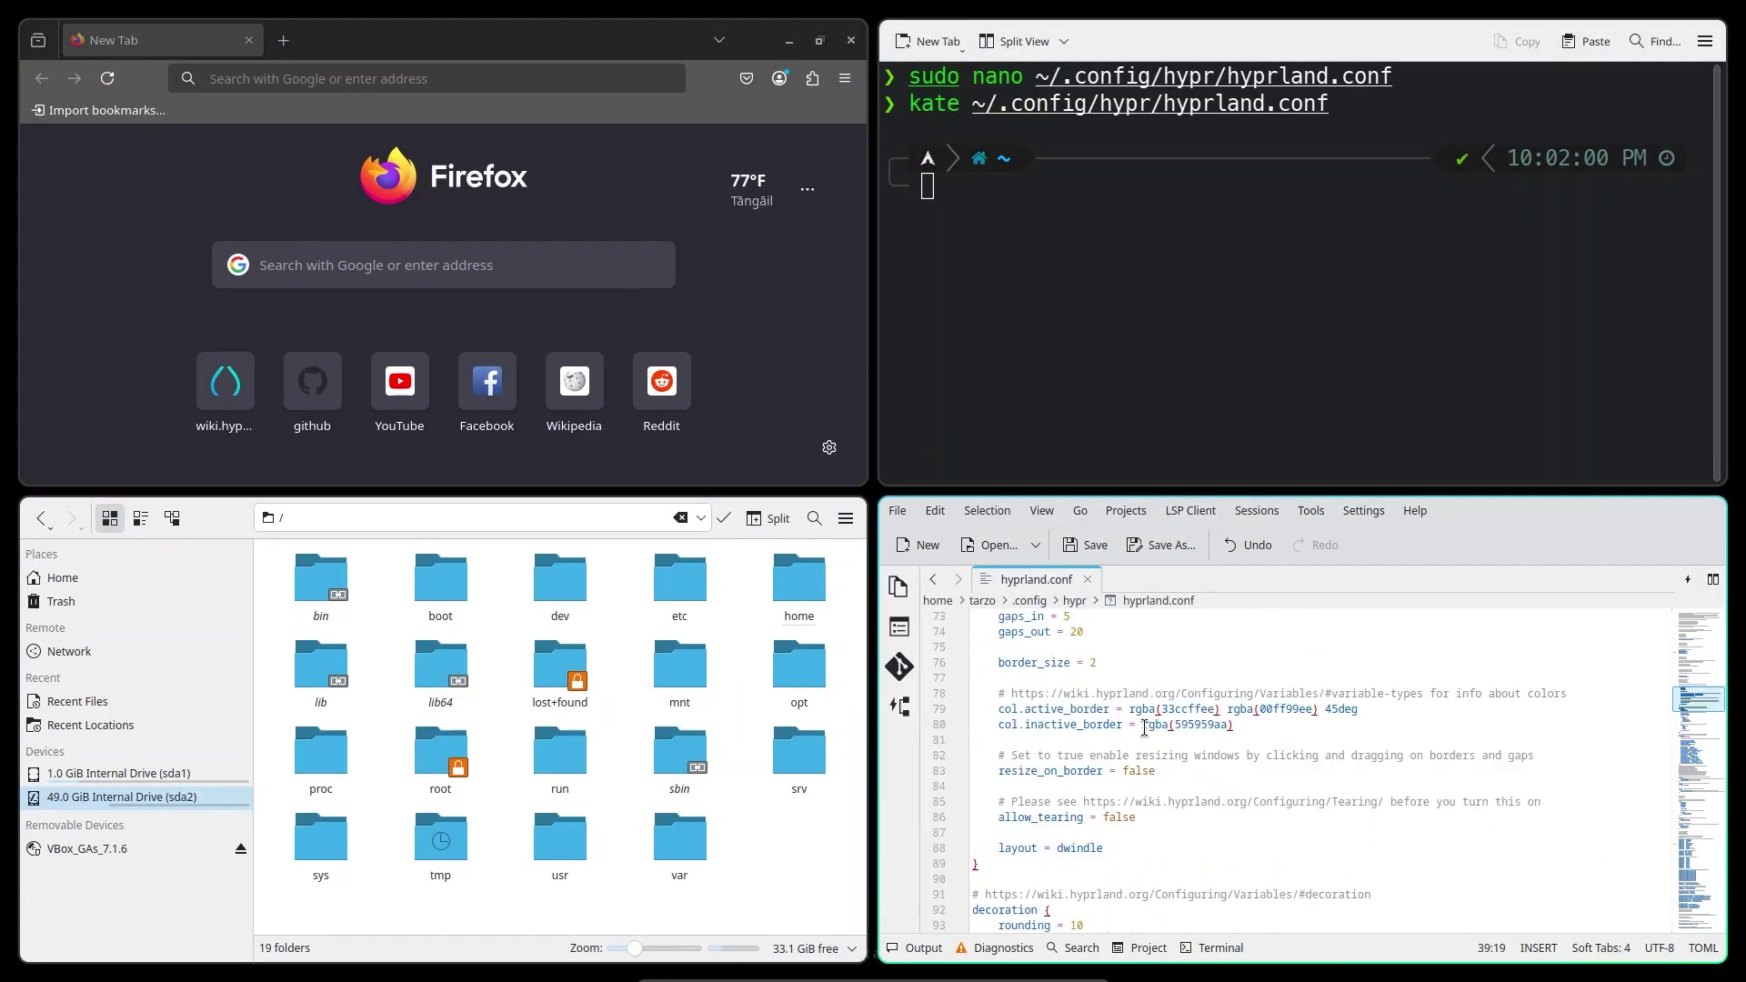
{"action": "scroll", "coordinate": [1144, 727], "scroll_direction": "down", "scroll_amount": 20}
{"action": "double_click", "coordinate": [1169, 786]}
{"action": "type", "text": "$browser"}
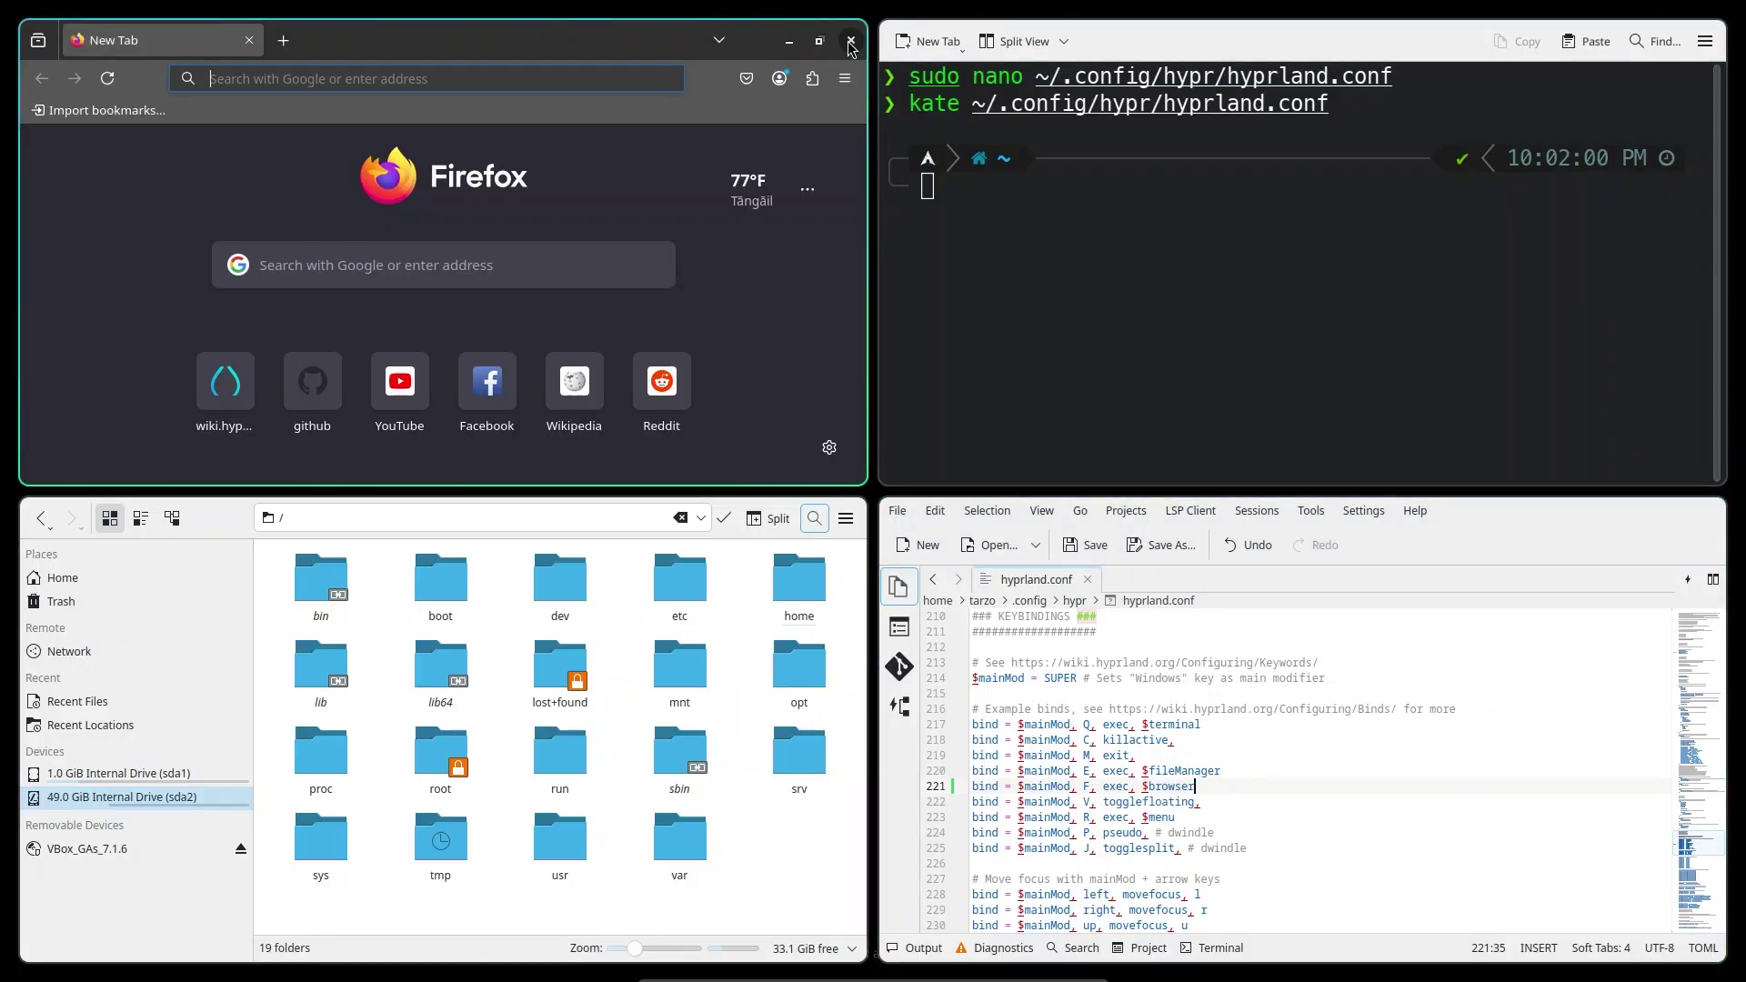
{"action": "left_click_drag", "start_coordinate": [692, 164], "coordinate": [1106, 202]}
{"action": "left_click_drag", "start_coordinate": [1069, 272], "coordinate": [546, 195]}
{"action": "left_click", "coordinate": [313, 79]}
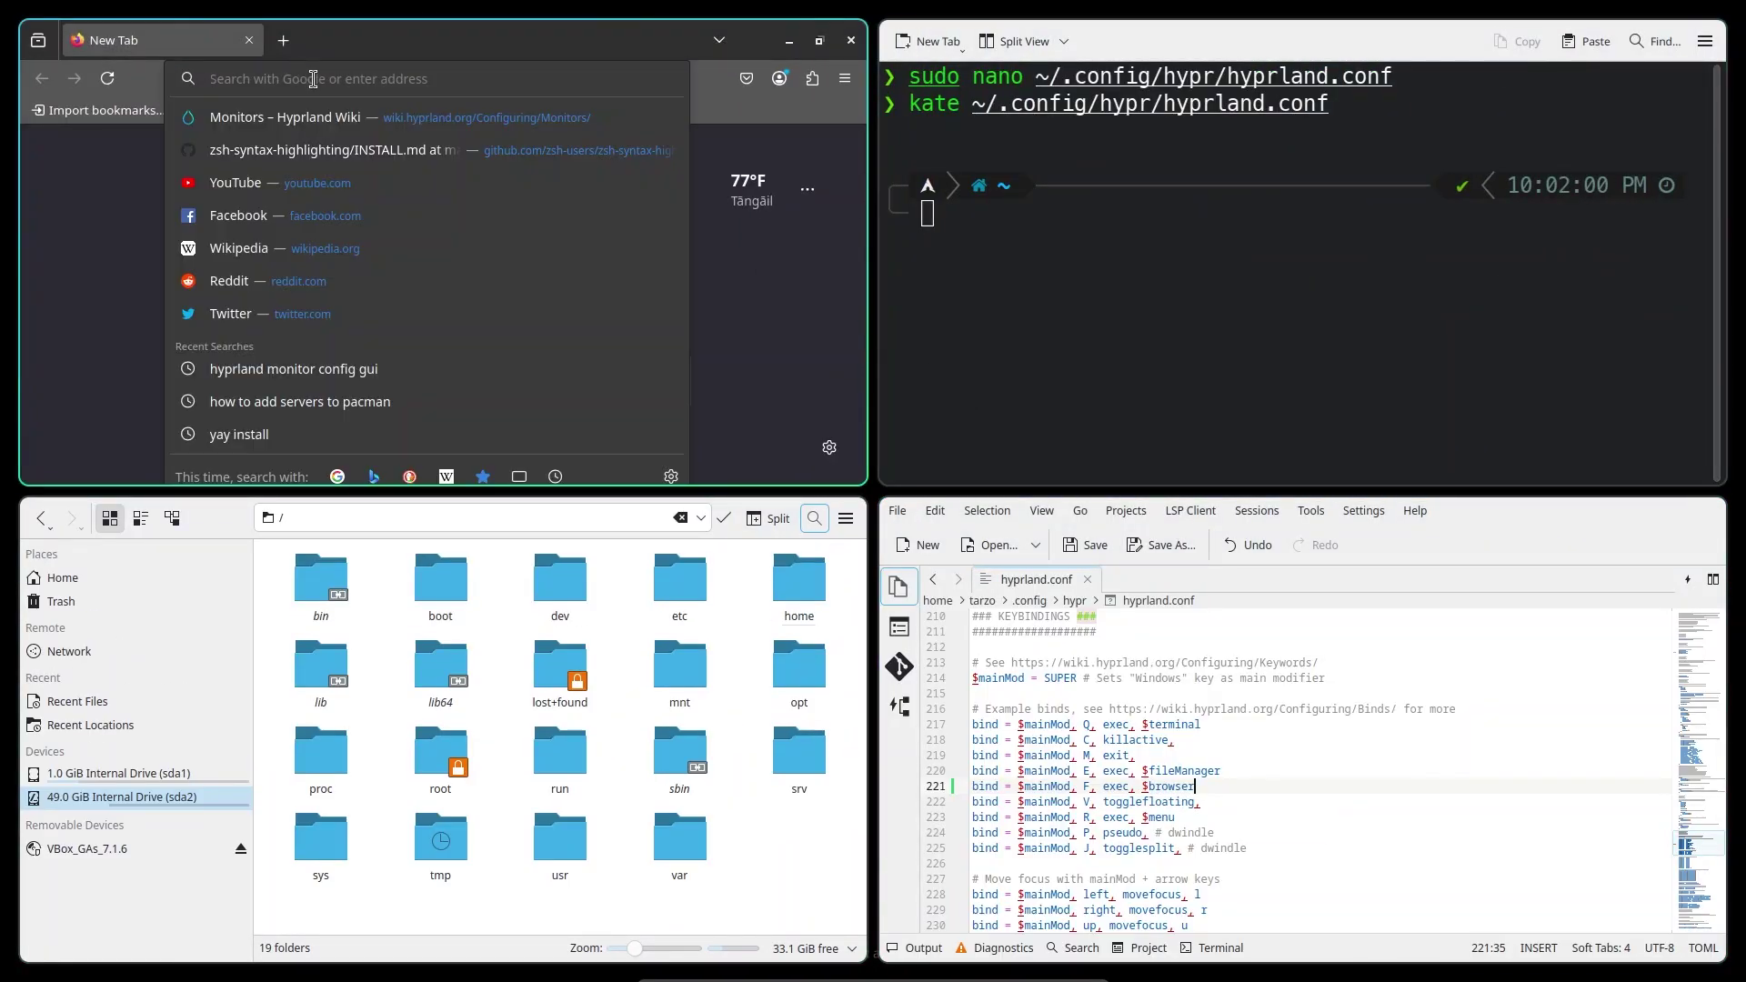
{"action": "type", "text": "how to setup wallpaper in"}
{"action": "key", "text": "BackSpace"}
{"action": "key", "text": "BackSpace"}
{"action": "key", "text": "BackSpace"}
{"action": "key", "text": "BackSpace"}
{"action": "key", "text": "BackSpace"}
{"action": "key", "text": "BackSpace"}
{"action": "key", "text": "BackSpace"}
{"action": "key", "text": "BackSpace"}
{"action": "key", "text": "BackSpace"}
{"action": "key", "text": "BackSpace"}
{"action": "key", "text": "BackSpace"}
{"action": "key", "text": "BackSpace"}
{"action": "key", "text": "BackSpace"}
{"action": "key", "text": "BackSpace"}
{"action": "key", "text": "BackSpace"}
{"action": "key", "text": "BackSpace"}
{"action": "key", "text": "BackSpace"}
{"action": "key", "text": "BackSpace"}
{"action": "key", "text": "BackSpace"}
{"action": "key", "text": "BackSpace"}
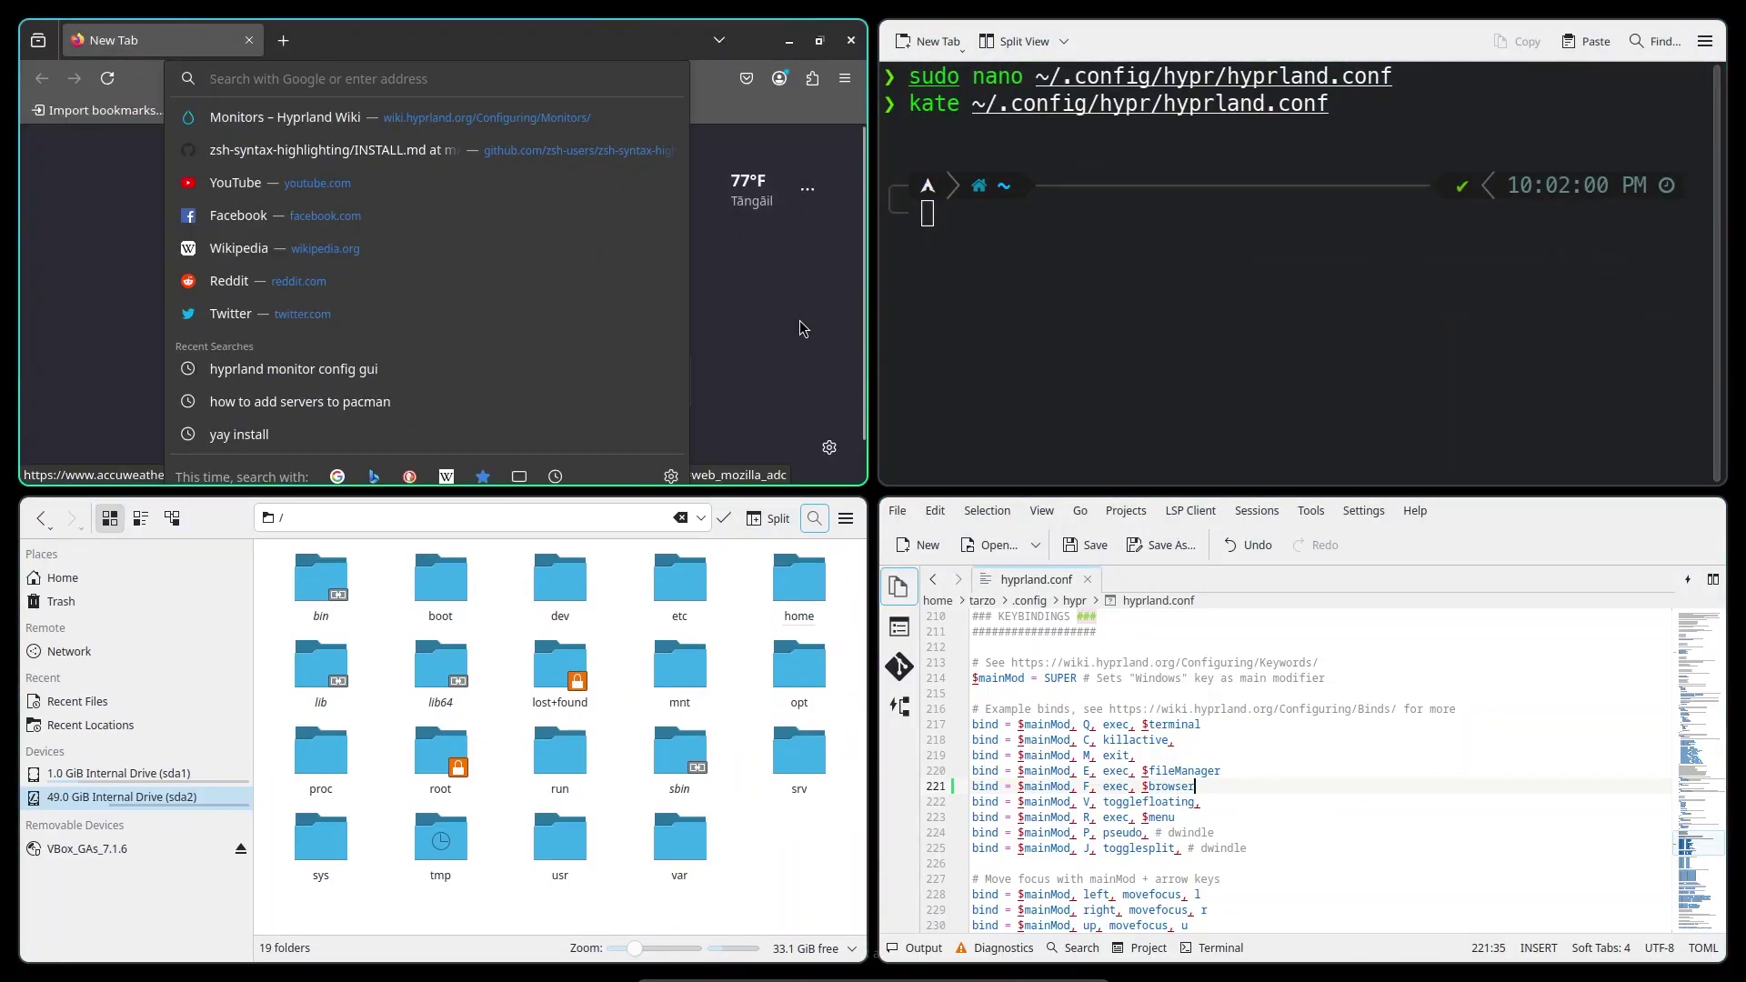
Close the hyprland.conf editor window and open ./TODO.txt in kate from the terminal
{"action": "key", "text": "super+c"}
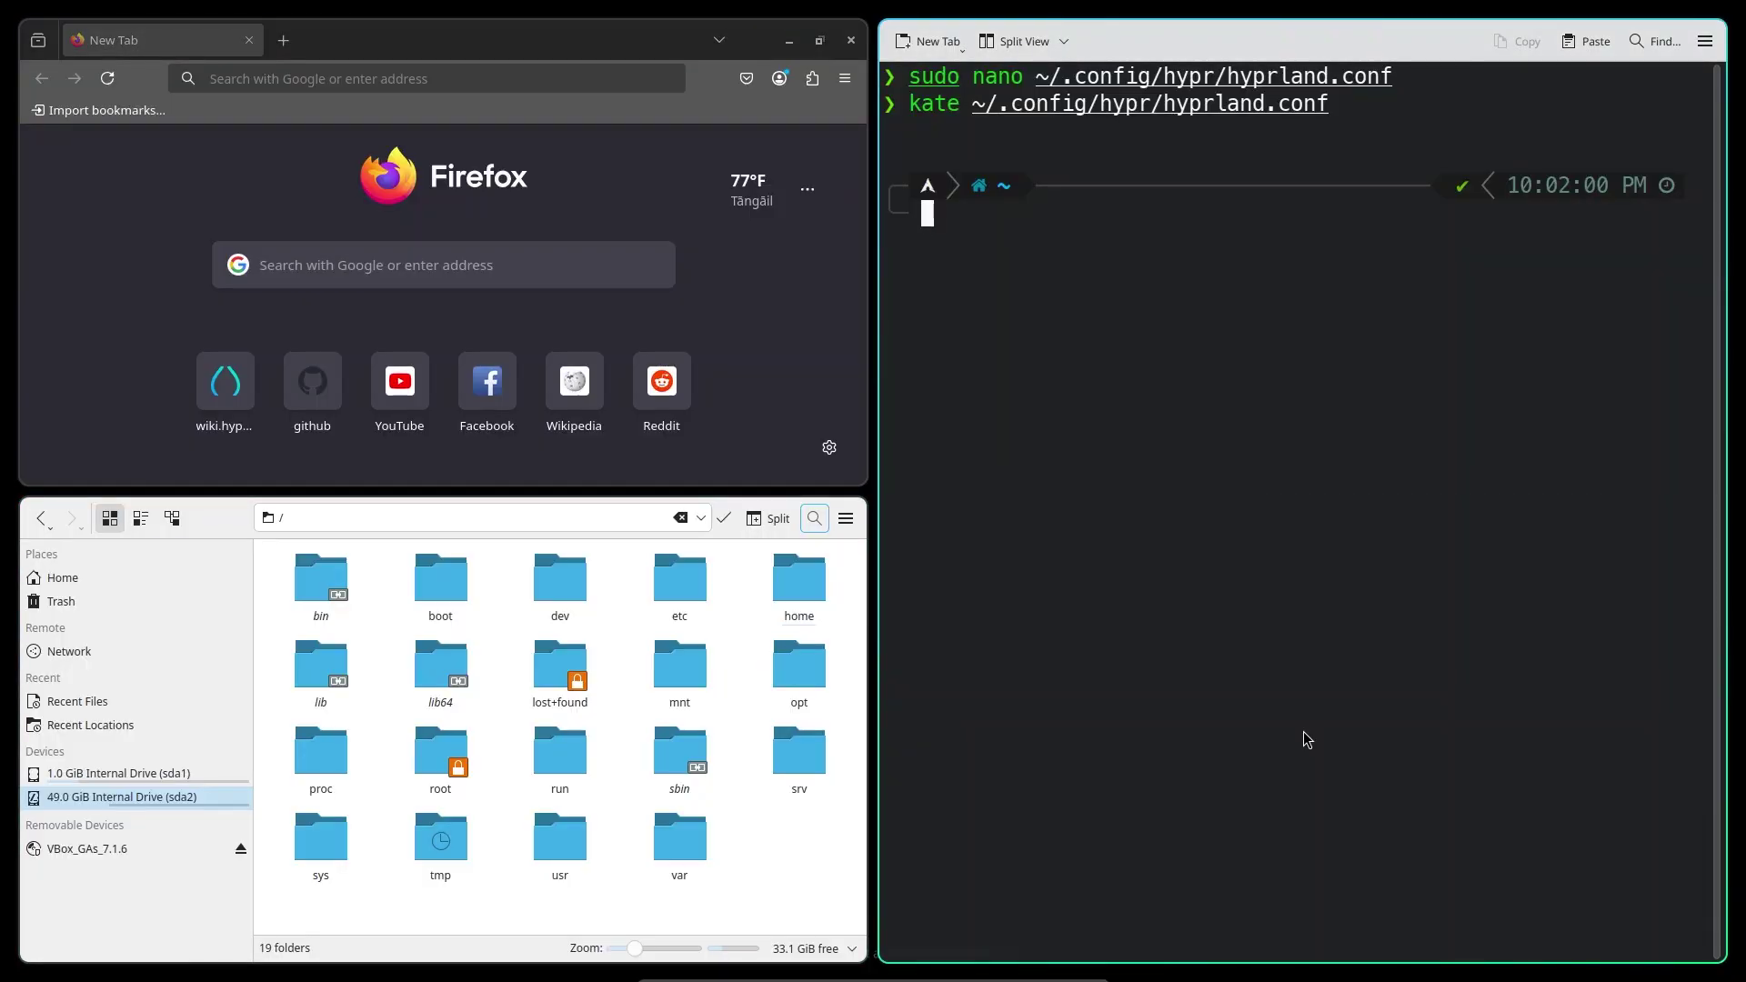
{"action": "type", "text": "kate ./TODO.txt"}
{"action": "key", "text": "Return"}
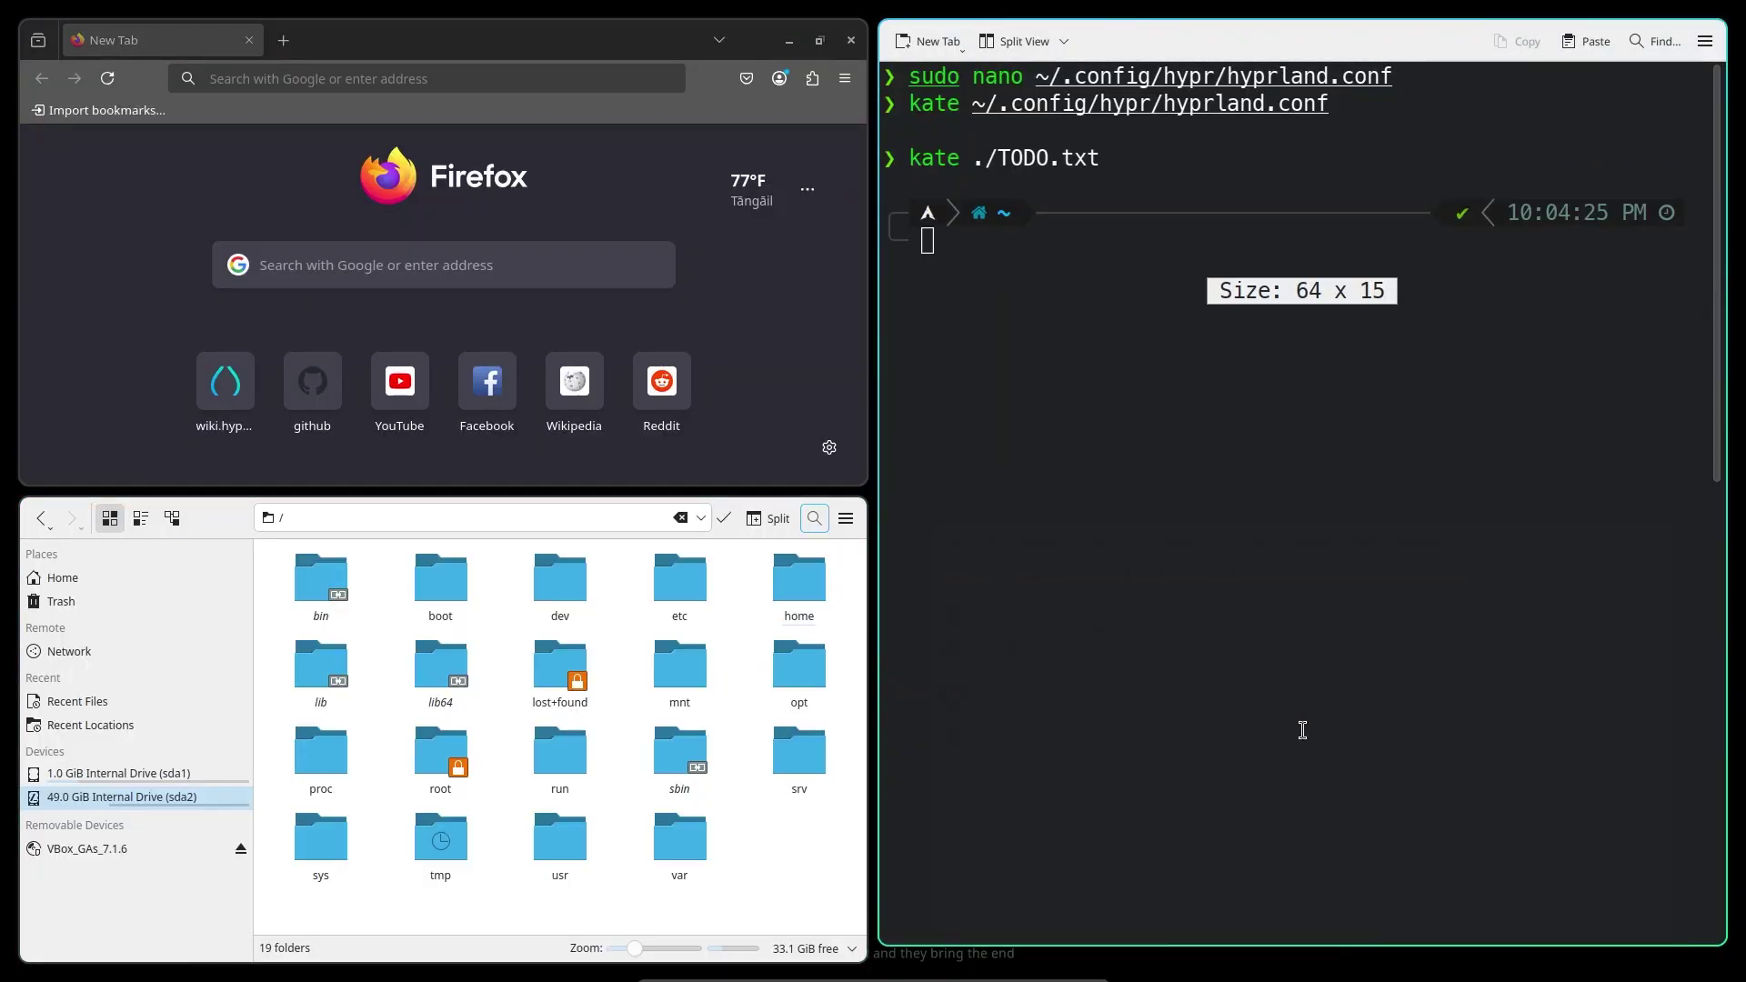
List three tasks in TODO.txt: "1.Set a wallpaper", "2.Get a Application manager" and "3.get a menu"
{"action": "type", "text": "1.Set"}
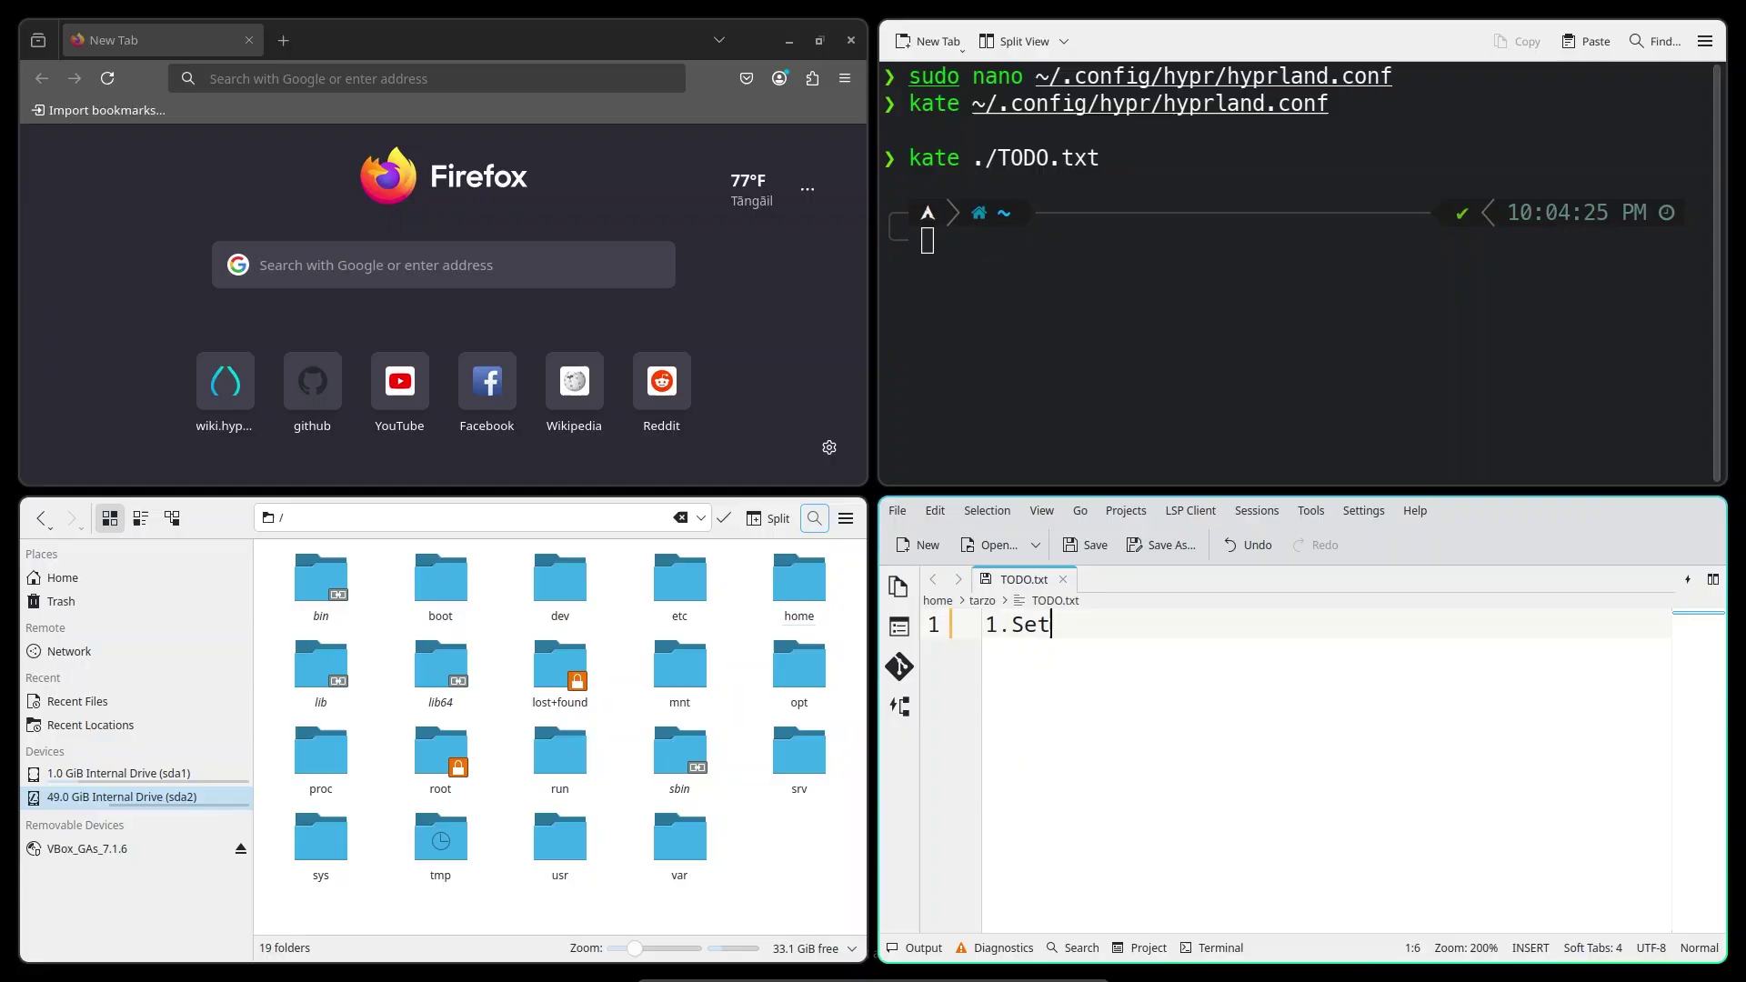
{"action": "type", "text": " a wallpaper"}
{"action": "key", "text": "BackSpace"}
{"action": "key", "text": "BackSpace"}
{"action": "type", "text": "per"}
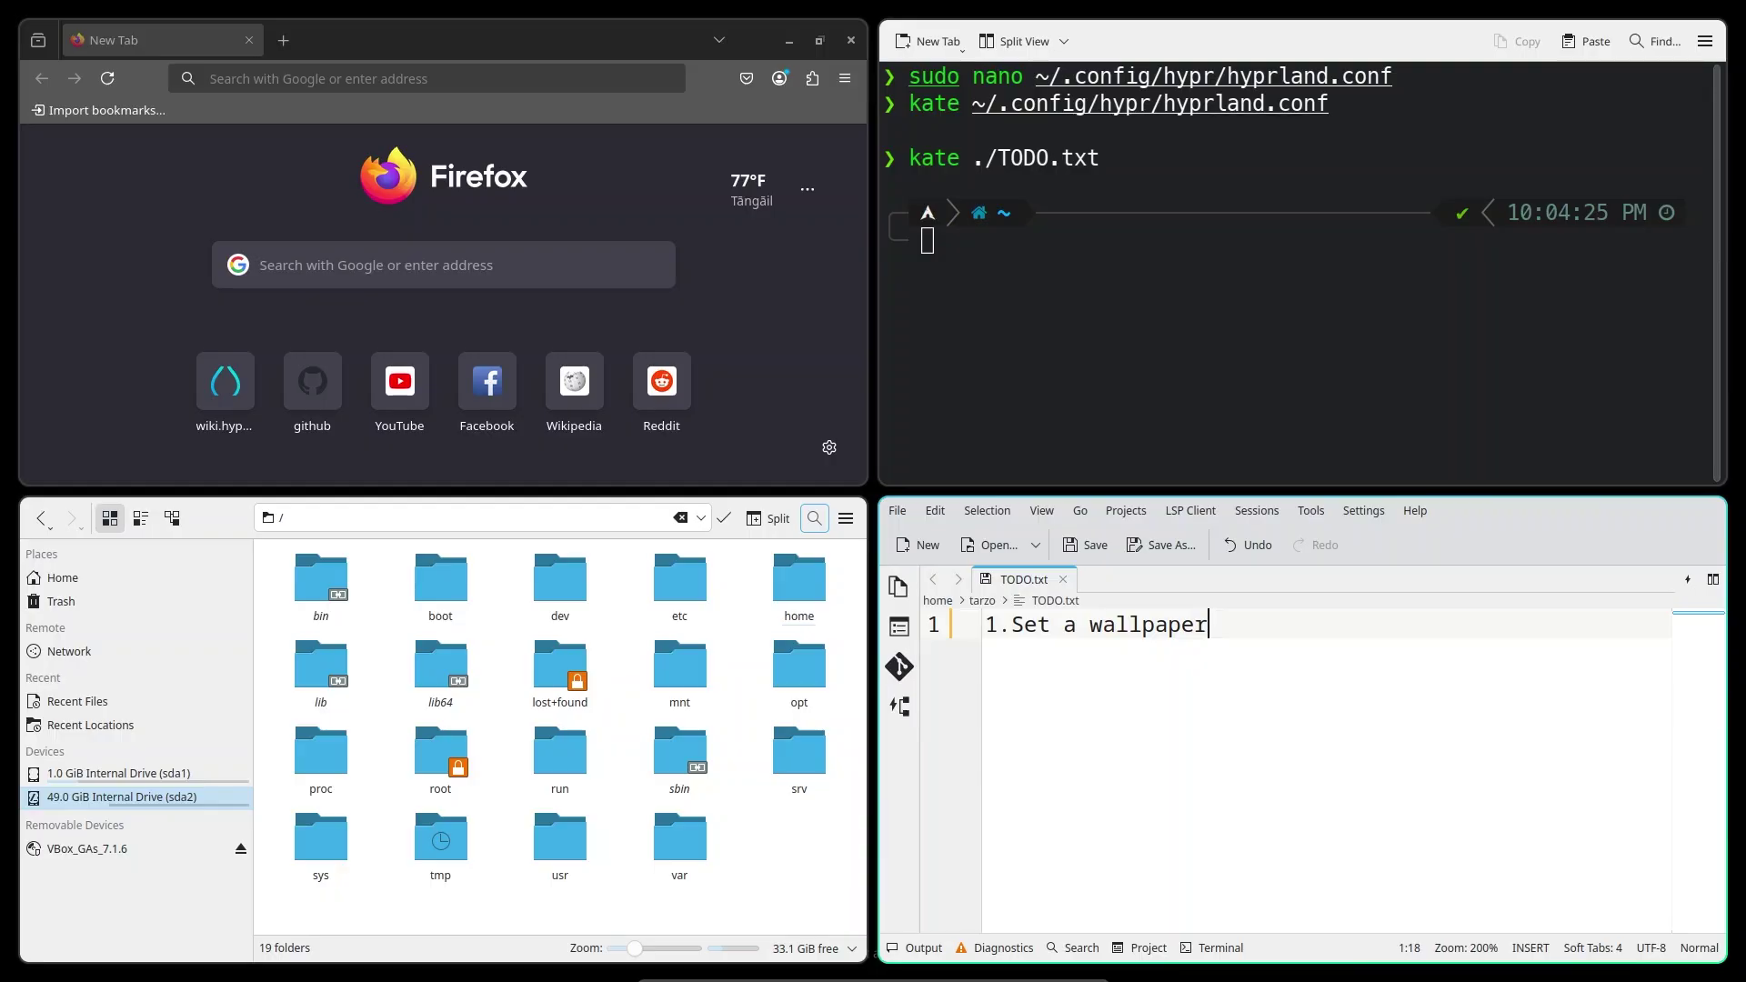
{"action": "key", "text": "Return"}
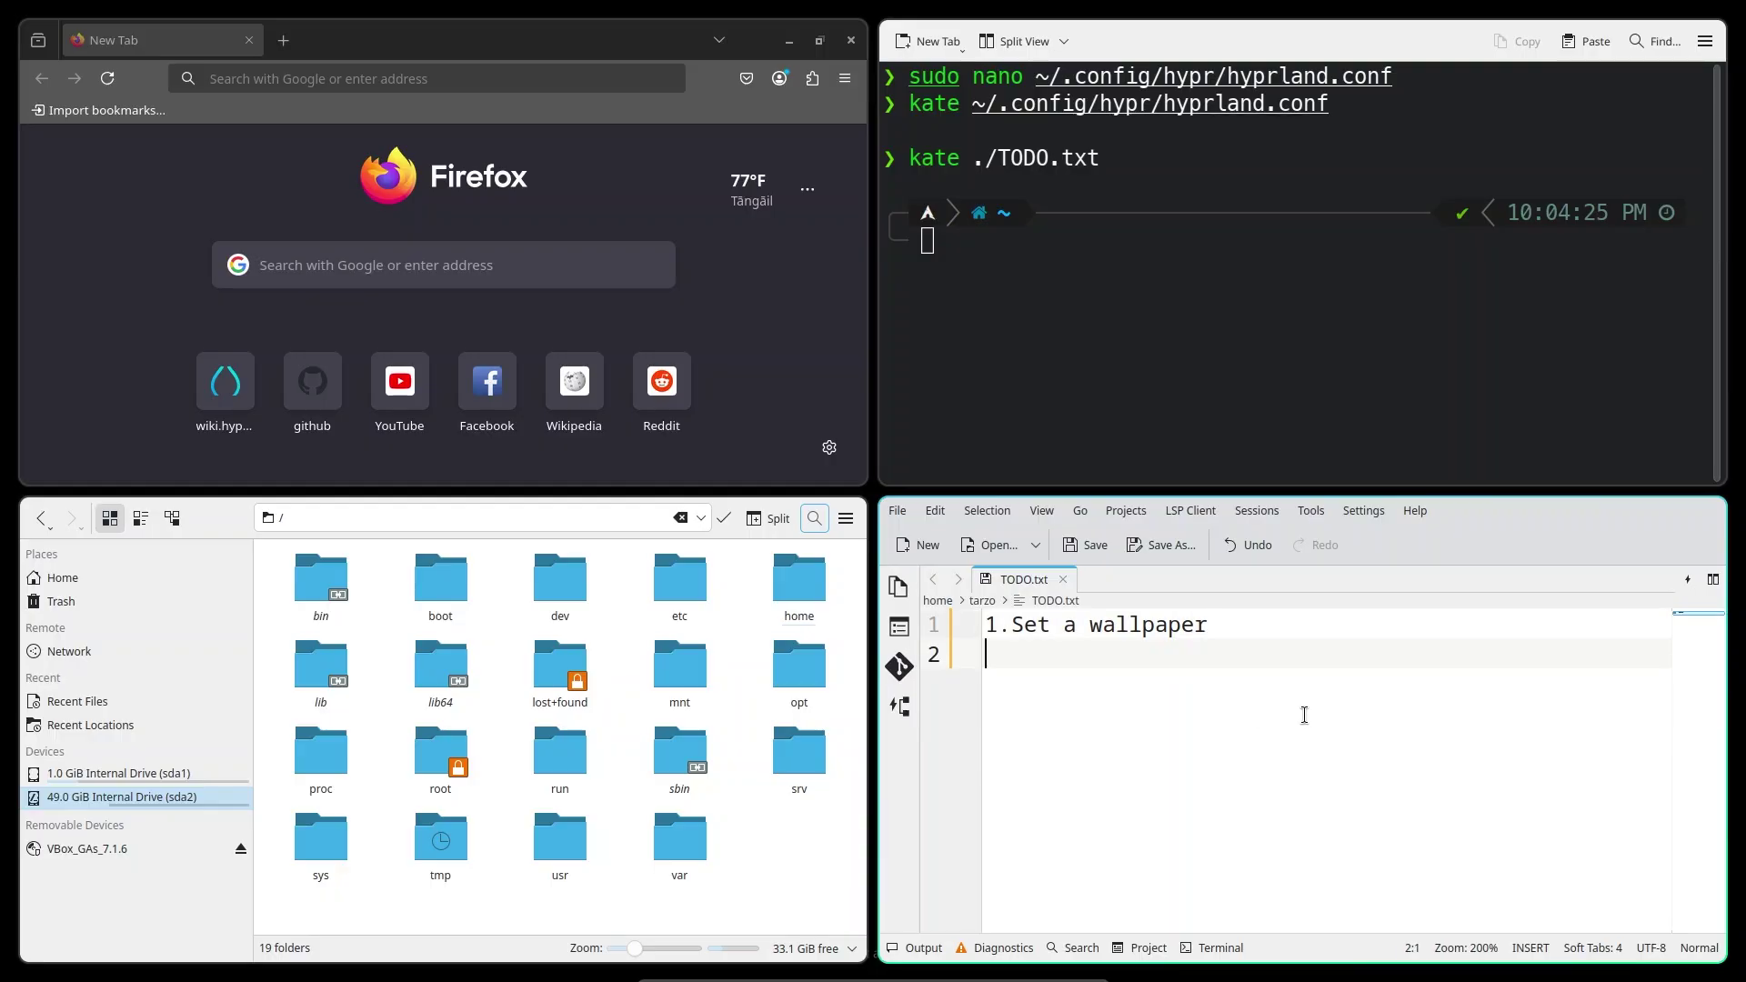
{"action": "type", "text": "2.Get a "}
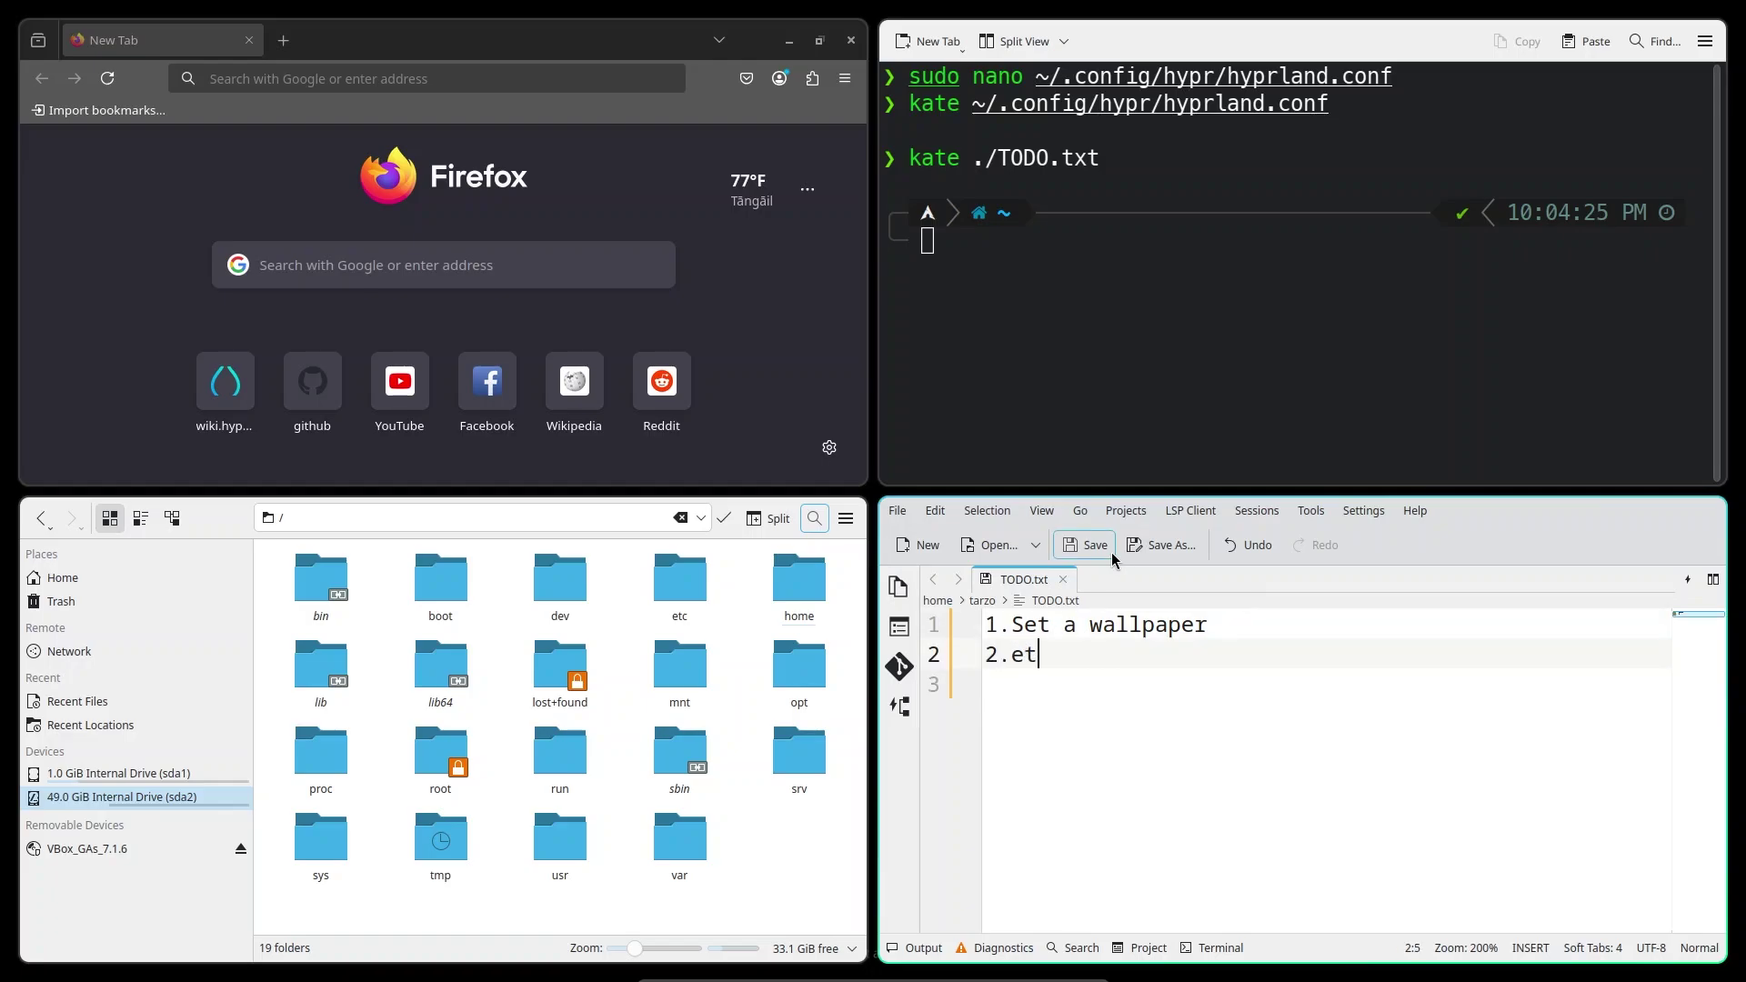
{"action": "type", "text": "Application manager"}
{"action": "key", "text": "Return"}
{"action": "type", "text": "3.get a menu"}
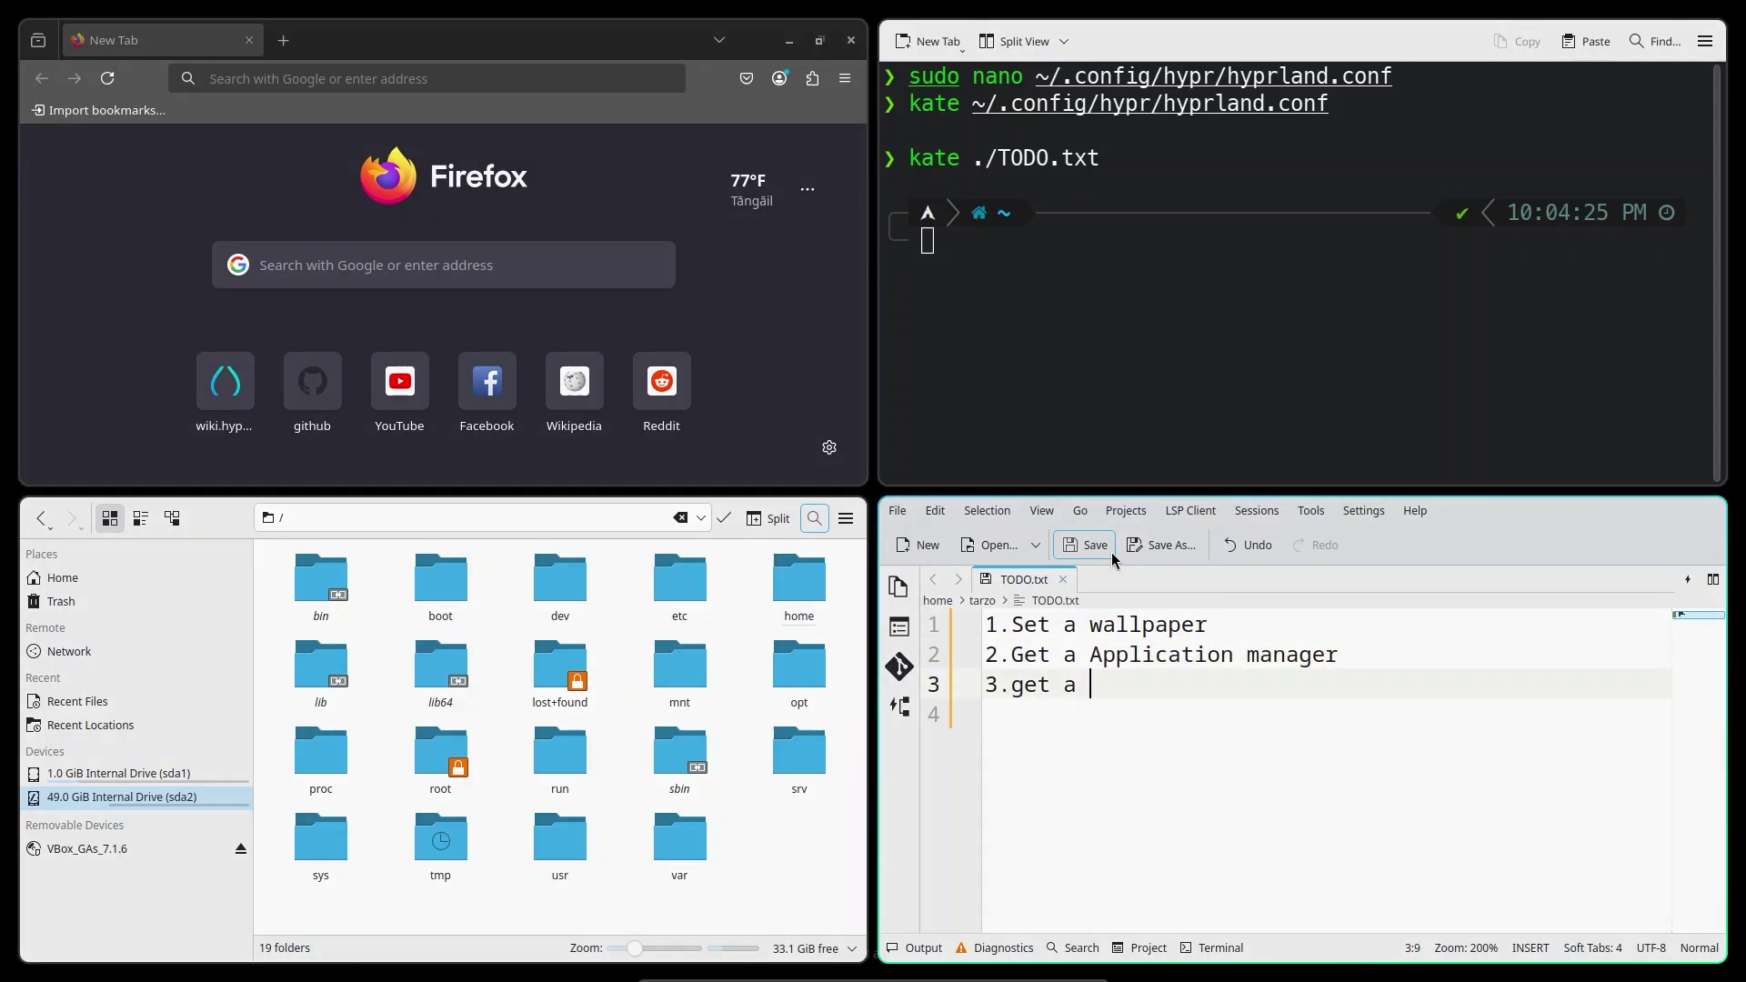
{"action": "key", "text": "Return"}
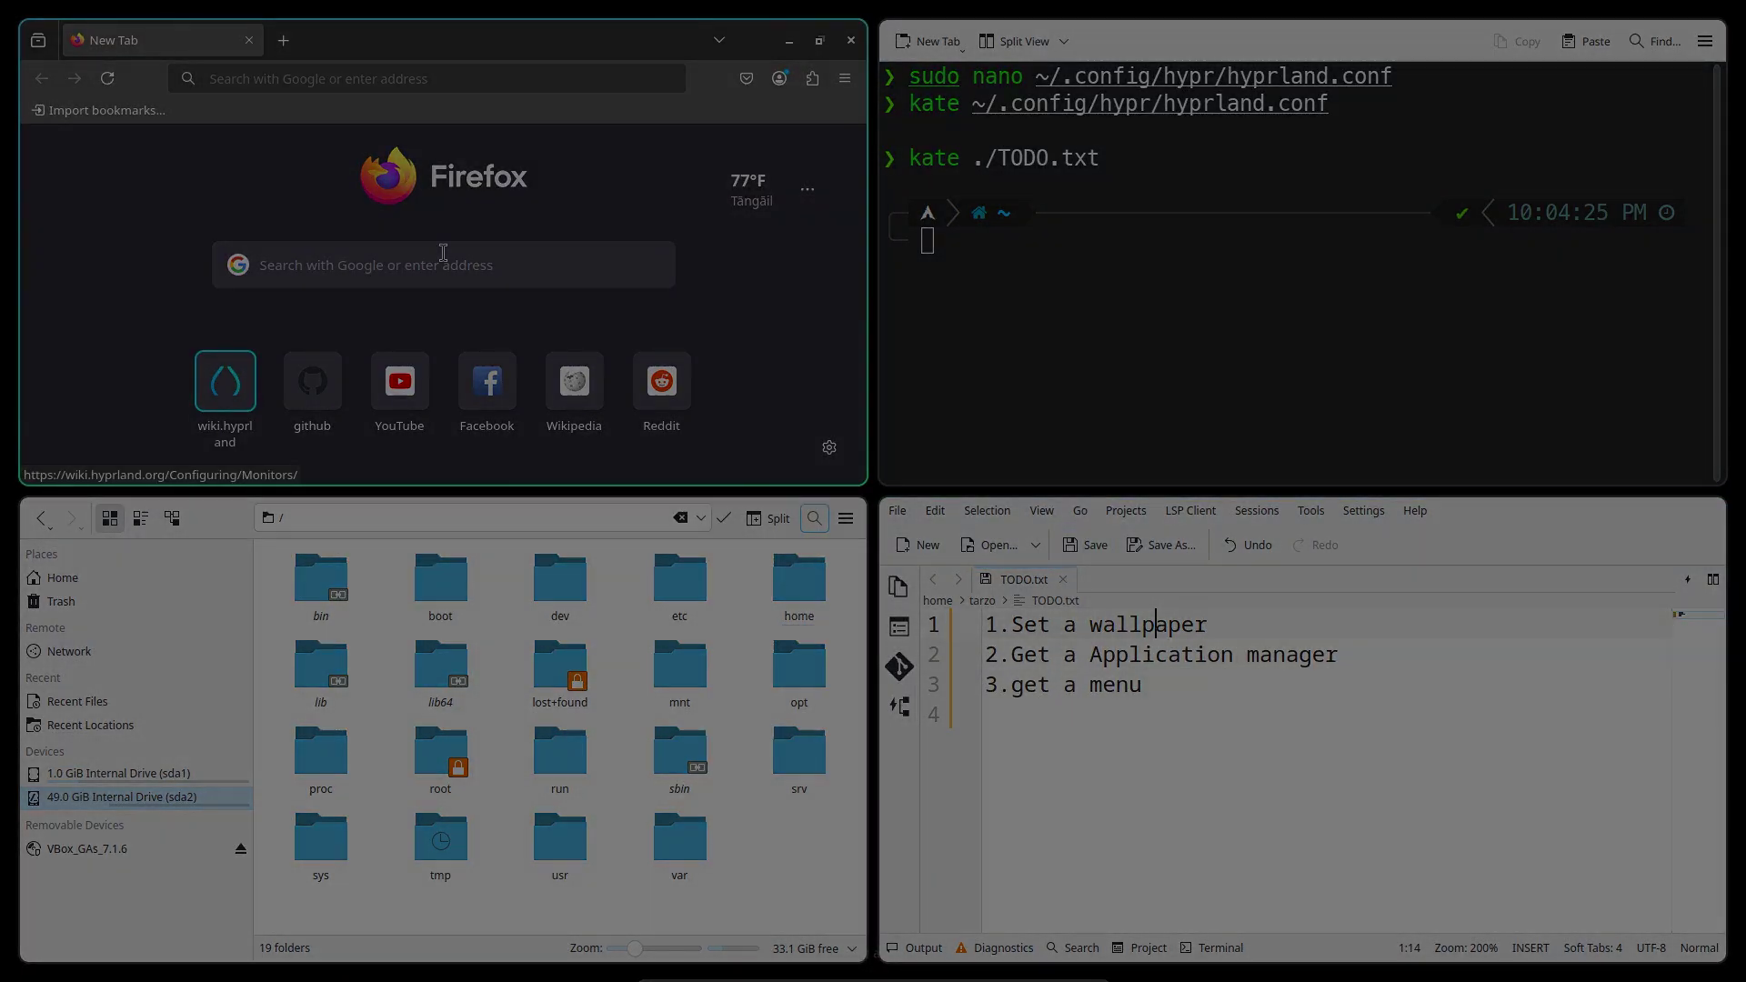